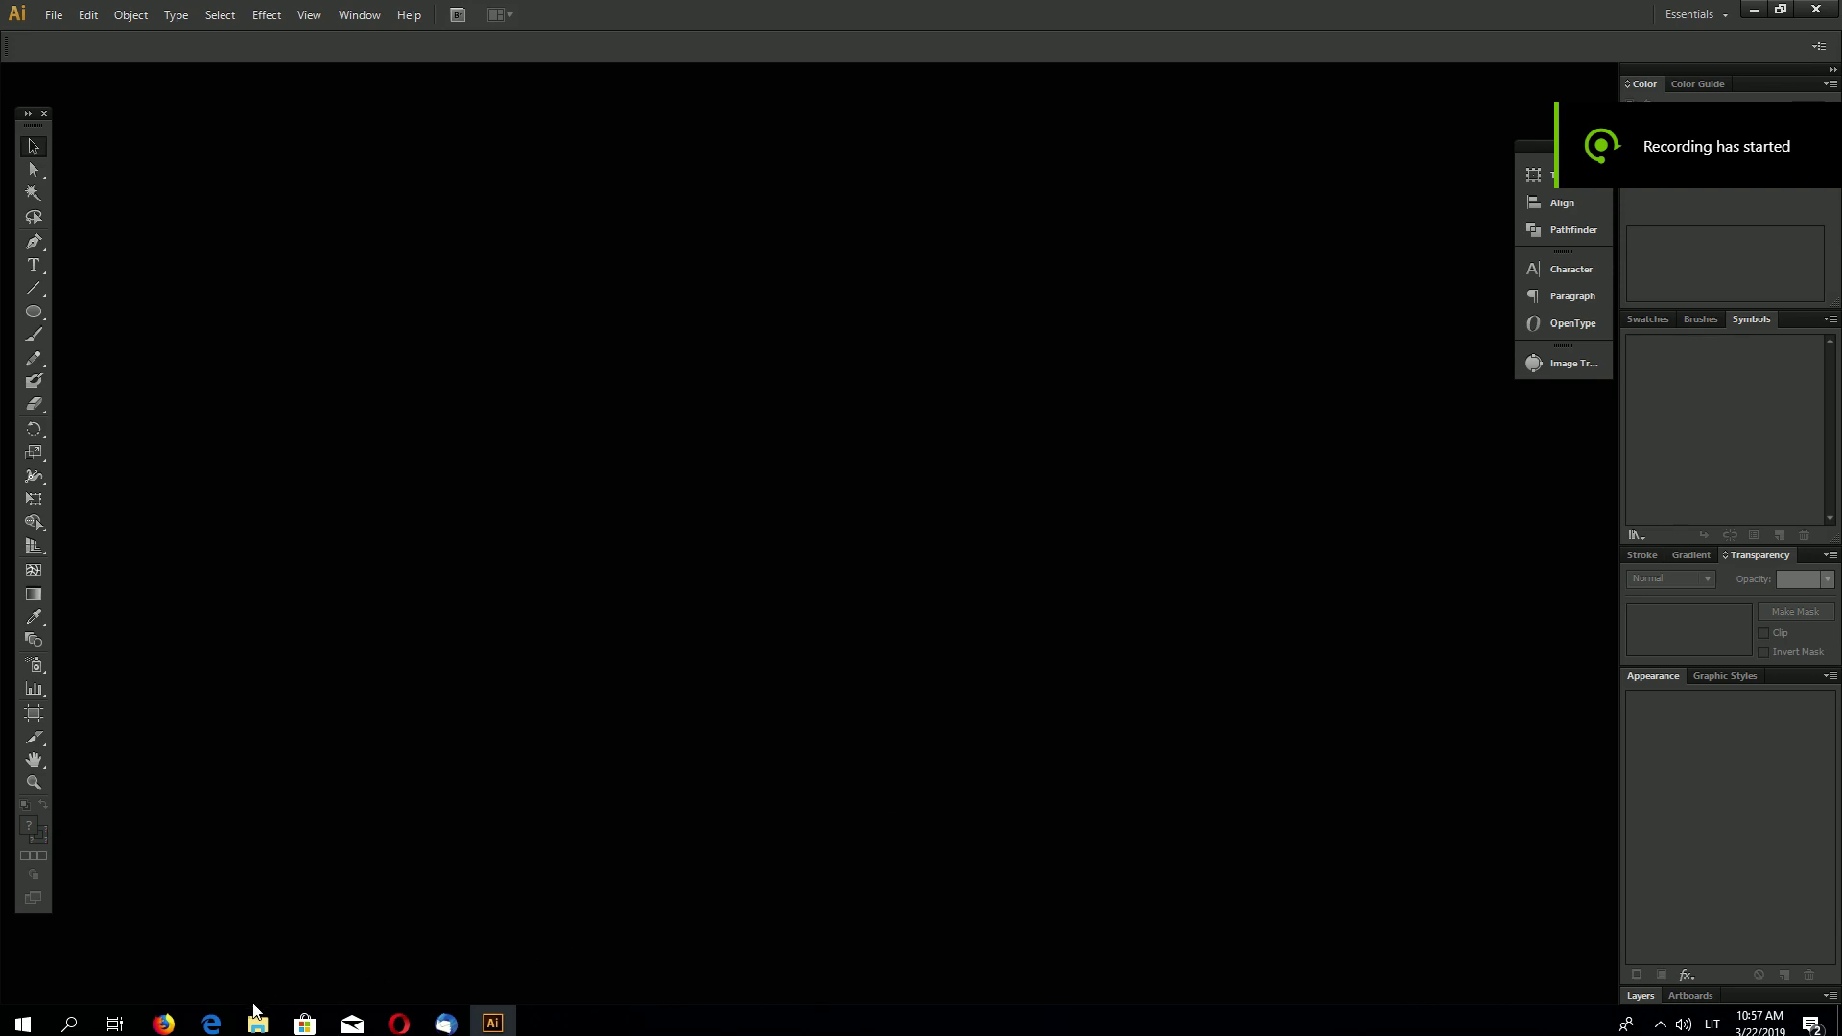
- Create a new 600 × 300 px RGB document, Untitled-2, with a white artboard
click(164, 1024)
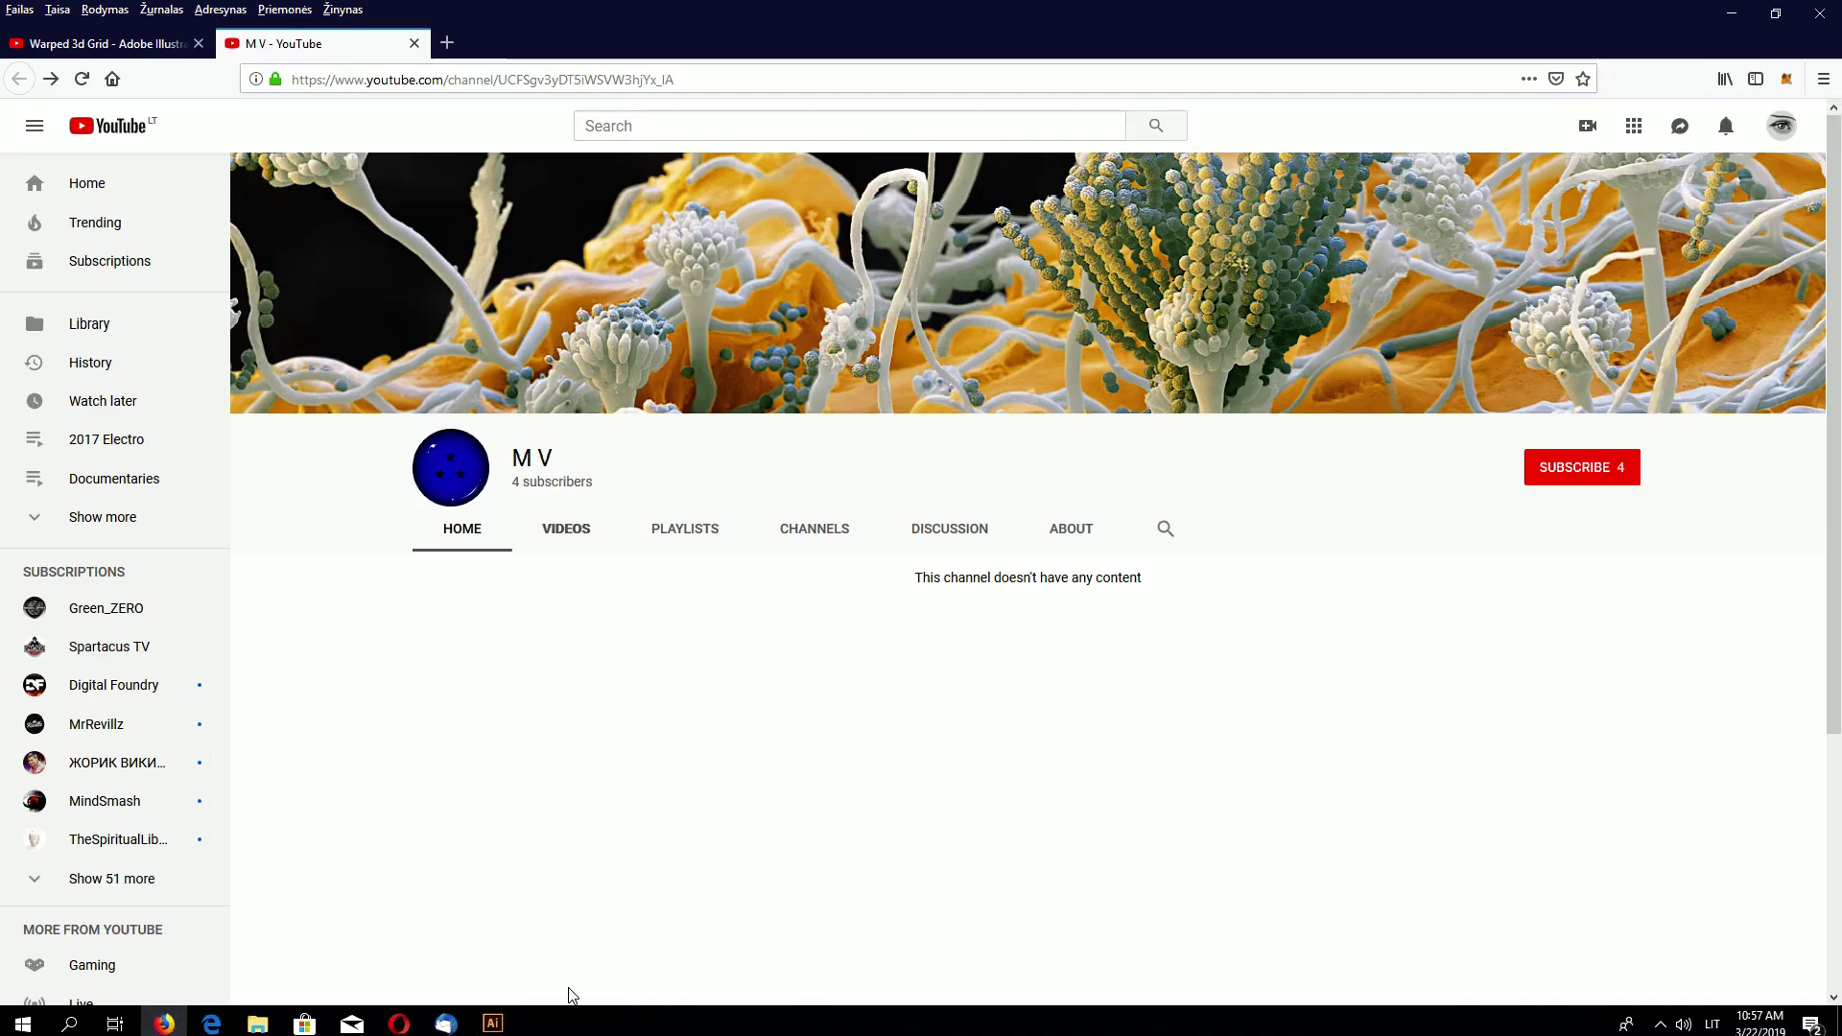
click(492, 1024)
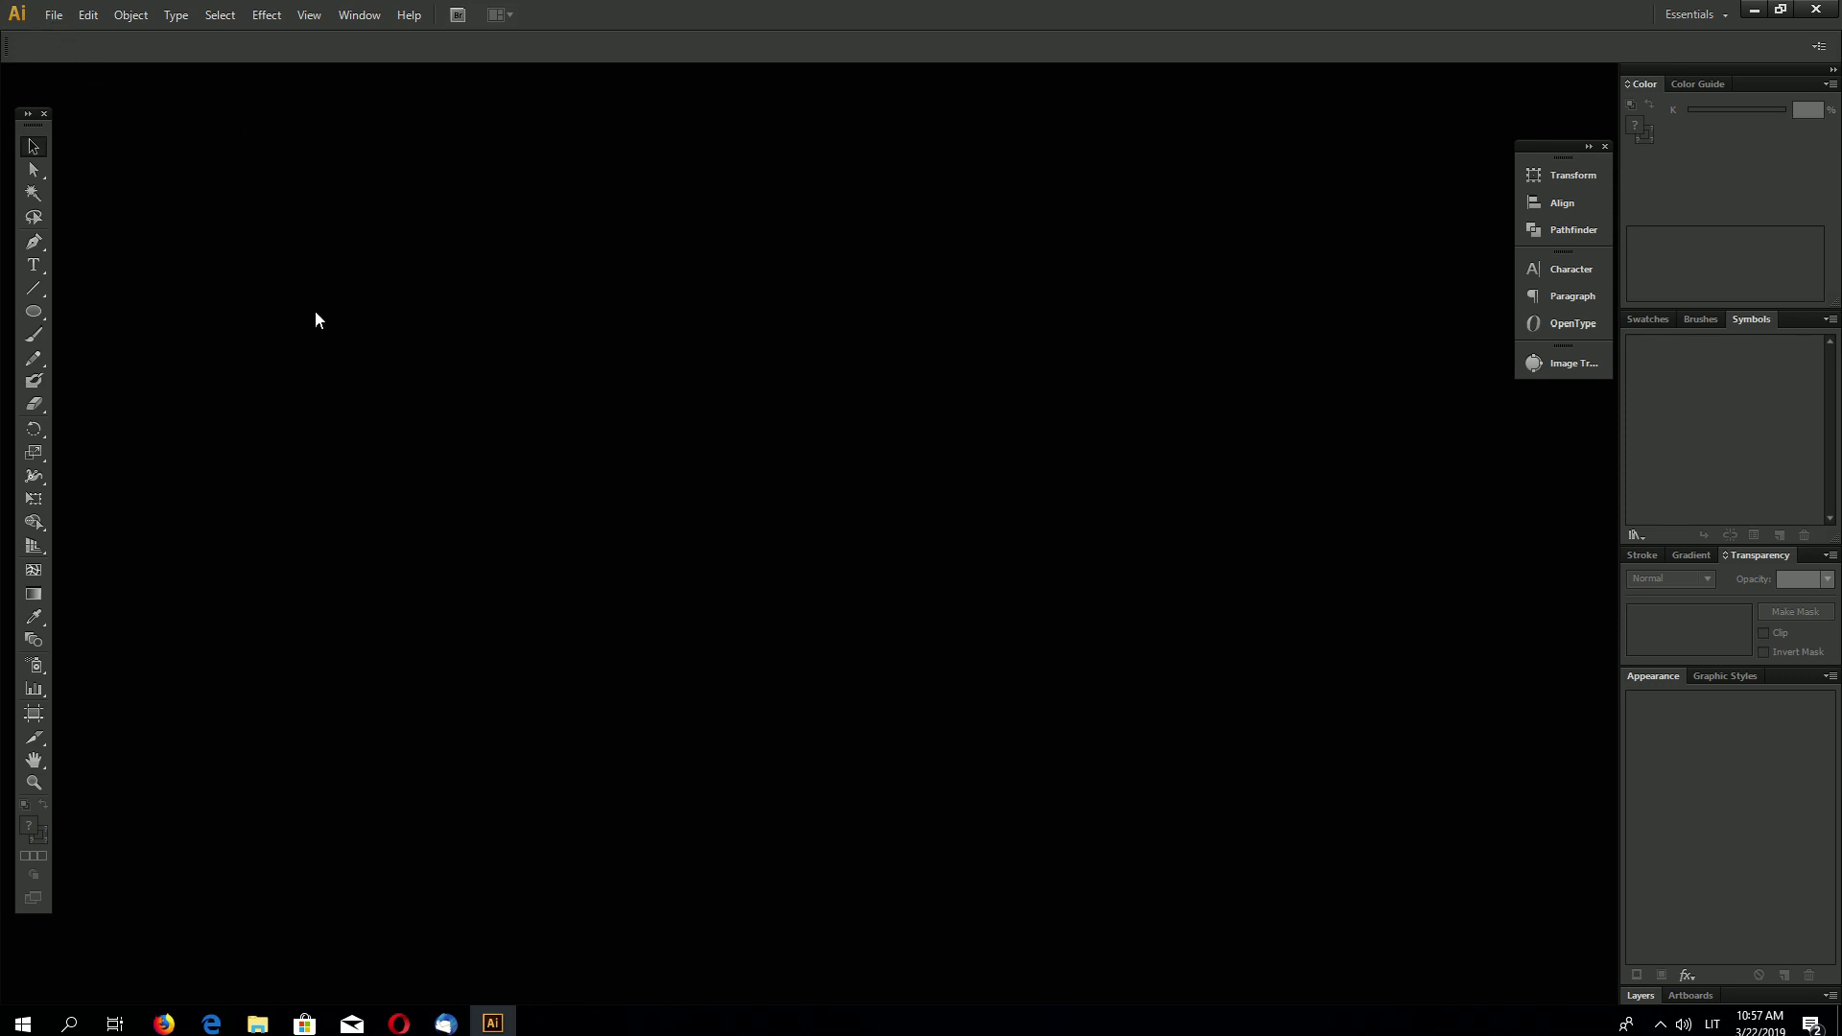
click(56, 16)
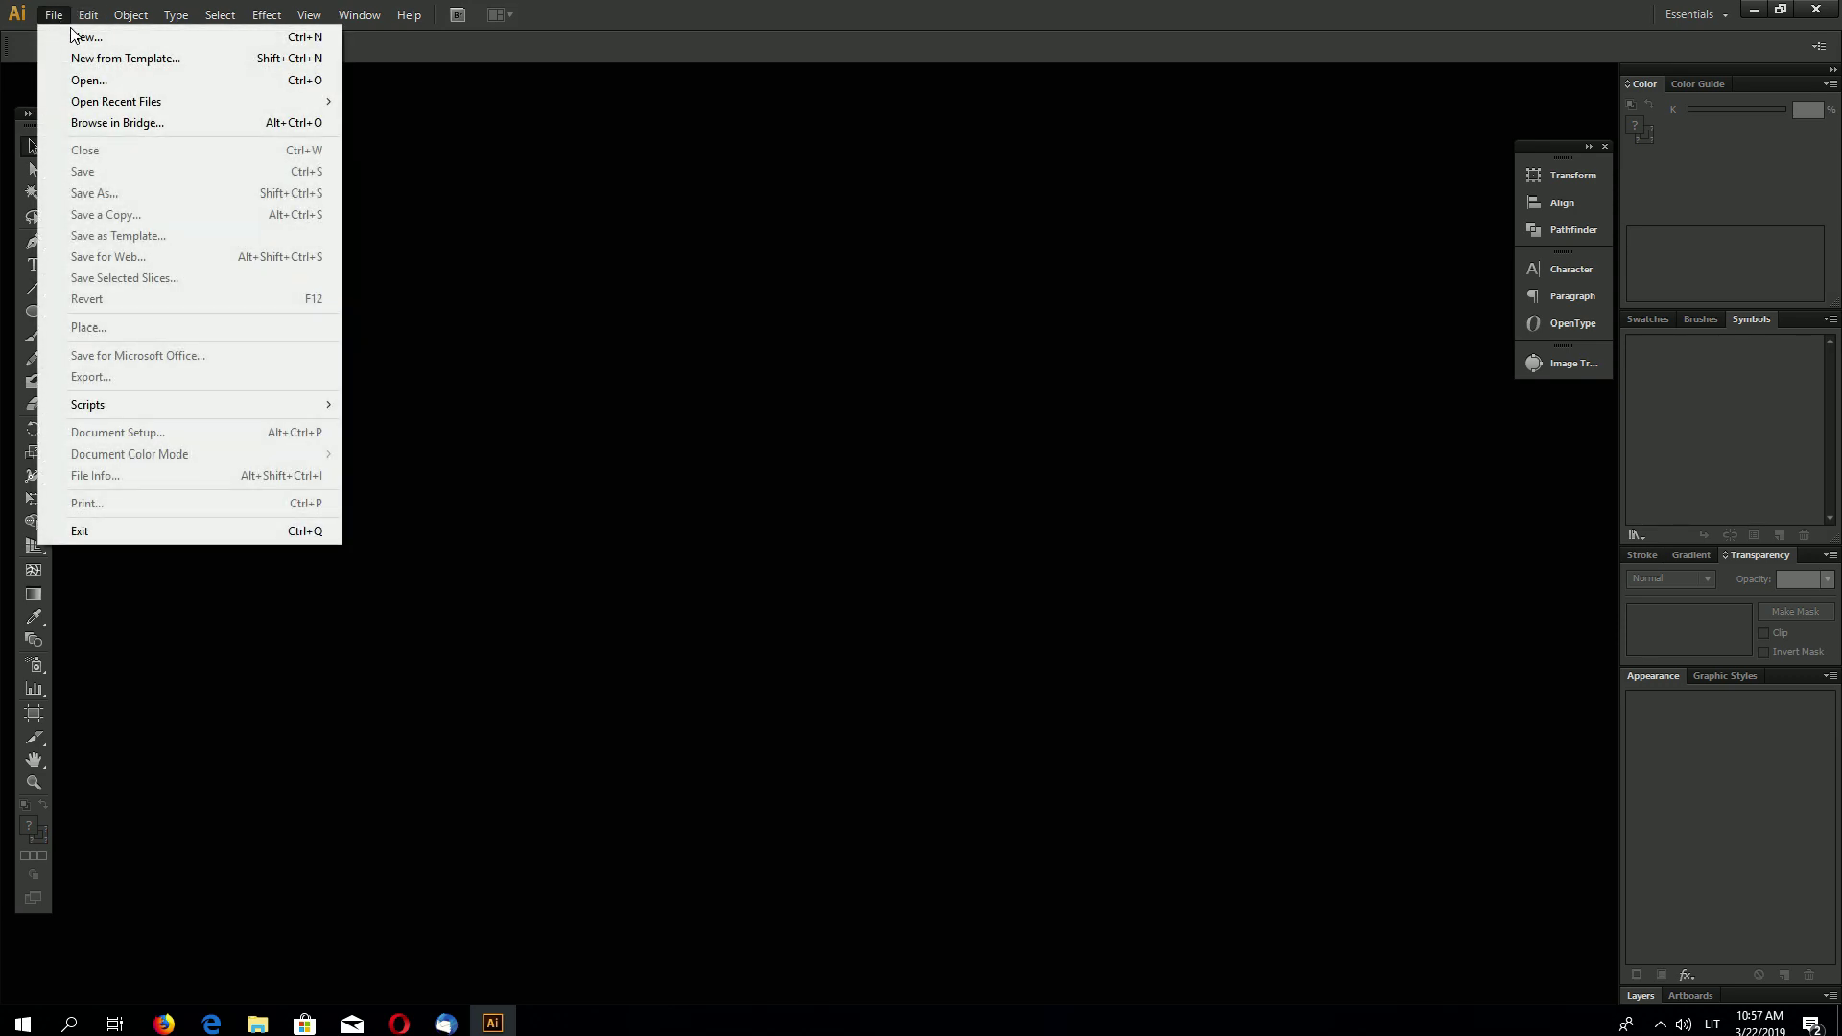
click(59, 36)
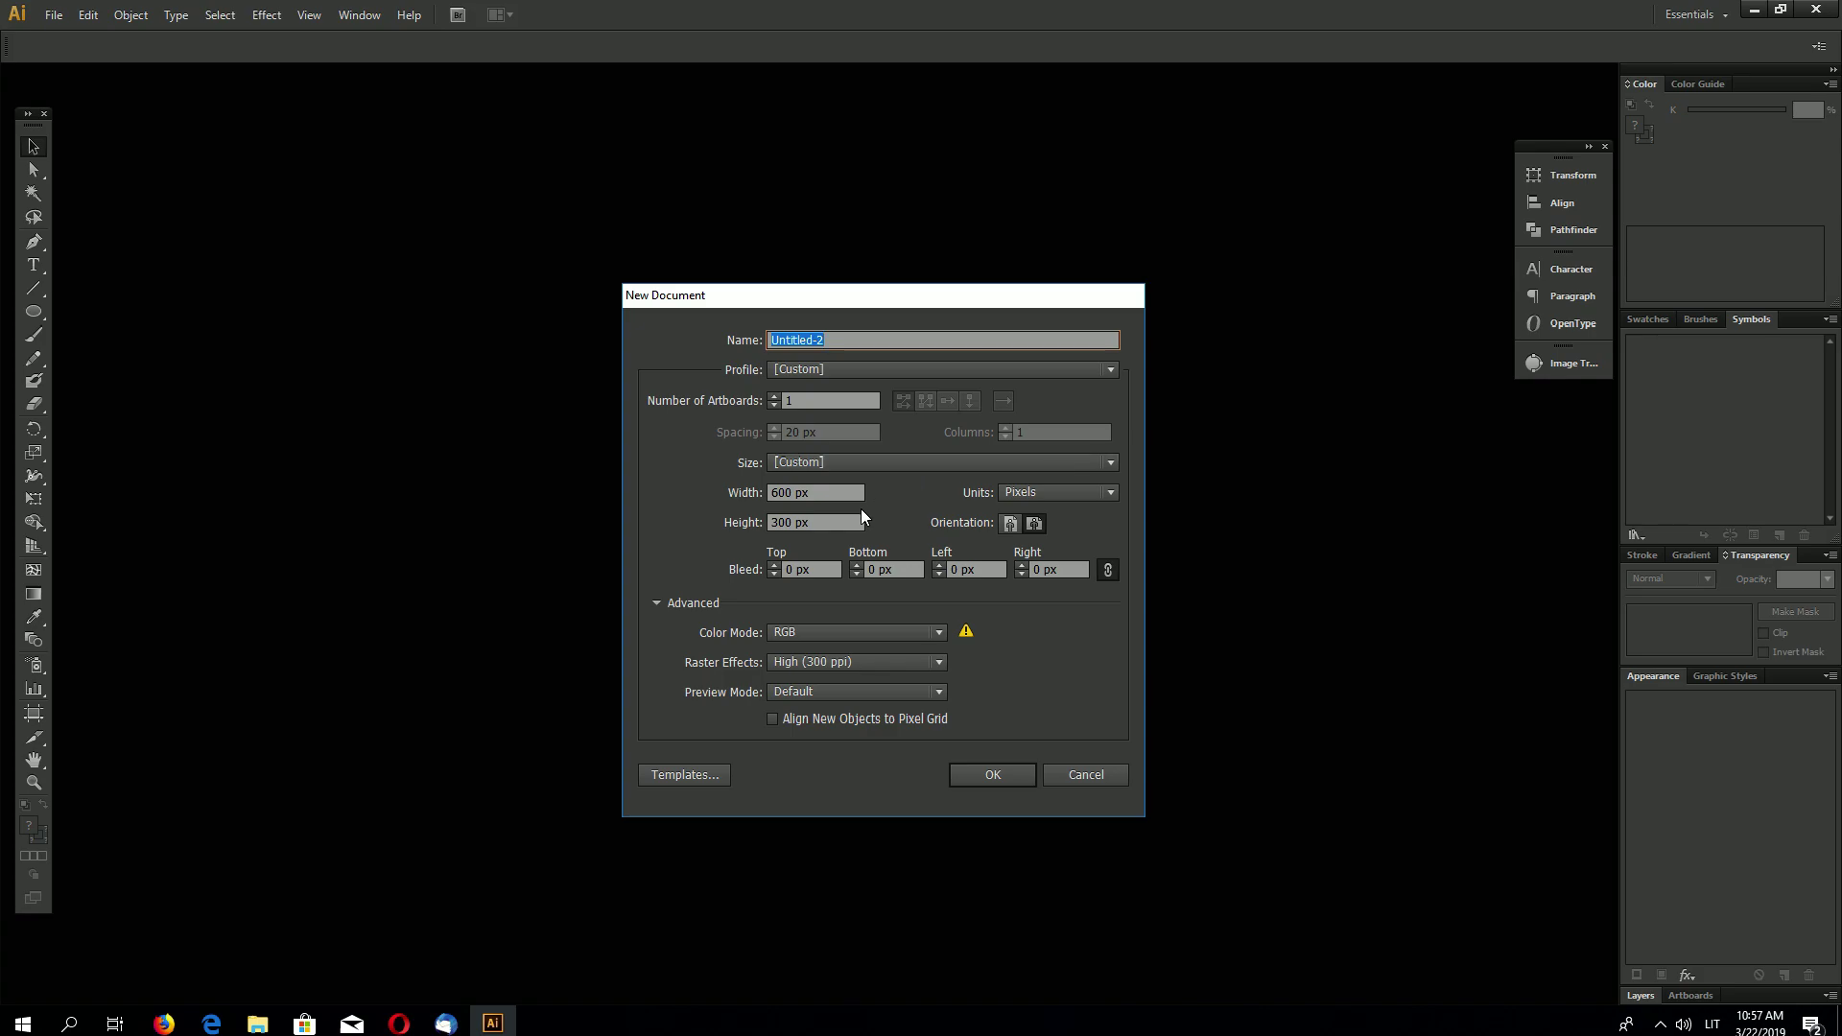
drag(838, 494, 767, 492)
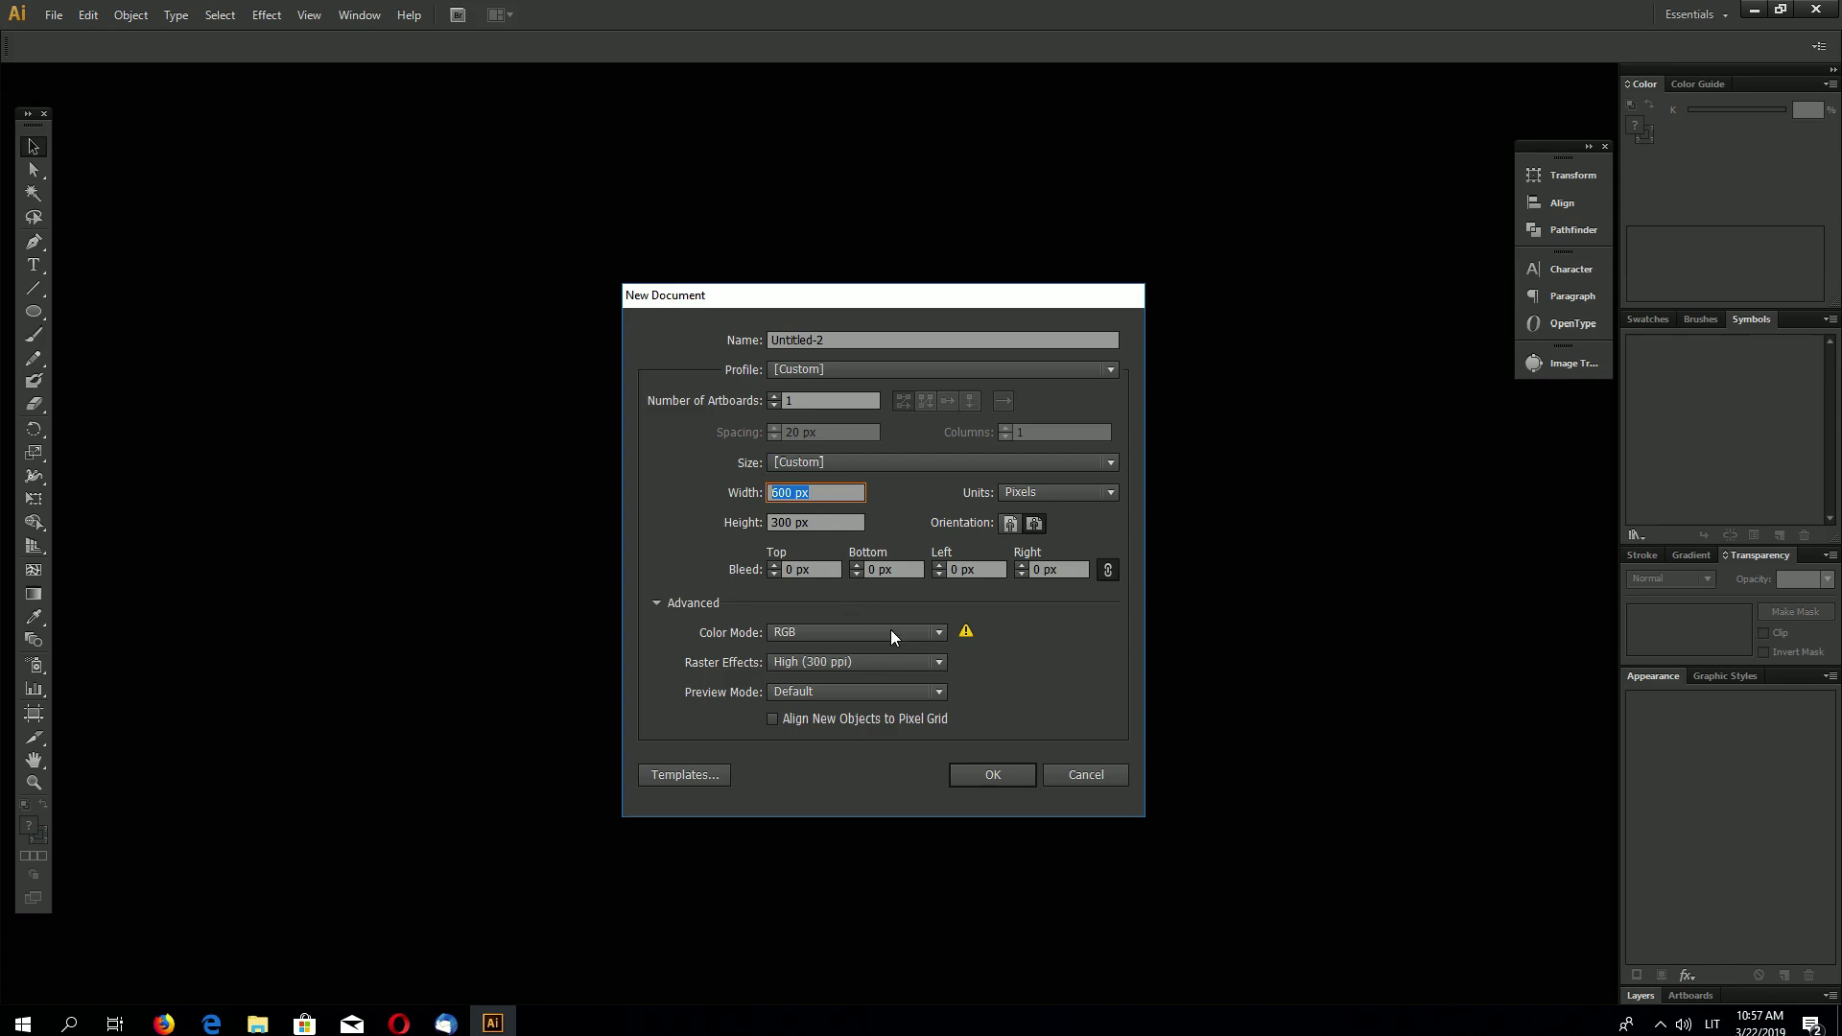
click(986, 781)
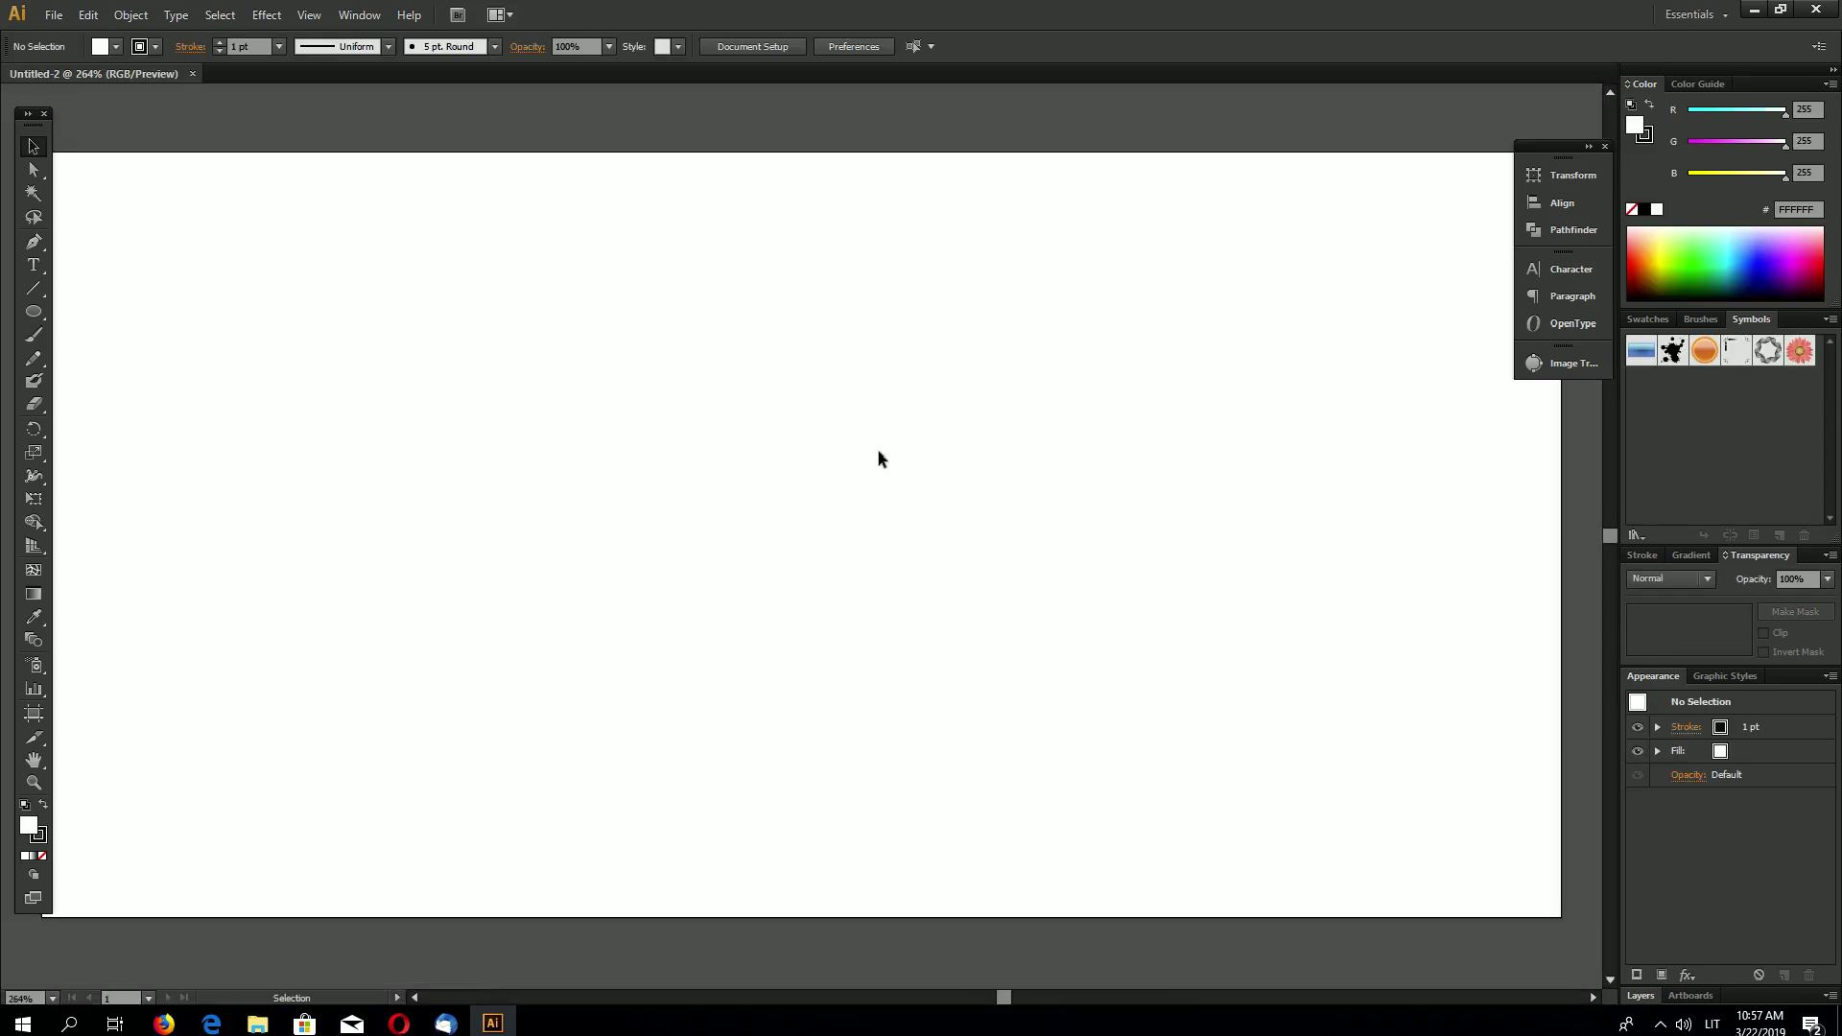
click(1588, 146)
- Draw a triangle on the artboard with the Polygon tool and select it
click(1722, 152)
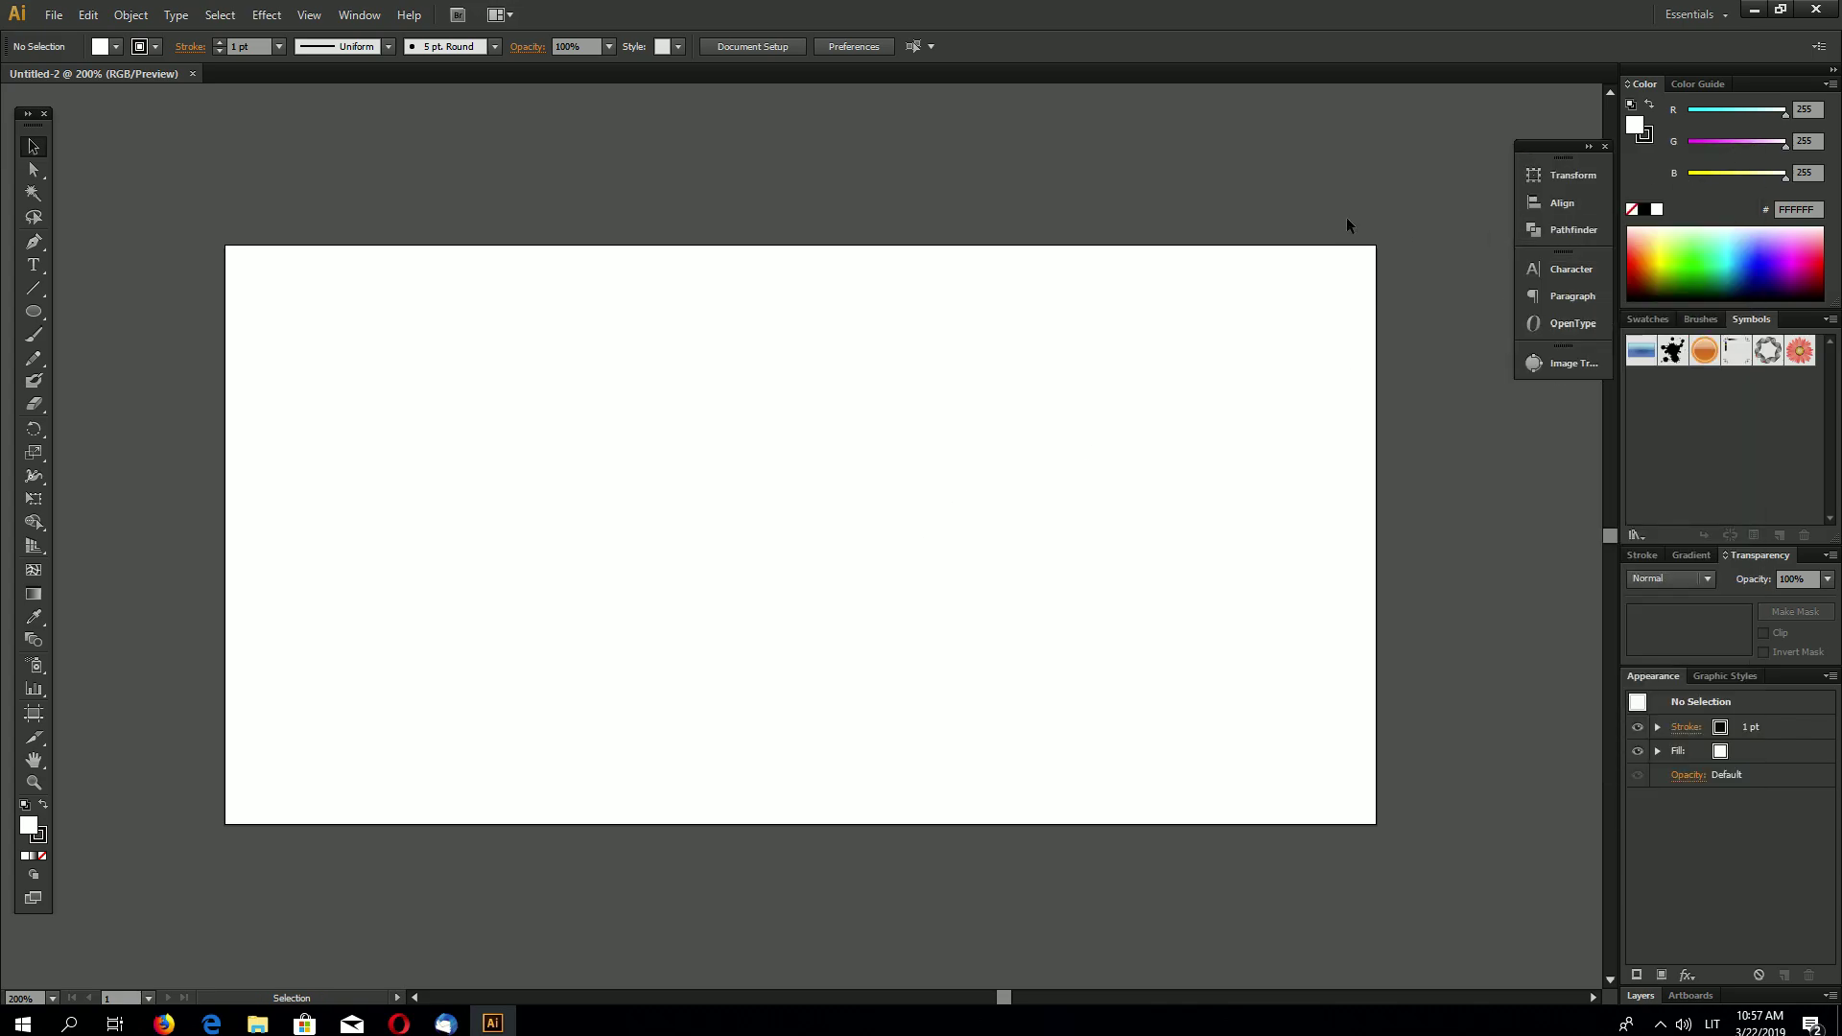
drag(33, 311, 91, 377)
mouse_move(358, 302)
mouse_down()
mouse_move(452, 378)
mouse_move(412, 358)
mouse_move(323, 399)
mouse_up()
click(33, 146)
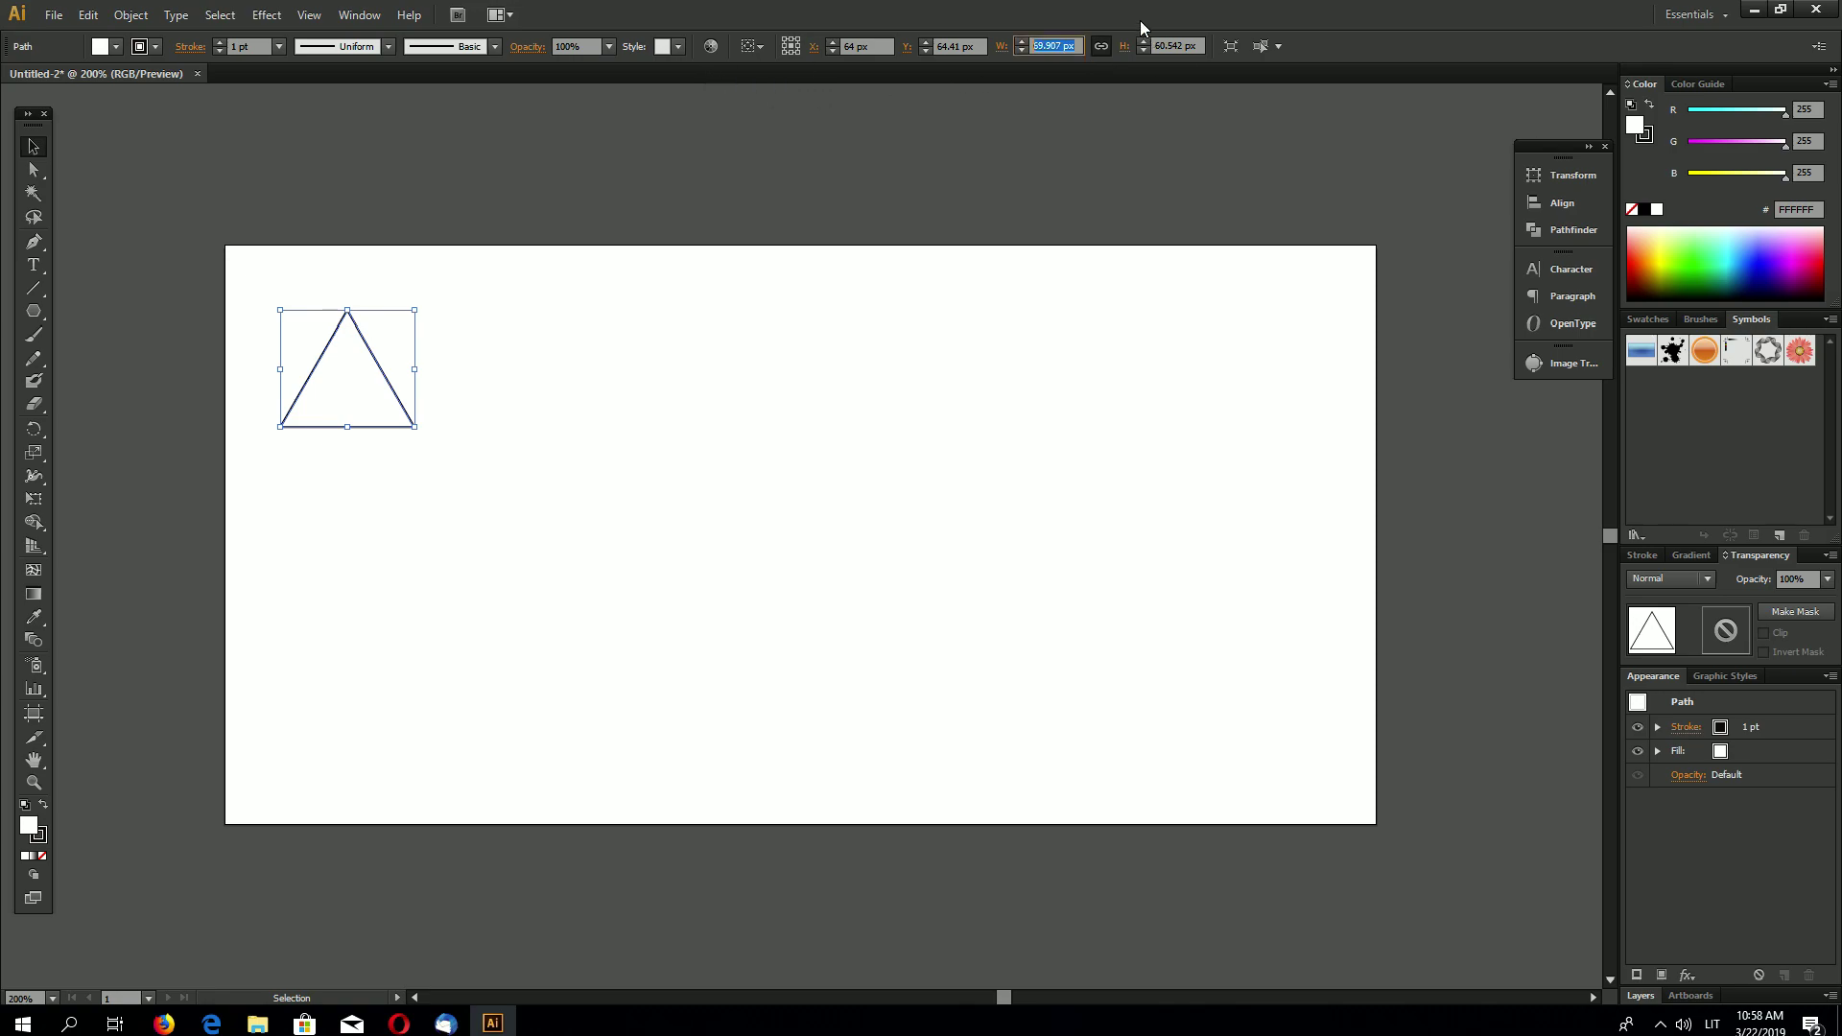
- Unlink width and height and resize the triangle to 50 × 50 px
click(1101, 46)
text(50)
key(Return)
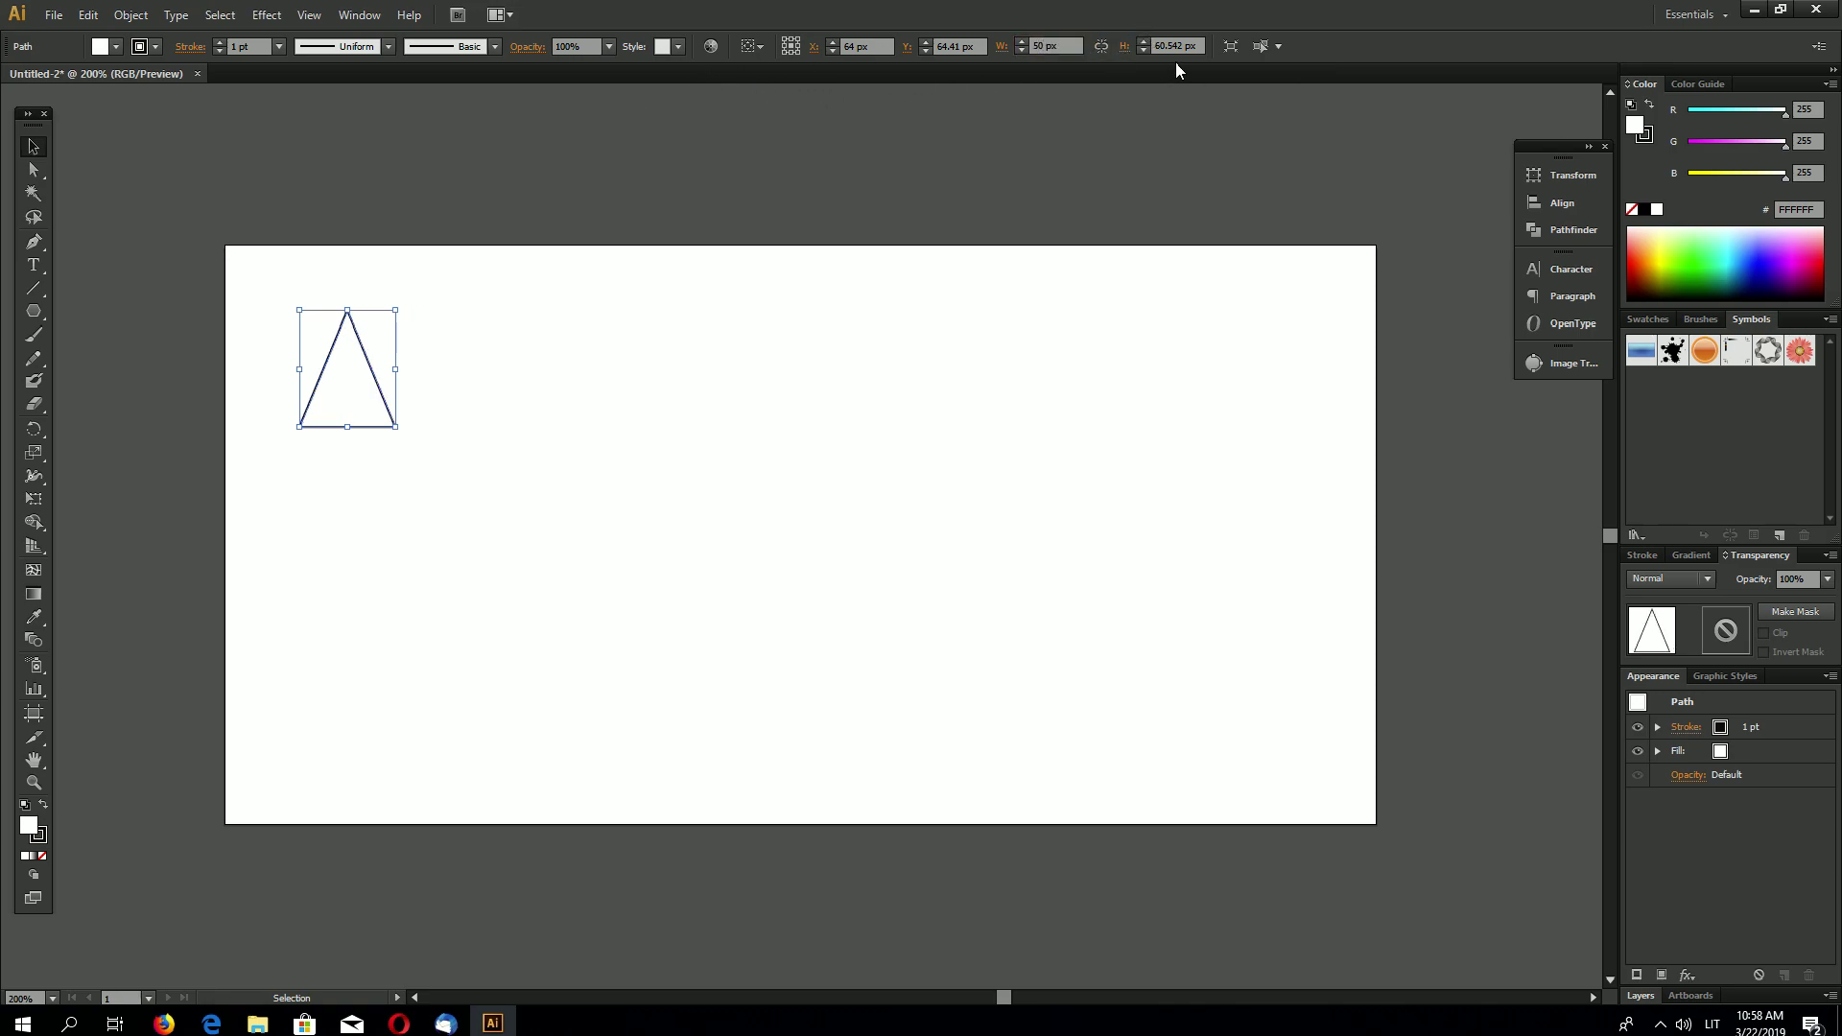
text(50)
key(Return)
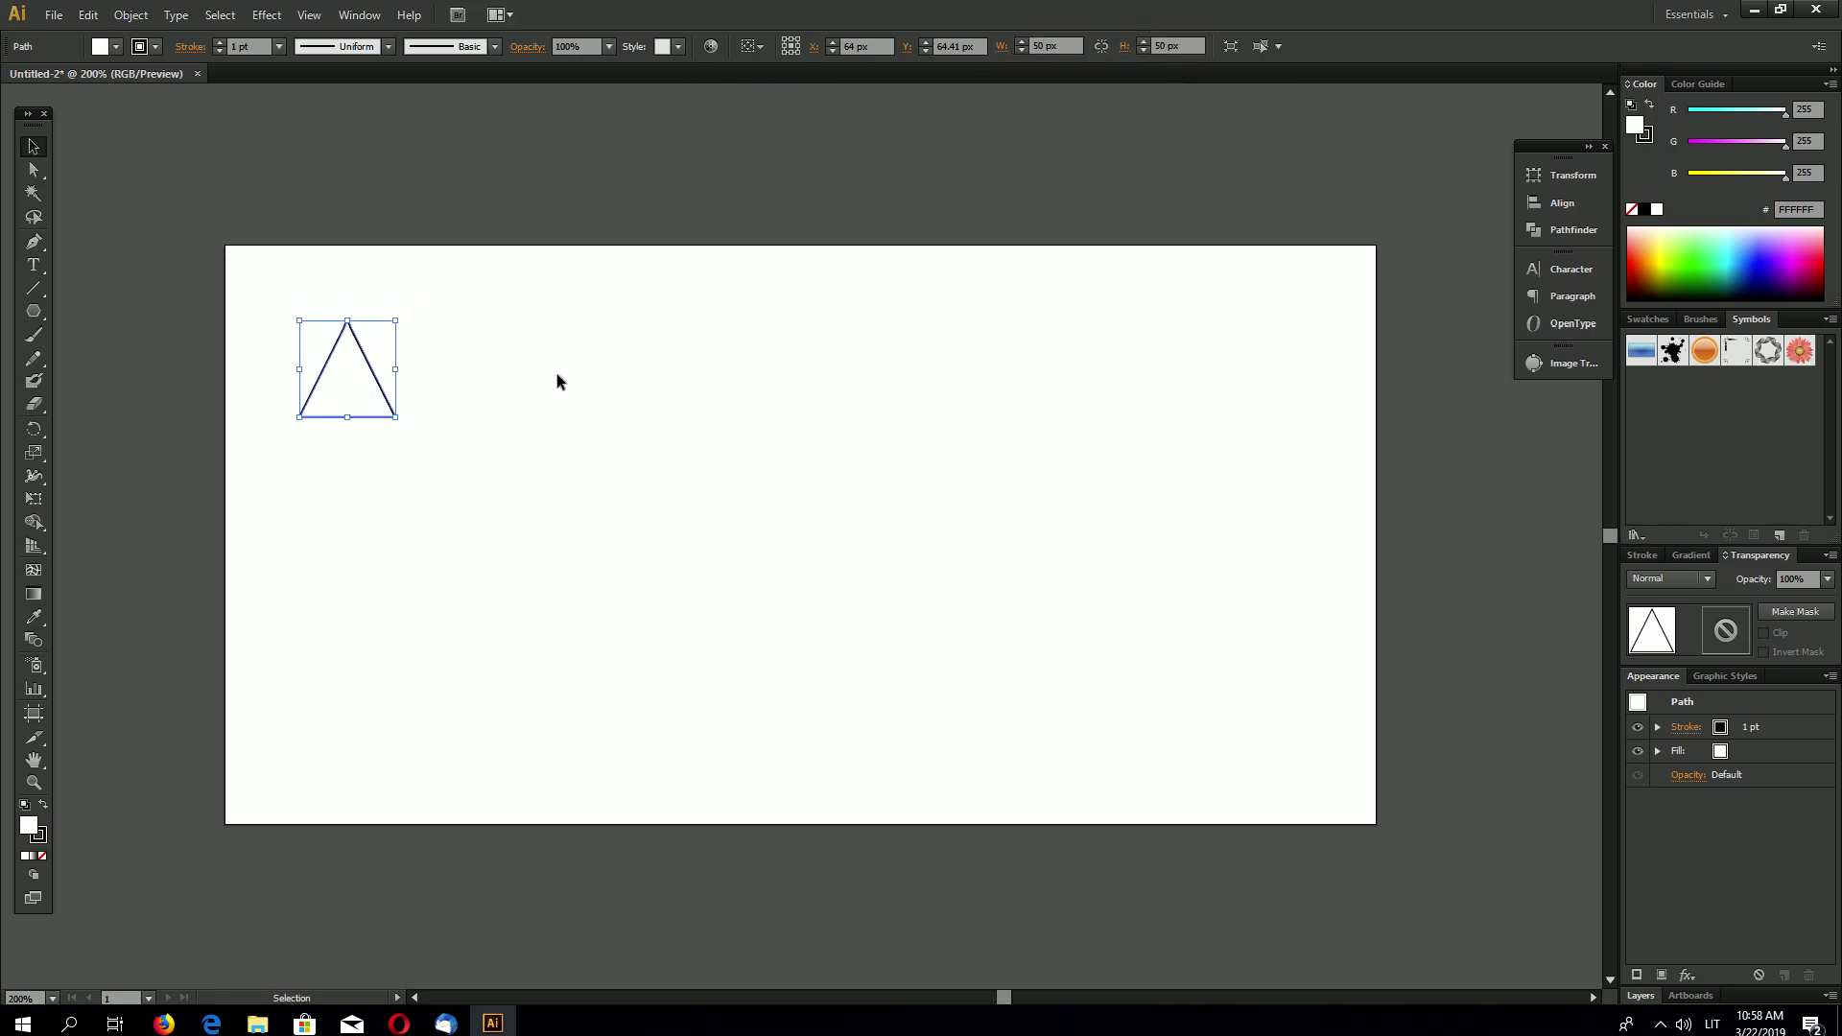
click(428, 343)
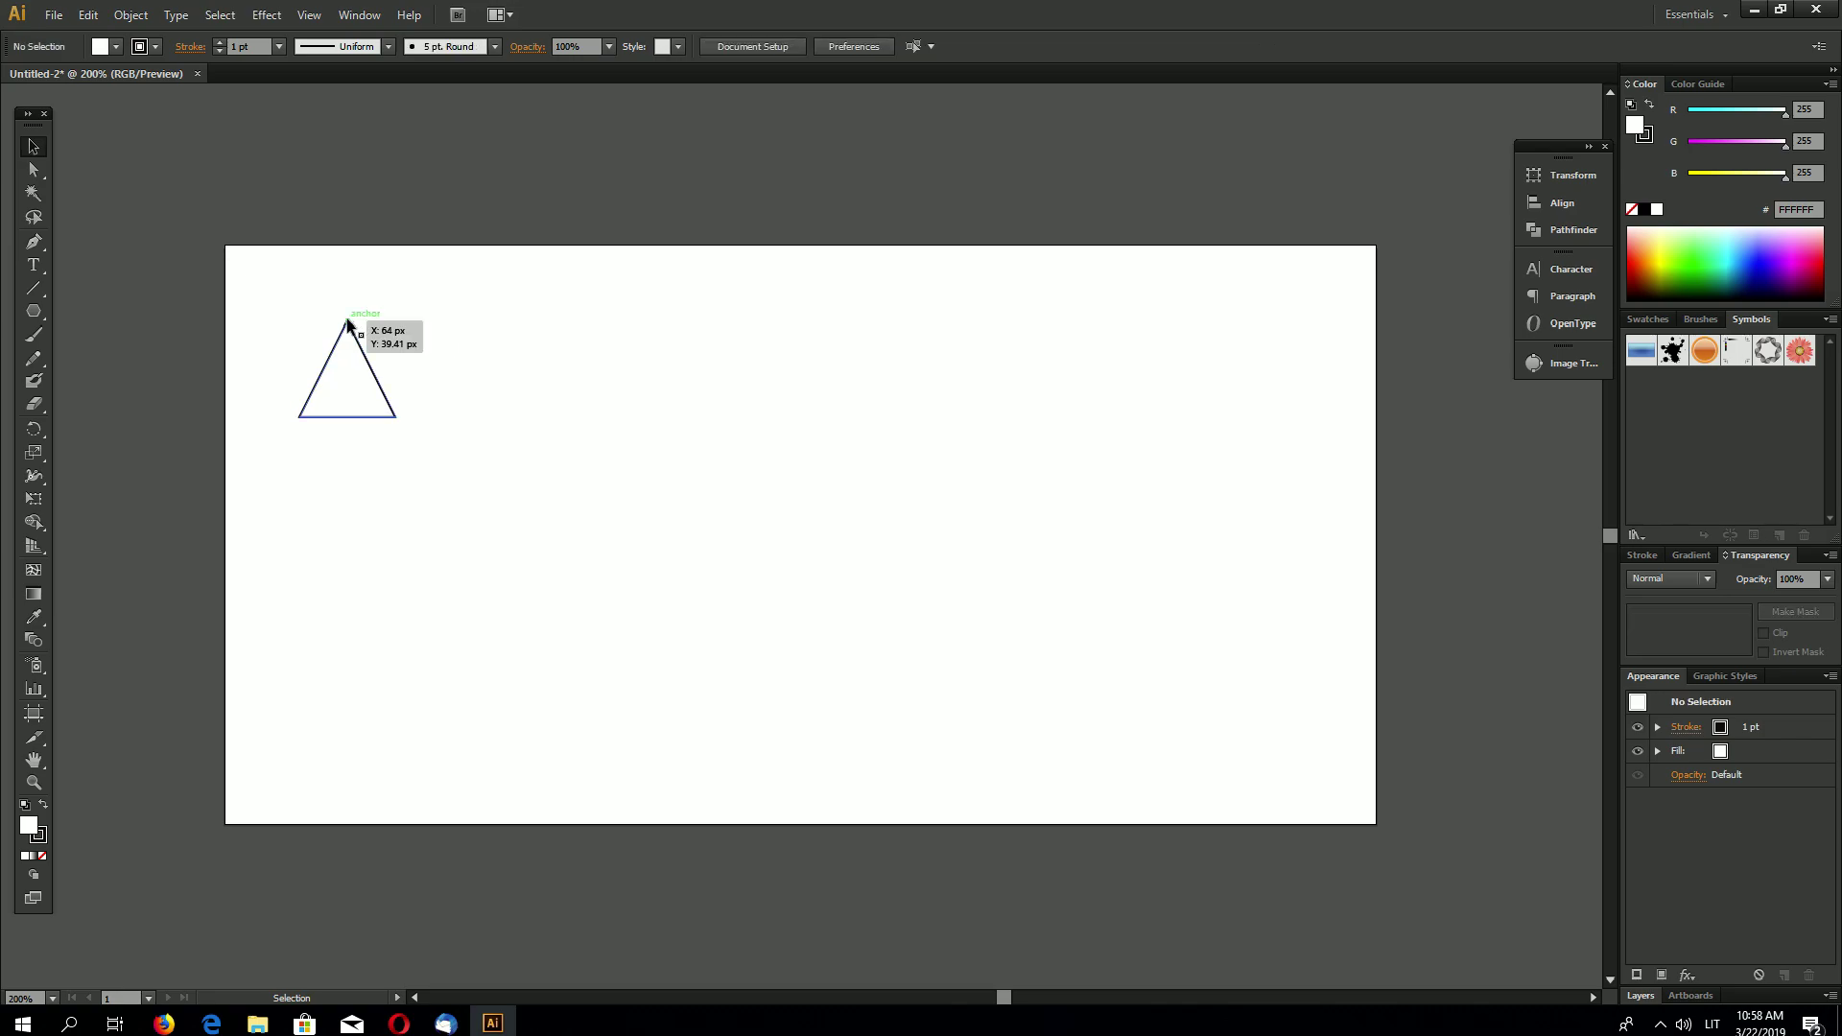
click(347, 322)
click(456, 304)
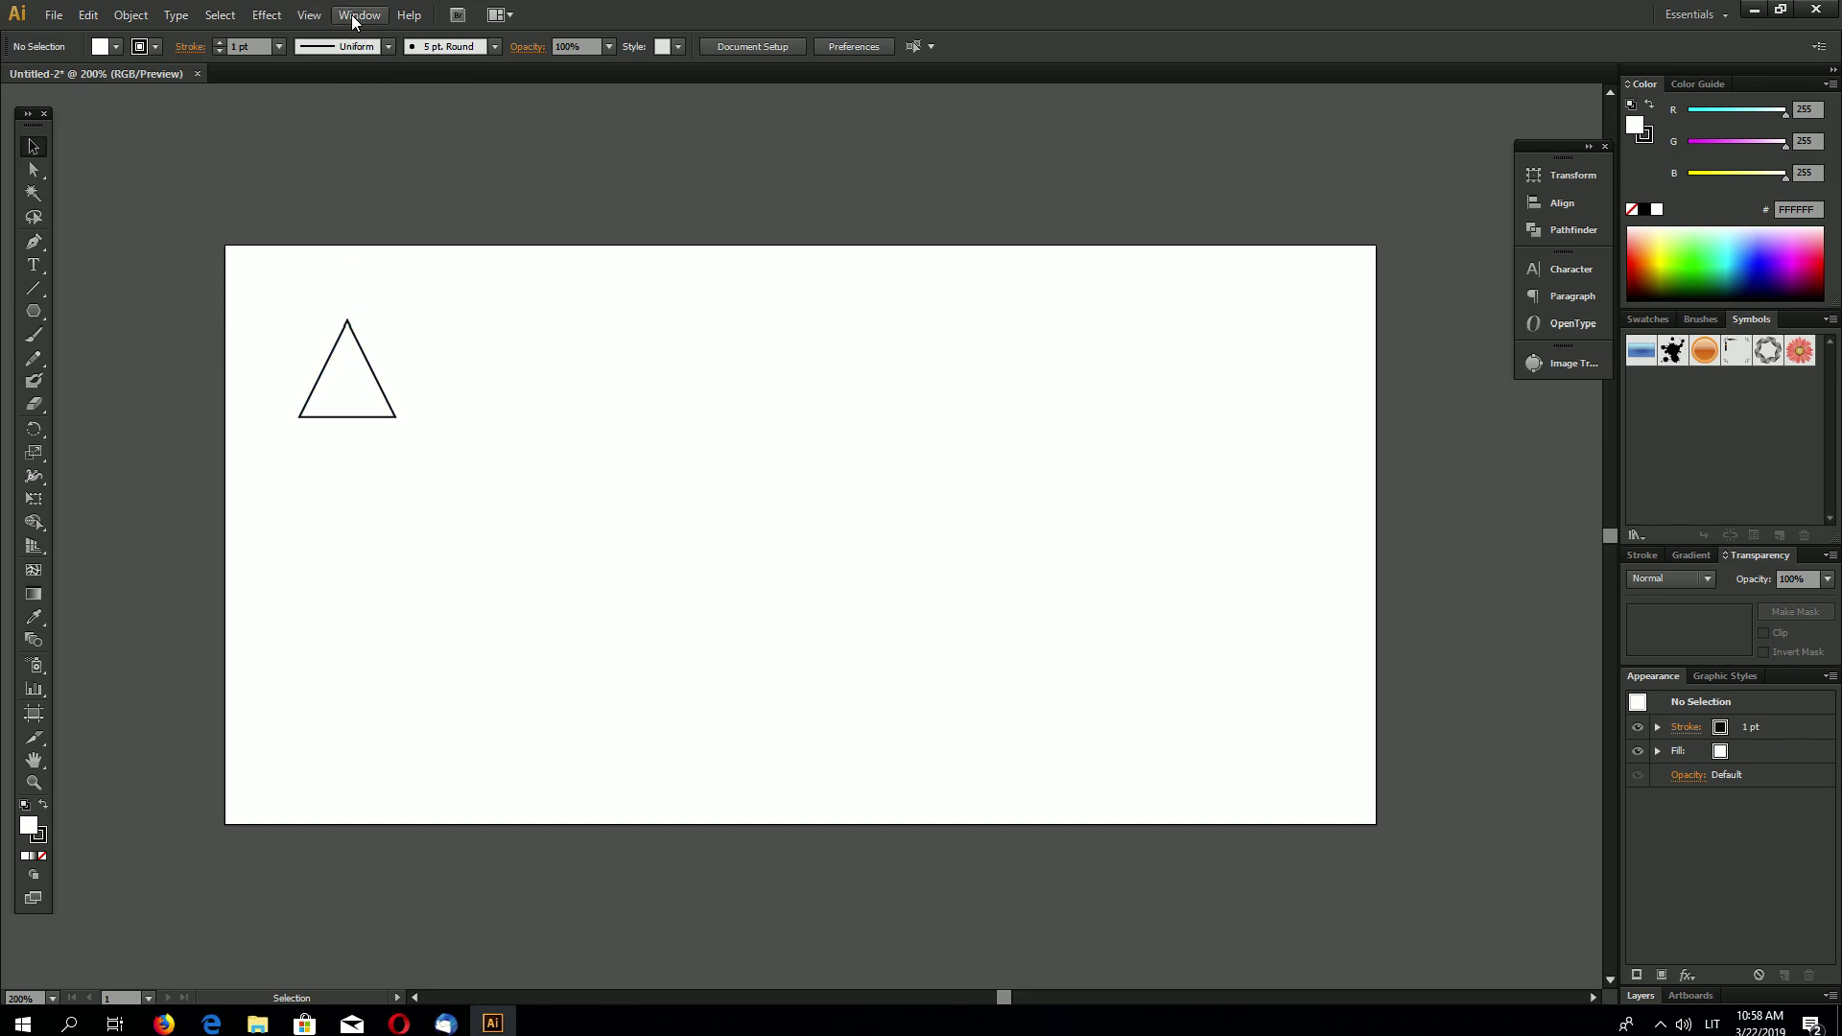
- Turn on Snap to Point and drag the triangle's apex onto the artboard's top-left corner
click(309, 15)
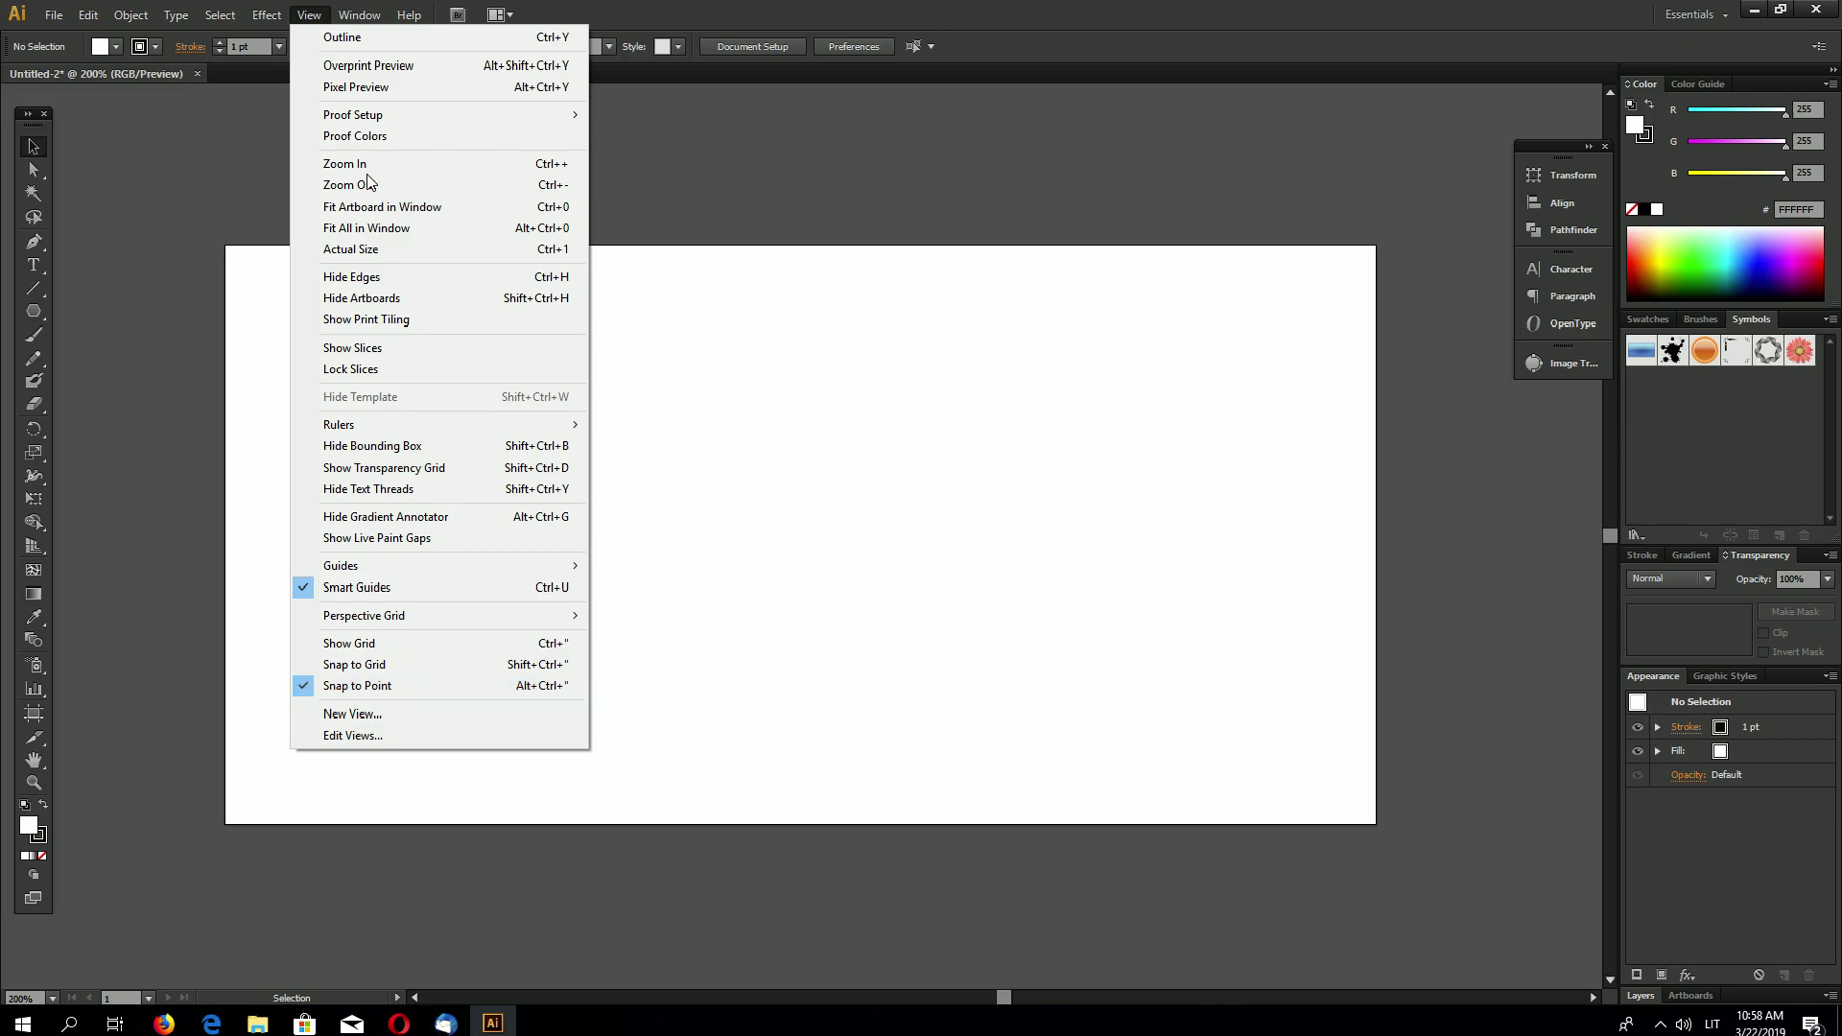
click(432, 687)
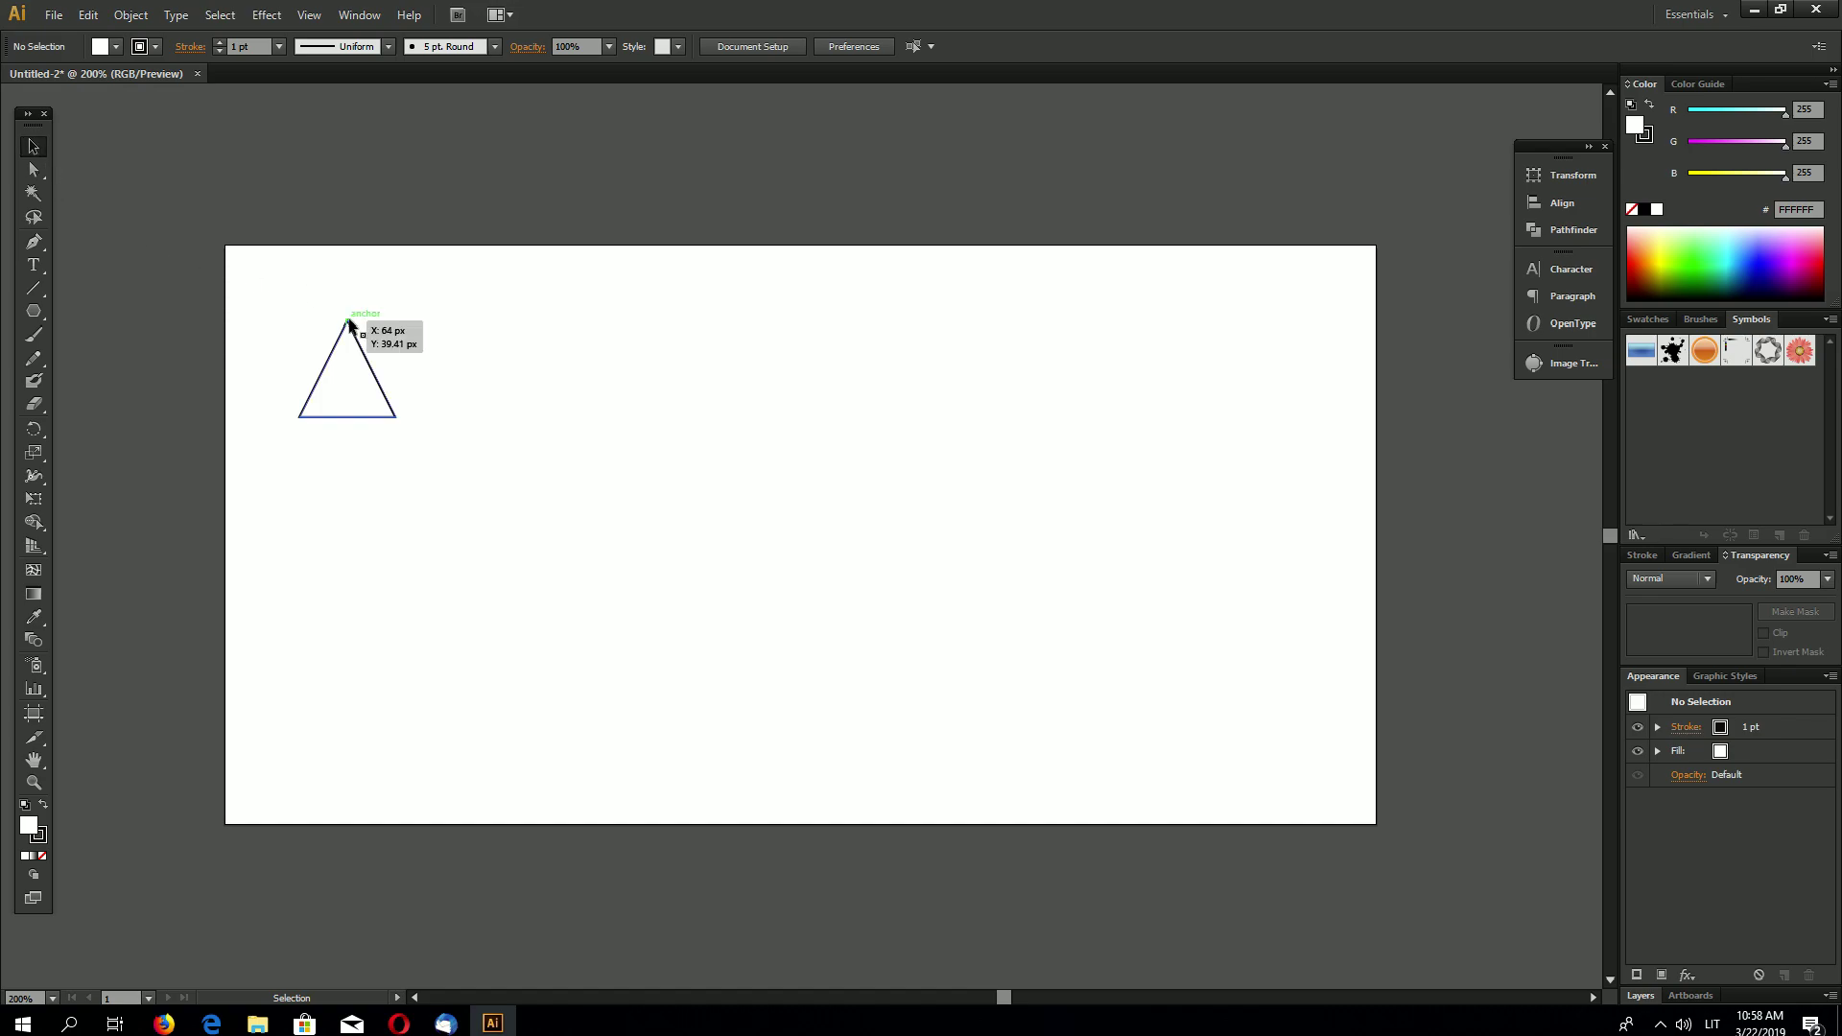
drag(348, 323, 226, 247)
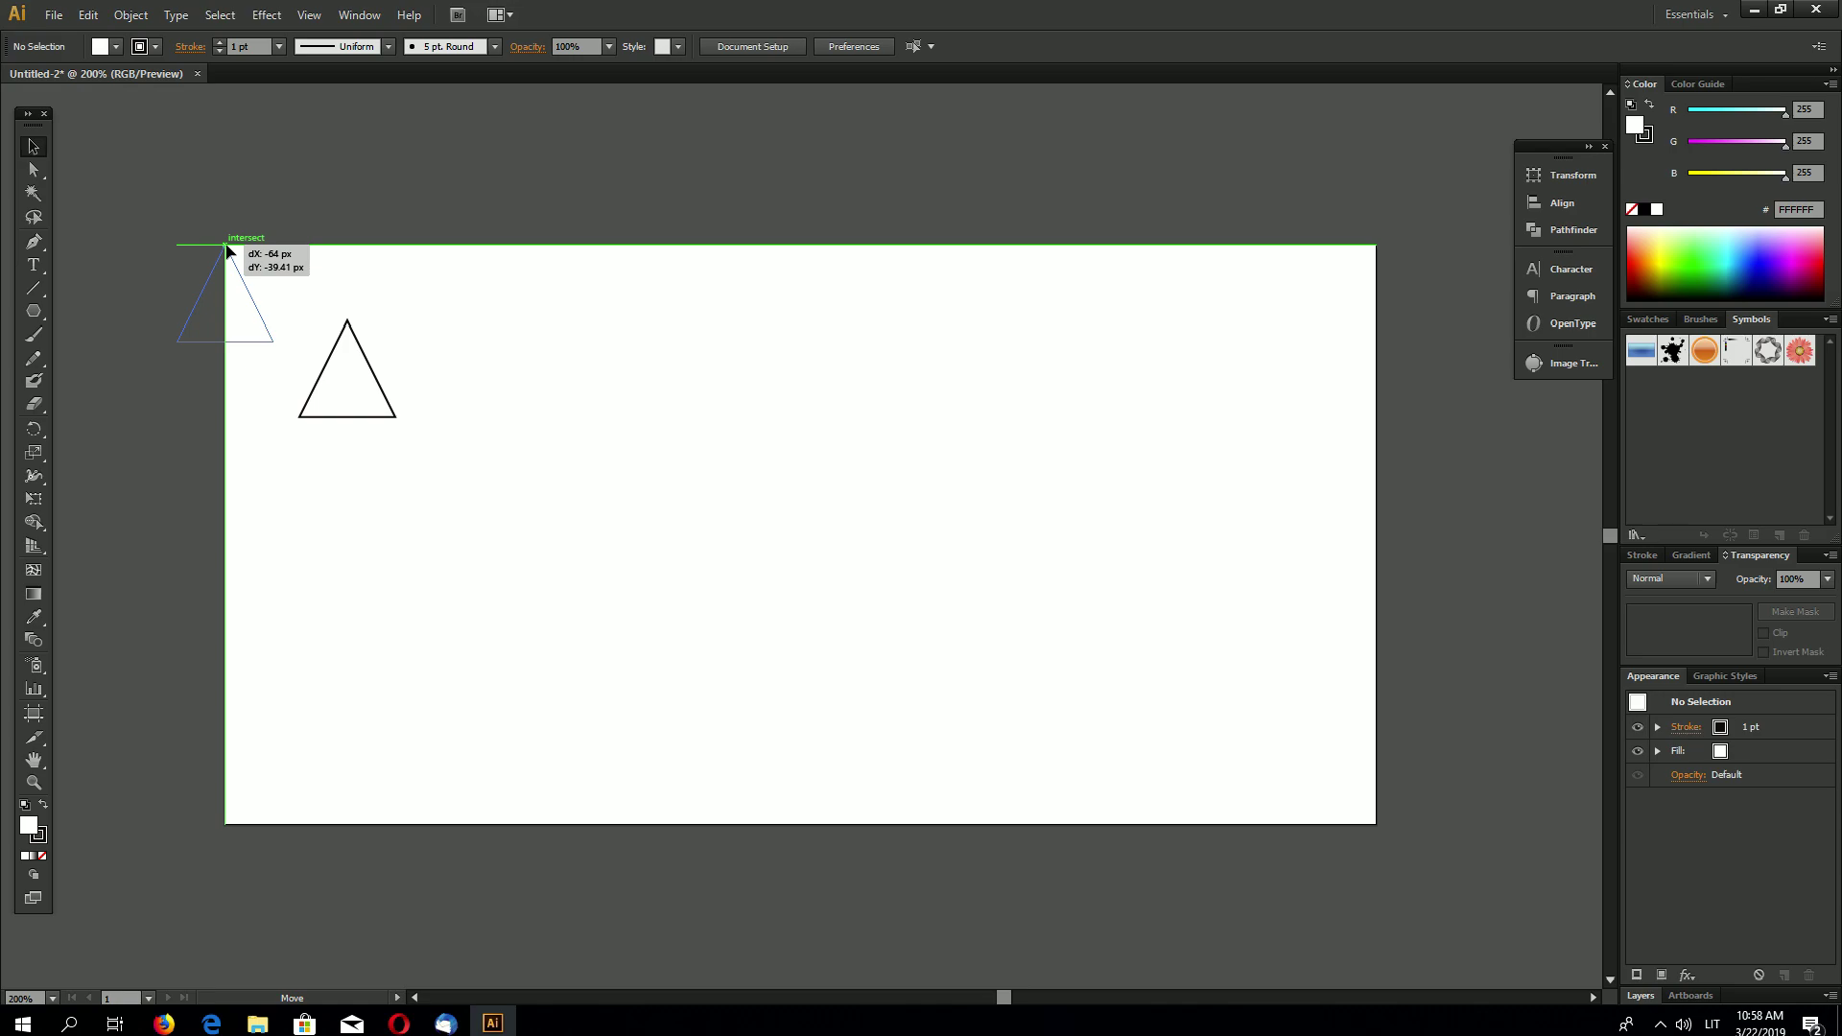
drag(227, 247, 226, 246)
click(34, 782)
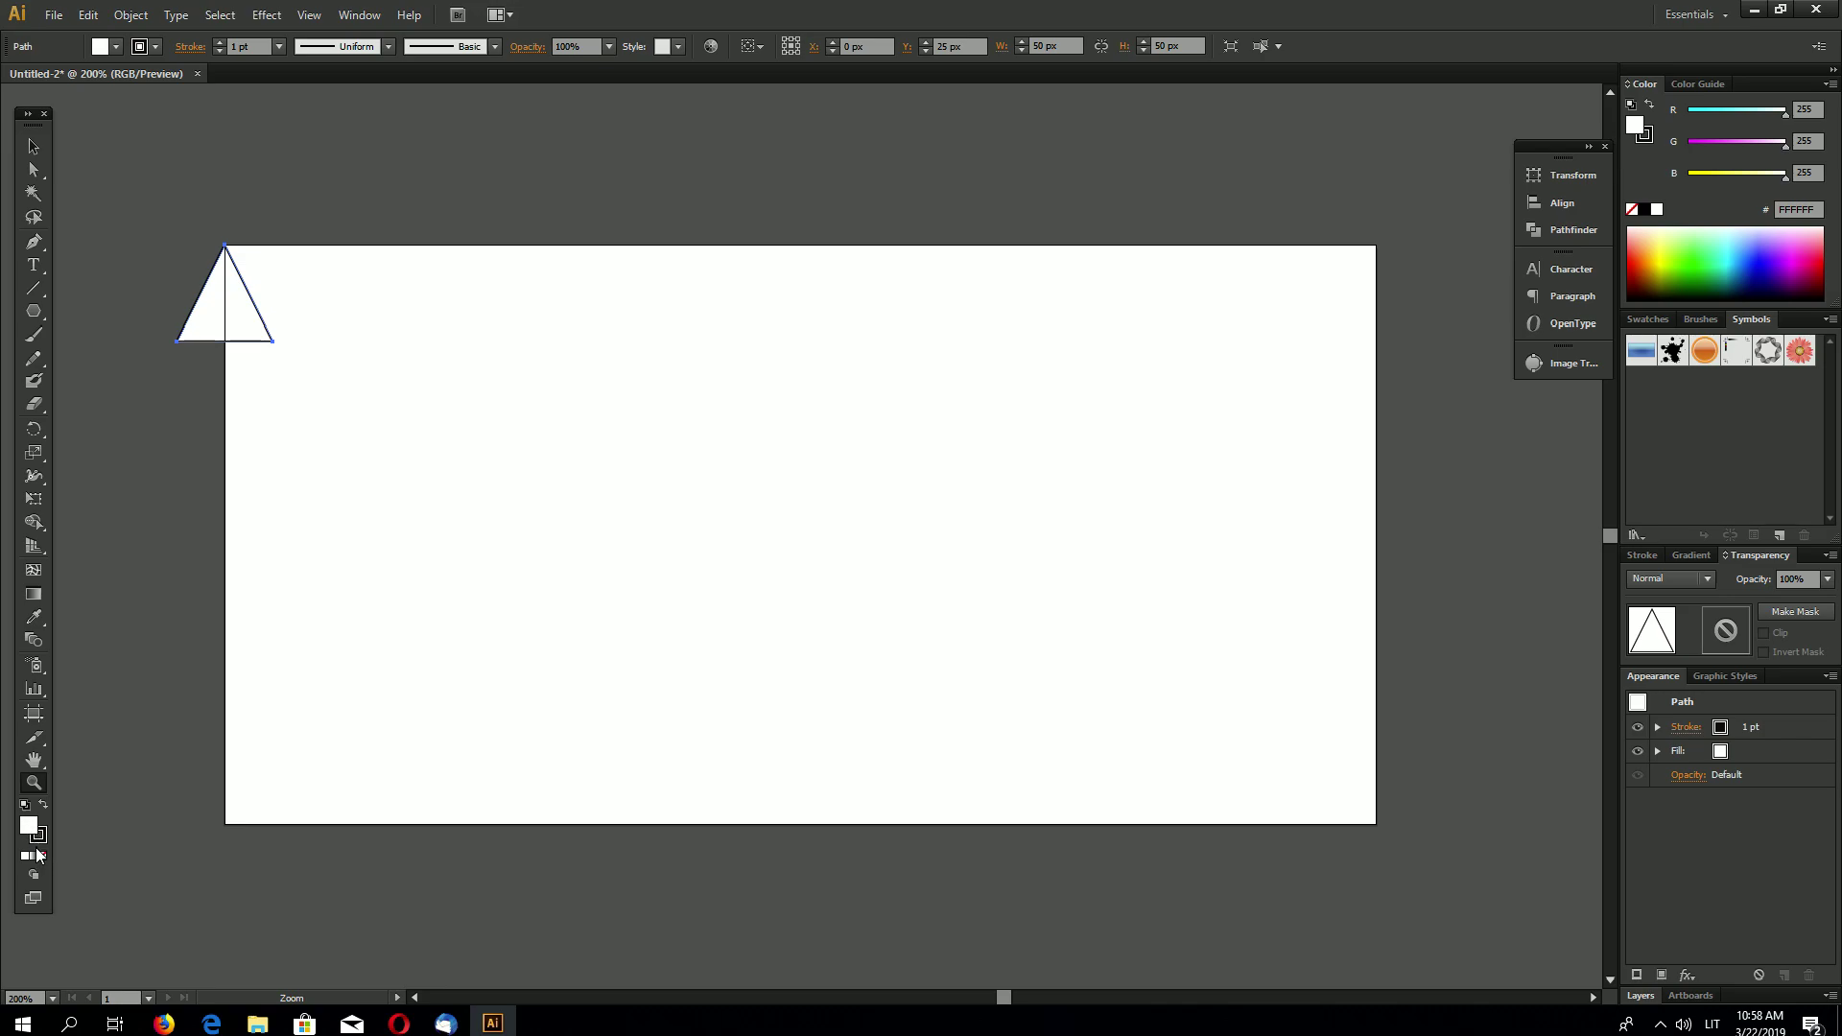
- Set the triangle's fill to None and zoom in to check the apex on the corner
click(44, 857)
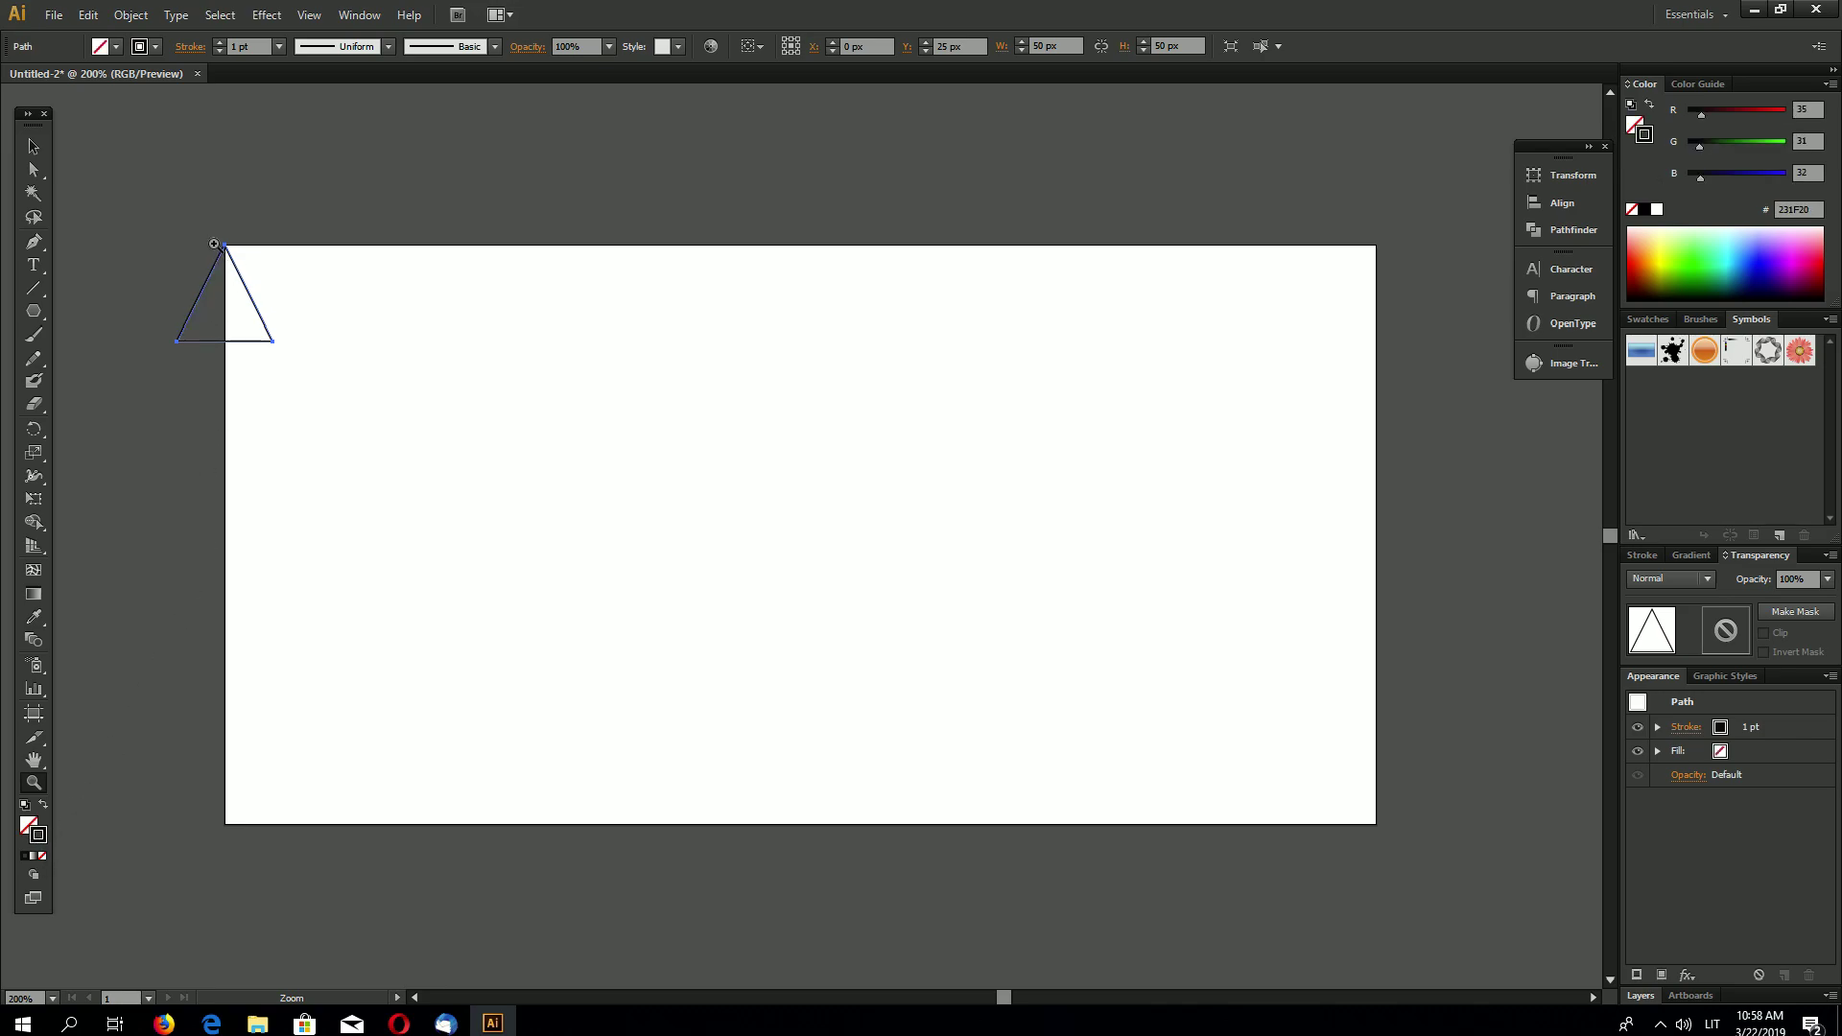
drag(213, 245, 261, 271)
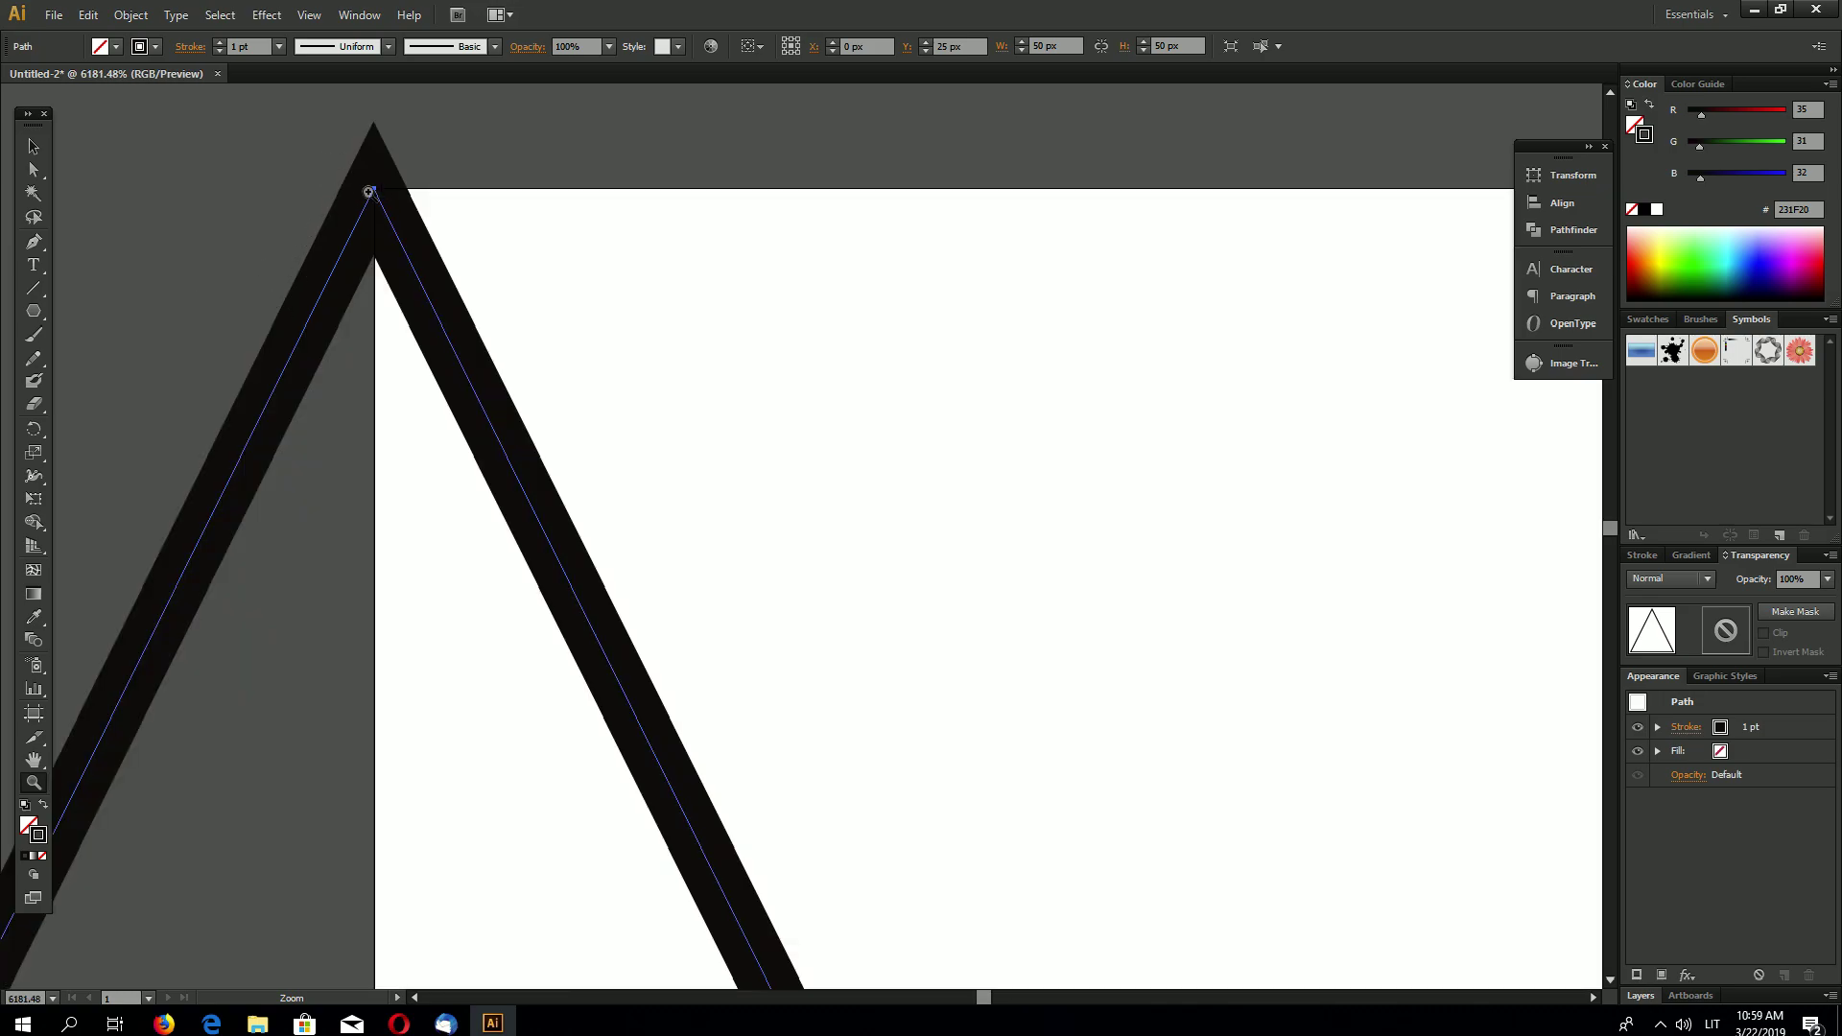
key(v)
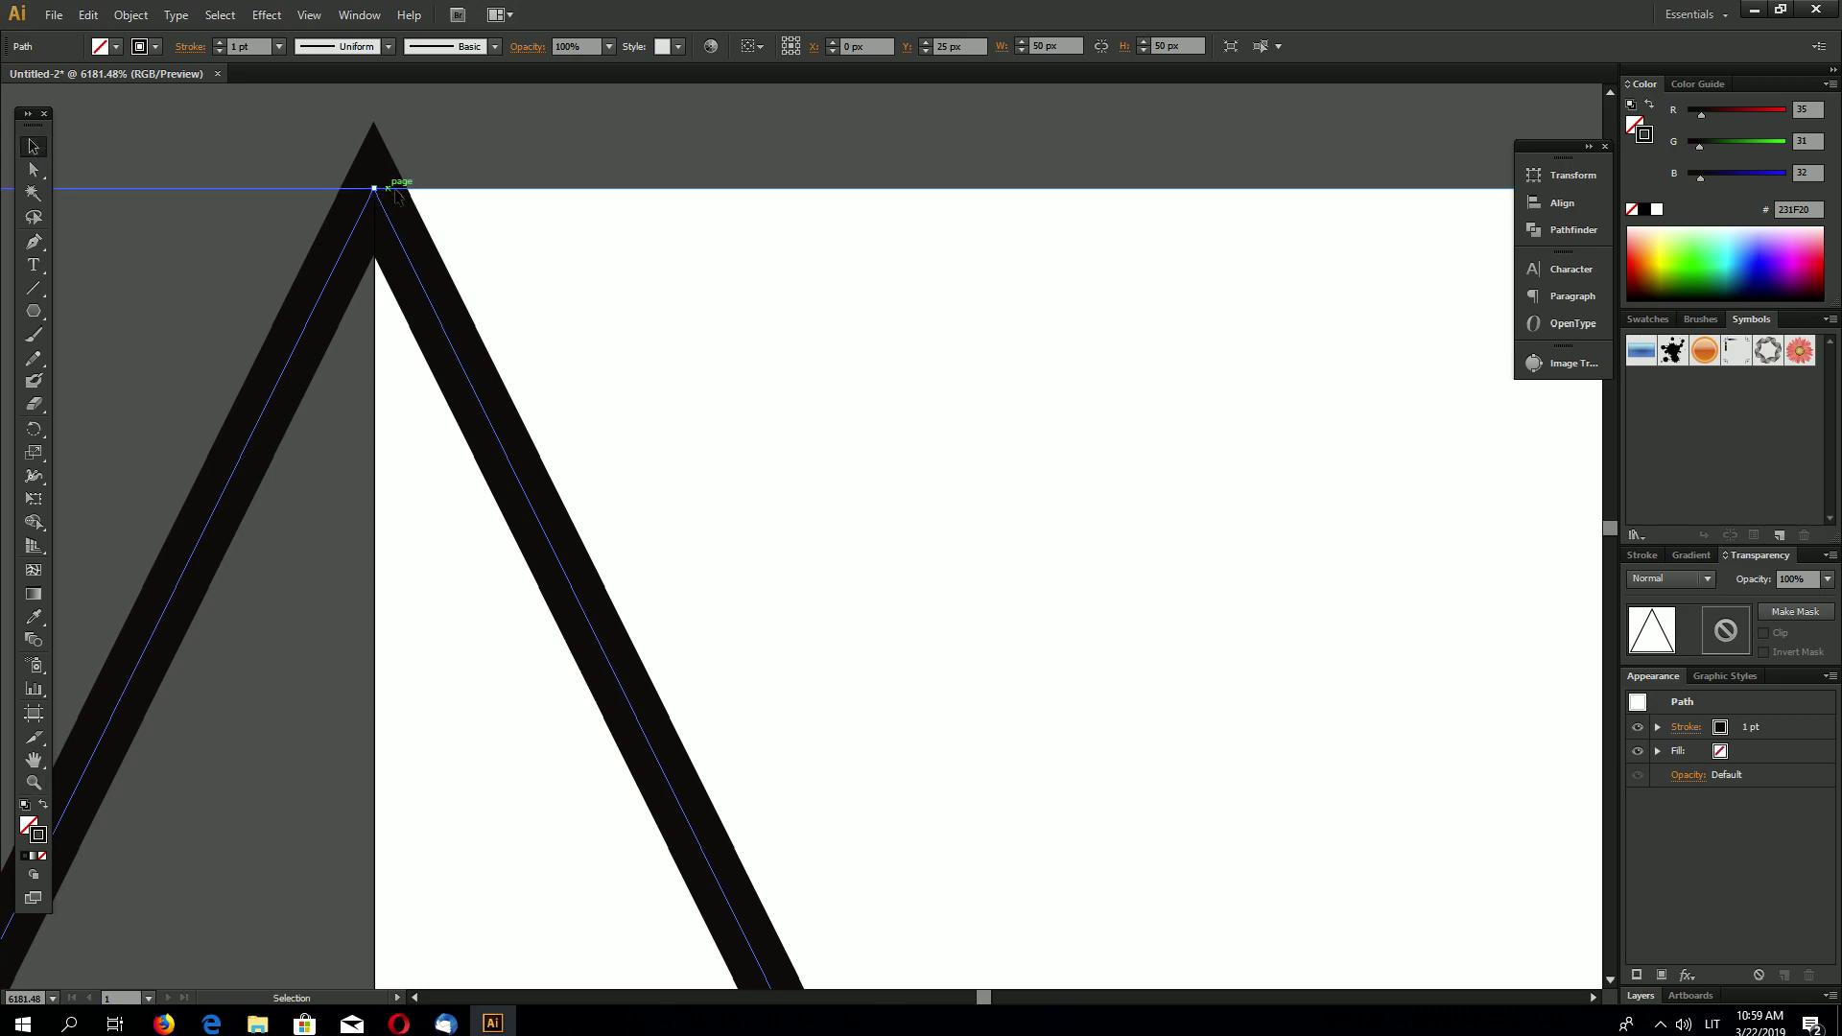
key(a)
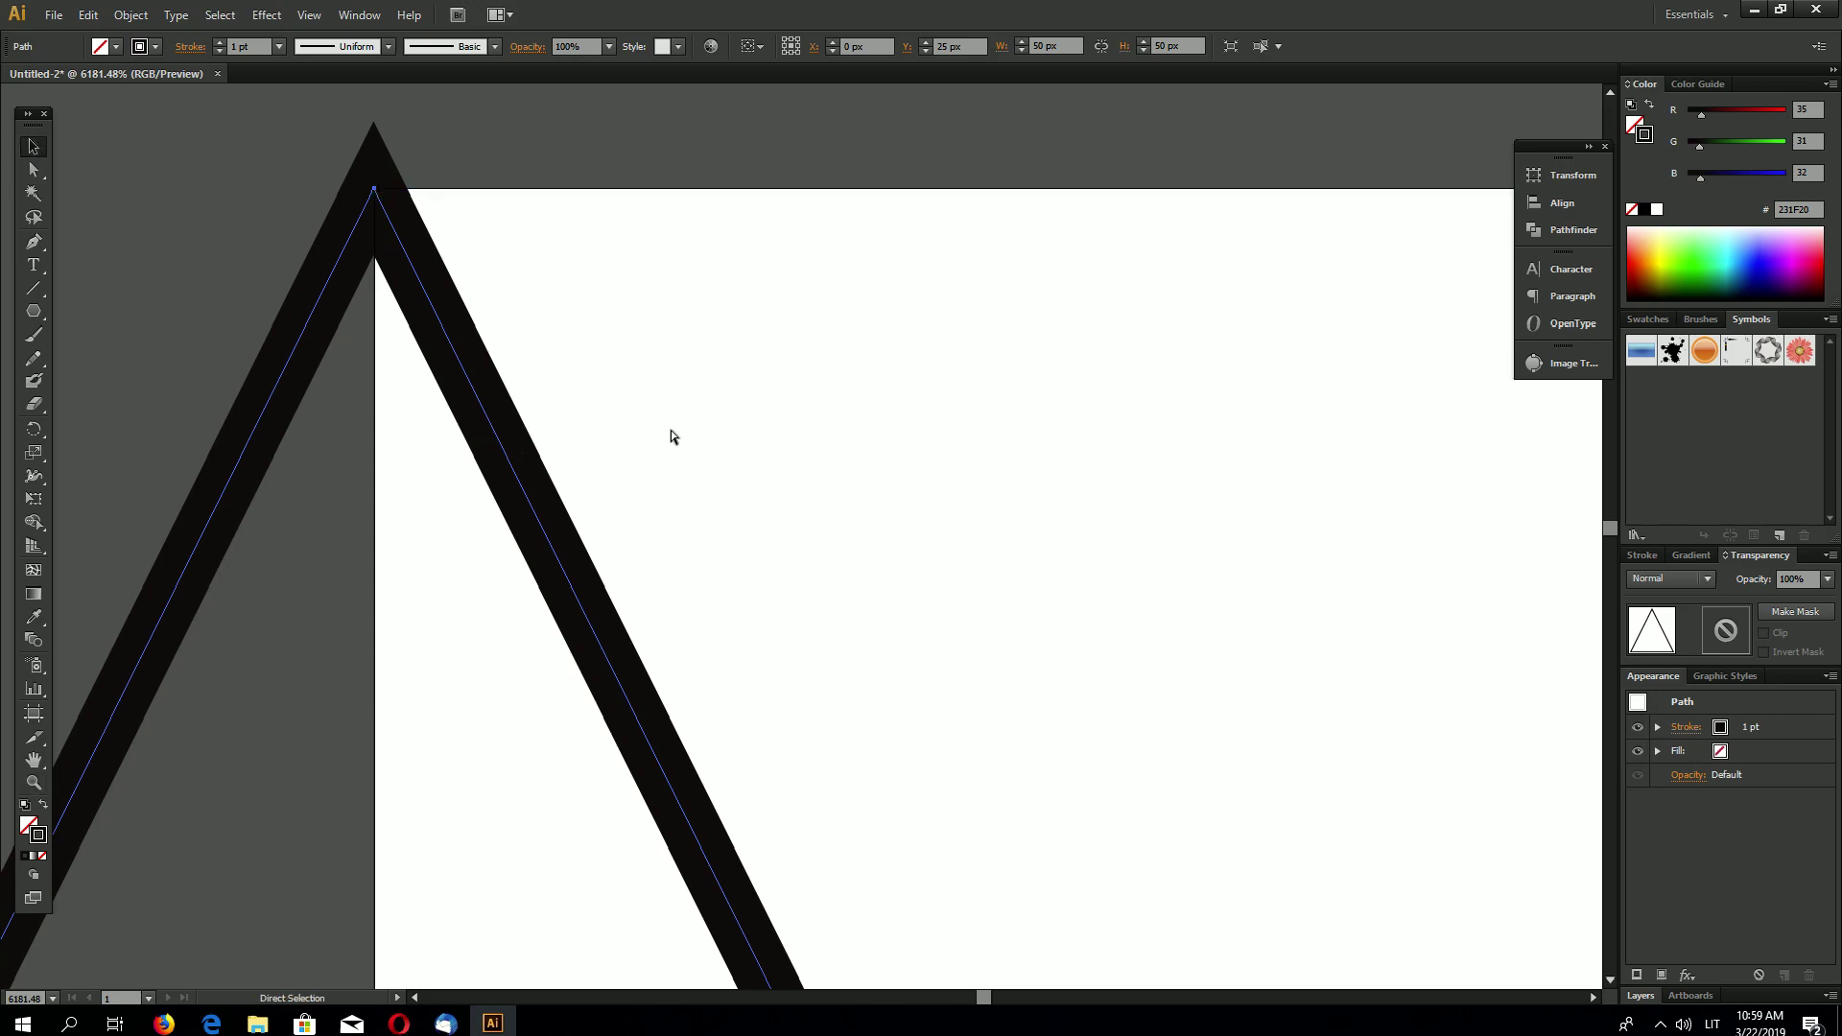
- Zoom and pan back out to frame the whole triangle
key(v)
key(ctrl+minus)
key(ctrl+minus)
key(ctrl+minus)
key(ctrl+minus)
key(ctrl+minus)
drag(613, 613, 704, 678)
key(ctrl+minus)
key(ctrl+minus)
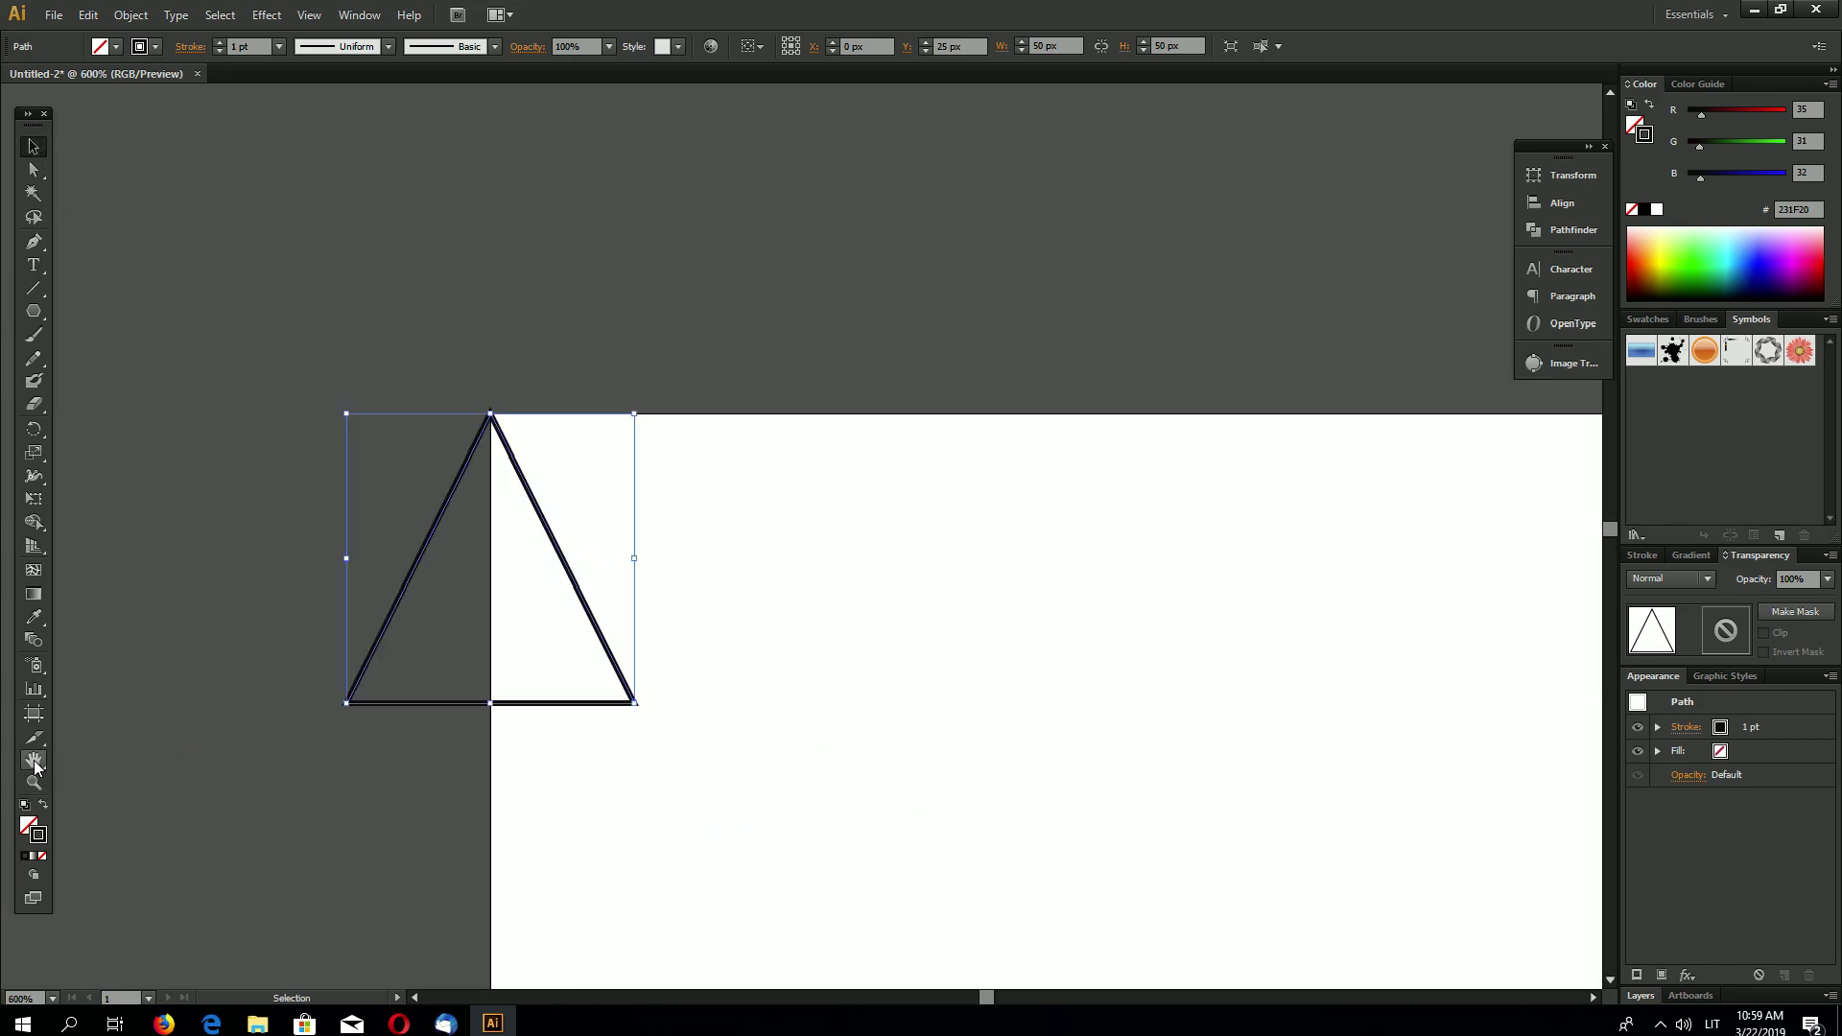
click(35, 763)
drag(1231, 648, 974, 547)
key(ctrl+minus)
key(v)
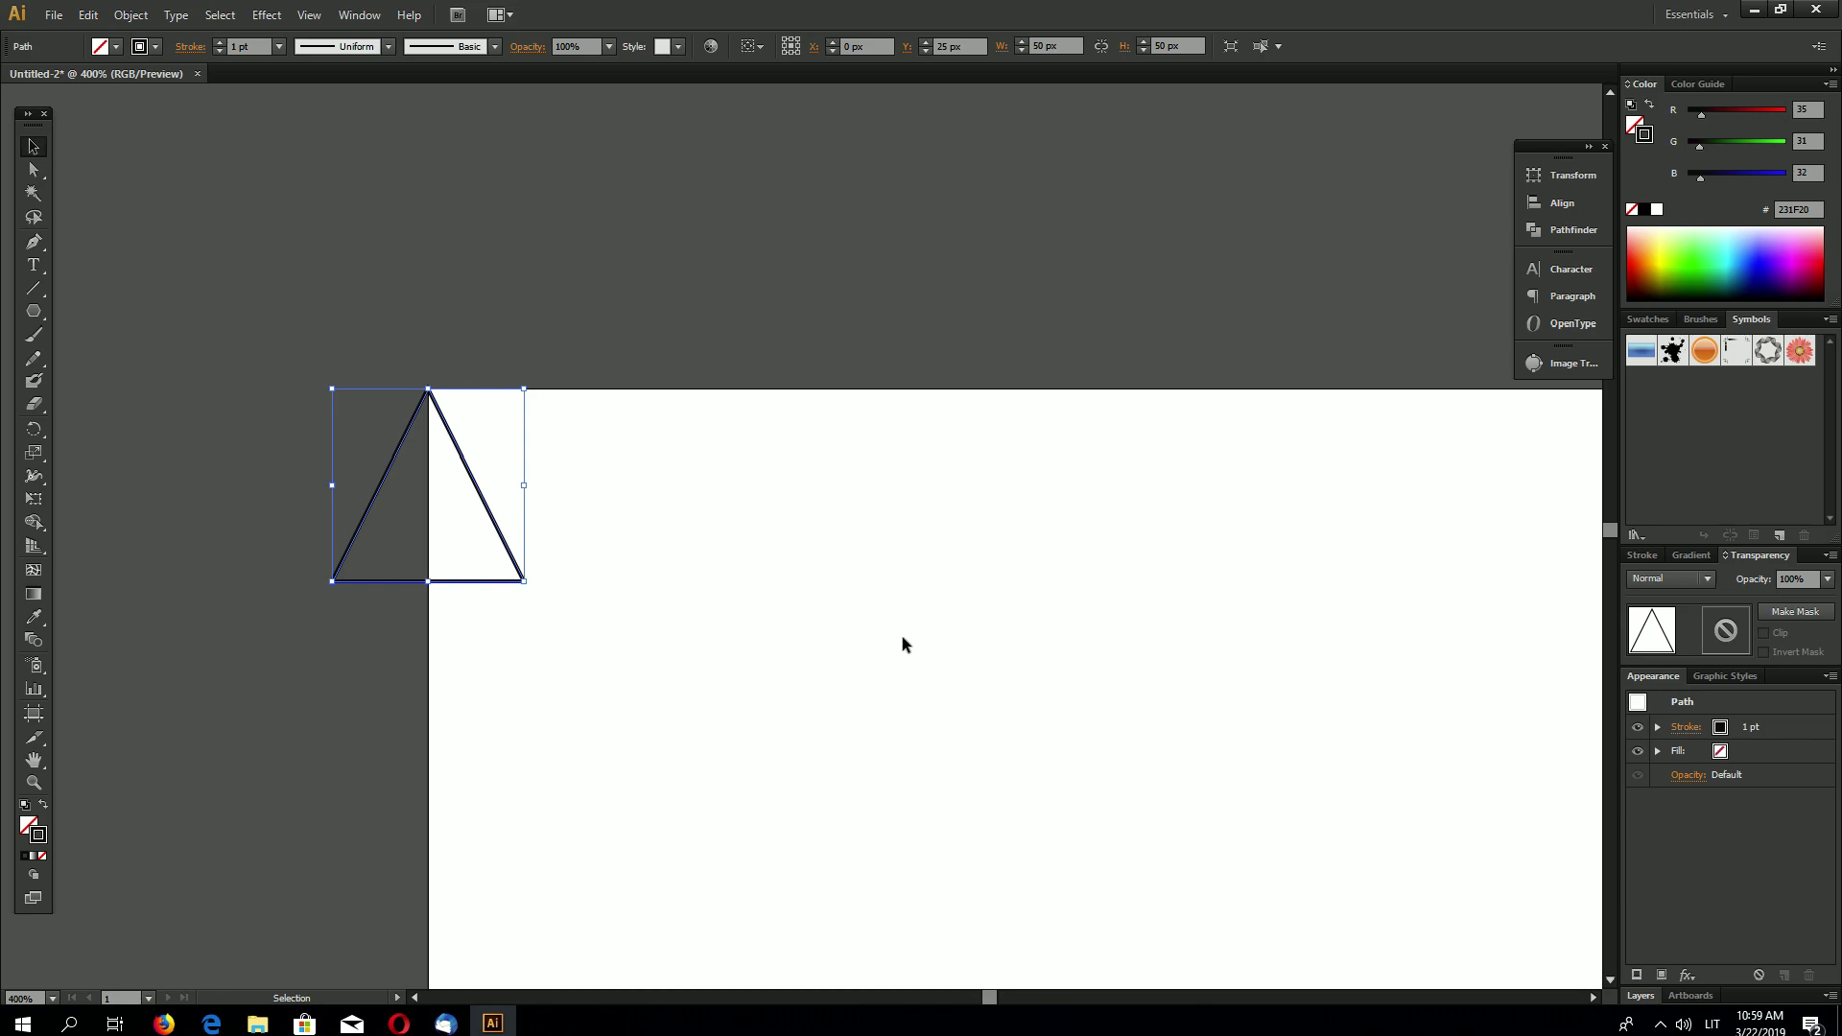
key(a)
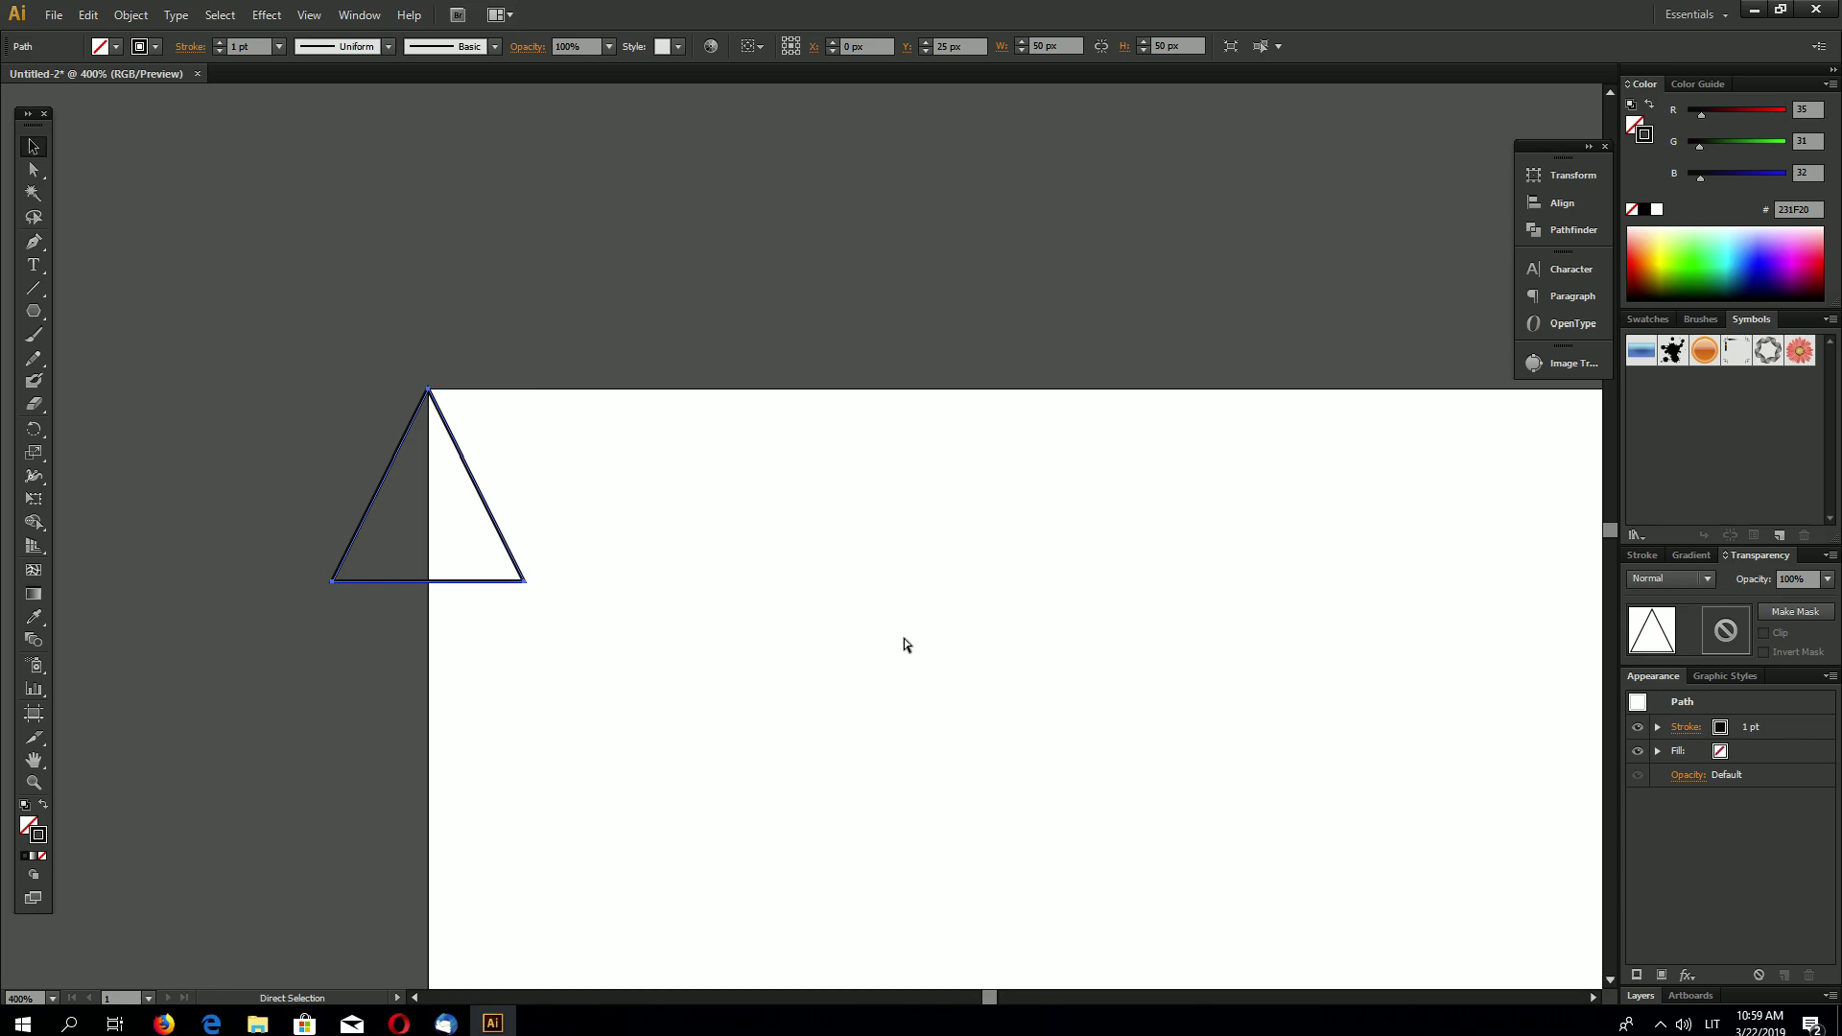
key(v)
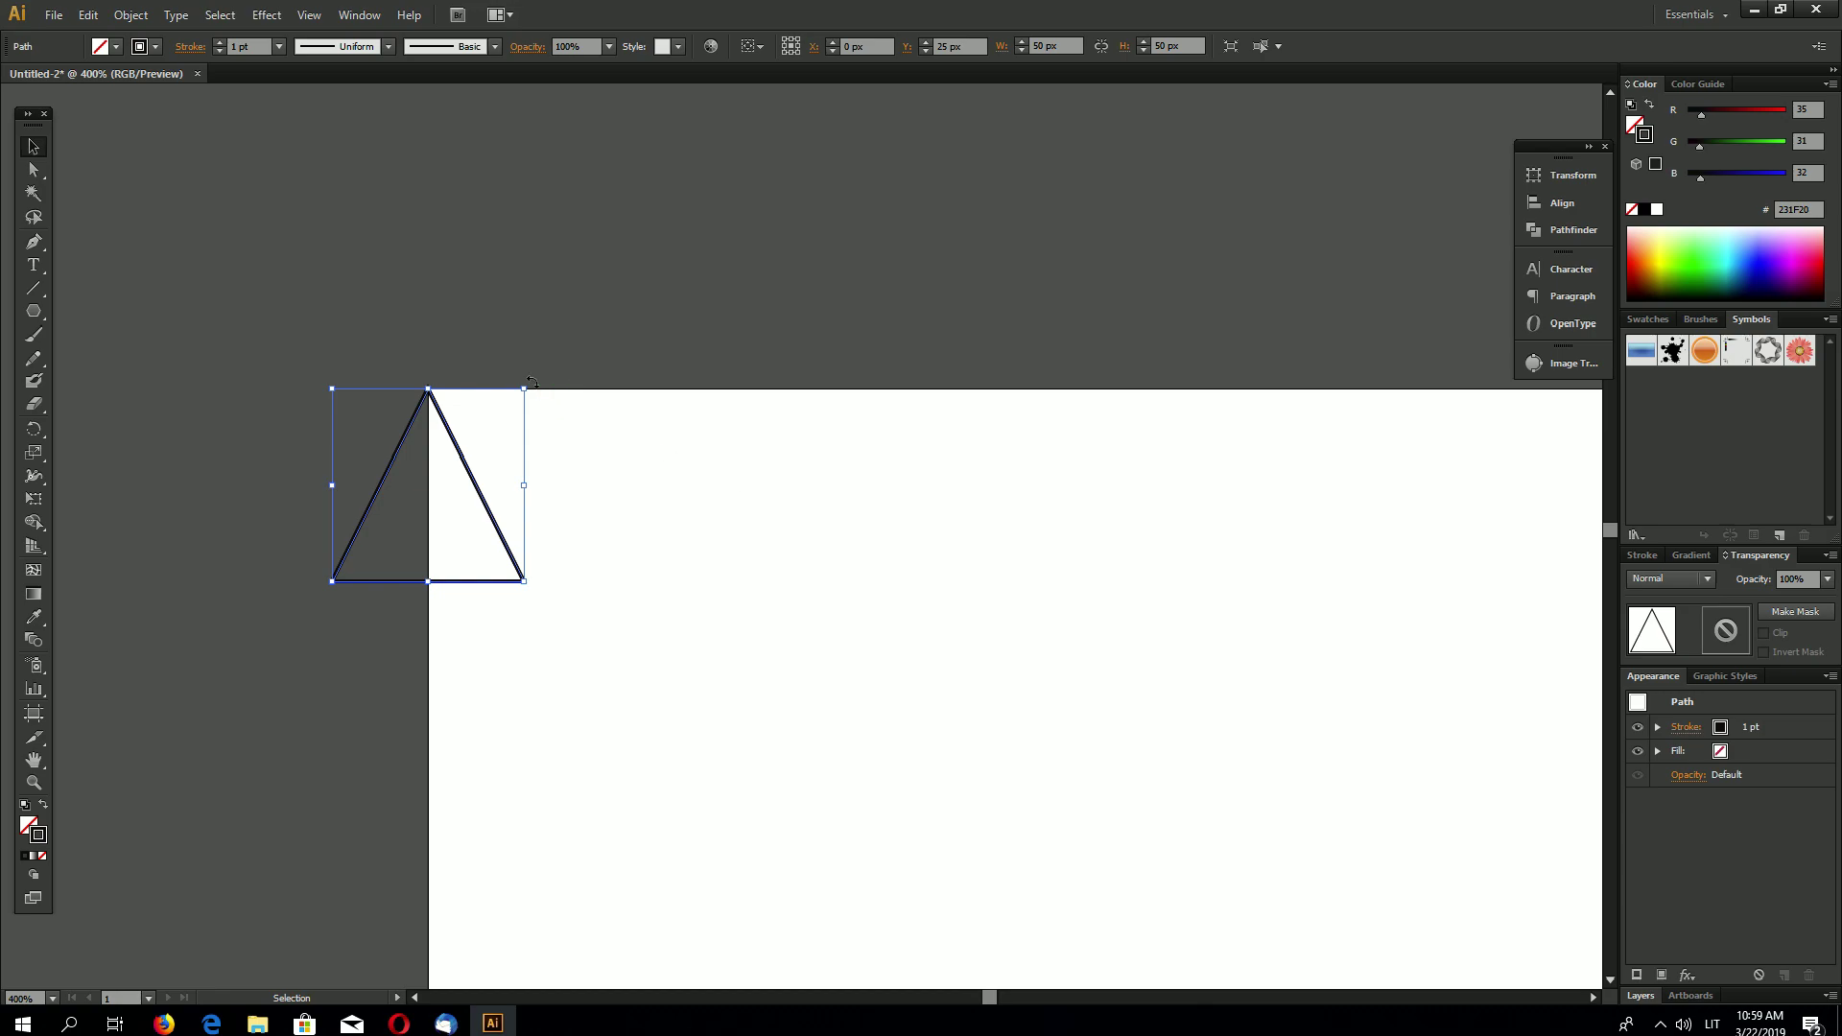
- Make an upside-down copy of the triangle and nudge it beside the original
drag(530, 384, 332, 640)
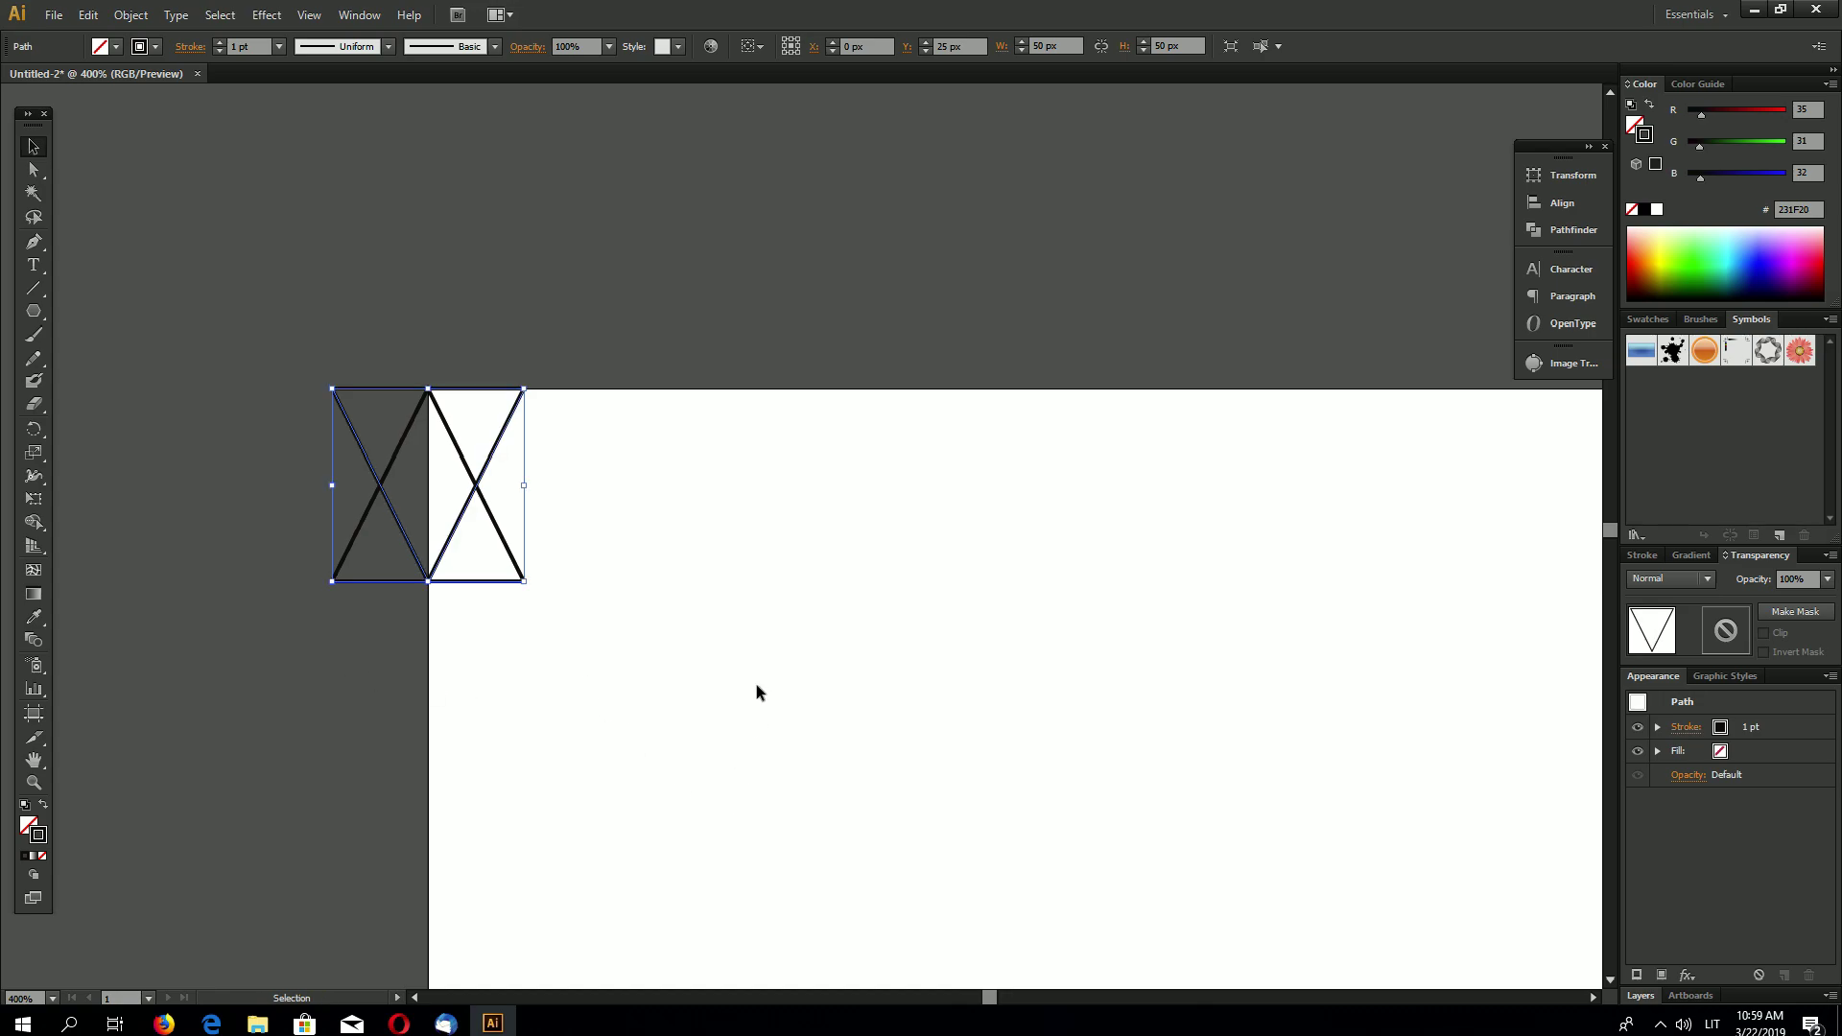
key(shift+Right)
key(shift+Right)
key(shift+Right)
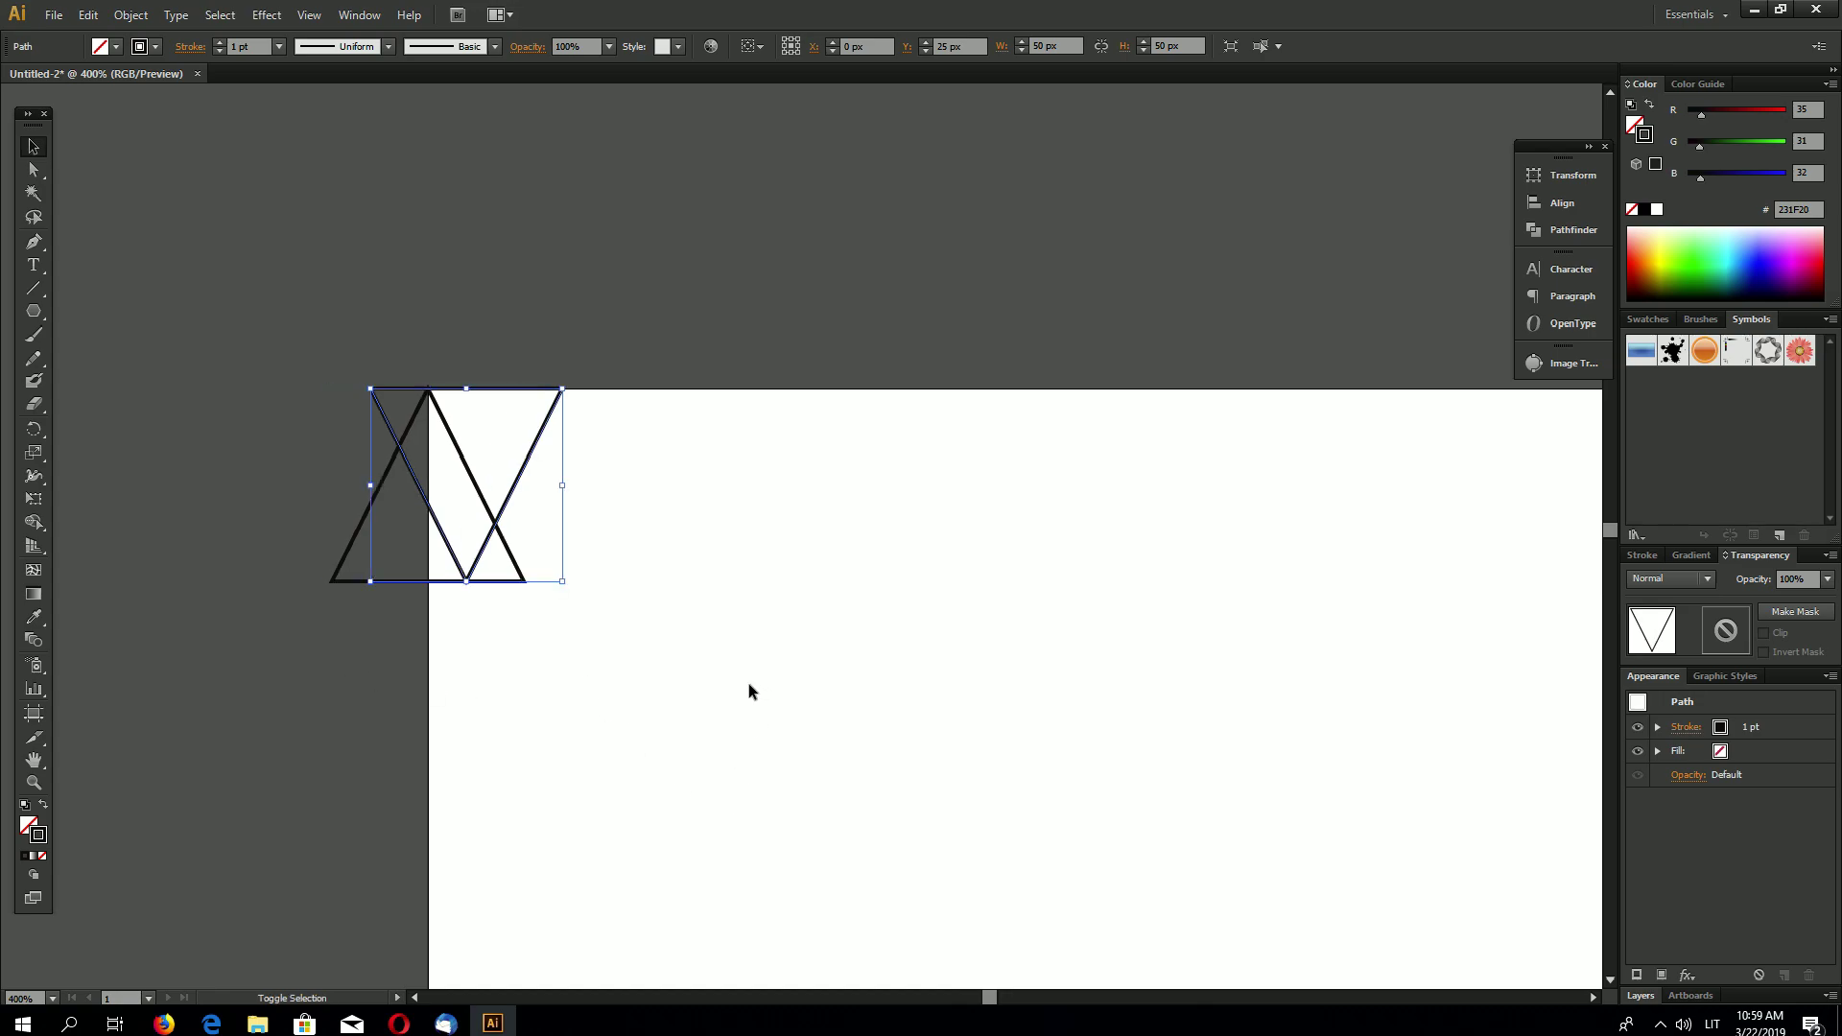
key(Left)
key(Left)
key(Left)
key(Left)
key(Left)
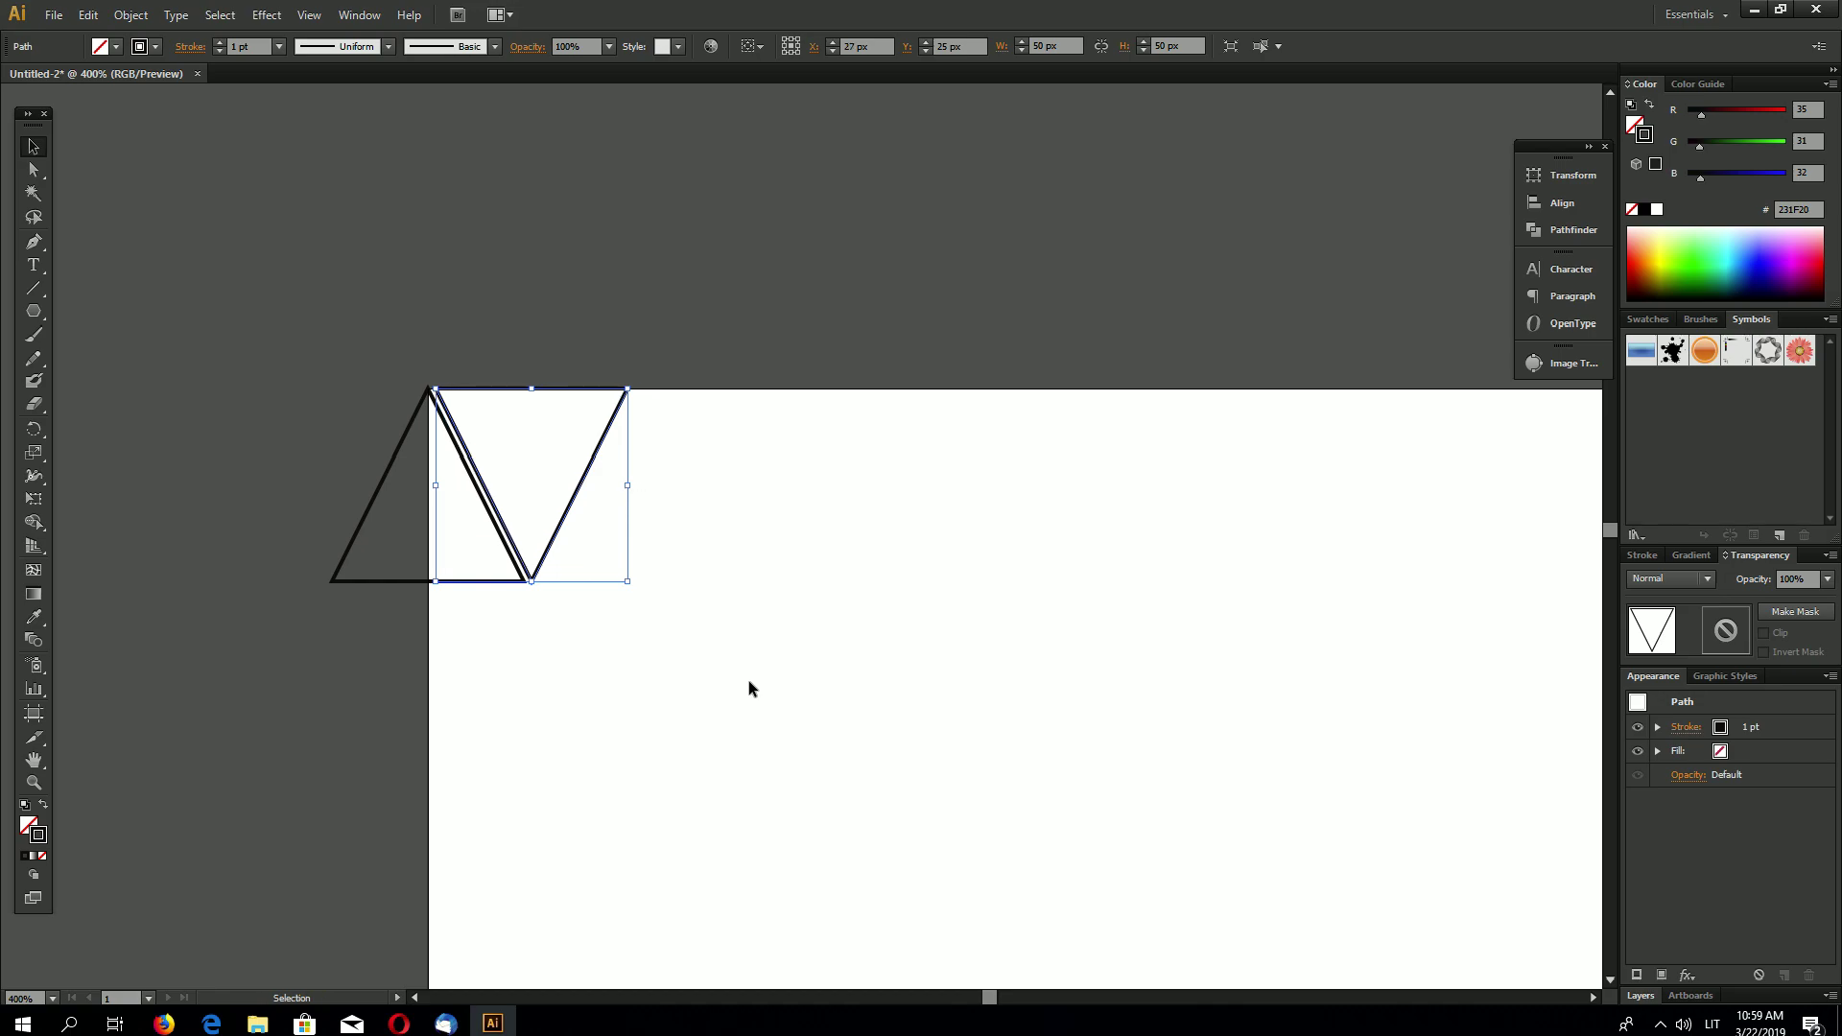
click(748, 688)
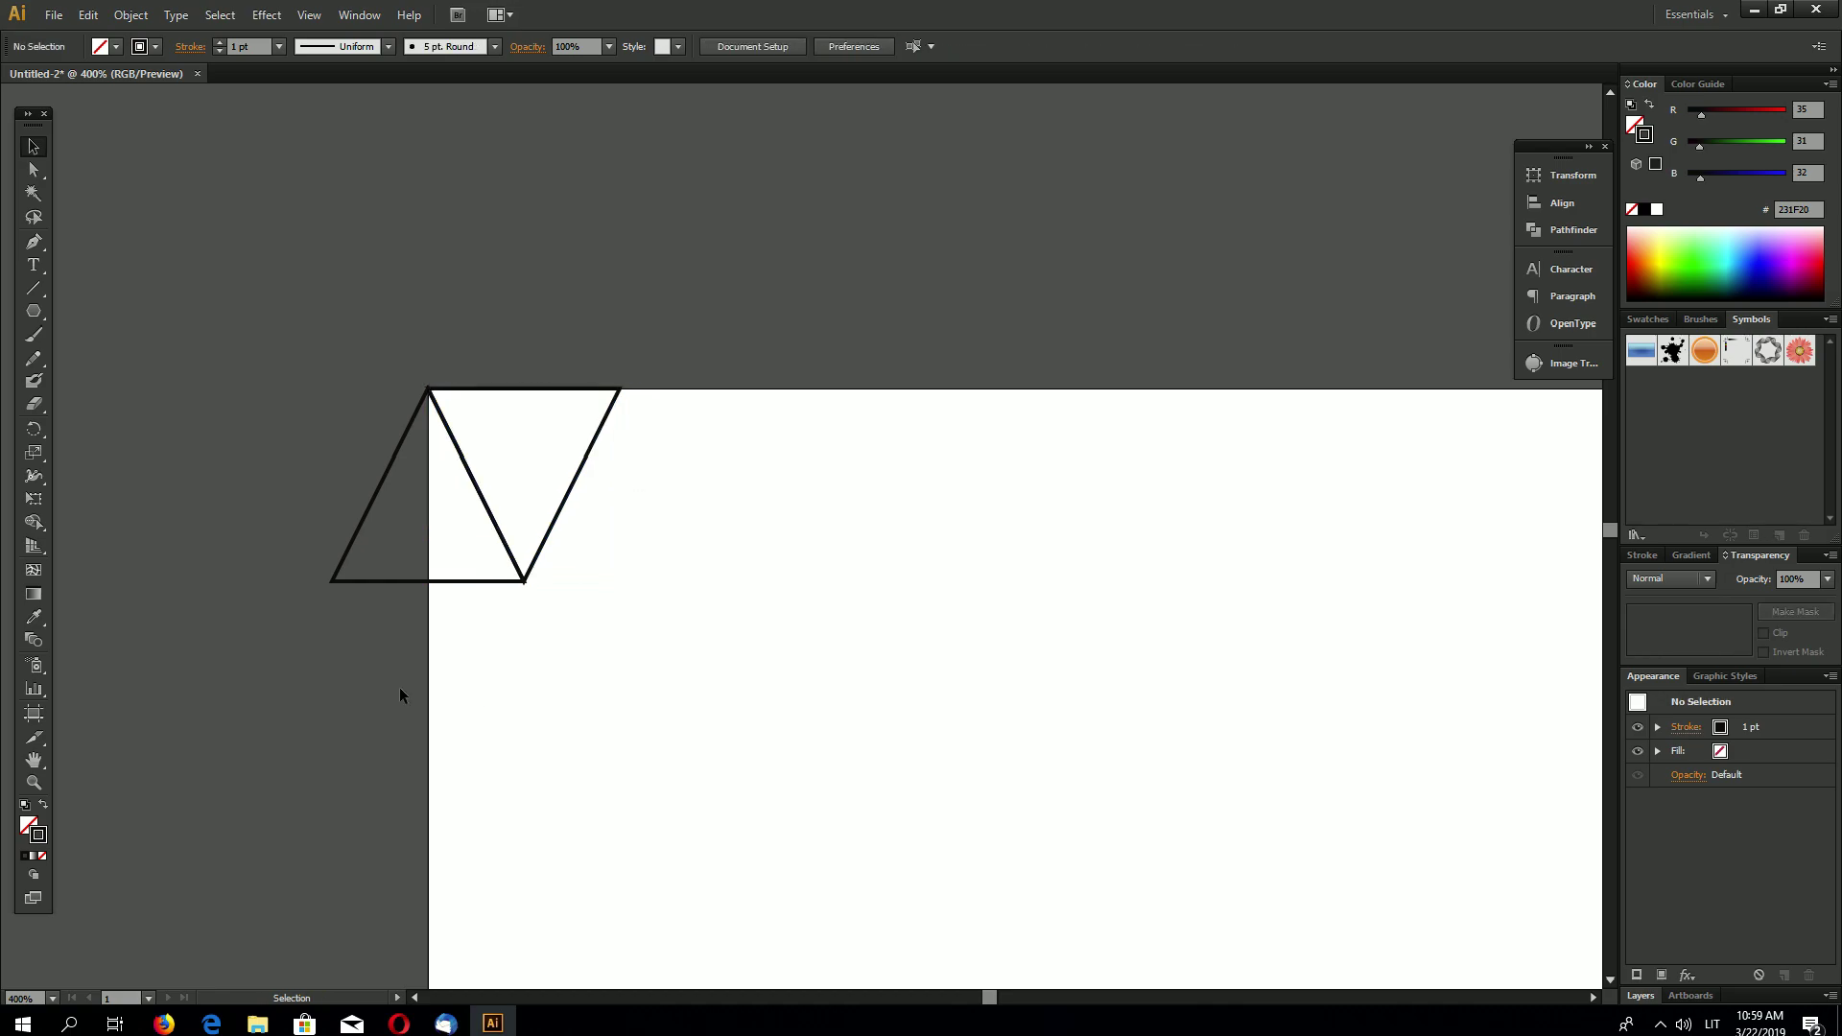
click(540, 563)
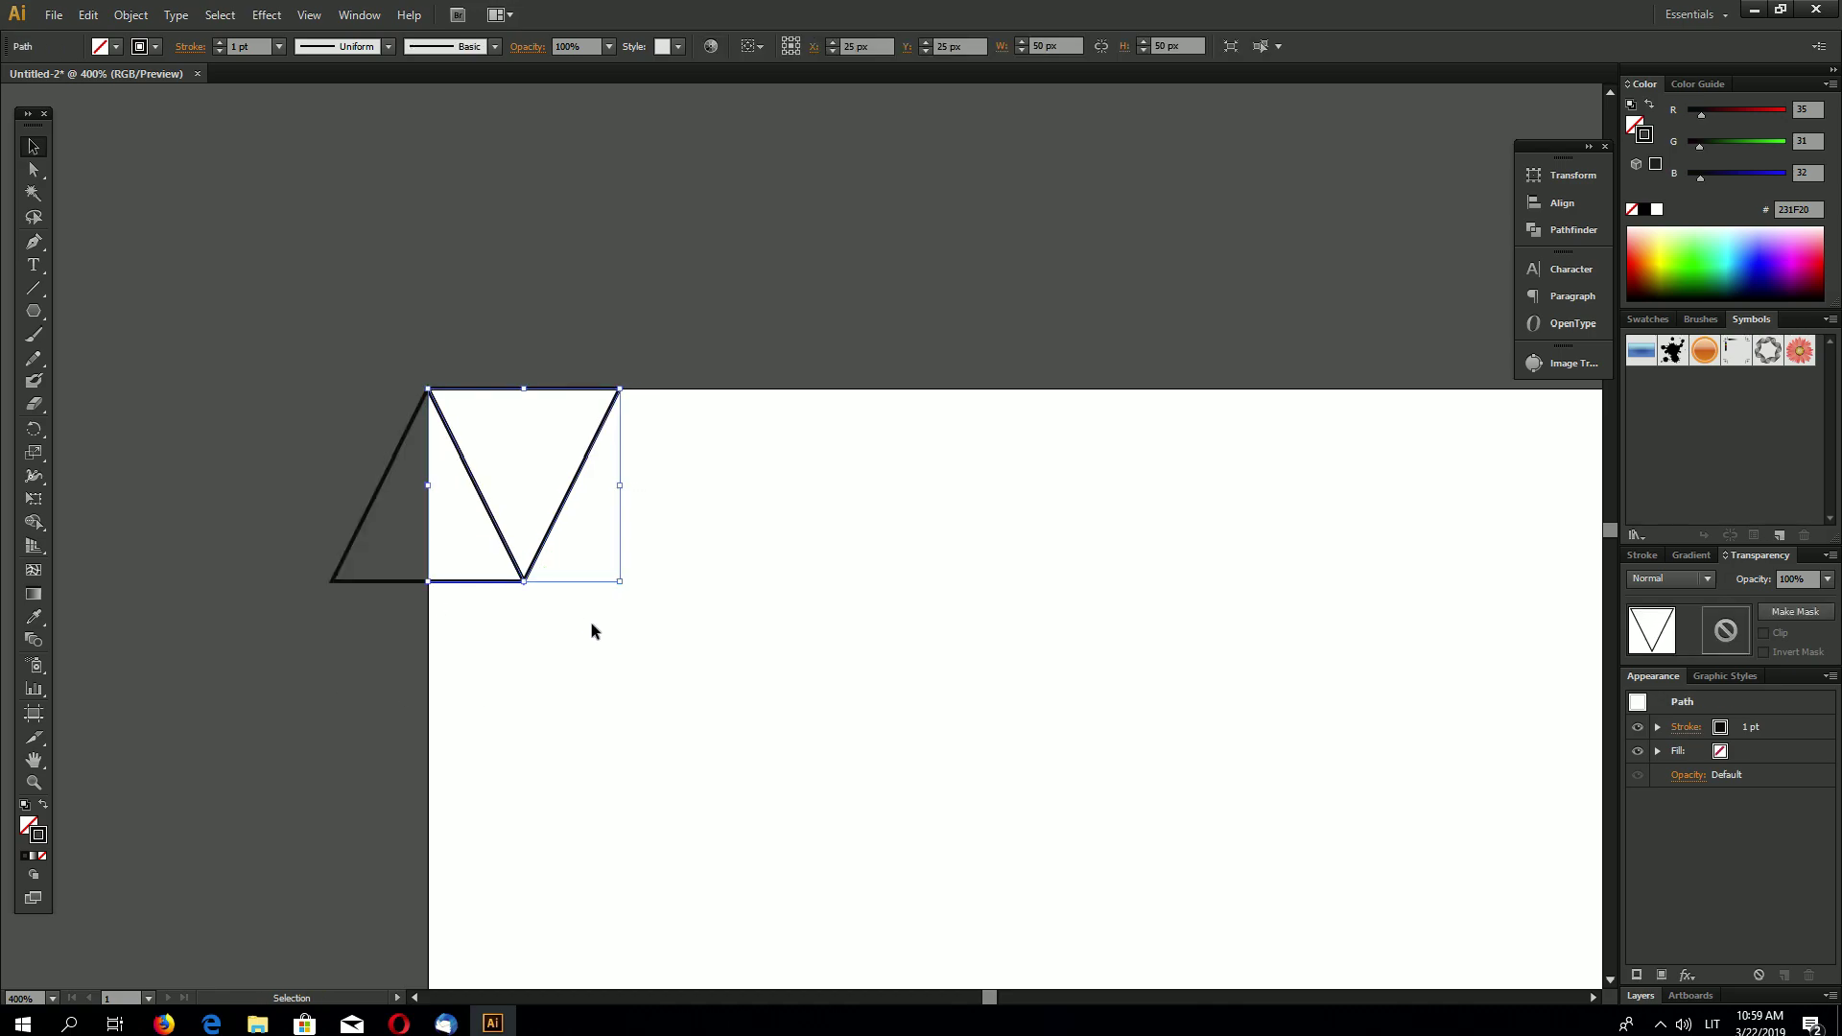
- Zoom in and snap the inverted triangle's point onto the original's bottom corner, then zoom out
click(33, 783)
drag(504, 568, 554, 604)
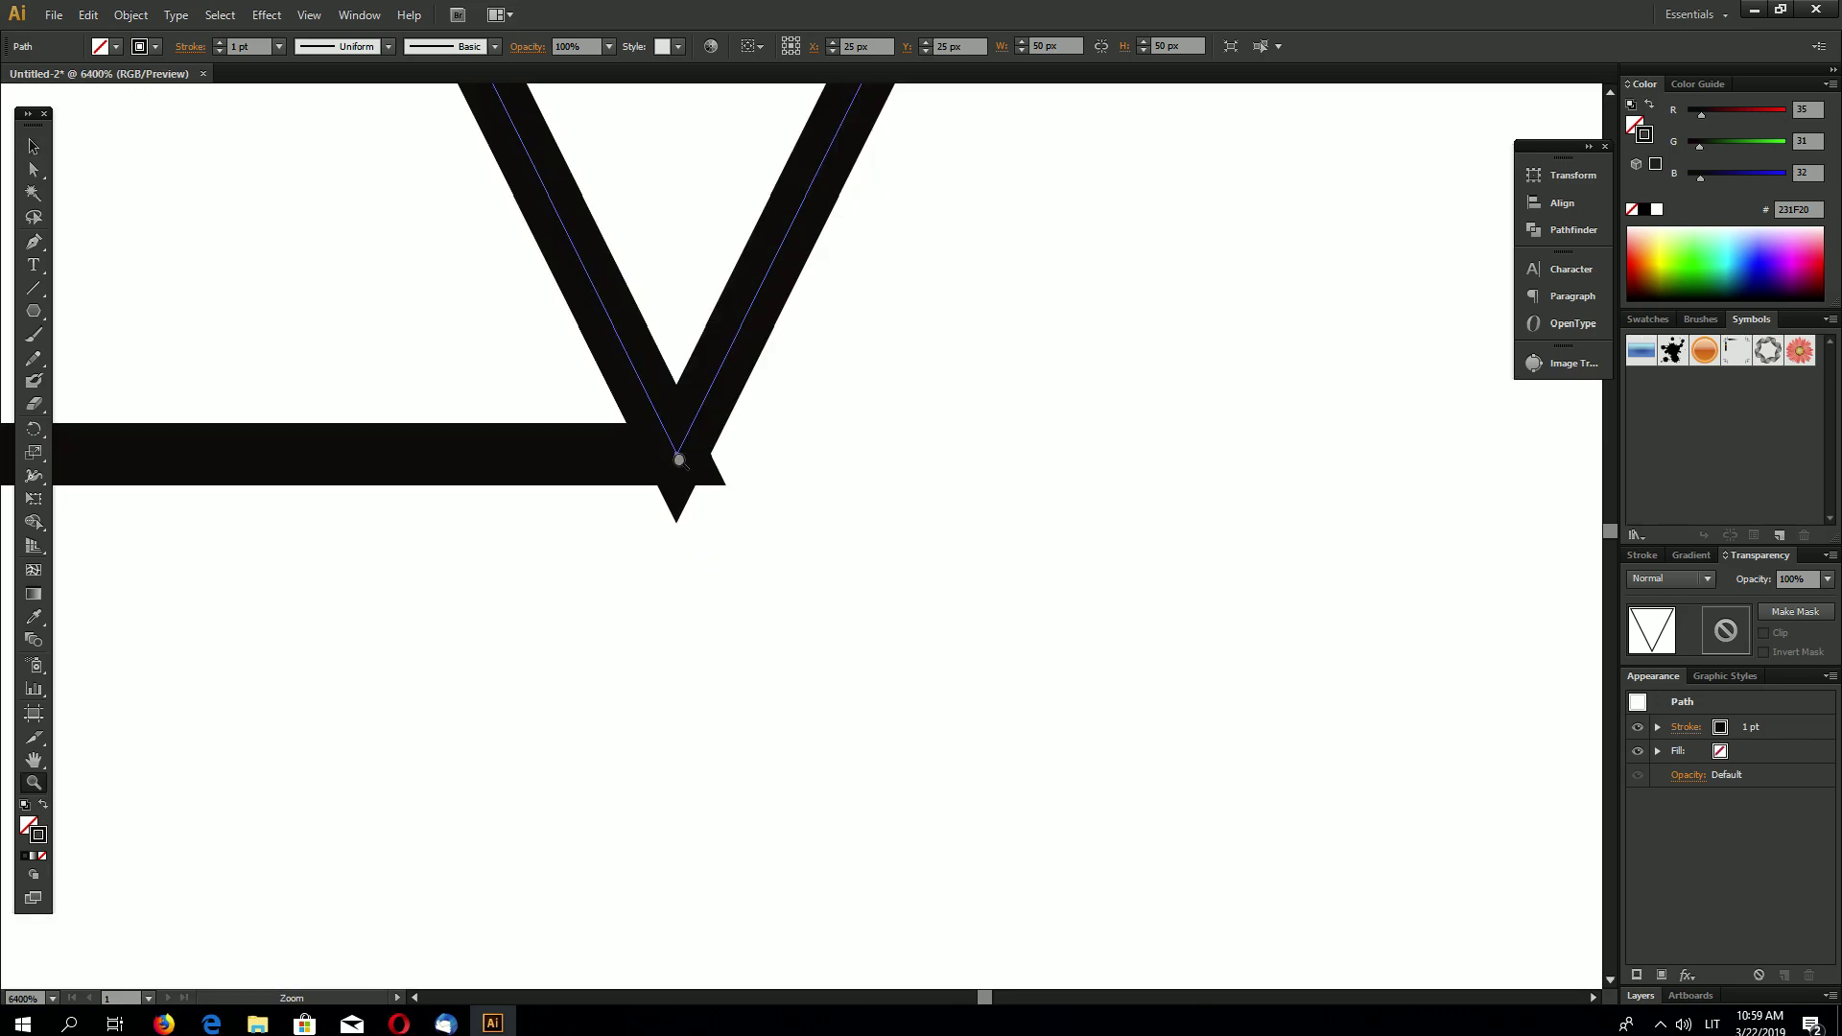
key(v)
drag(503, 374, 676, 452)
click(777, 498)
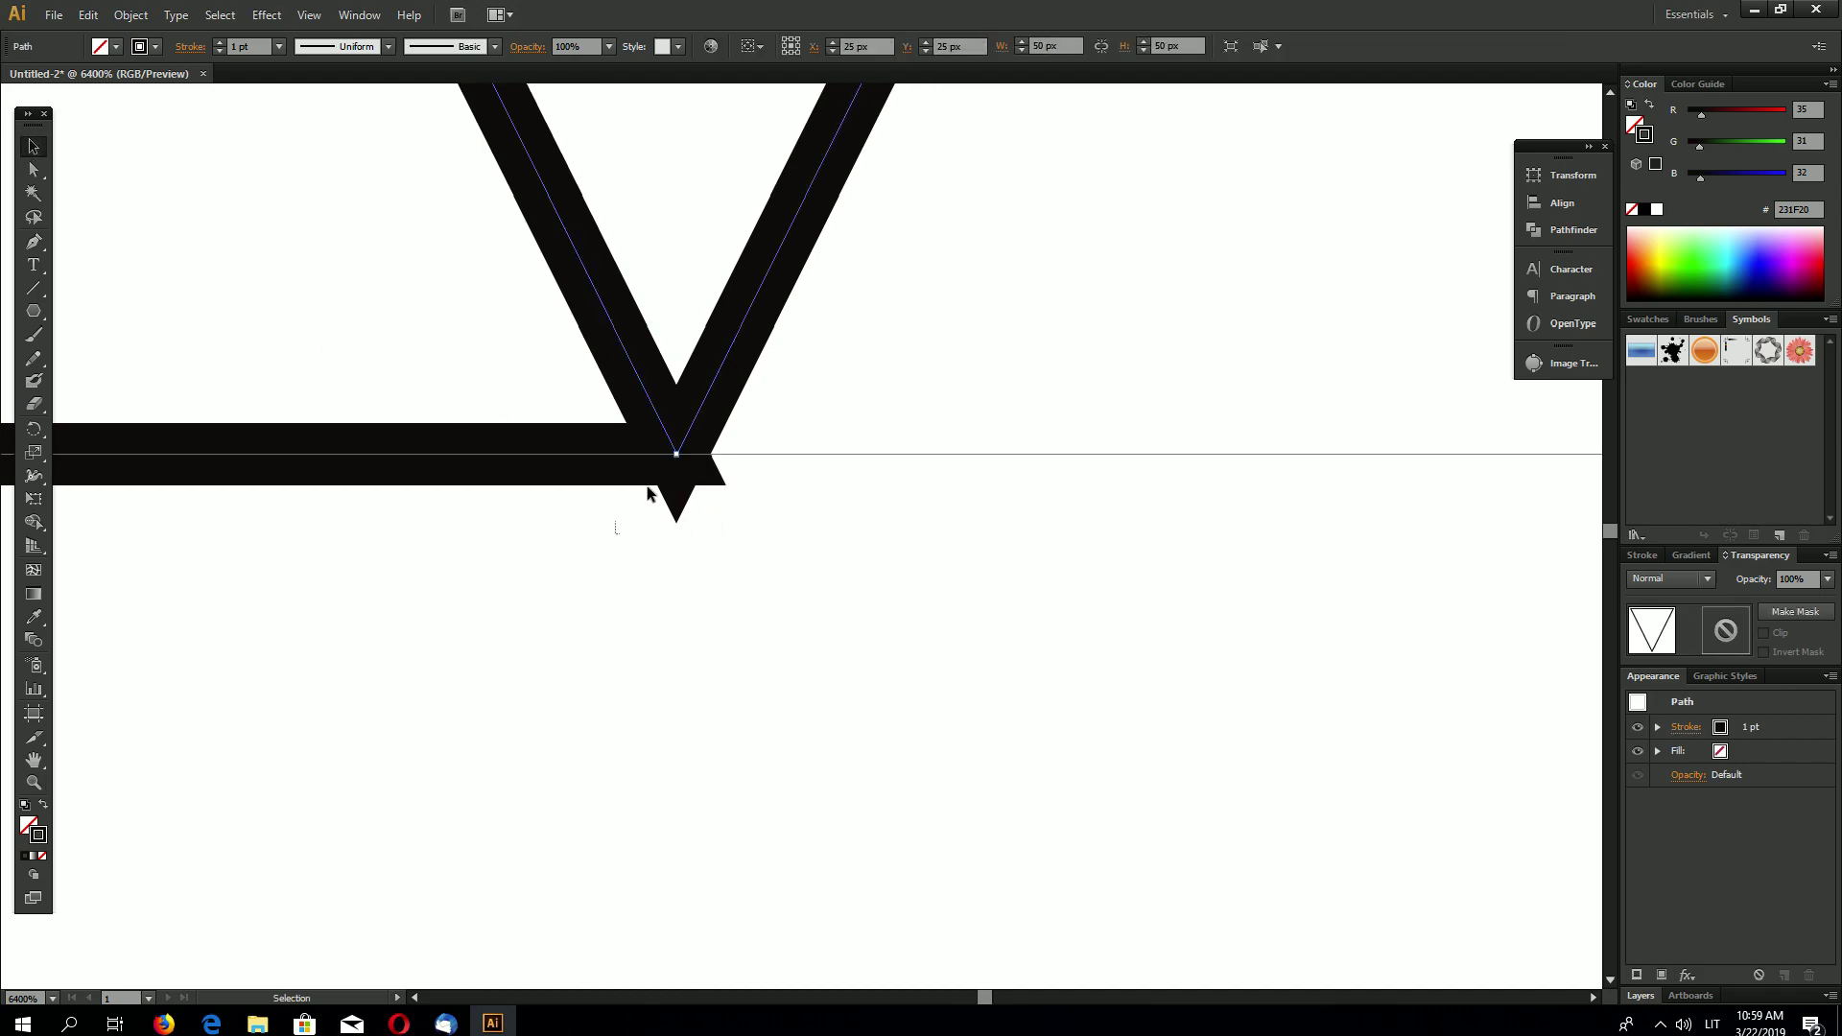
click(834, 518)
key(ctrl+minus)
key(ctrl+minus)
key(ctrl+minus)
key(ctrl+minus)
key(ctrl+minus)
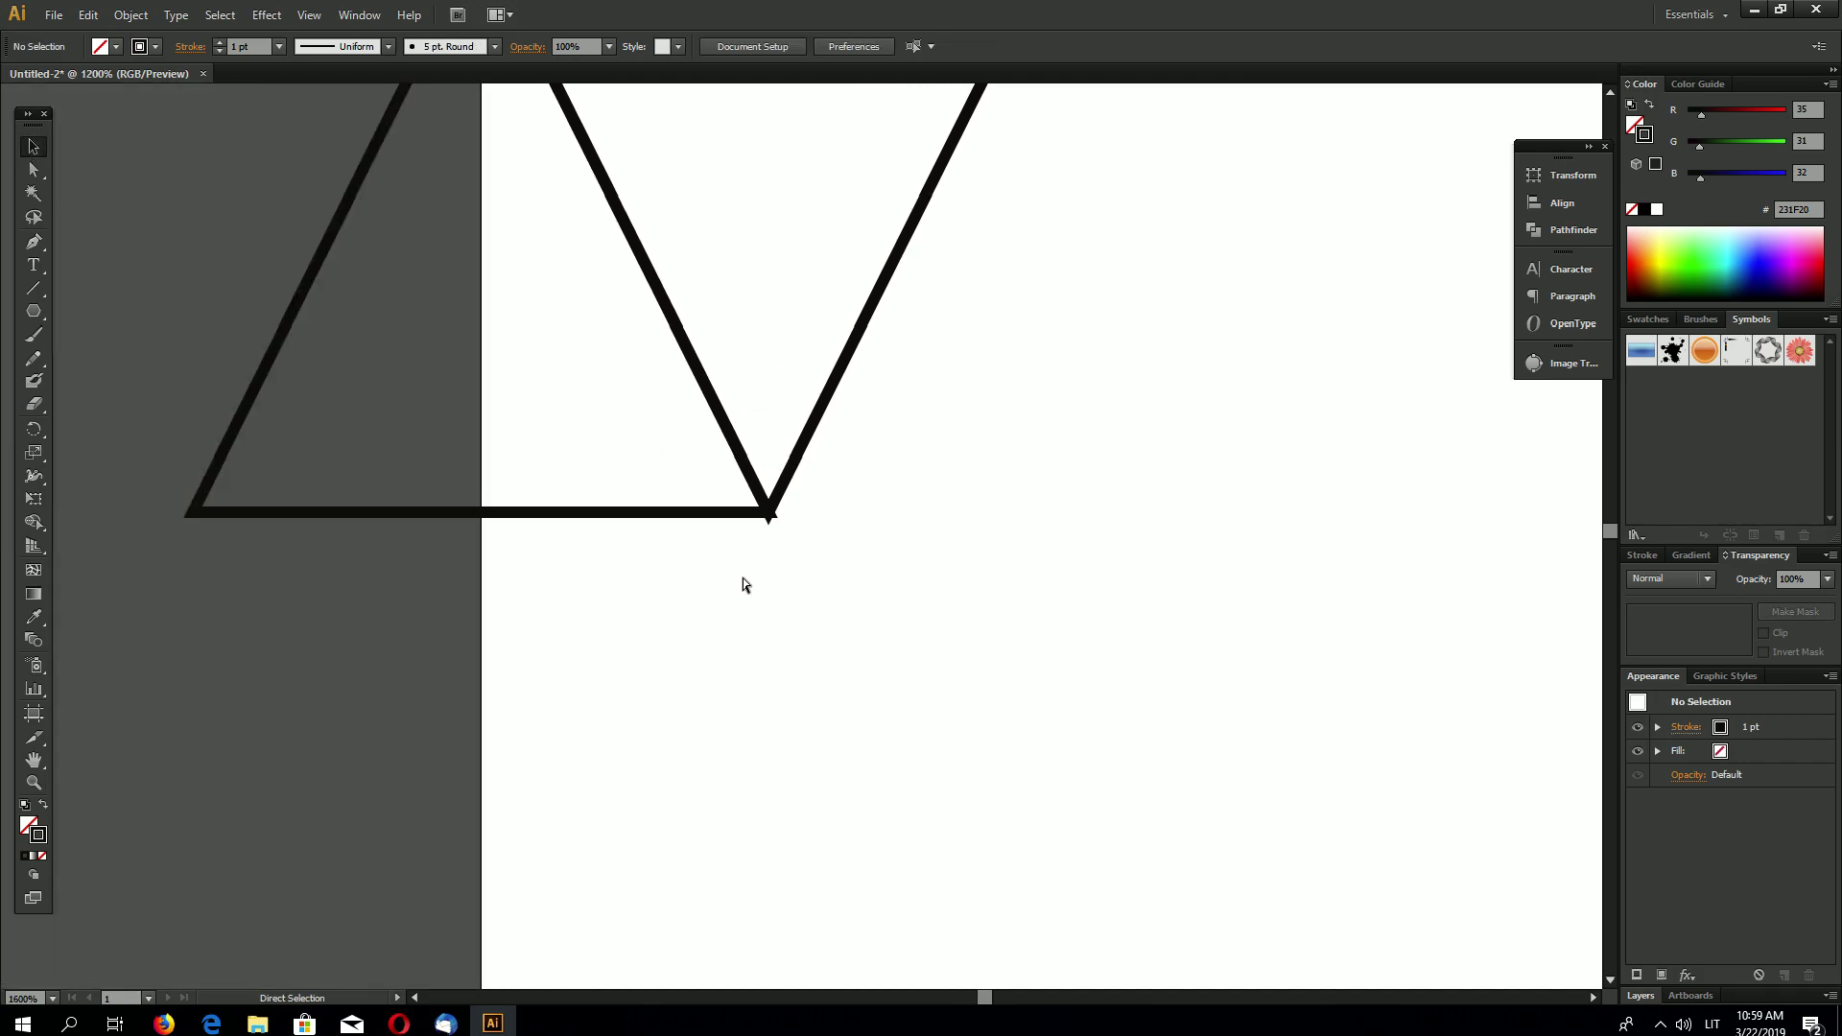
key(ctrl+minus)
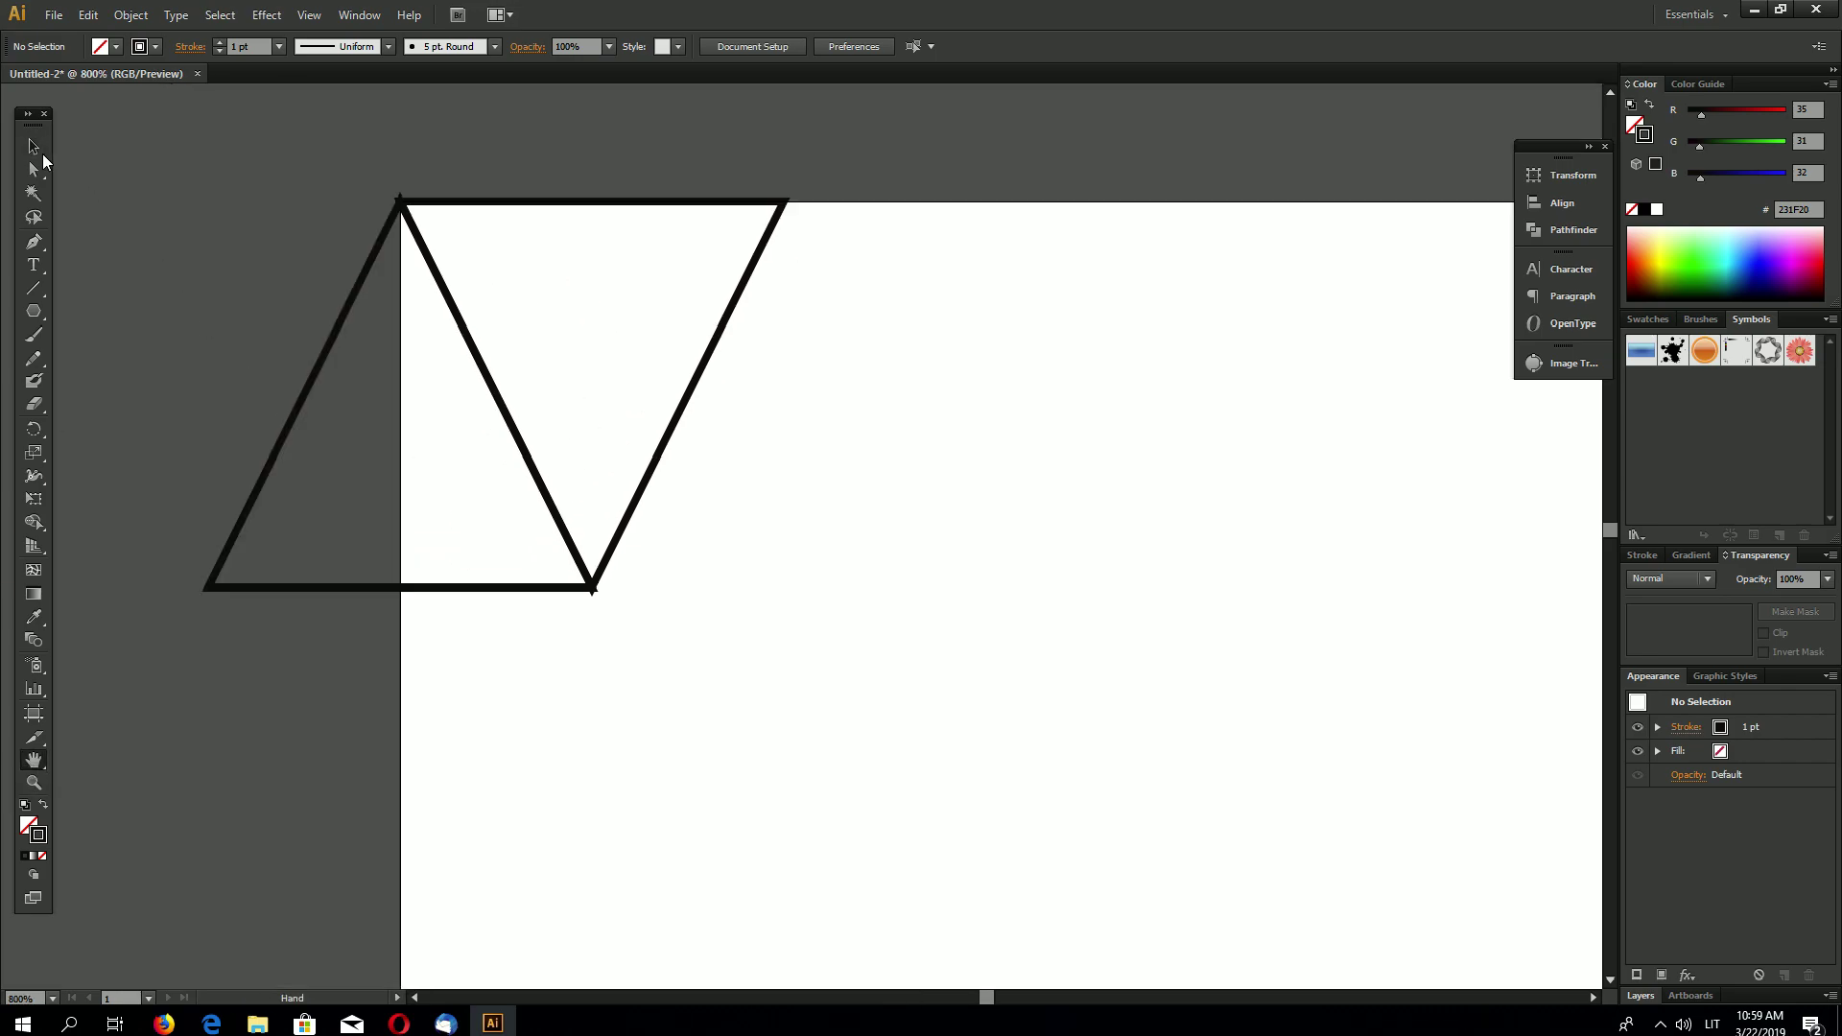
- Select the two-triangle outline and give its stroke Round Join corners
key(ctrl+minus)
drag(382, 275, 856, 587)
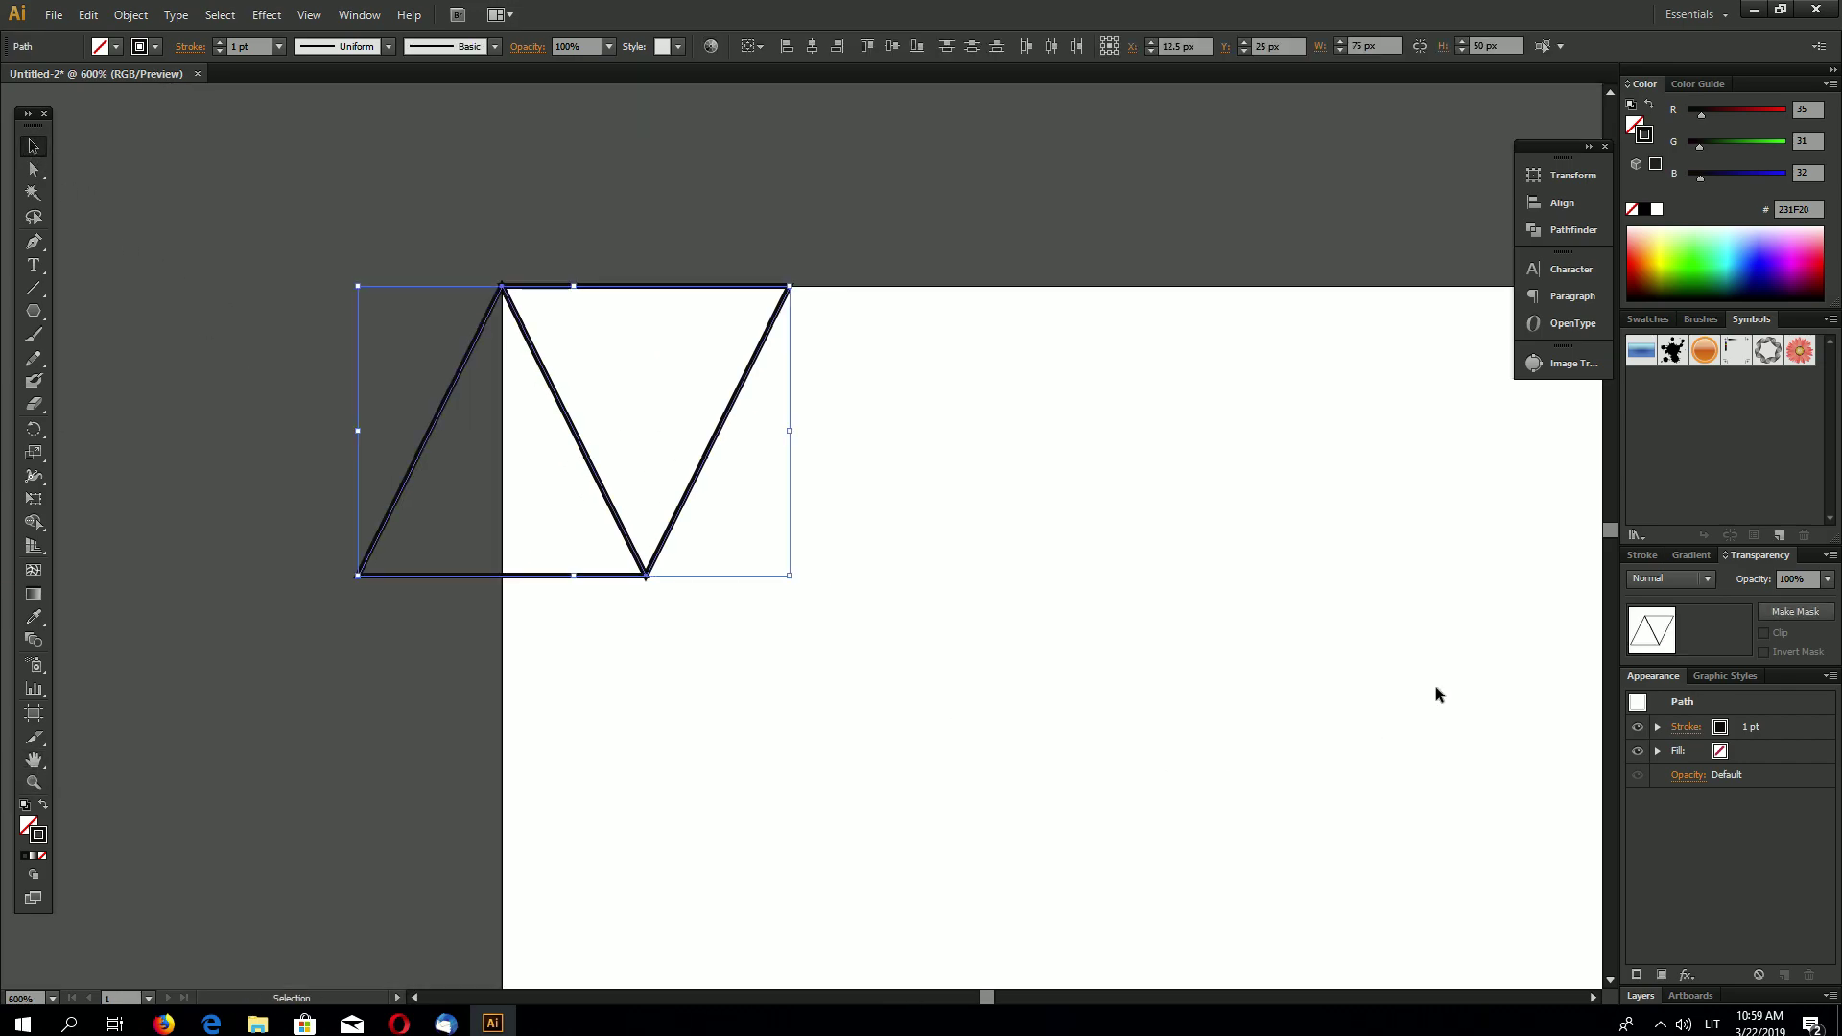
click(1642, 554)
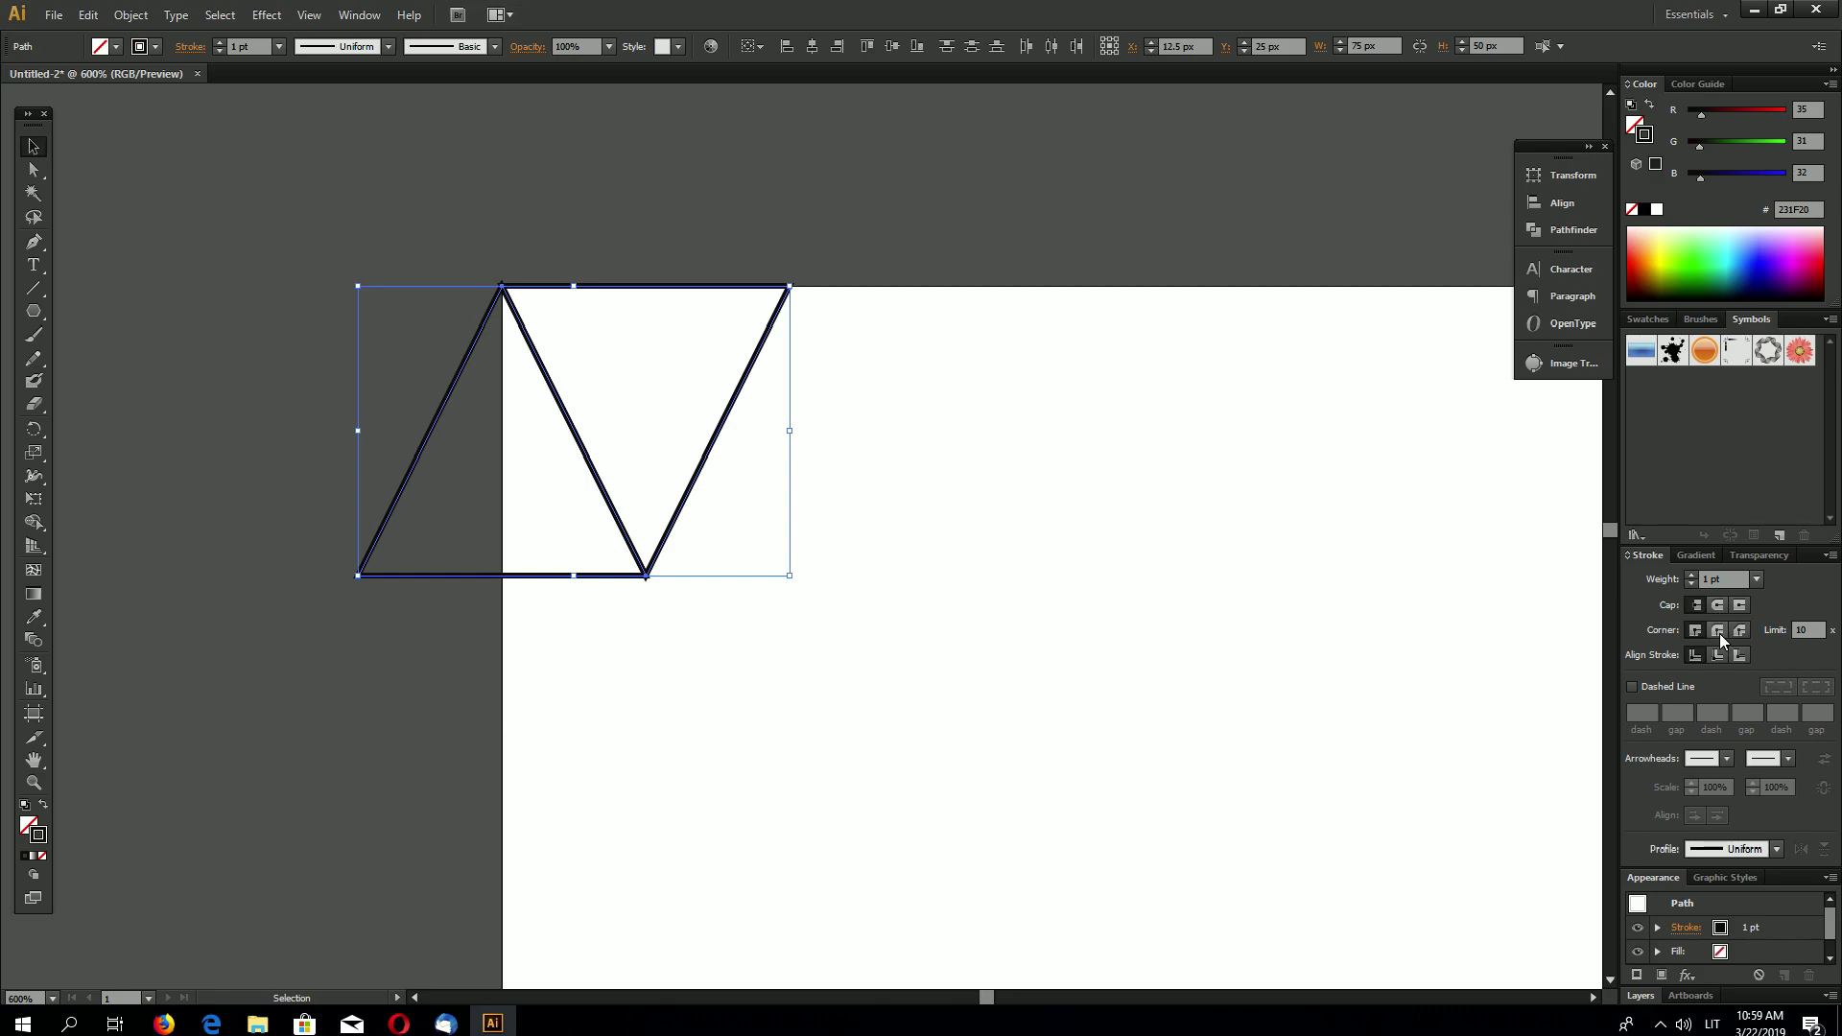
click(1719, 633)
- Zoom in to check the rounded vertex, then zoom out and select everything
click(33, 782)
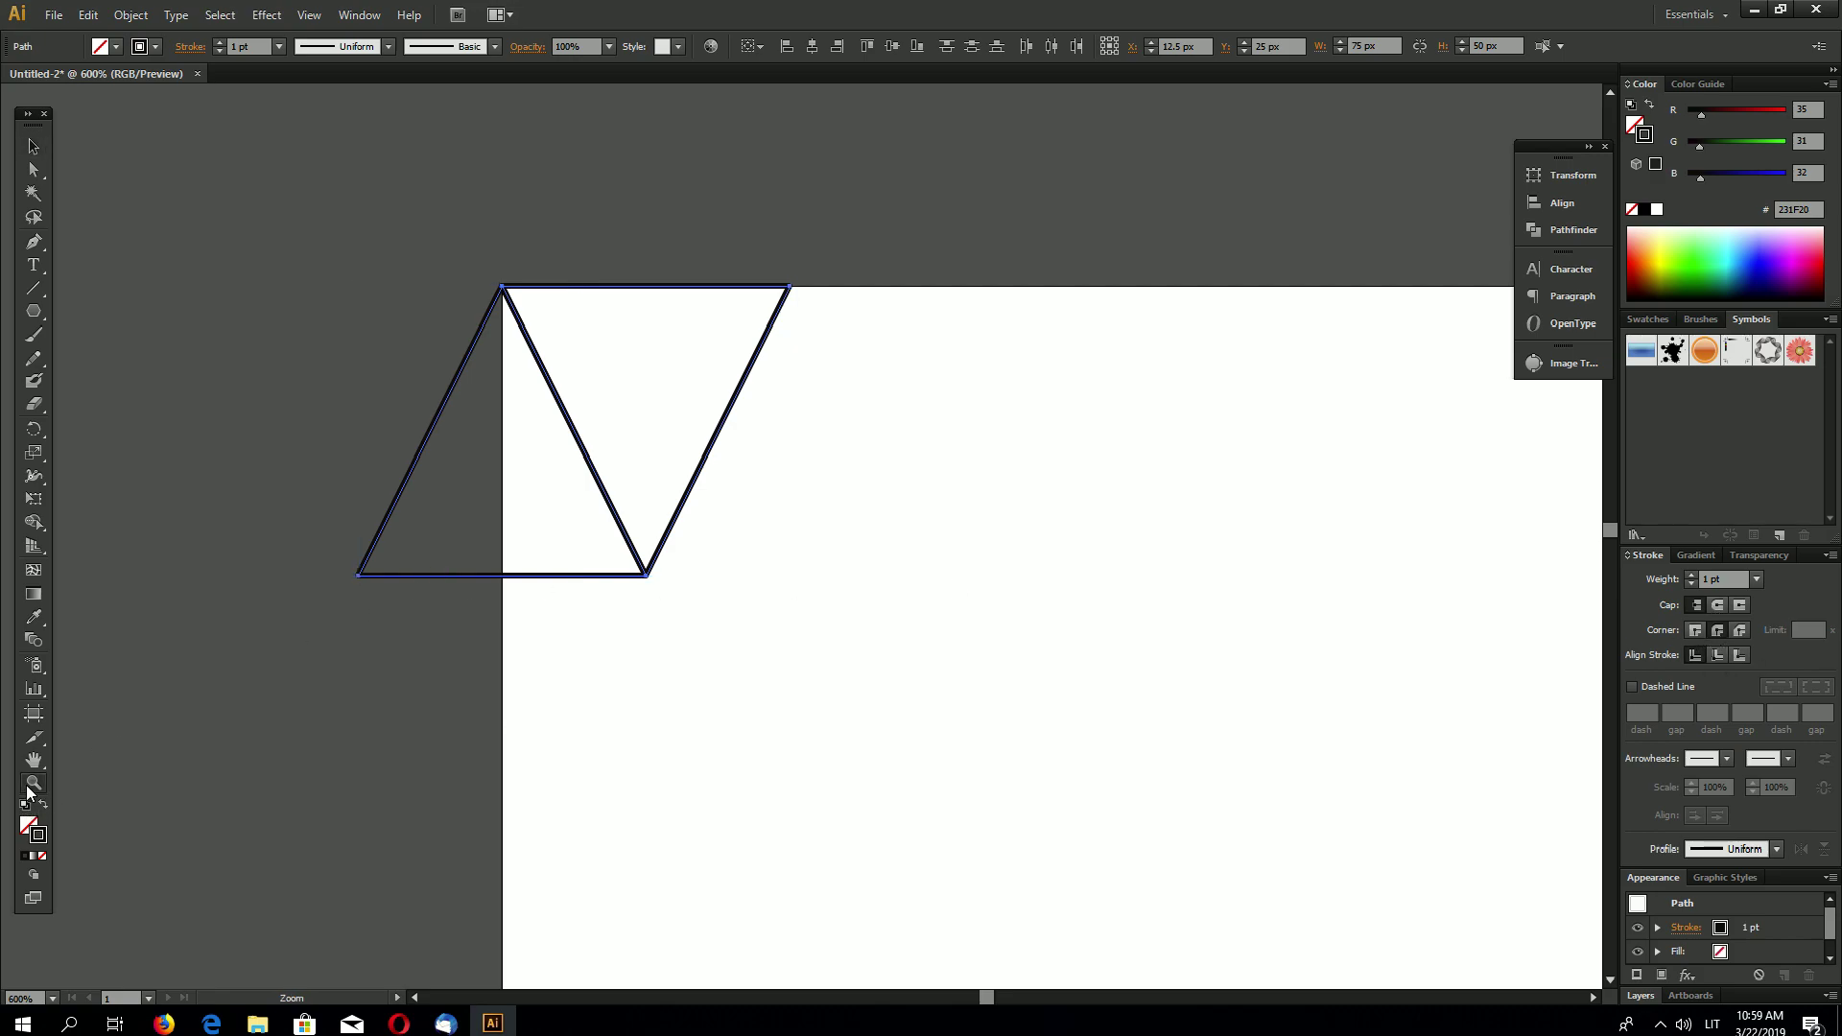
drag(625, 554, 683, 614)
scroll(725, 482, down, 8)
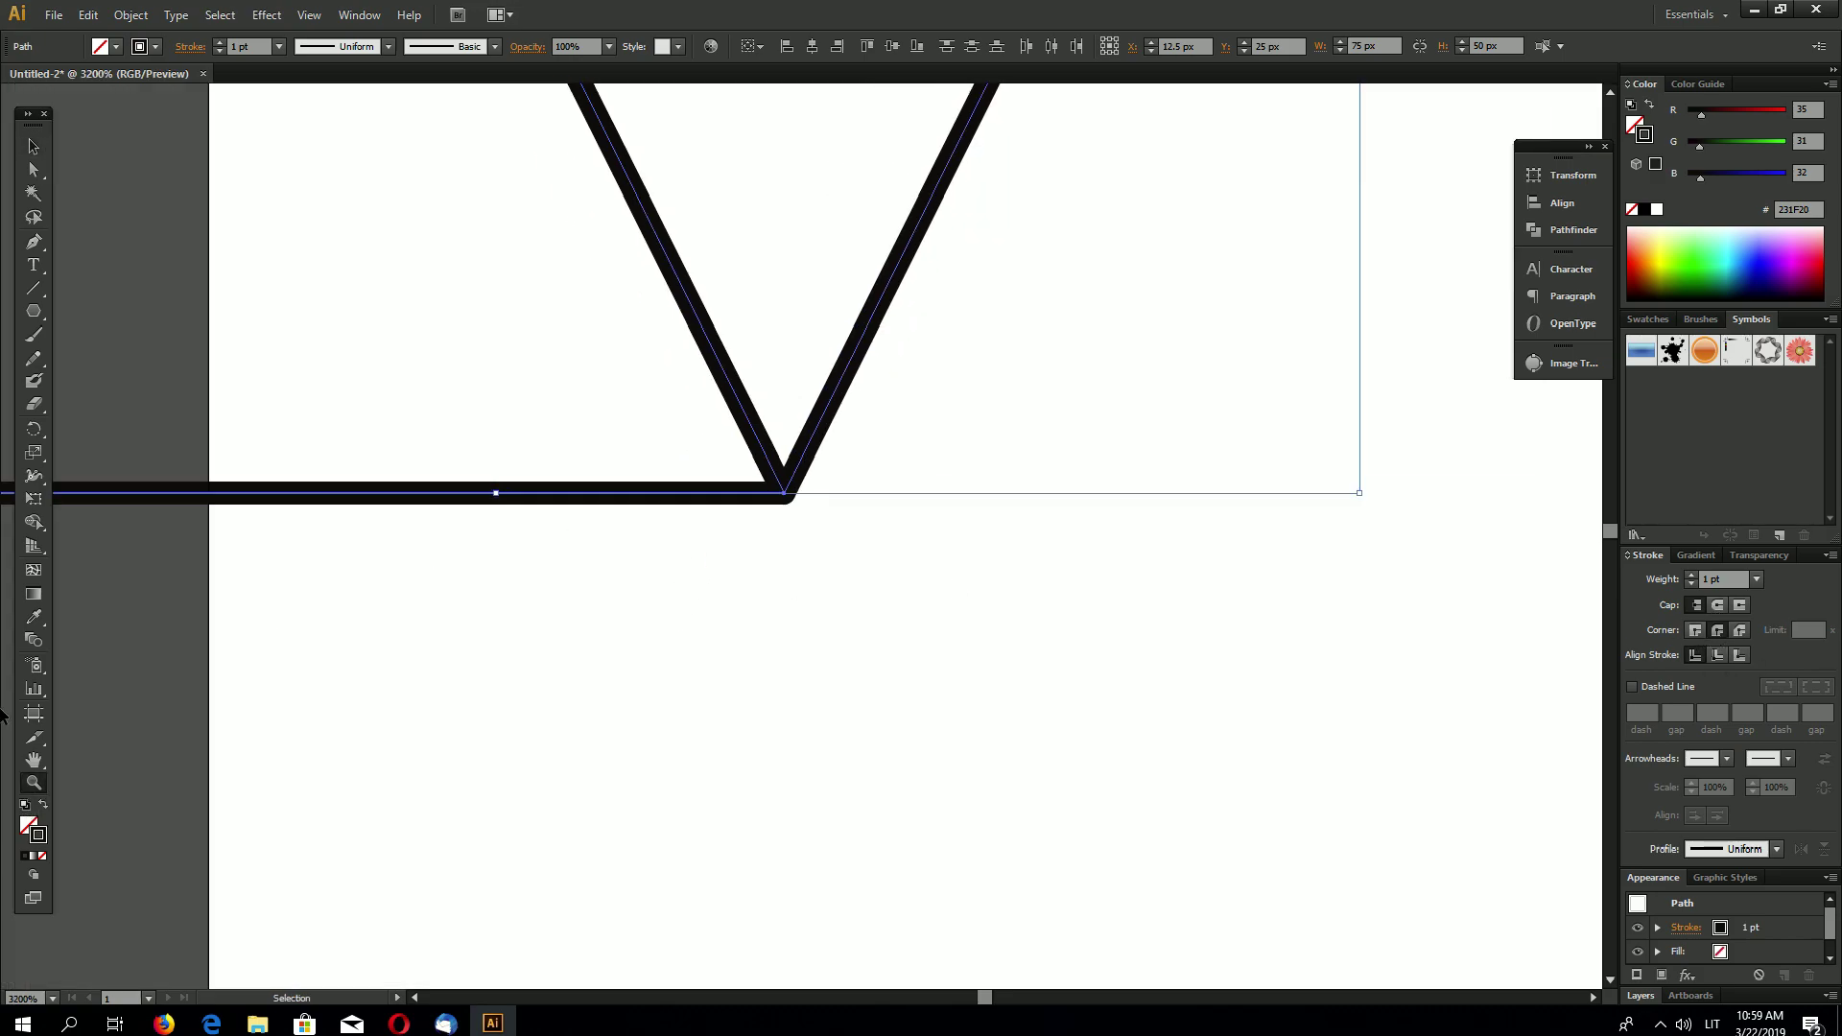
click(837, 564)
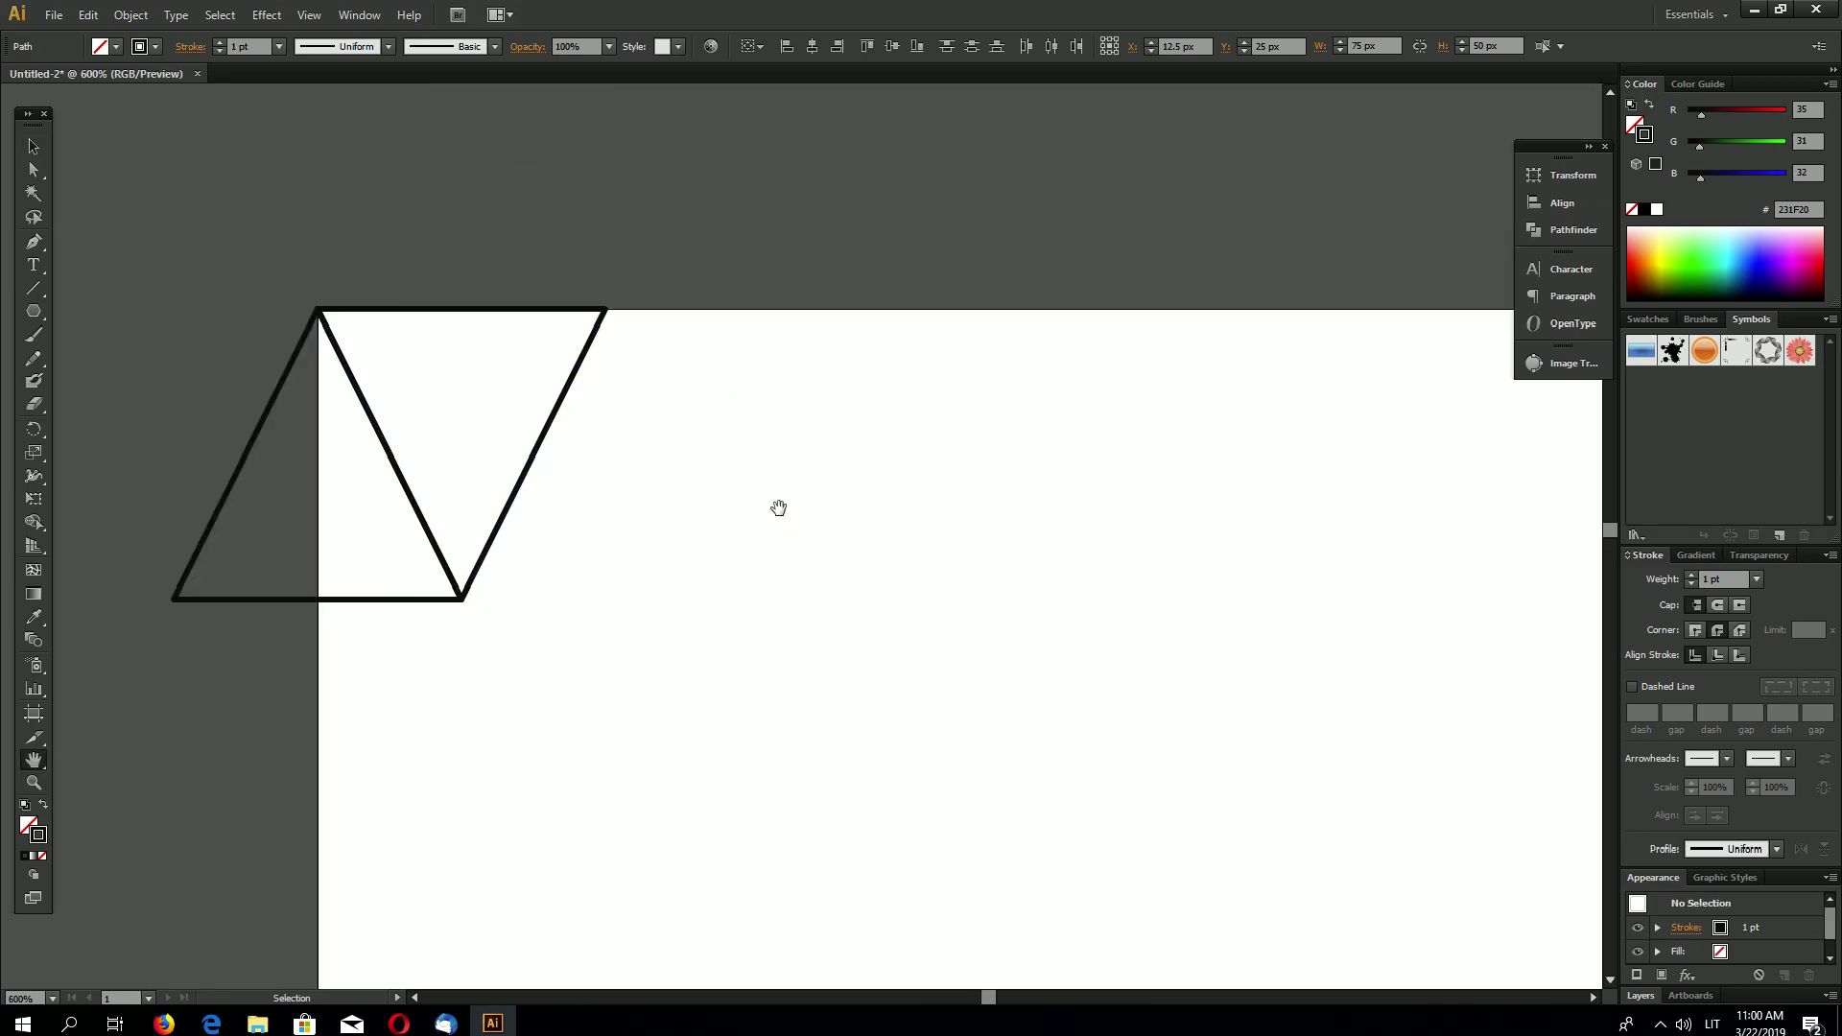
scroll(777, 505, down, 1)
click(33, 759)
drag(1034, 732, 947, 660)
scroll(793, 588, down, 1)
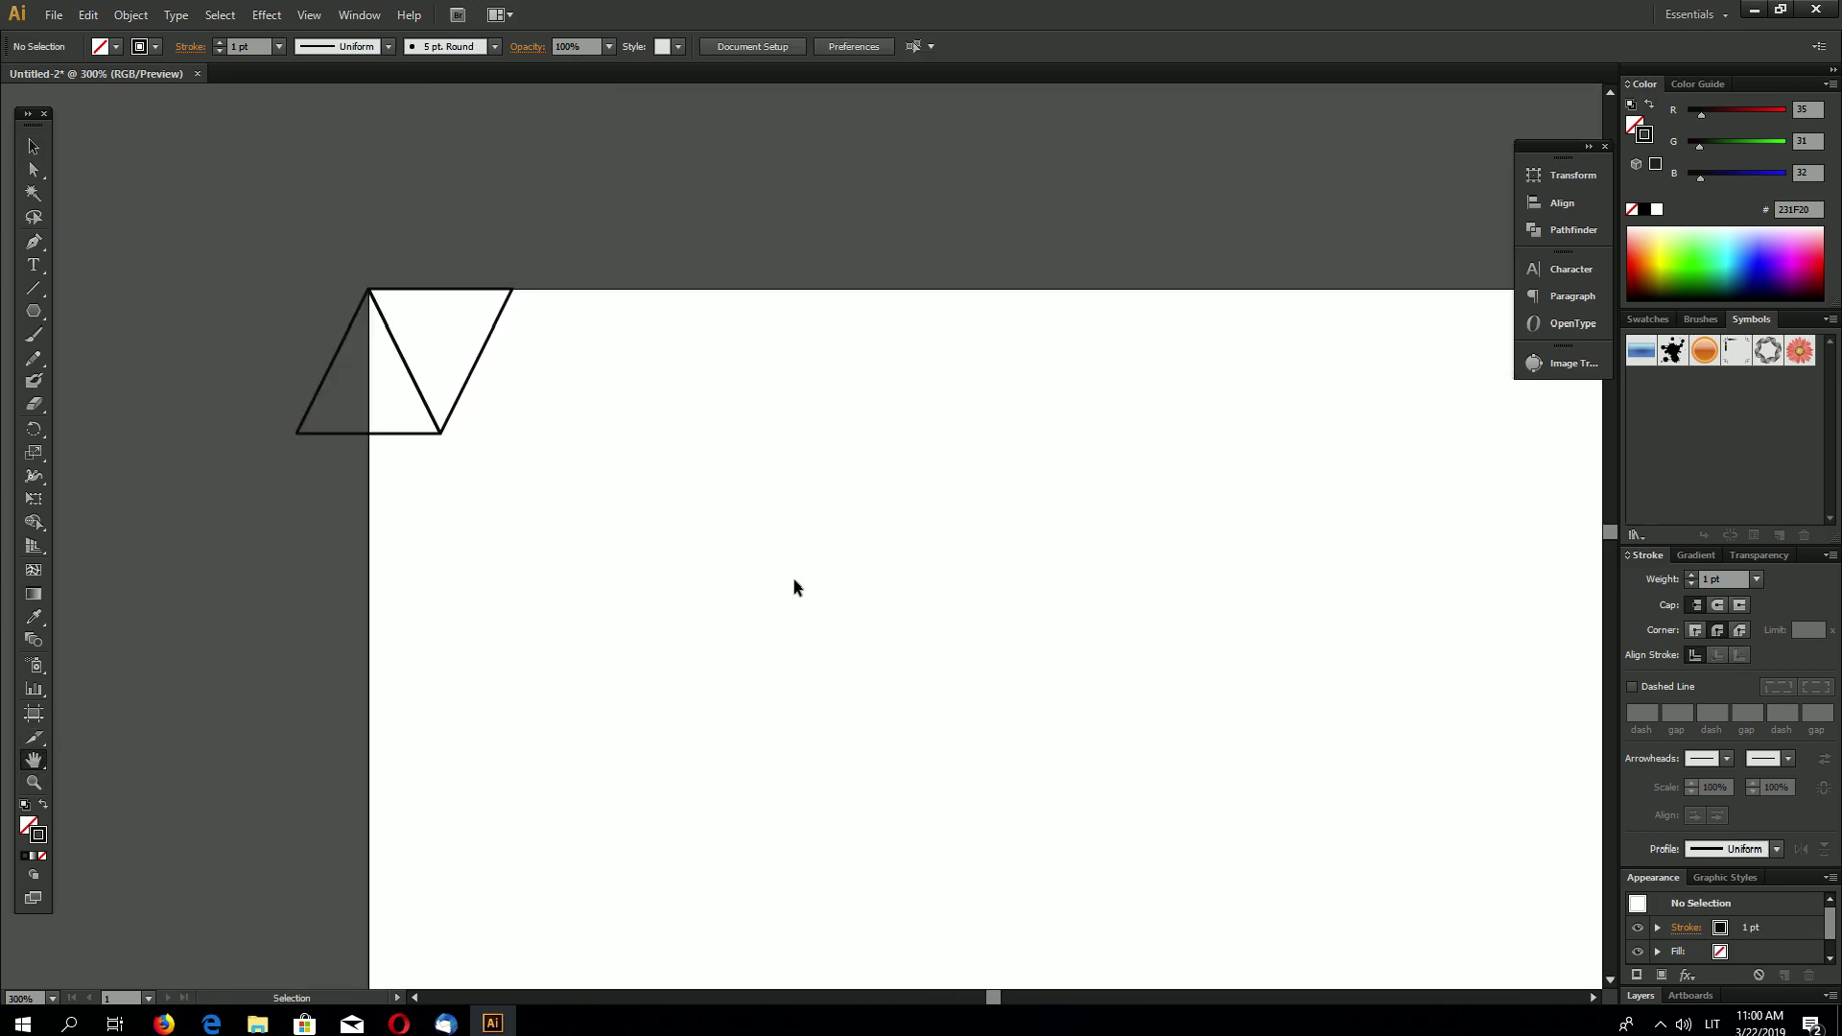
key(v)
key(ctrl+a)
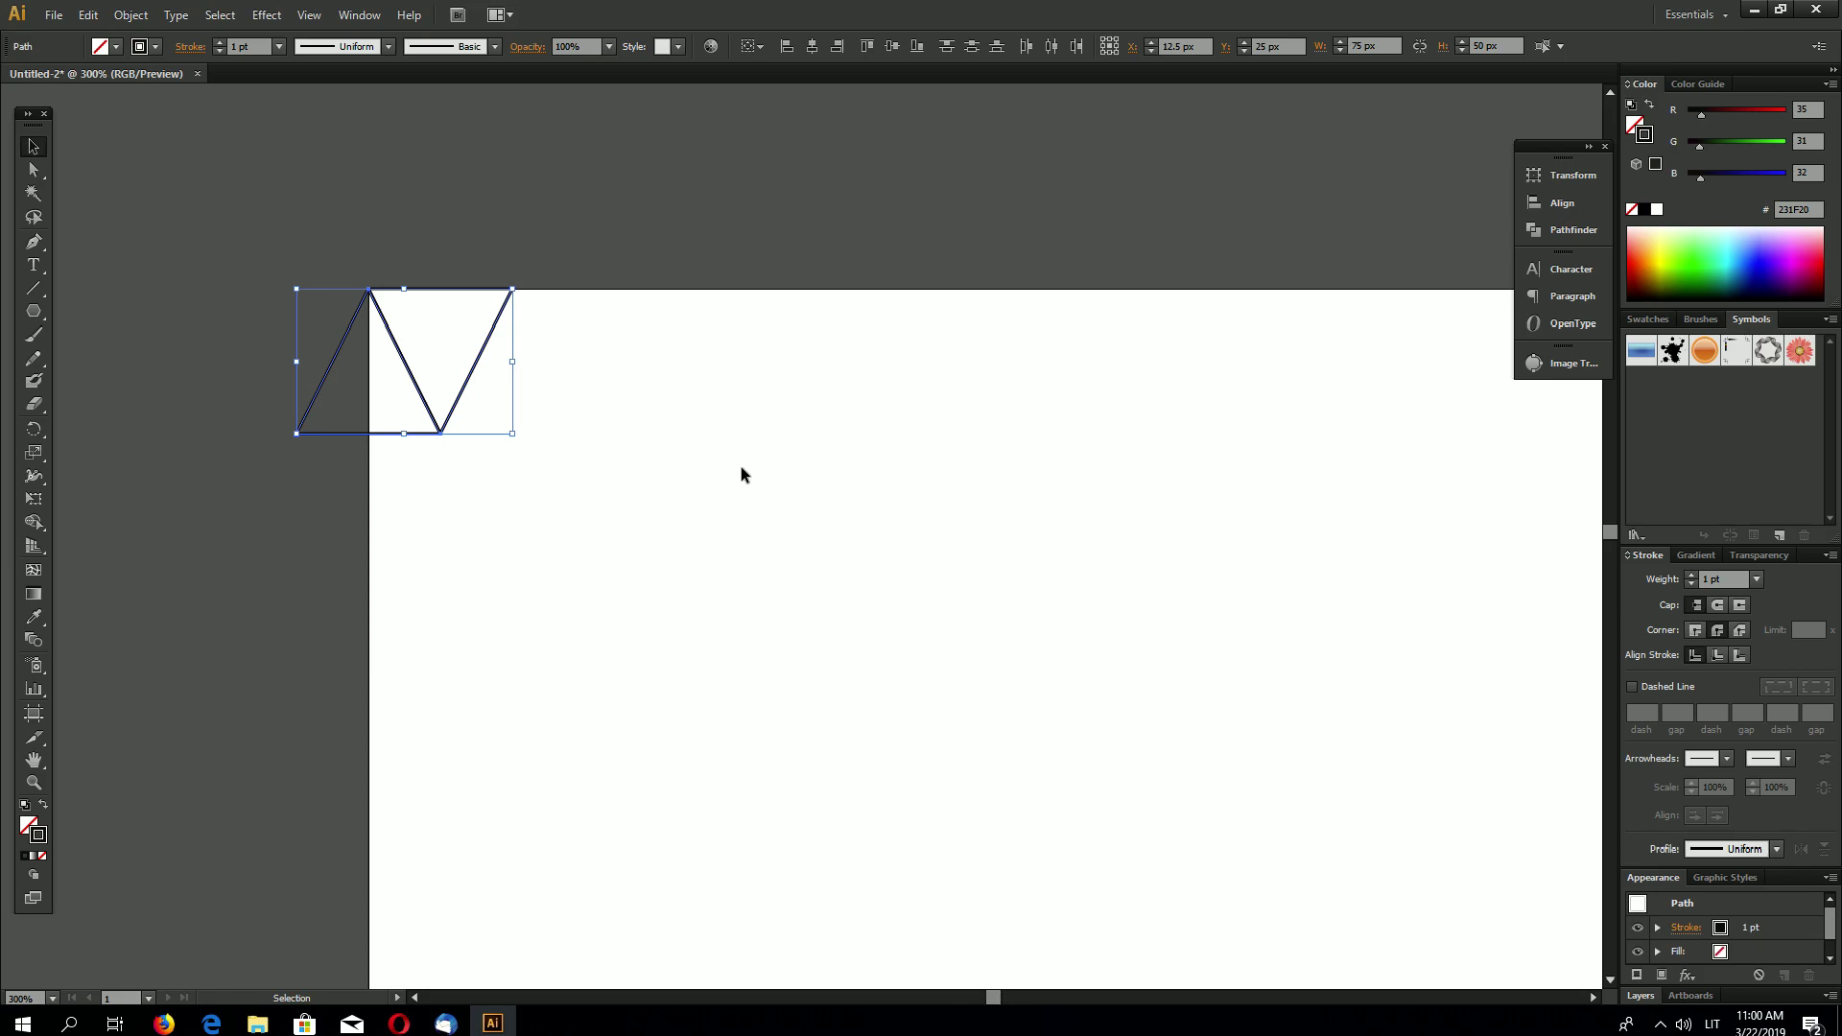
- Duplicate the zigzag rightward with Alt+Shift+Right twice to extend the row
key(a)
key(v)
key(alt+shift+Right)
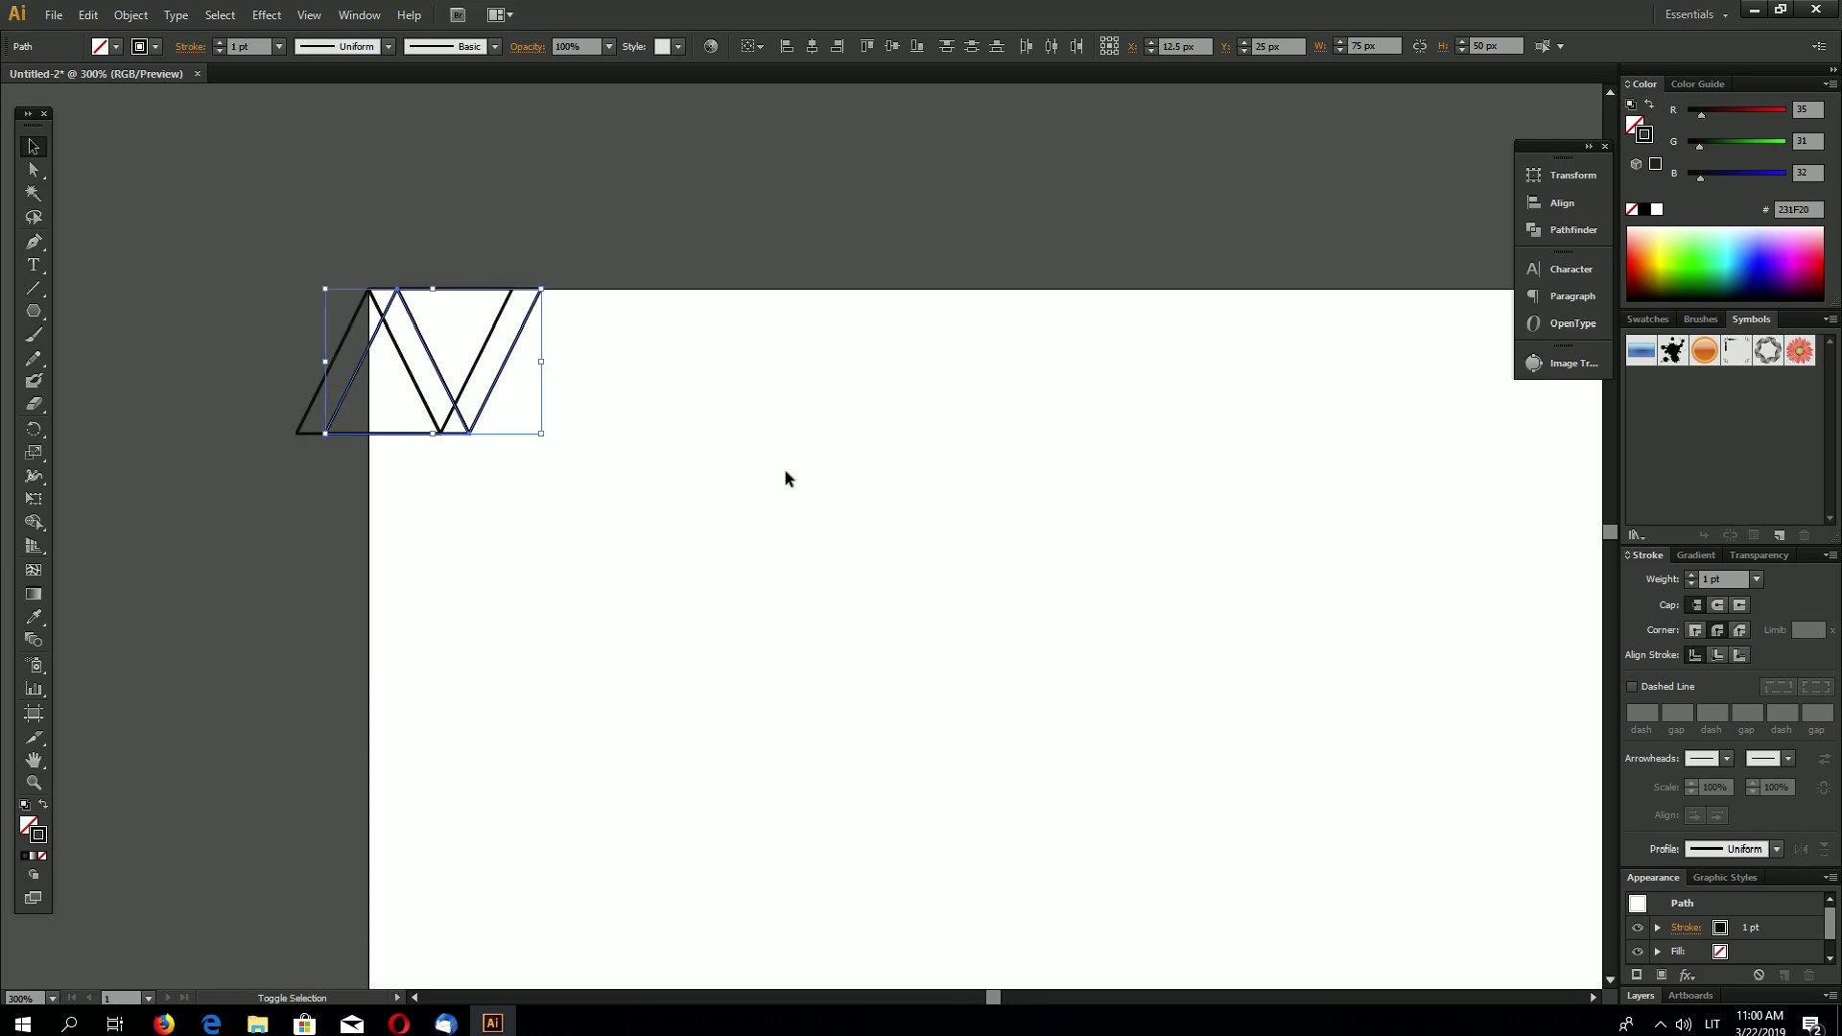
key(shift+Right)
key(shift+Right)
key(shift+Right)
key(shift+Right)
key(a)
drag(234, 486, 904, 307)
key(v)
key(alt+shift+Right)
key(shift+Right)
key(shift+Right)
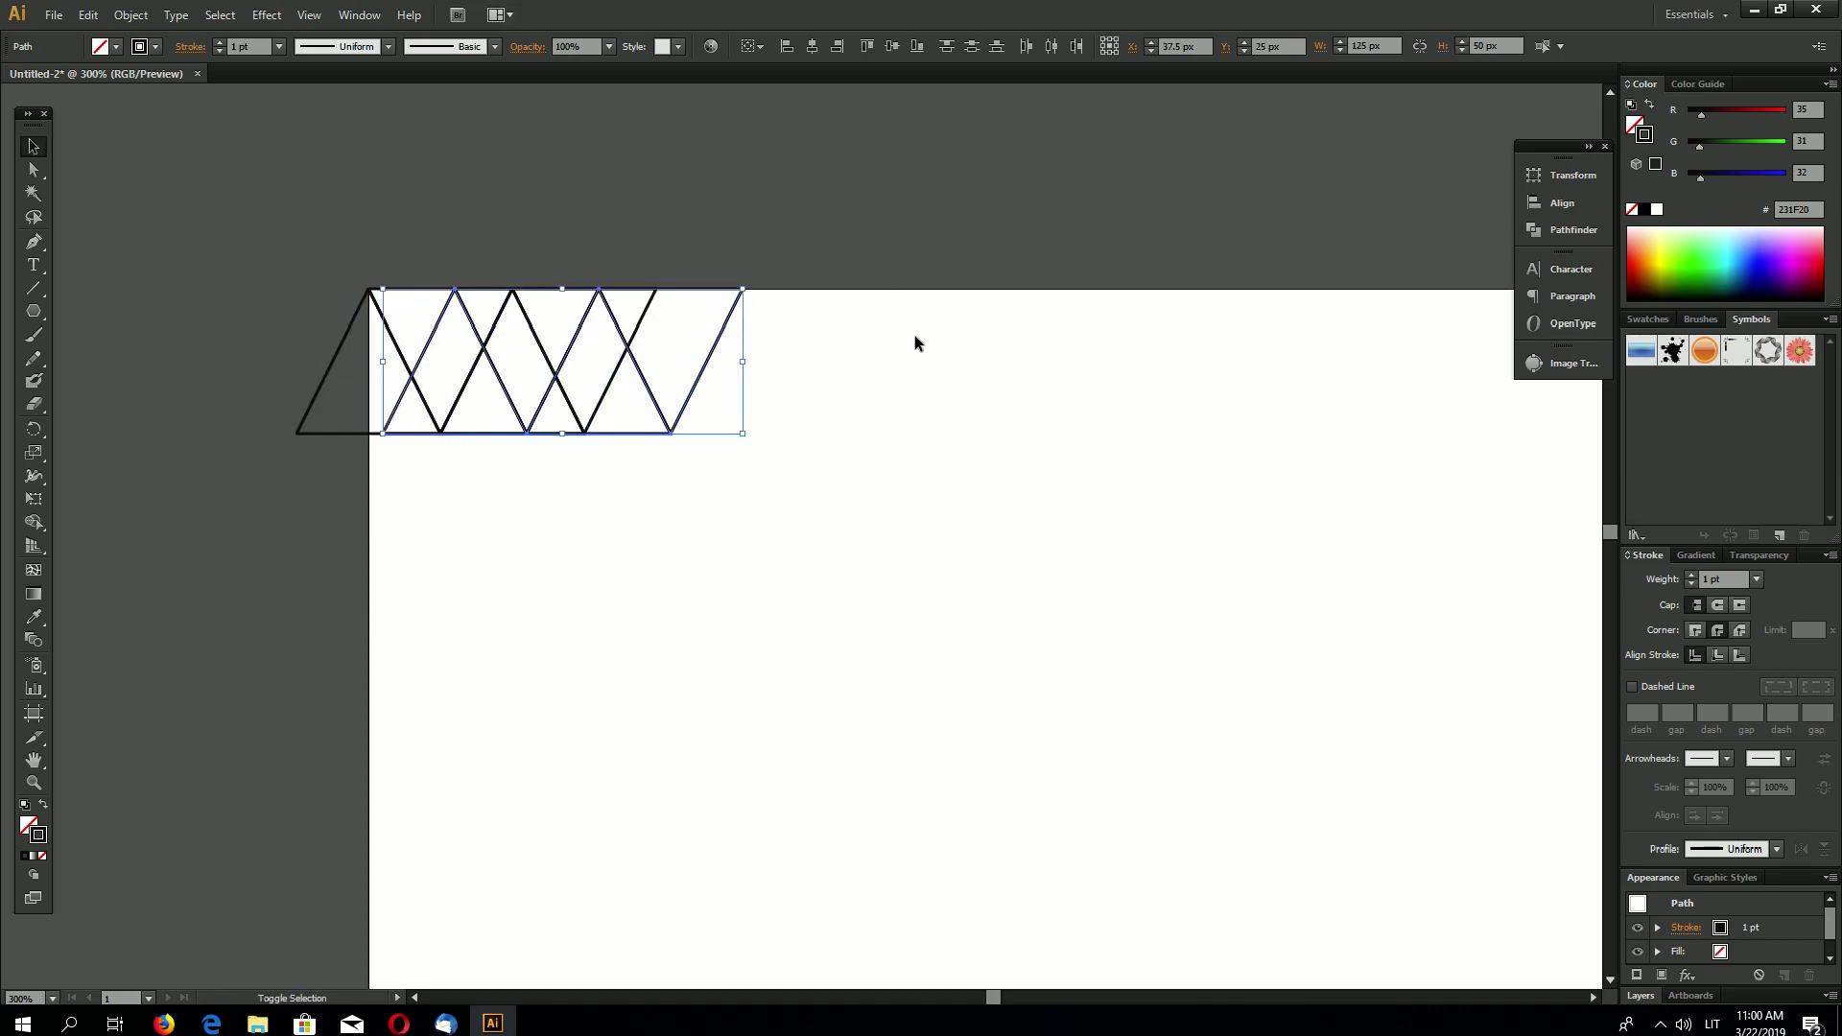
key(shift+Right)
key(shift+Right)
key(shift+Right)
key(shift+Right)
key(shift+Right)
key(shift+Right)
key(shift+Right)
key(h)
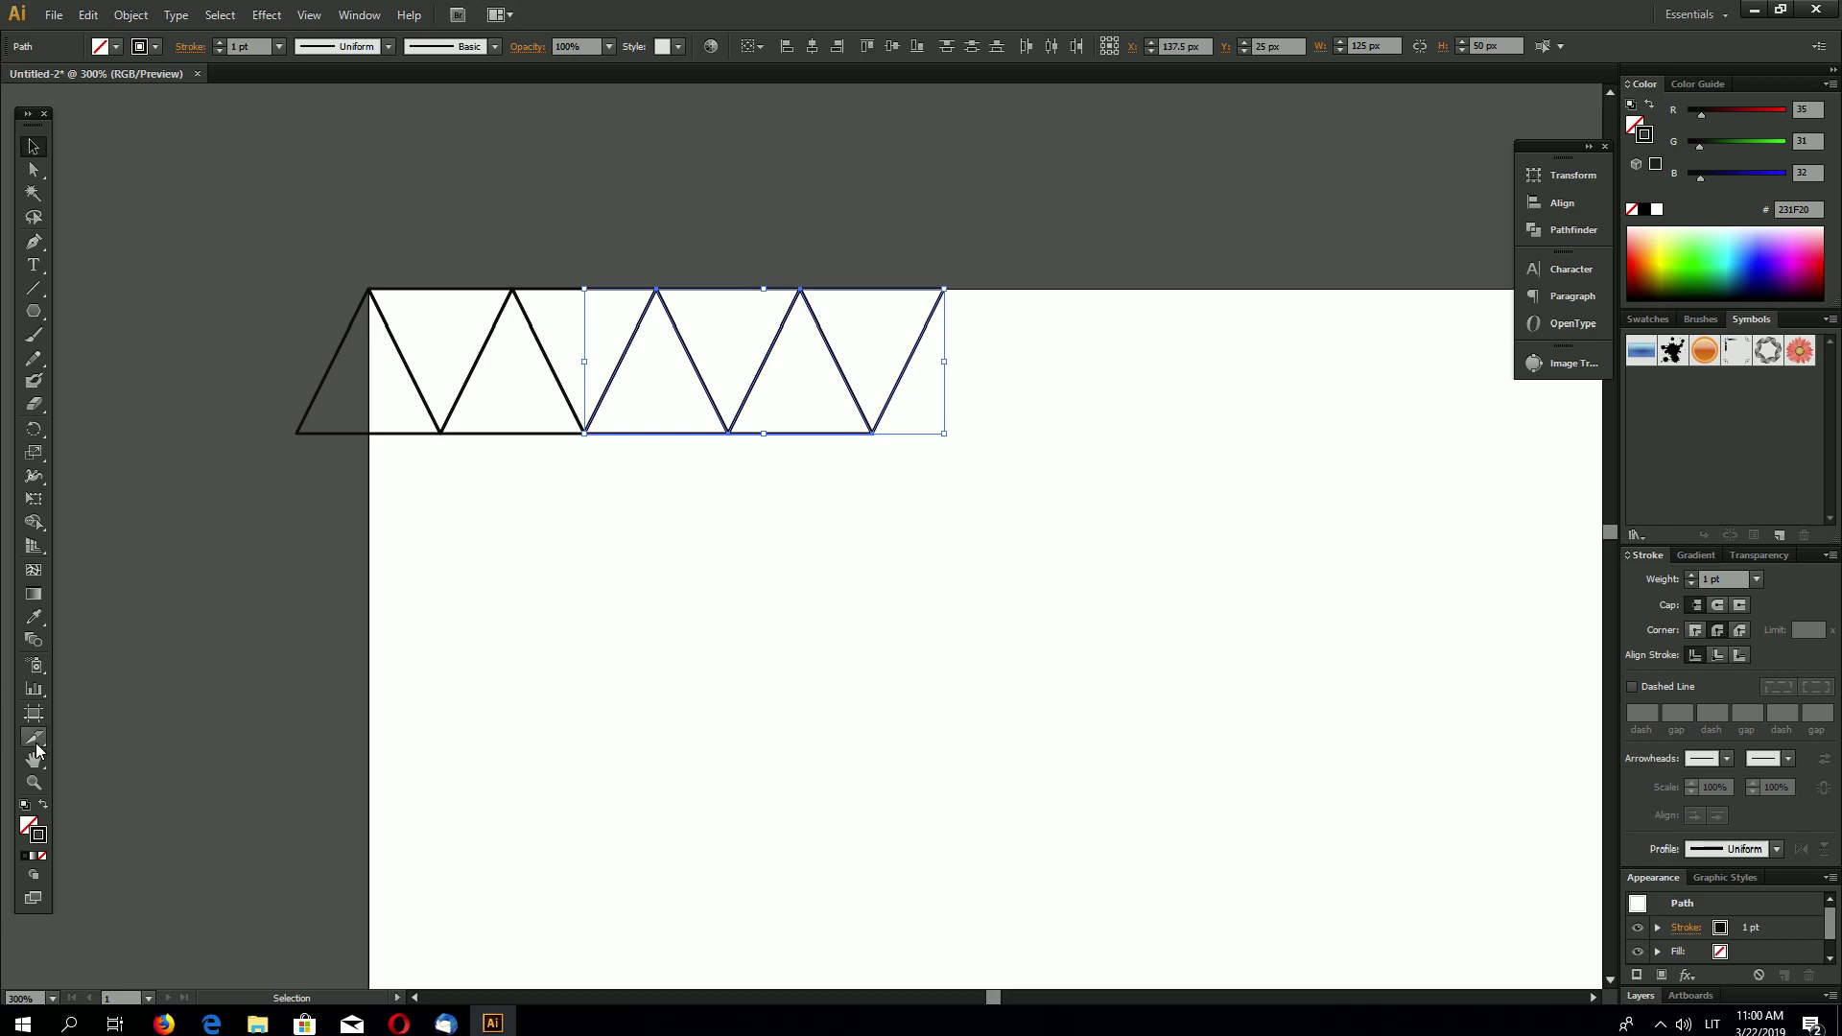
- Select both zigzag pieces and duplicate them further right until the row spans the artboard
key(ctrl+minus)
drag(642, 547, 617, 563)
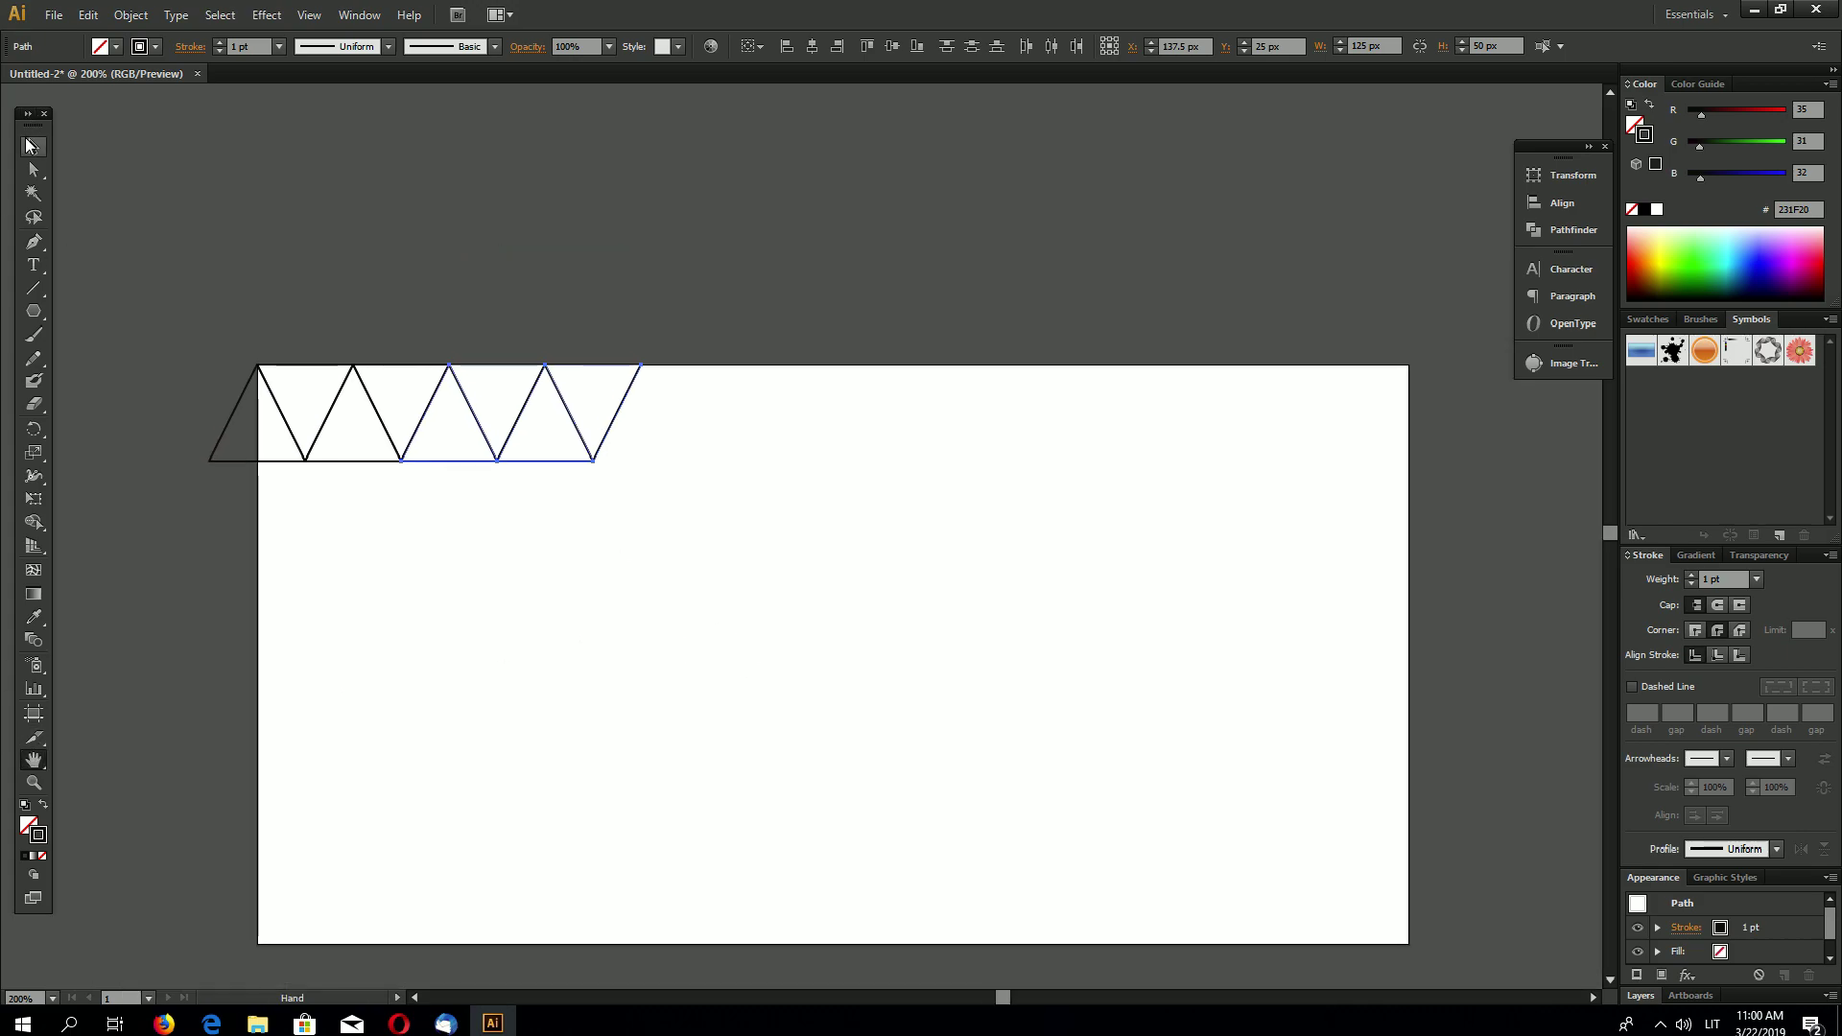
key(v)
drag(128, 307, 800, 534)
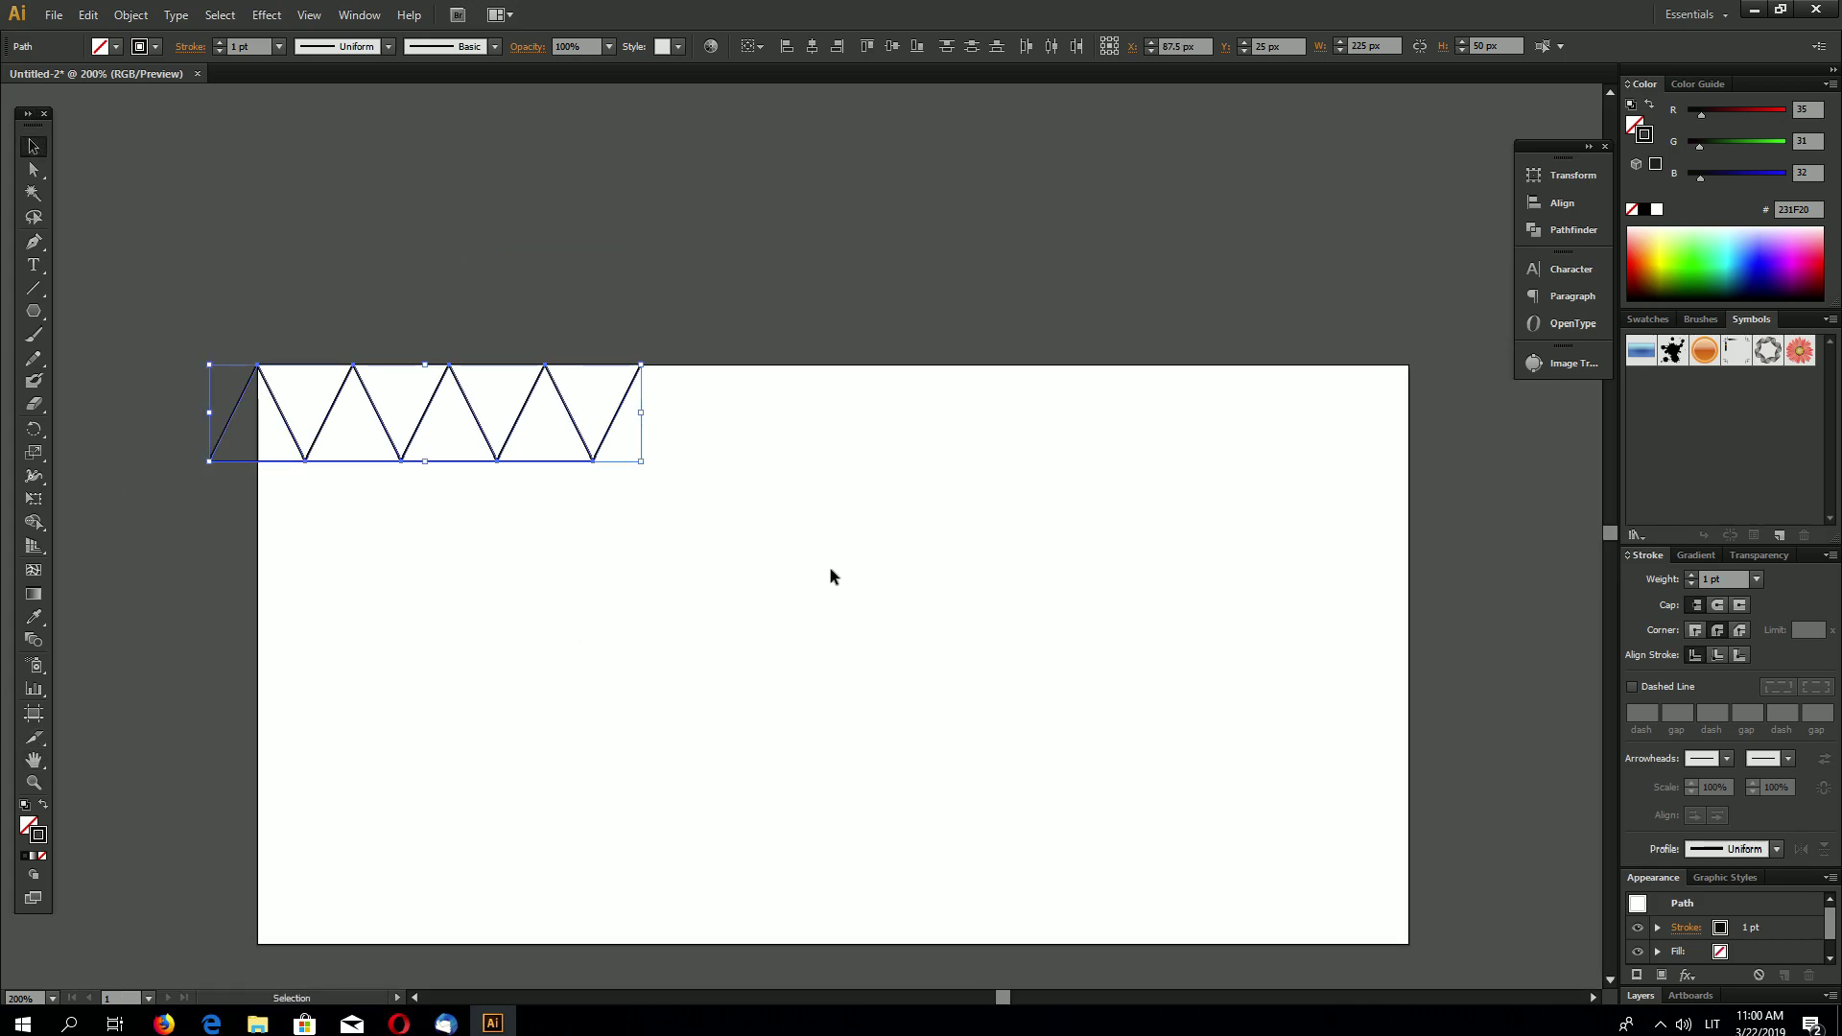
key(alt+shift+Right)
key(shift+Right)
key(shift+Right)
key(shift+Right)
key(shift+Right)
key(shift+Right)
key(shift+Right)
key(shift+Right)
key(shift+Right)
key(shift+Right)
key(shift+Right)
key(shift+Right)
key(shift+Right)
key(shift+Right)
key(shift+Right)
key(shift+Right)
key(shift+Right)
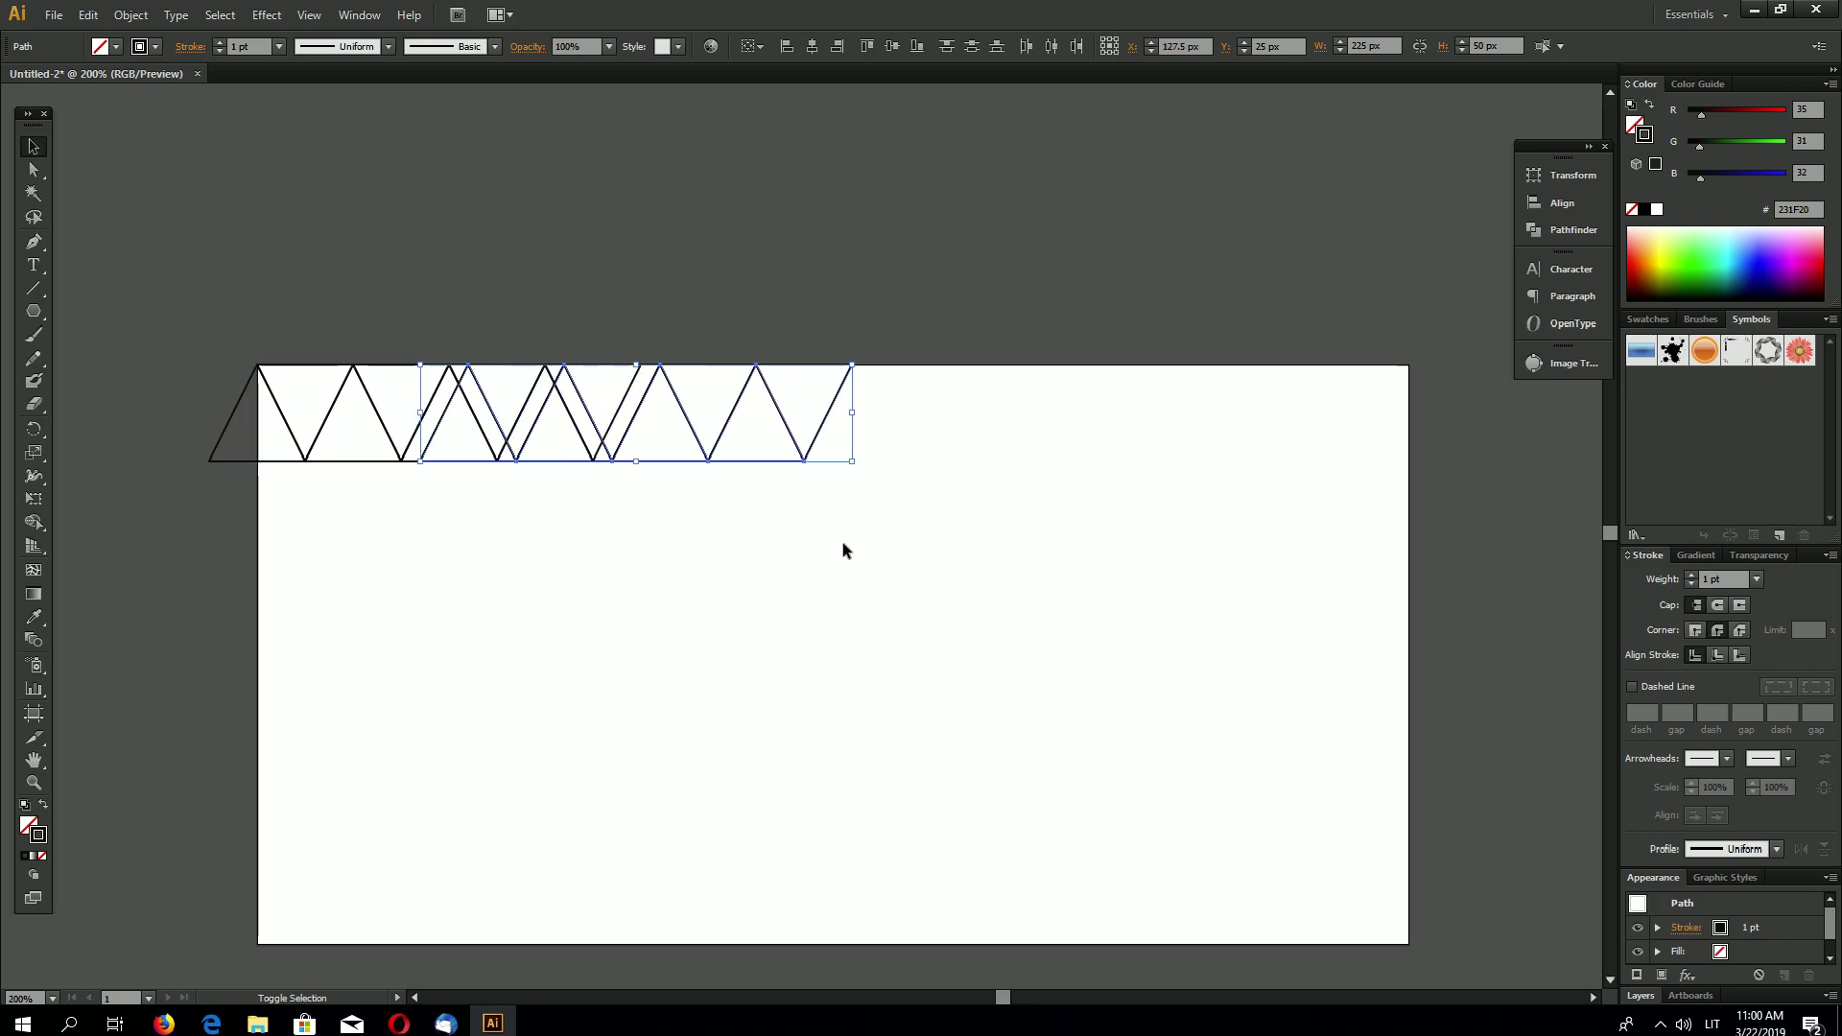
key(shift+Right)
key(shift+Right)
key(shift+Right)
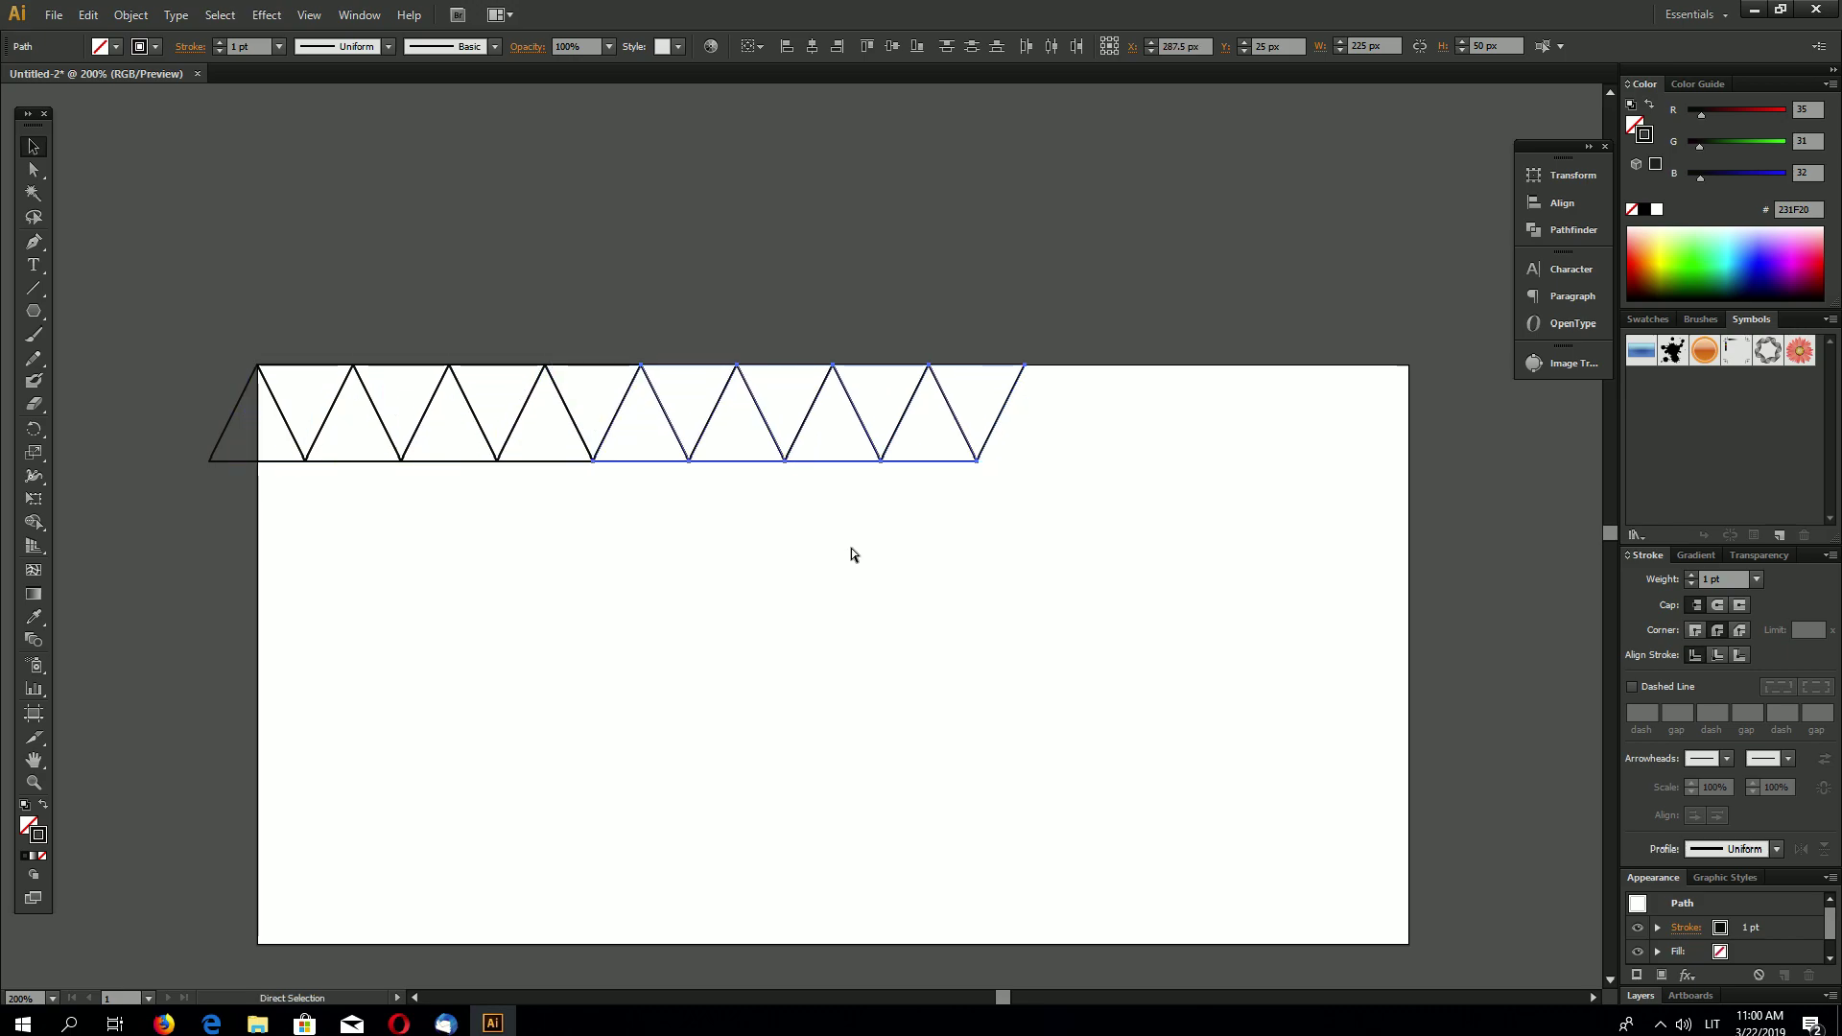
key(alt+shift+Right)
key(shift+Right)
key(shift+Right)
key(shift+Right)
key(shift+Right)
key(shift+Right)
key(shift+Right)
key(shift+Right)
key(shift+Right)
key(shift+Right)
key(shift+Right)
key(shift+Right)
key(shift+Right)
key(shift+Right)
key(shift+Right)
key(shift+Right)
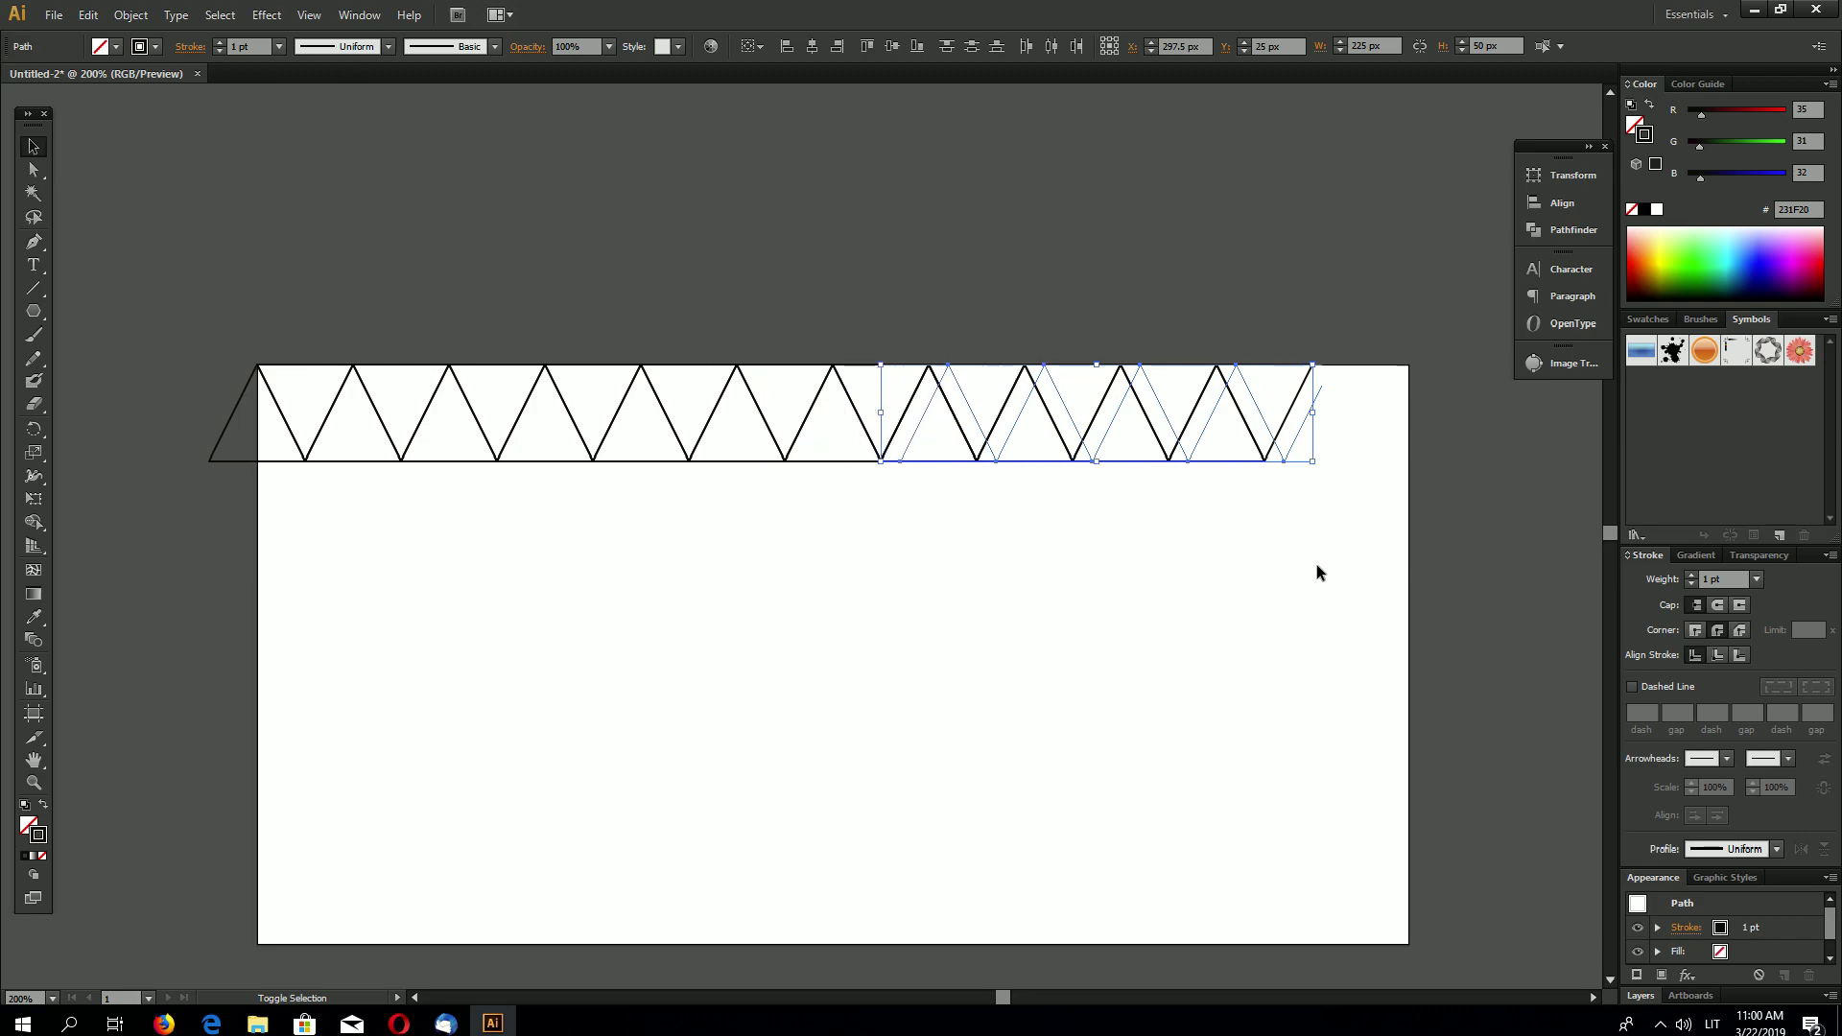
key(shift+Right)
key(shift+Right)
key(shift+Right)
key(shift+Right)
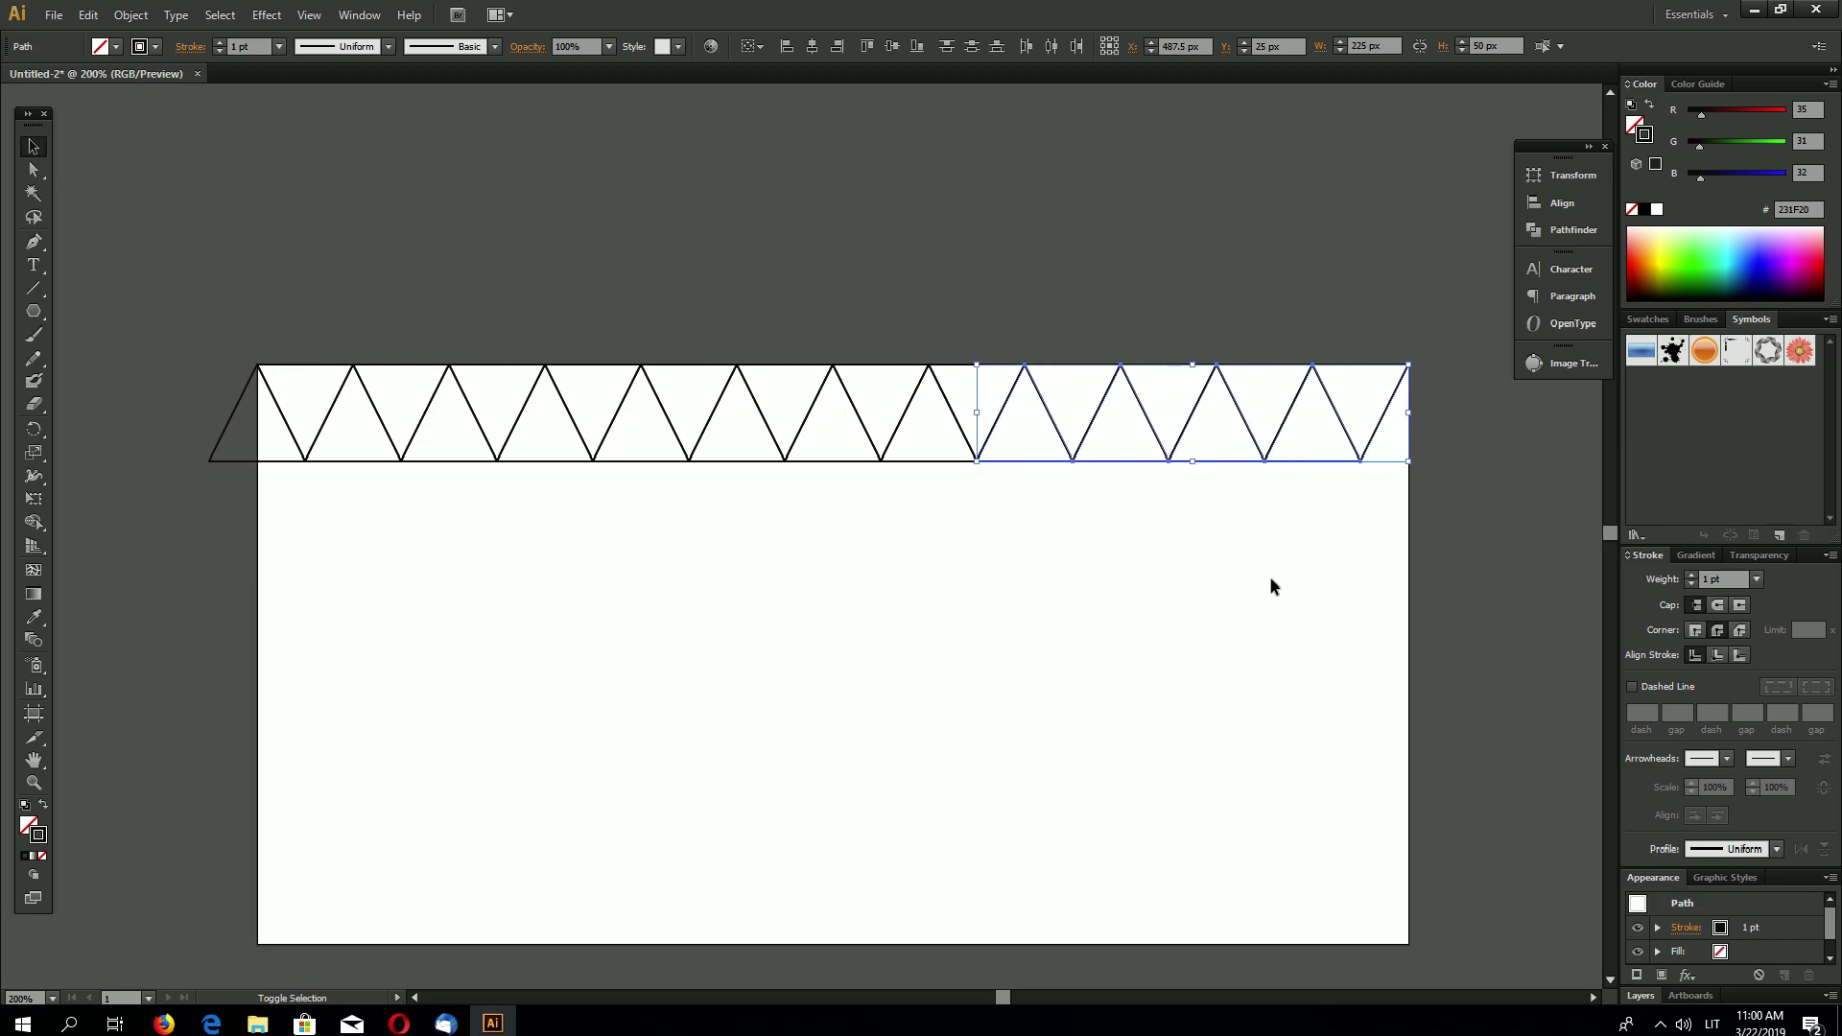
- Push the end triangle past the artboard's right edge
click(1336, 600)
click(1327, 478)
key(v)
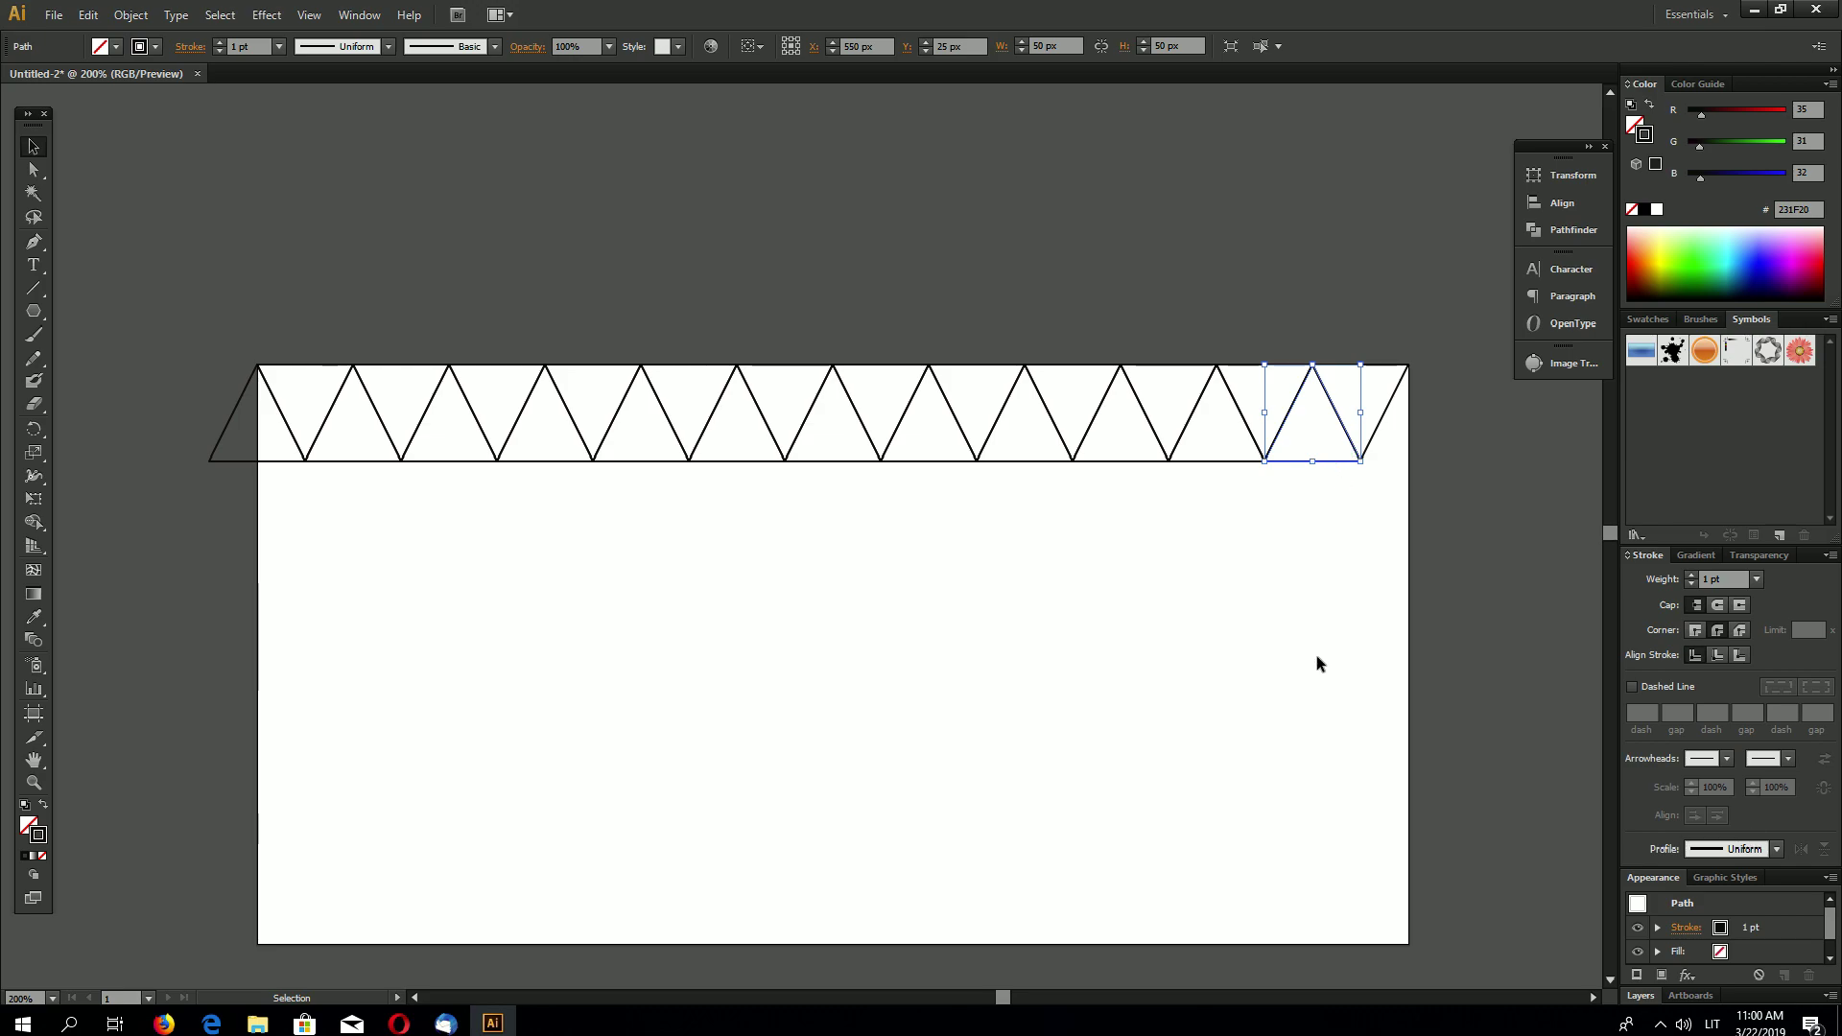
key(a)
key(shift+Right)
key(shift+Right)
key(shift+Right)
key(shift+Right)
key(shift+Right)
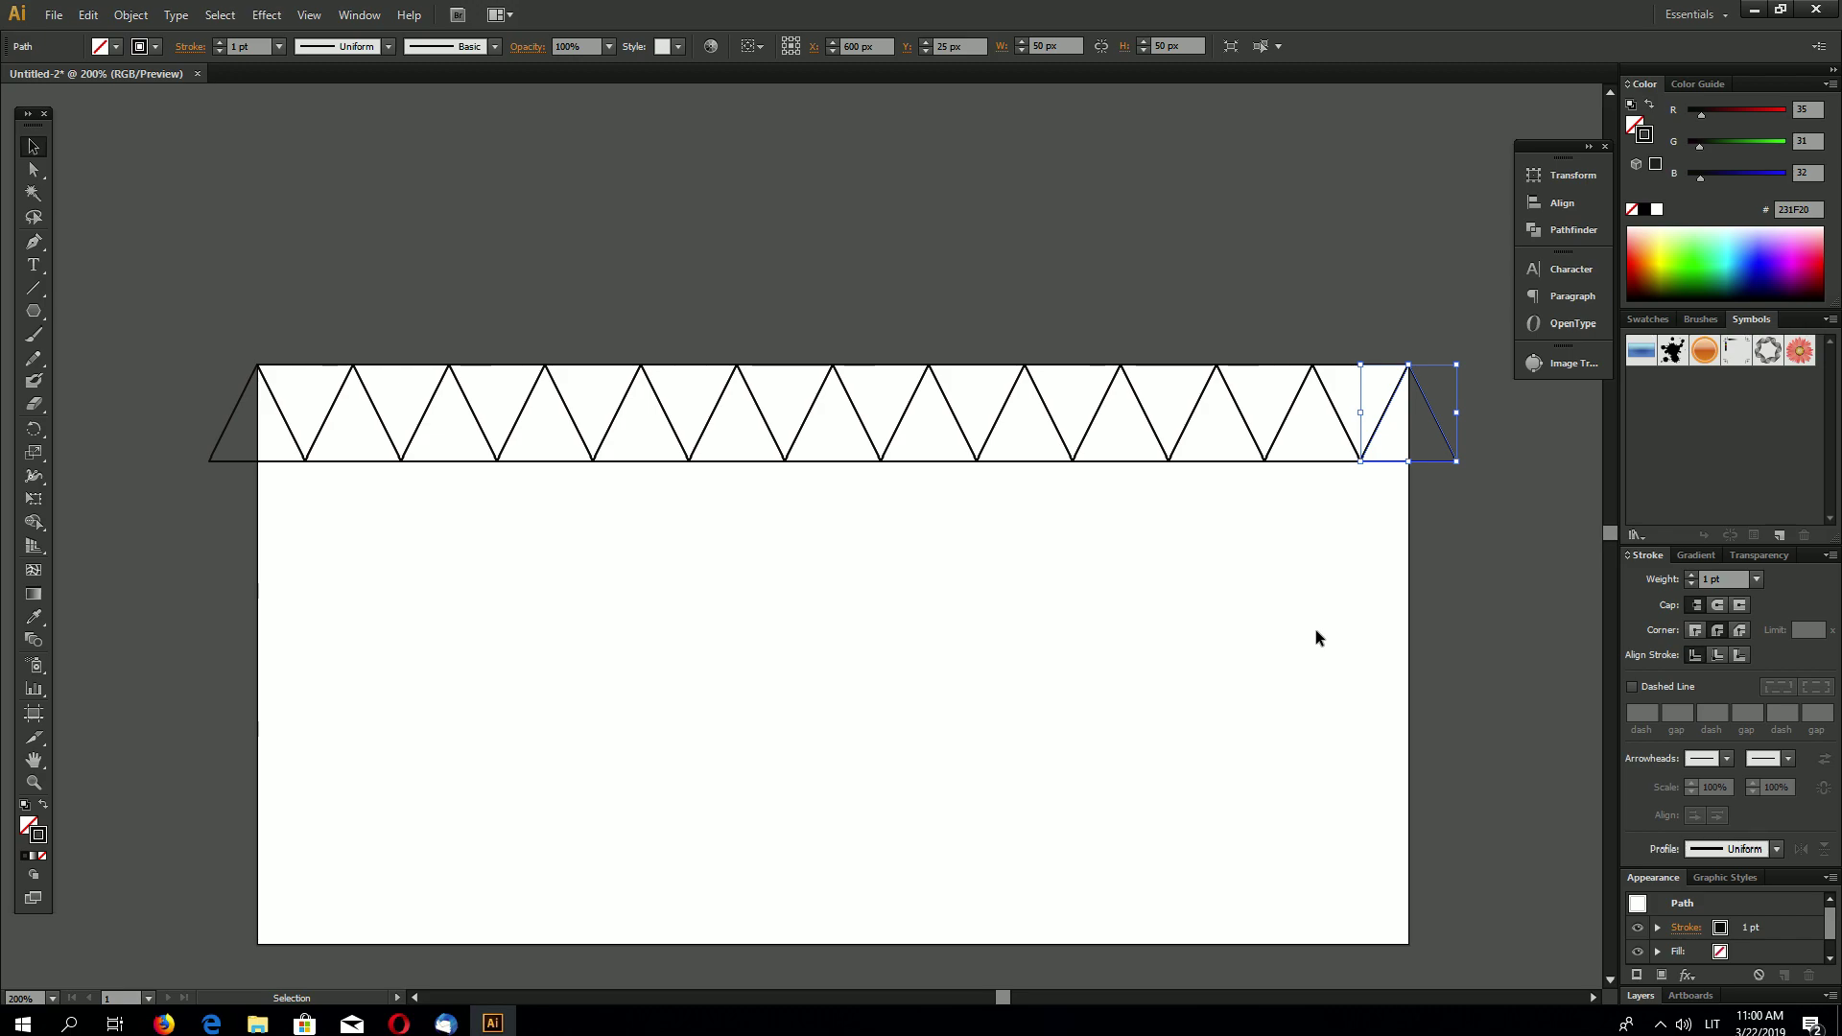
click(1456, 526)
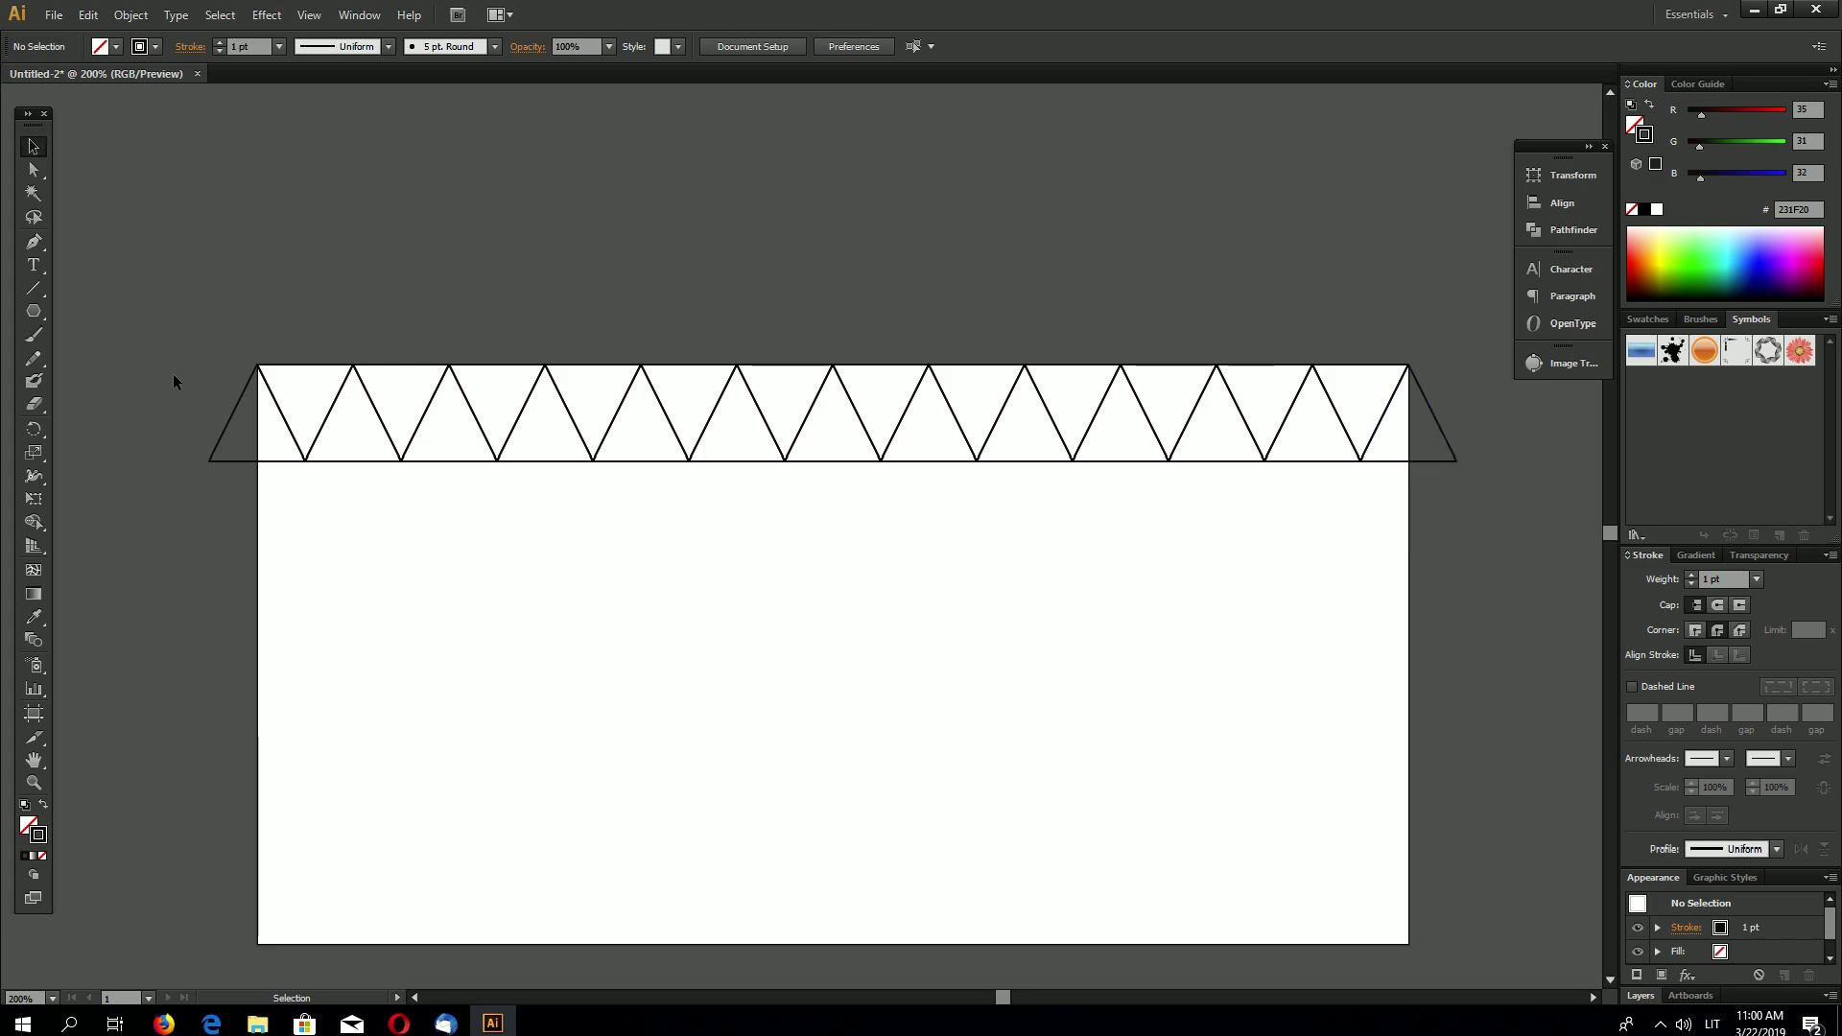
- Copy the triangle row one row lower
scroll(291, 474, right, 3)
drag(1437, 330, 1137, 486)
key(a)
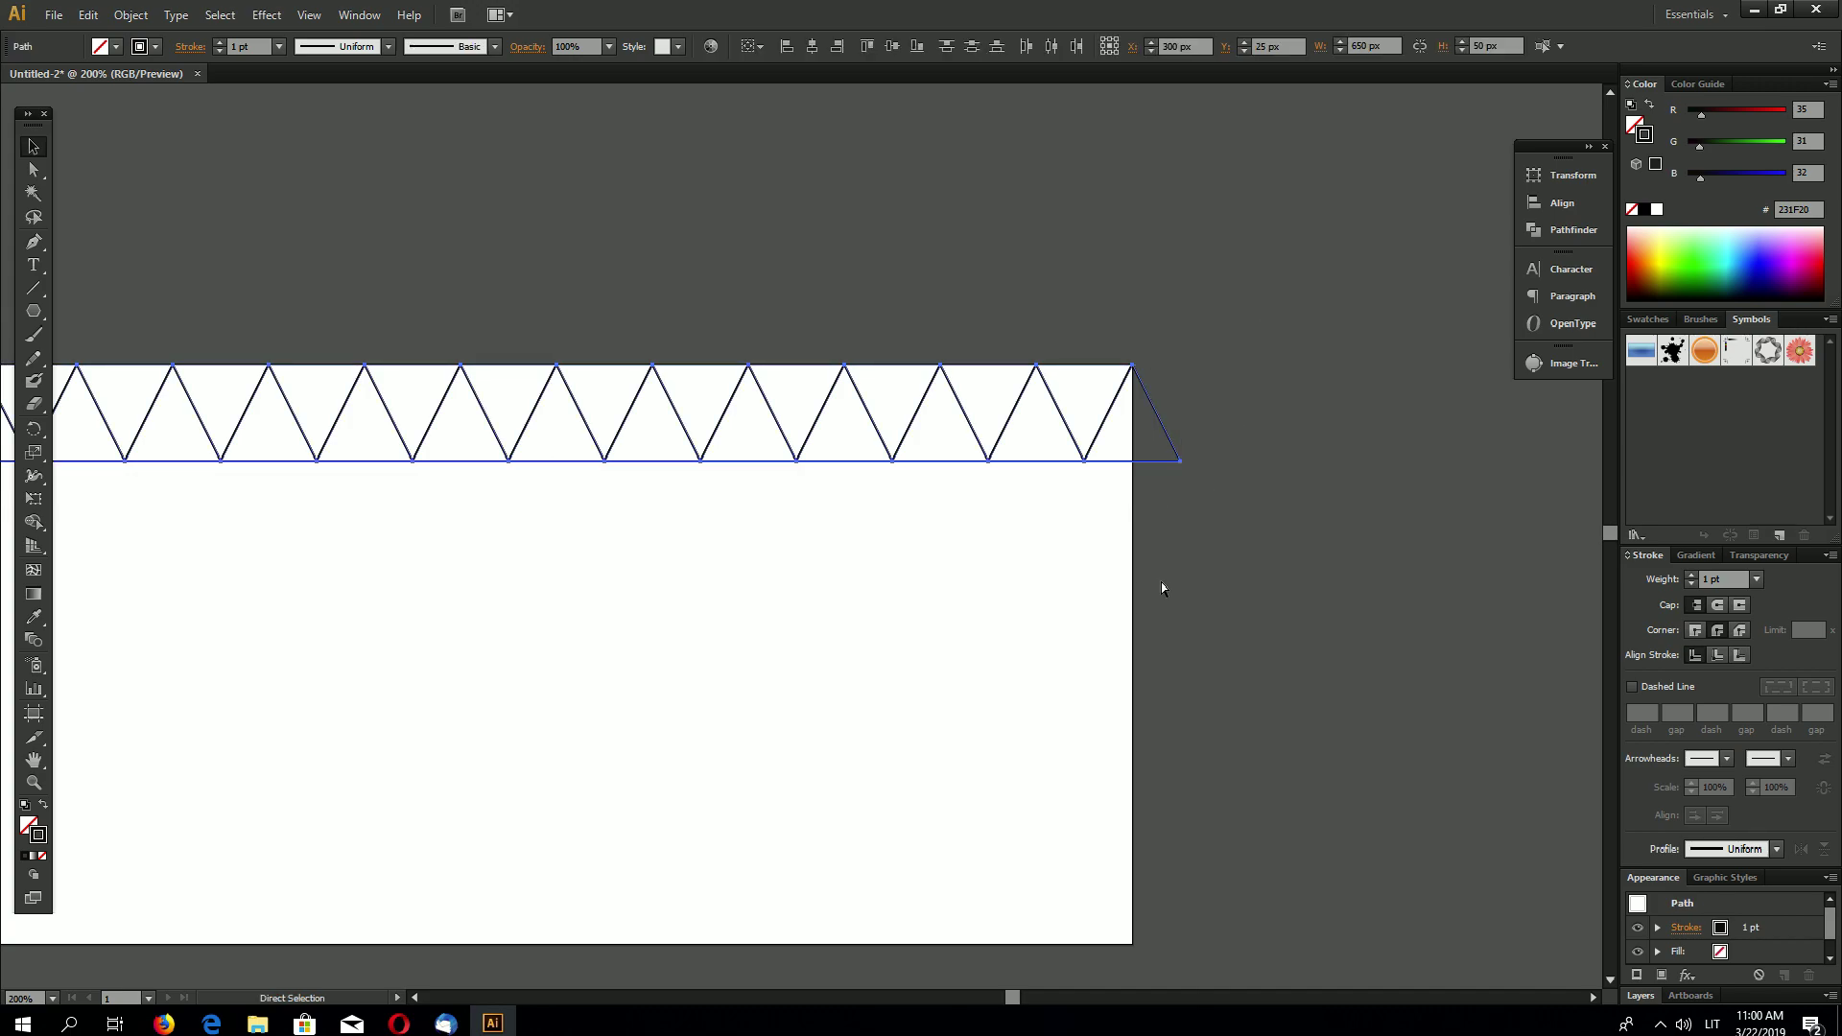
key(v)
click(33, 759)
drag(288, 739, 429, 686)
click(33, 146)
drag(388, 405, 596, 480)
- Copy both rows downward and nudge them with Shift+Down to stack six rows
drag(173, 561, 1387, 290)
drag(1257, 403, 789, 671)
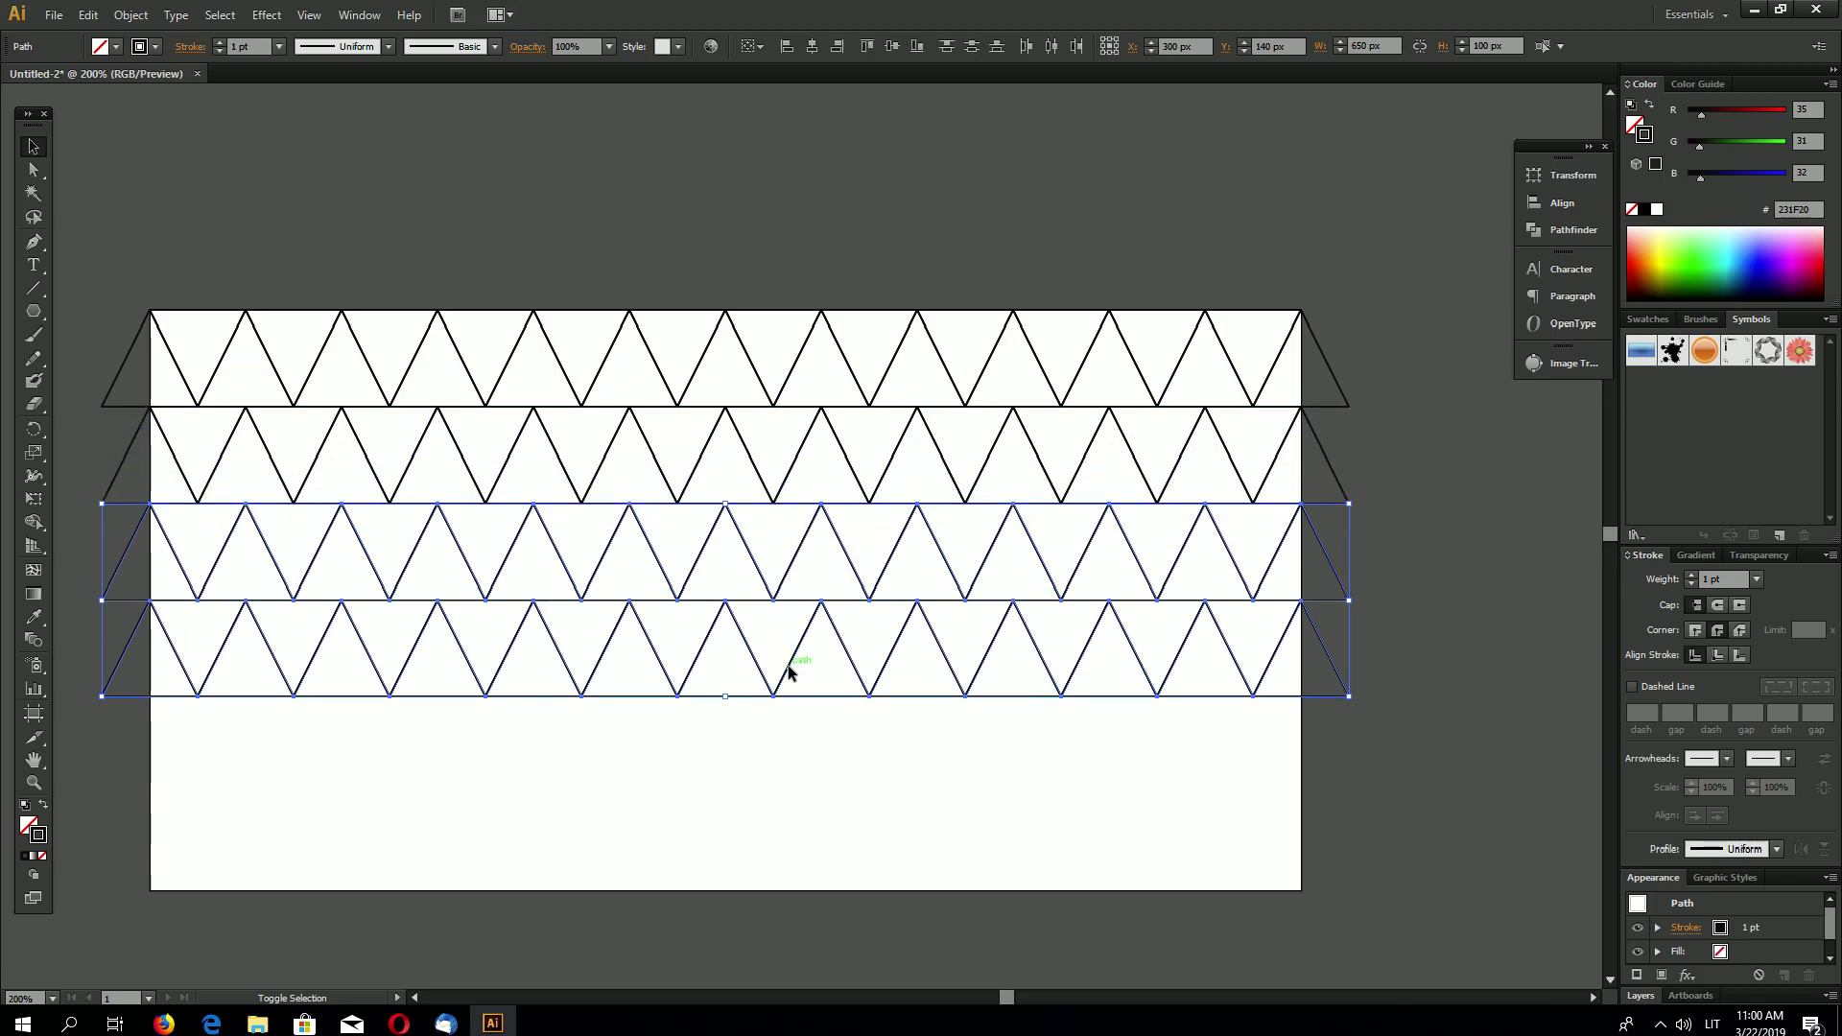
key(shift+Down)
key(shift+Down)
key(shift+Down)
key(shift+Down)
key(shift+Down)
key(shift+Down)
key(shift+Down)
key(shift+Down)
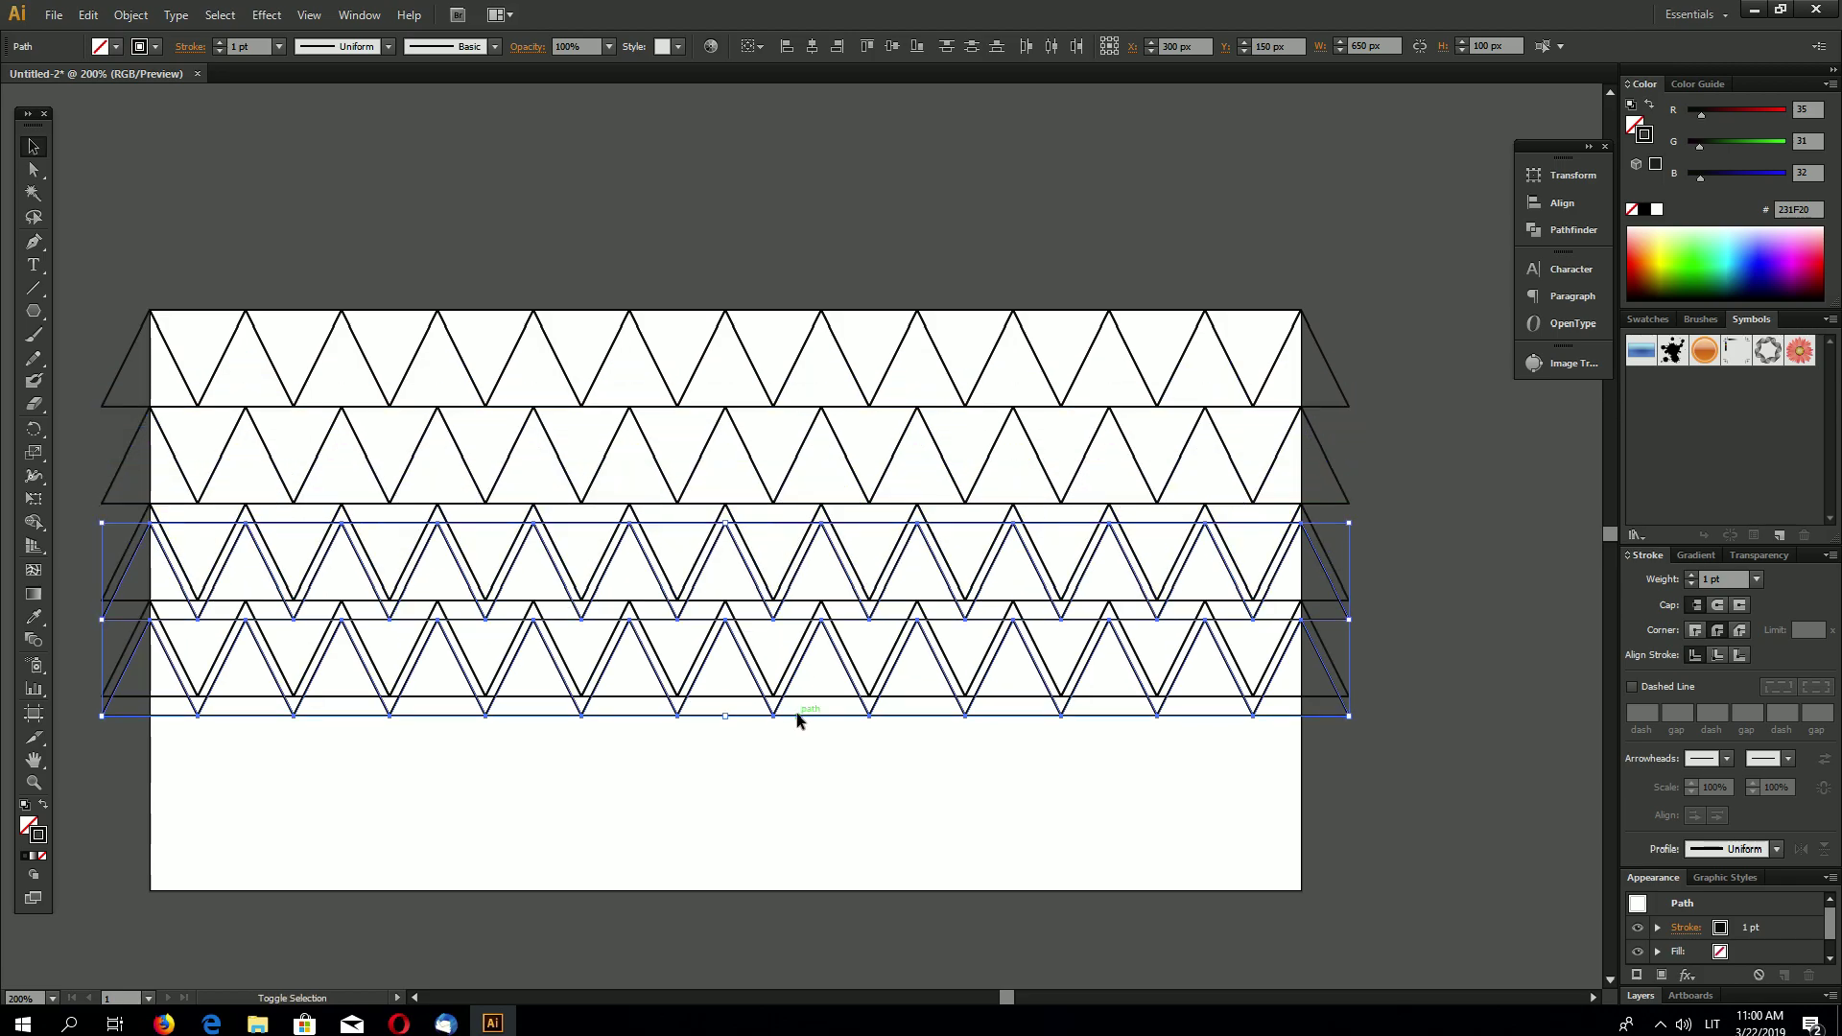
key(shift+Down)
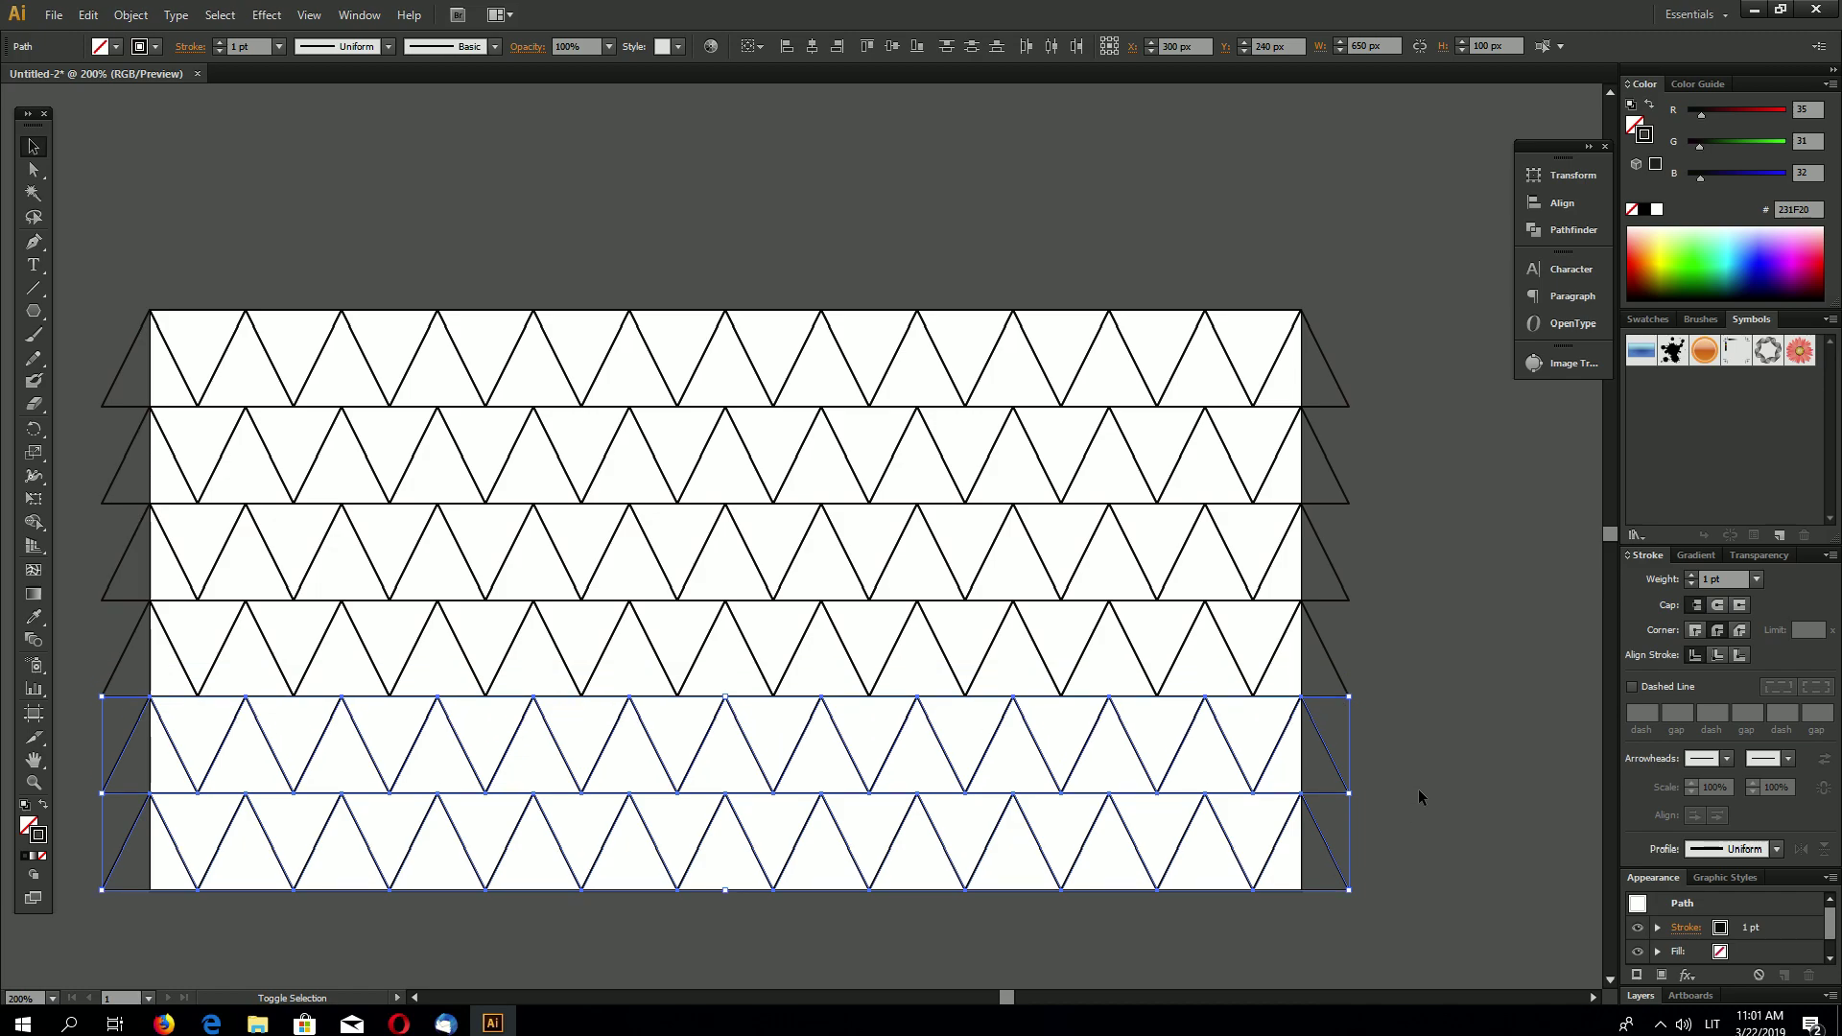
key(ctrl+shift+a)
key(ctrl+minus)
key(ctrl+minus)
key(ctrl+plus)
key(ctrl+plus)
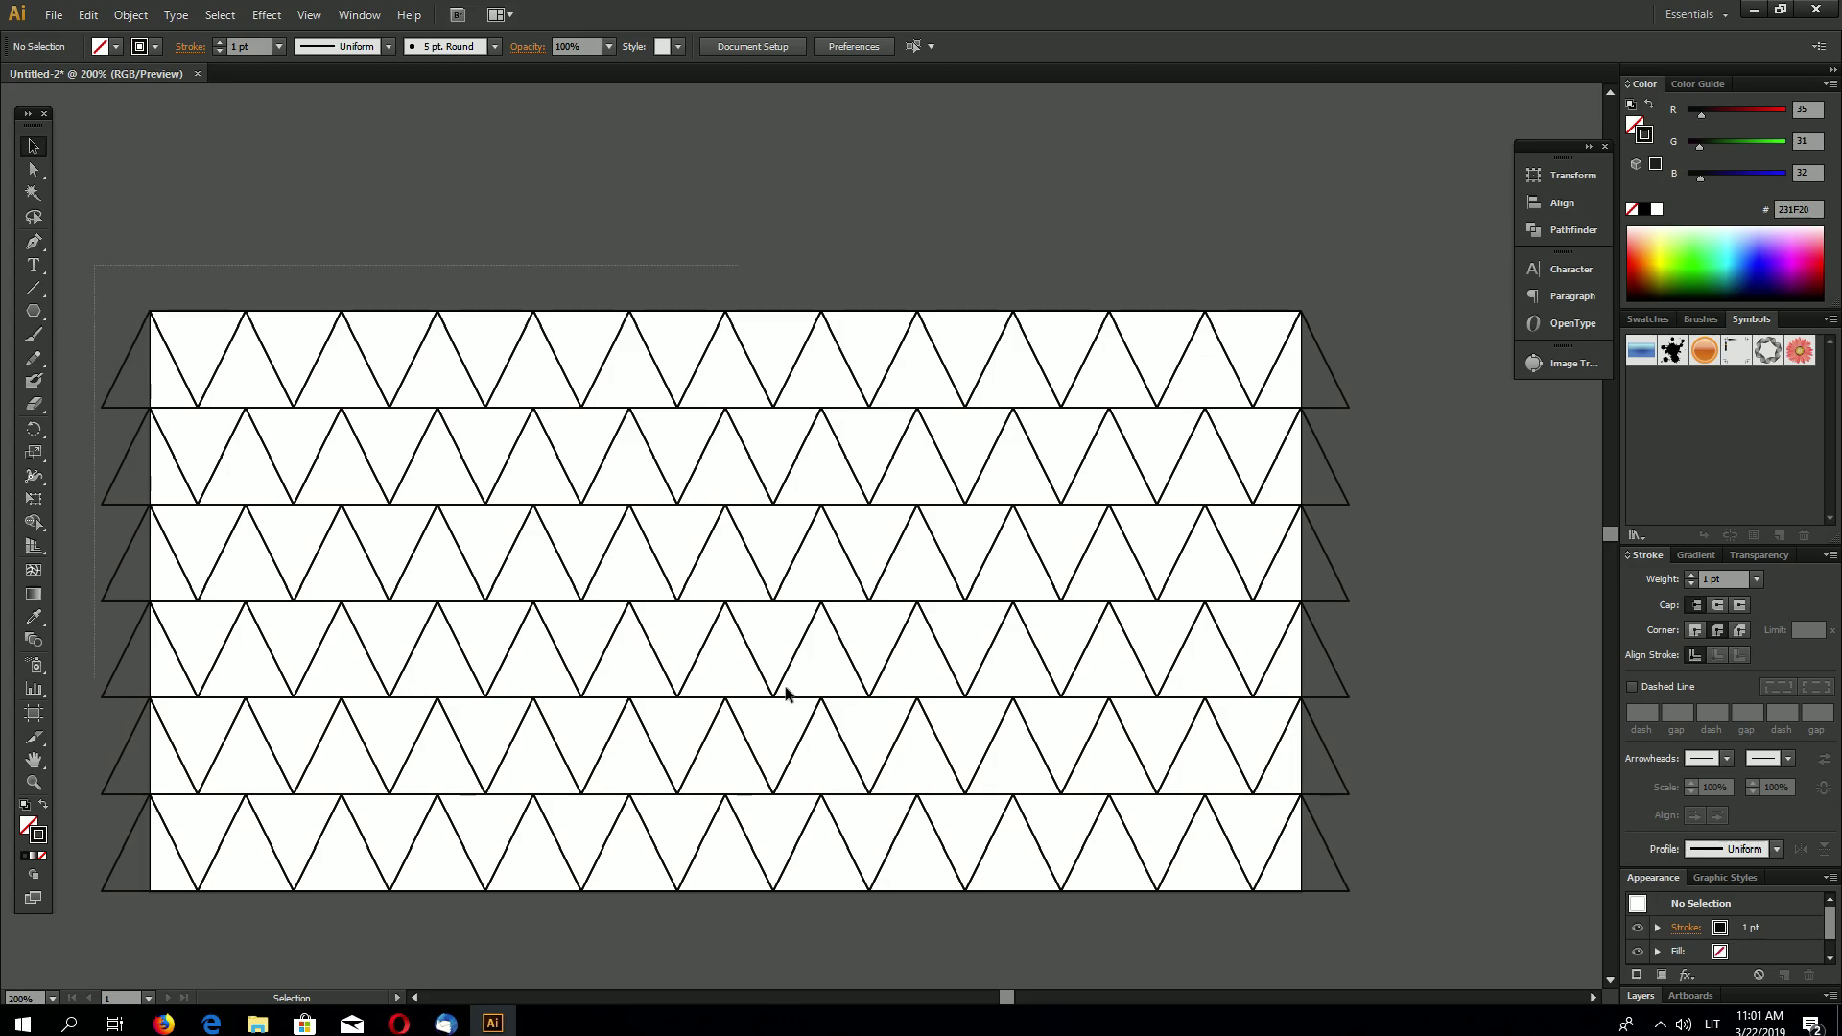
- Expand all the zigzag paths with Object > Expand, Fill and Stroke checked
key(ctrl+a)
click(130, 15)
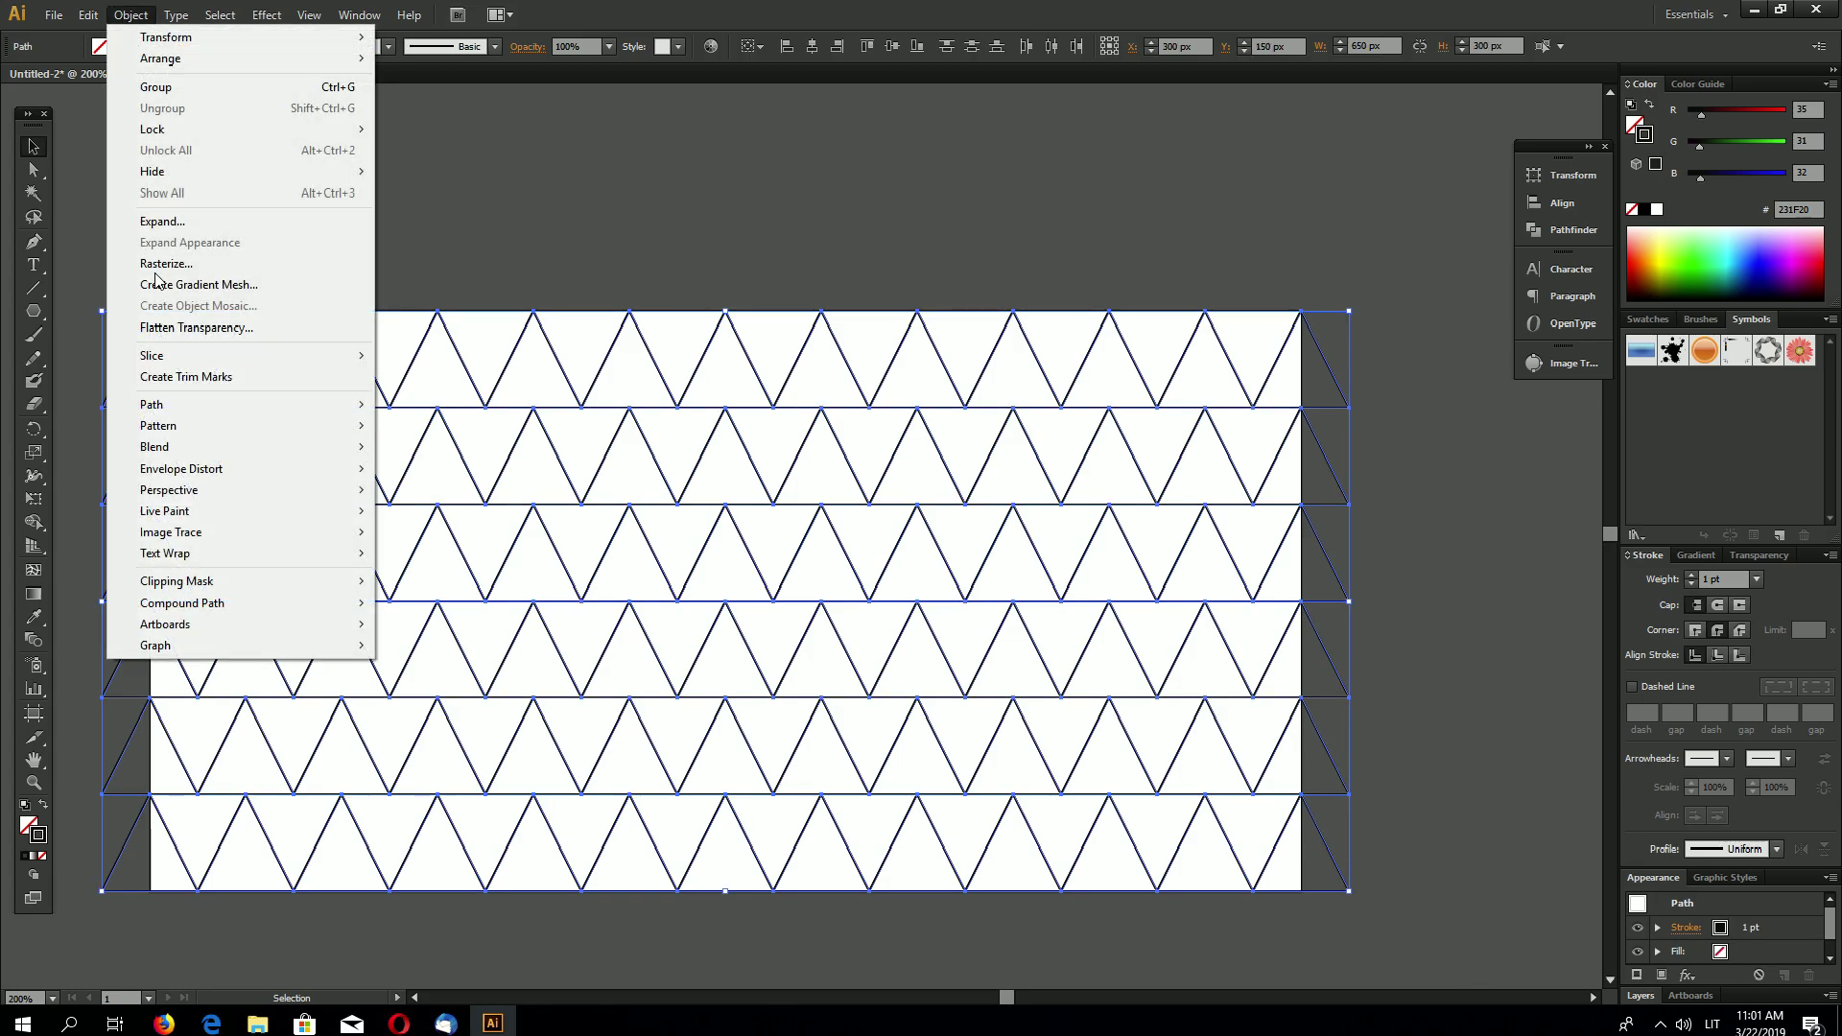
click(163, 222)
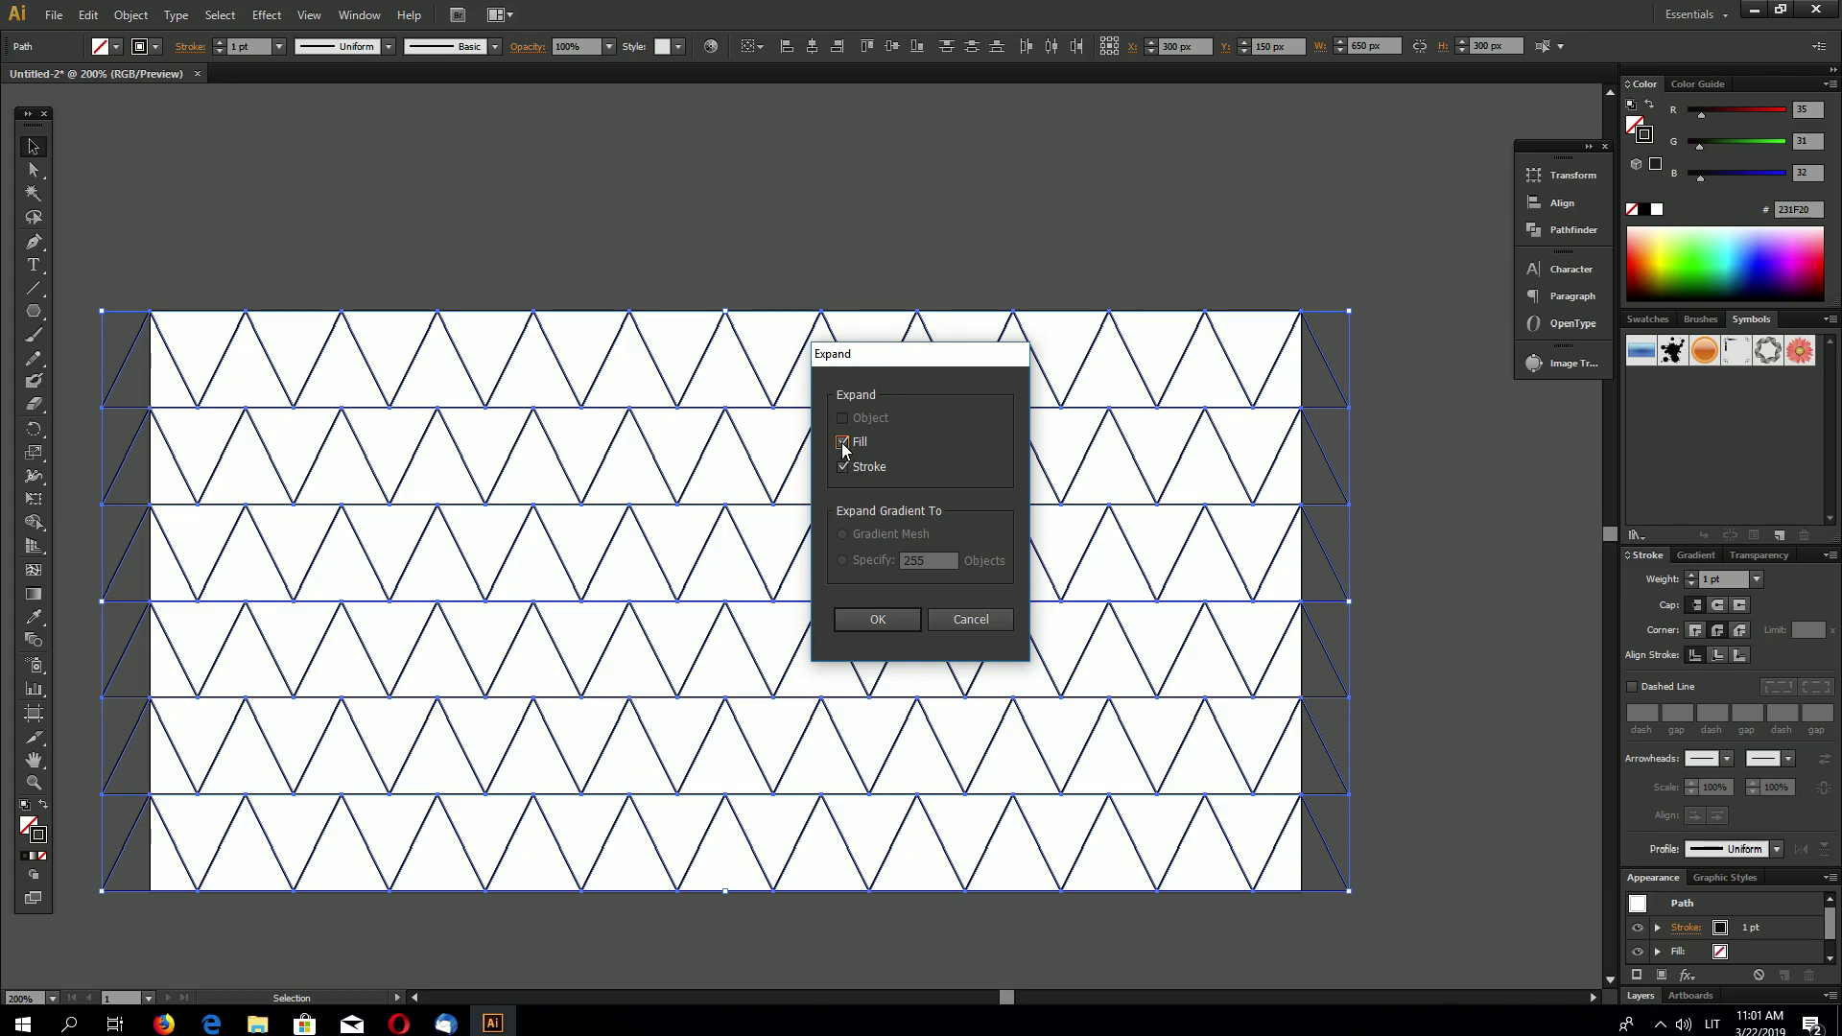
click(877, 619)
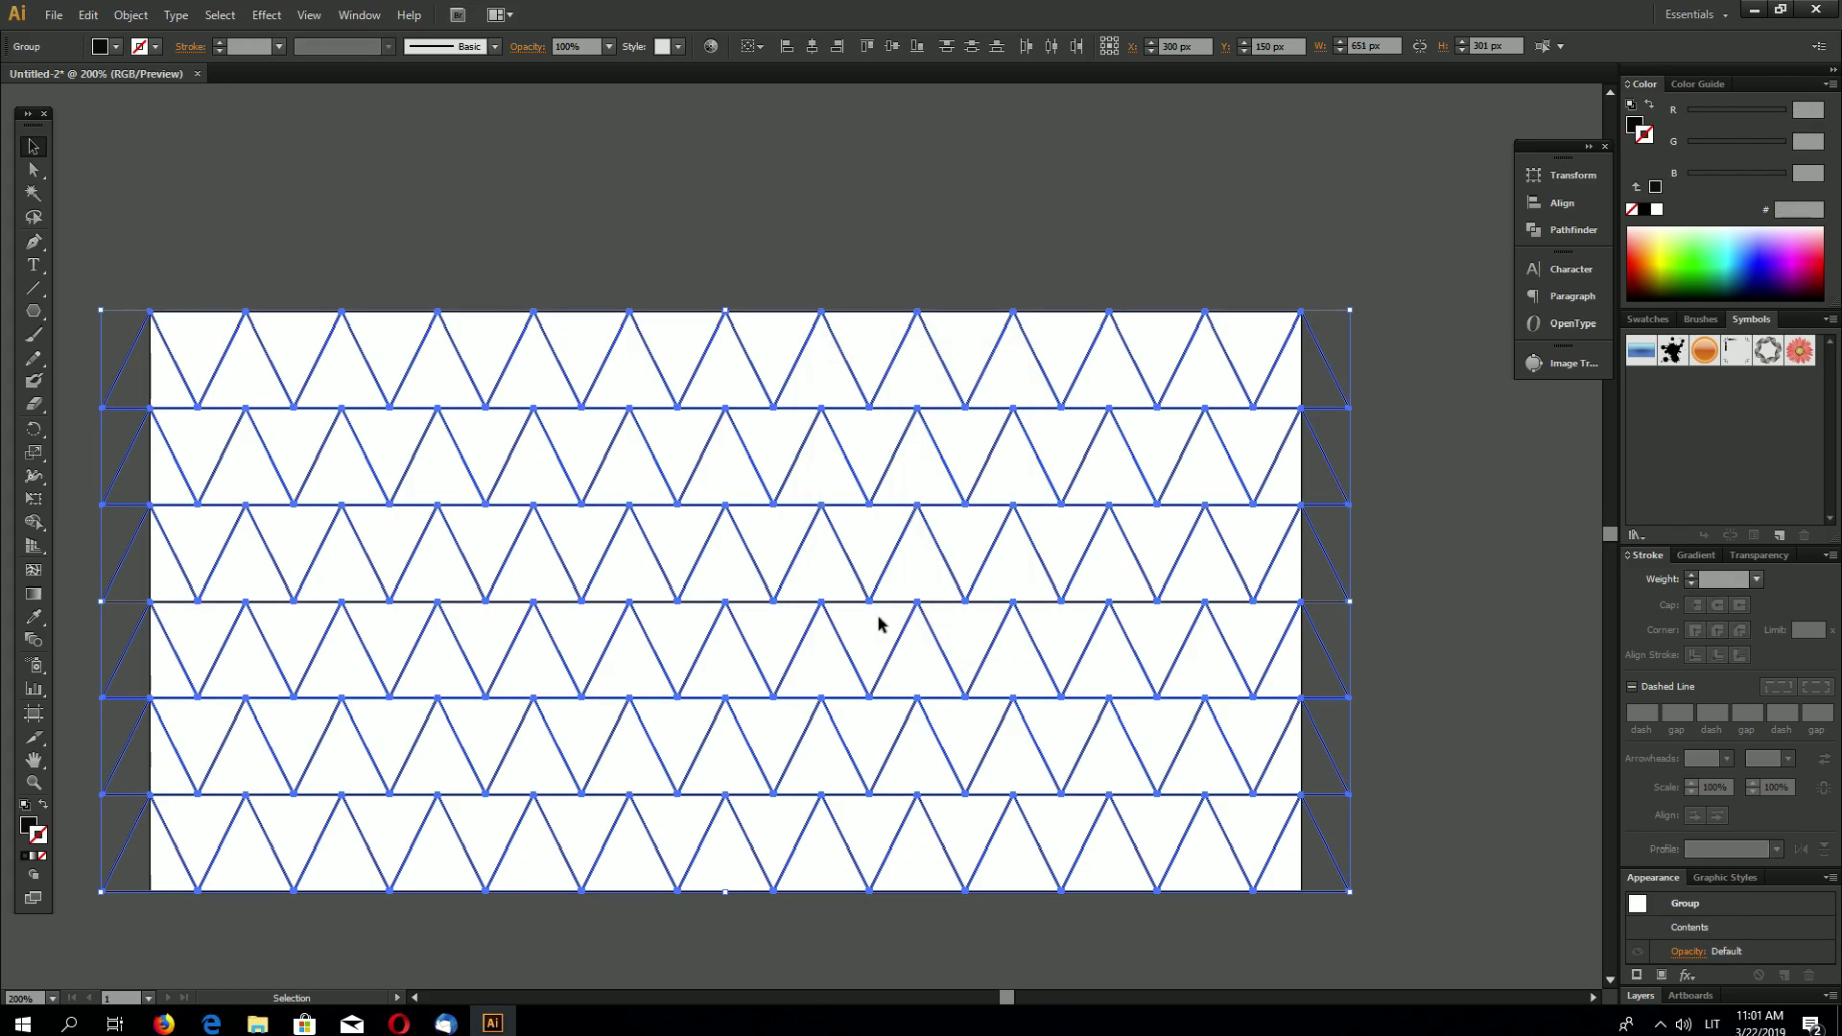
- Bring the fill colour to the front and zoom in to inspect the expanded lines
click(29, 829)
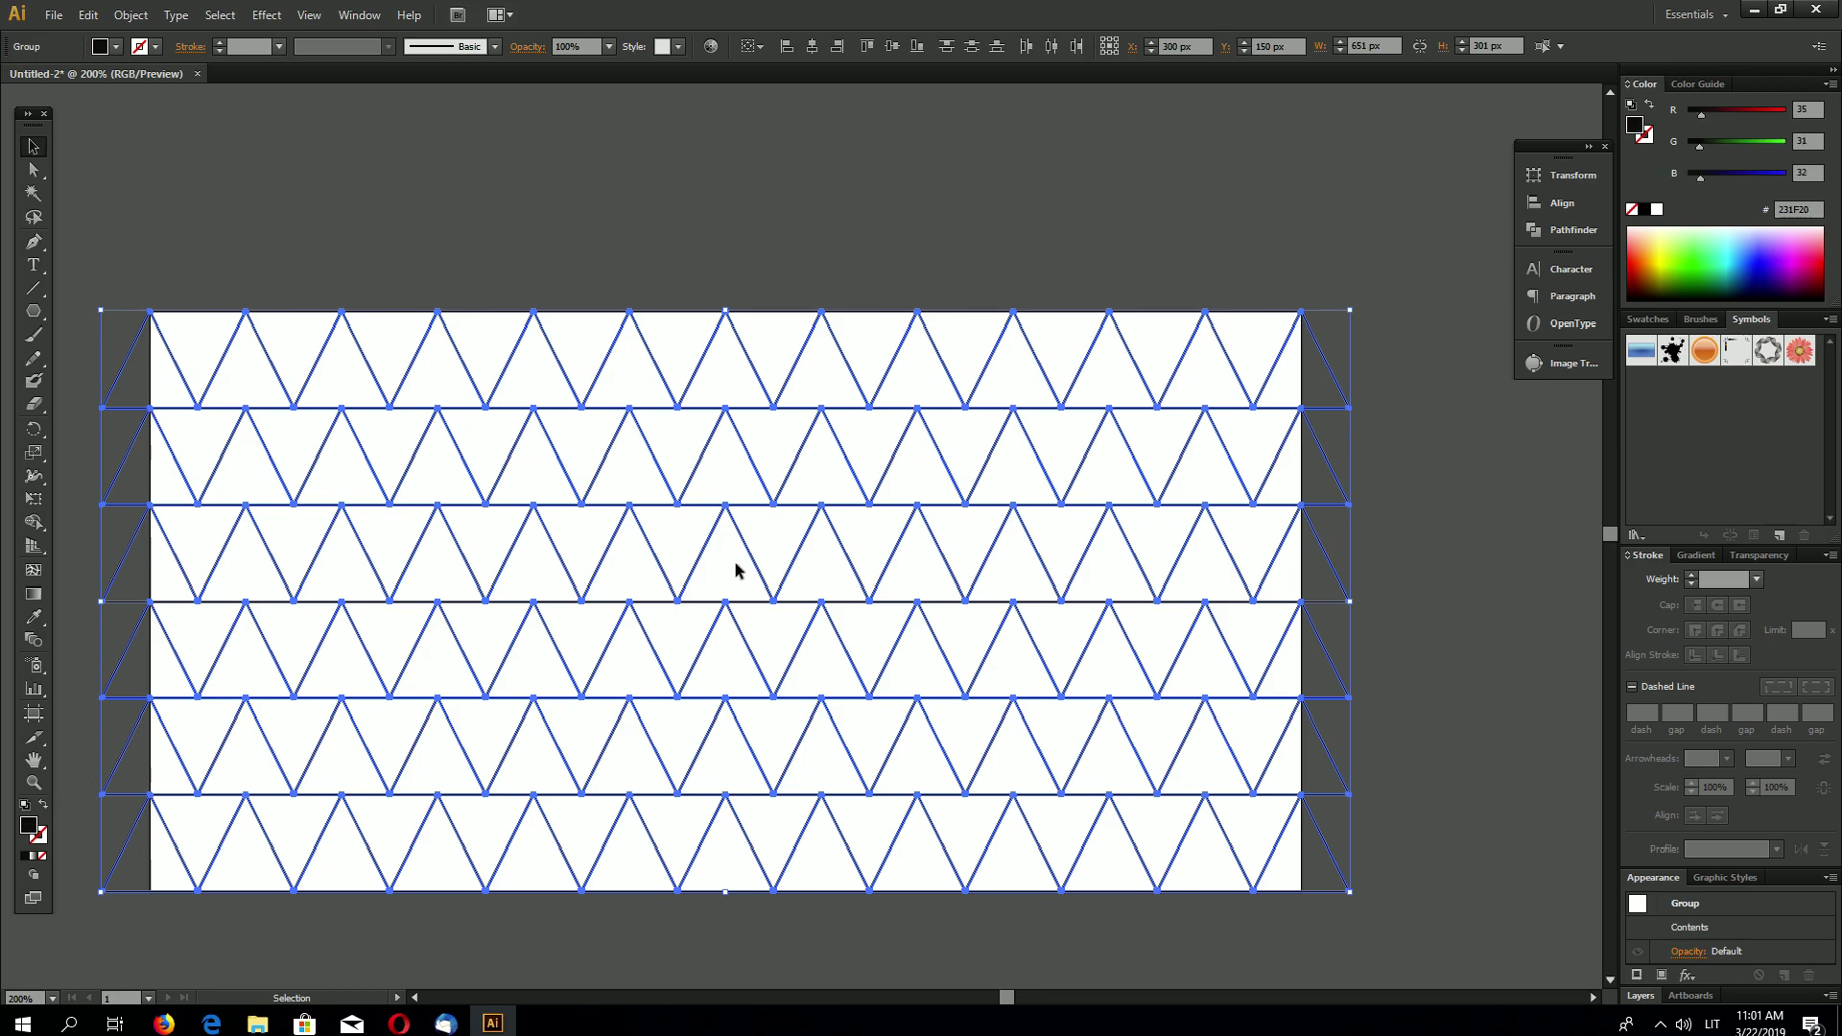
key(ctrl+equal)
key(ctrl+equal)
key(ctrl+equal)
key(ctrl+equal)
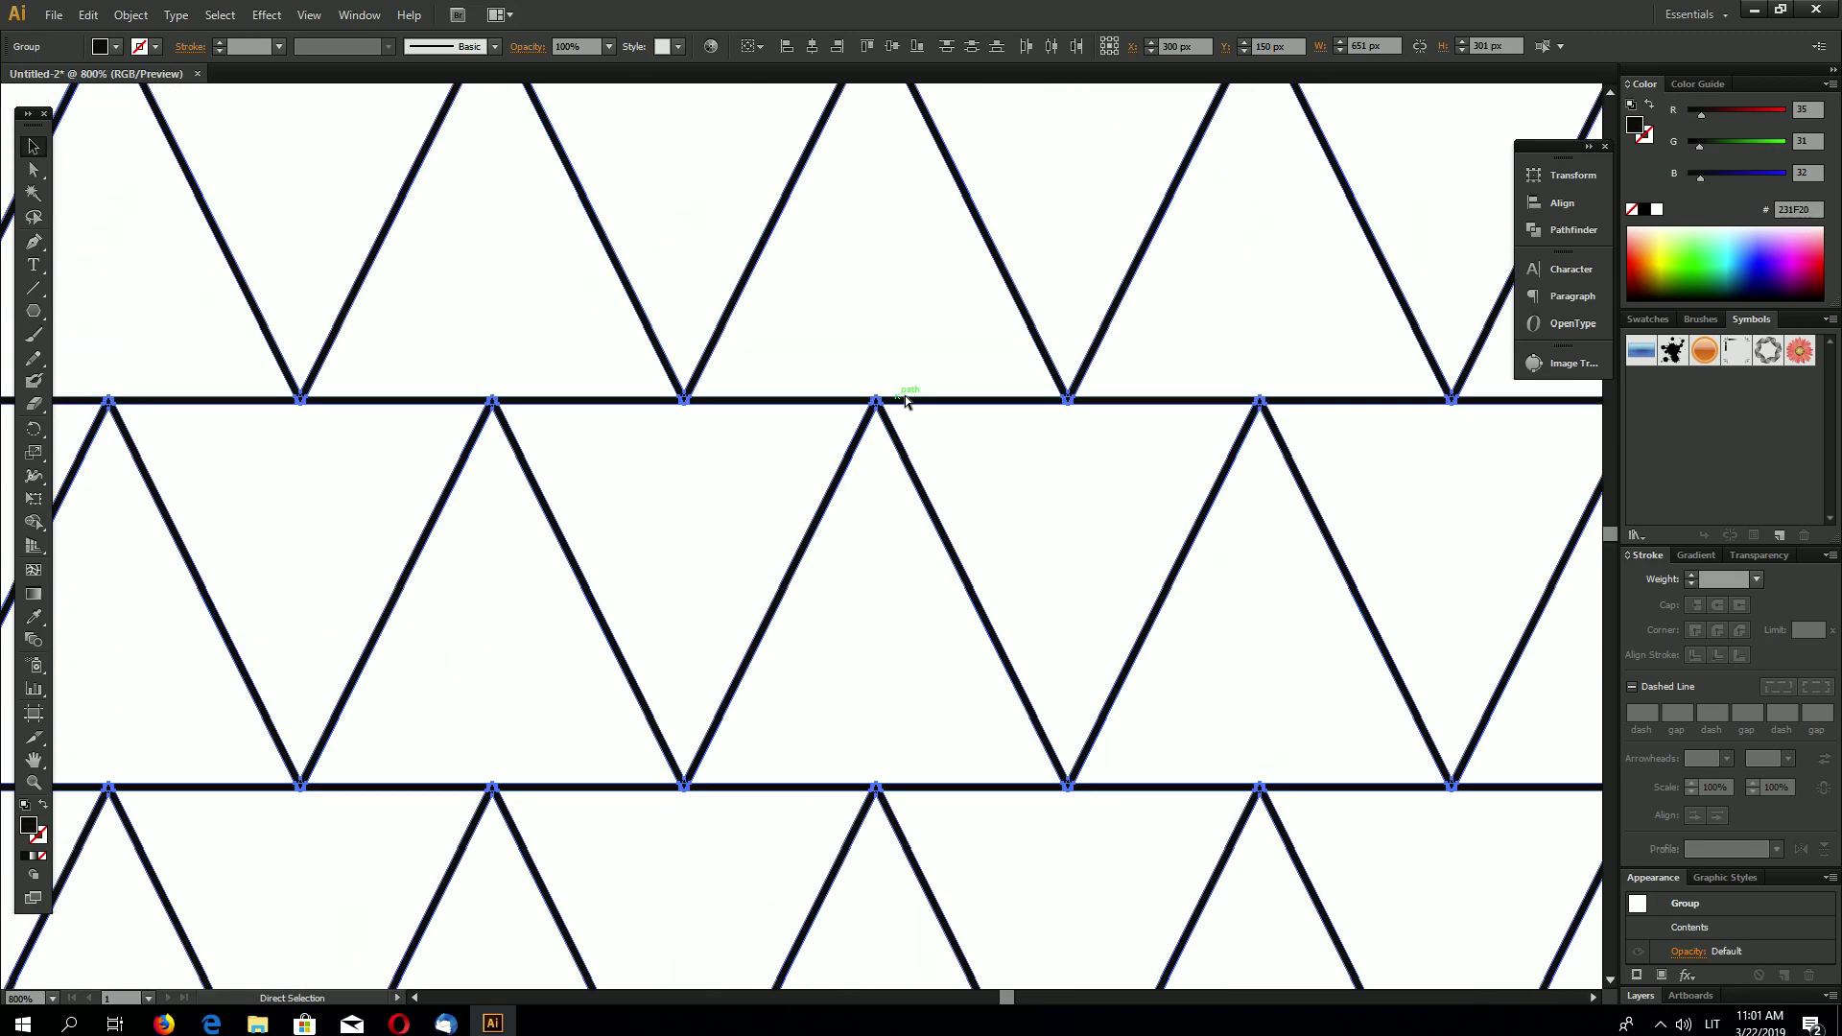
key(ctrl+minus)
key(ctrl+minus)
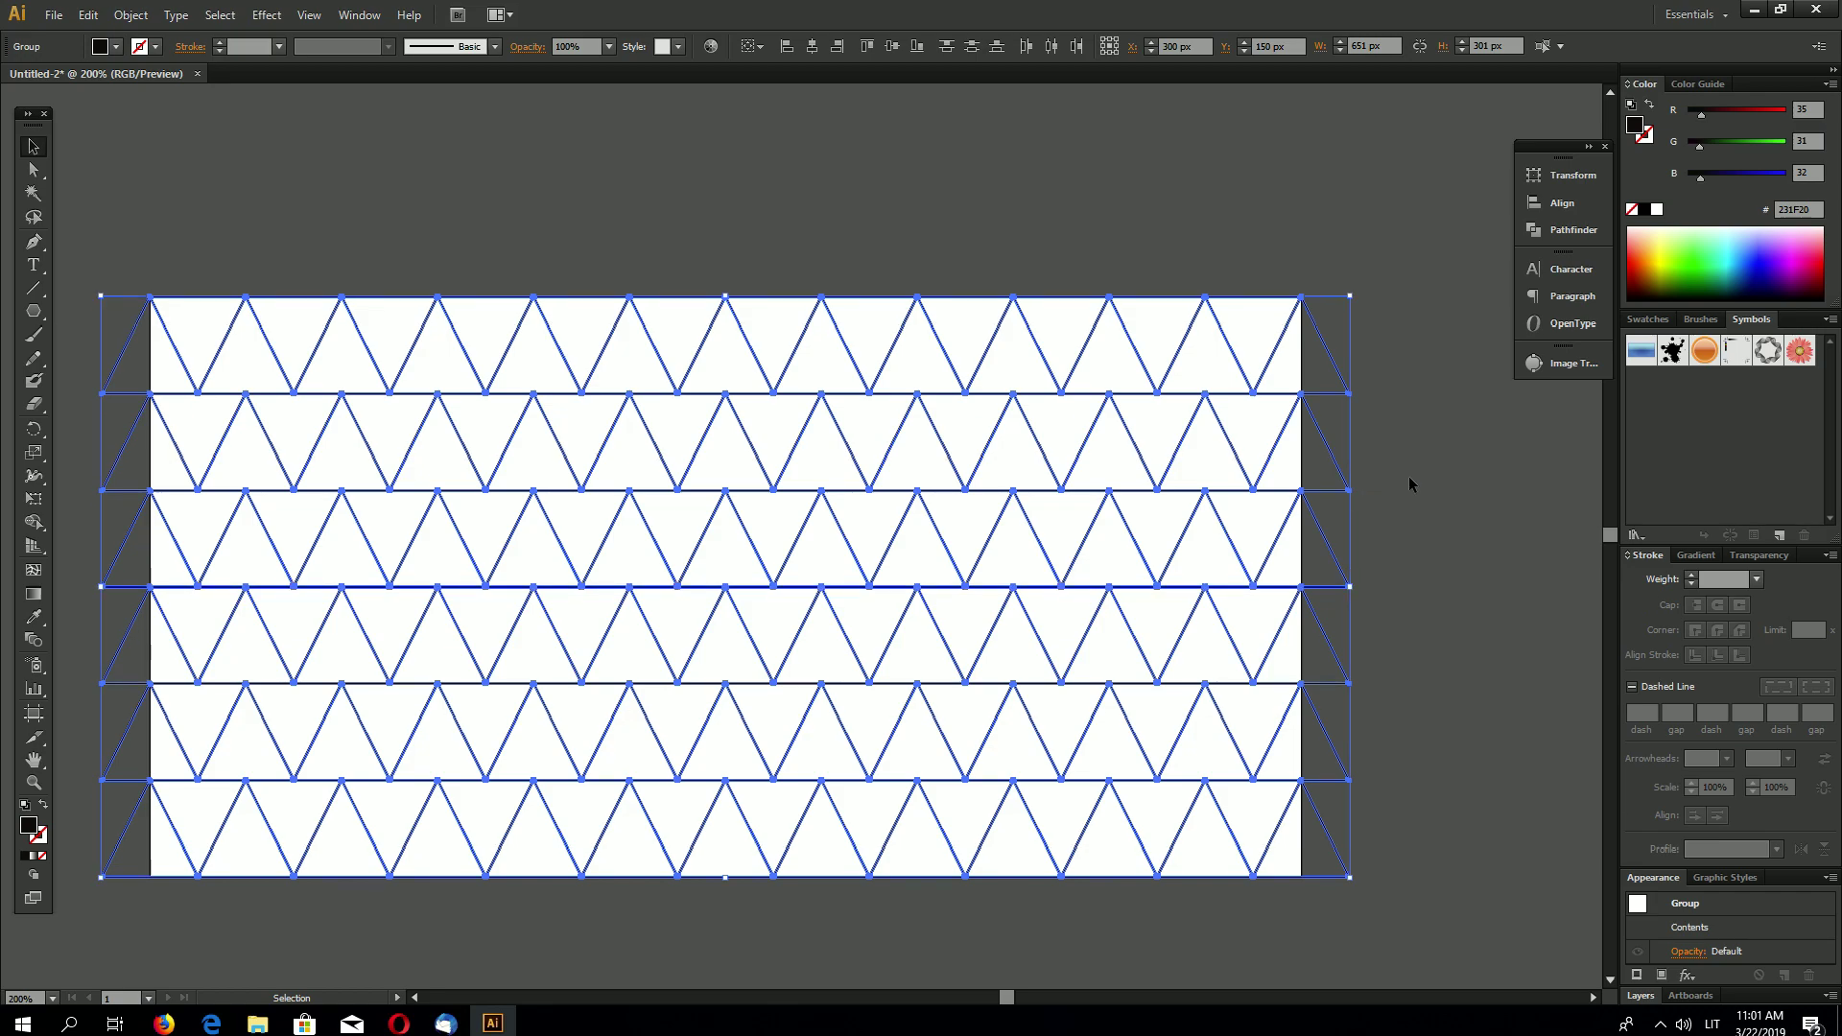
scroll(1409, 475, down, 1)
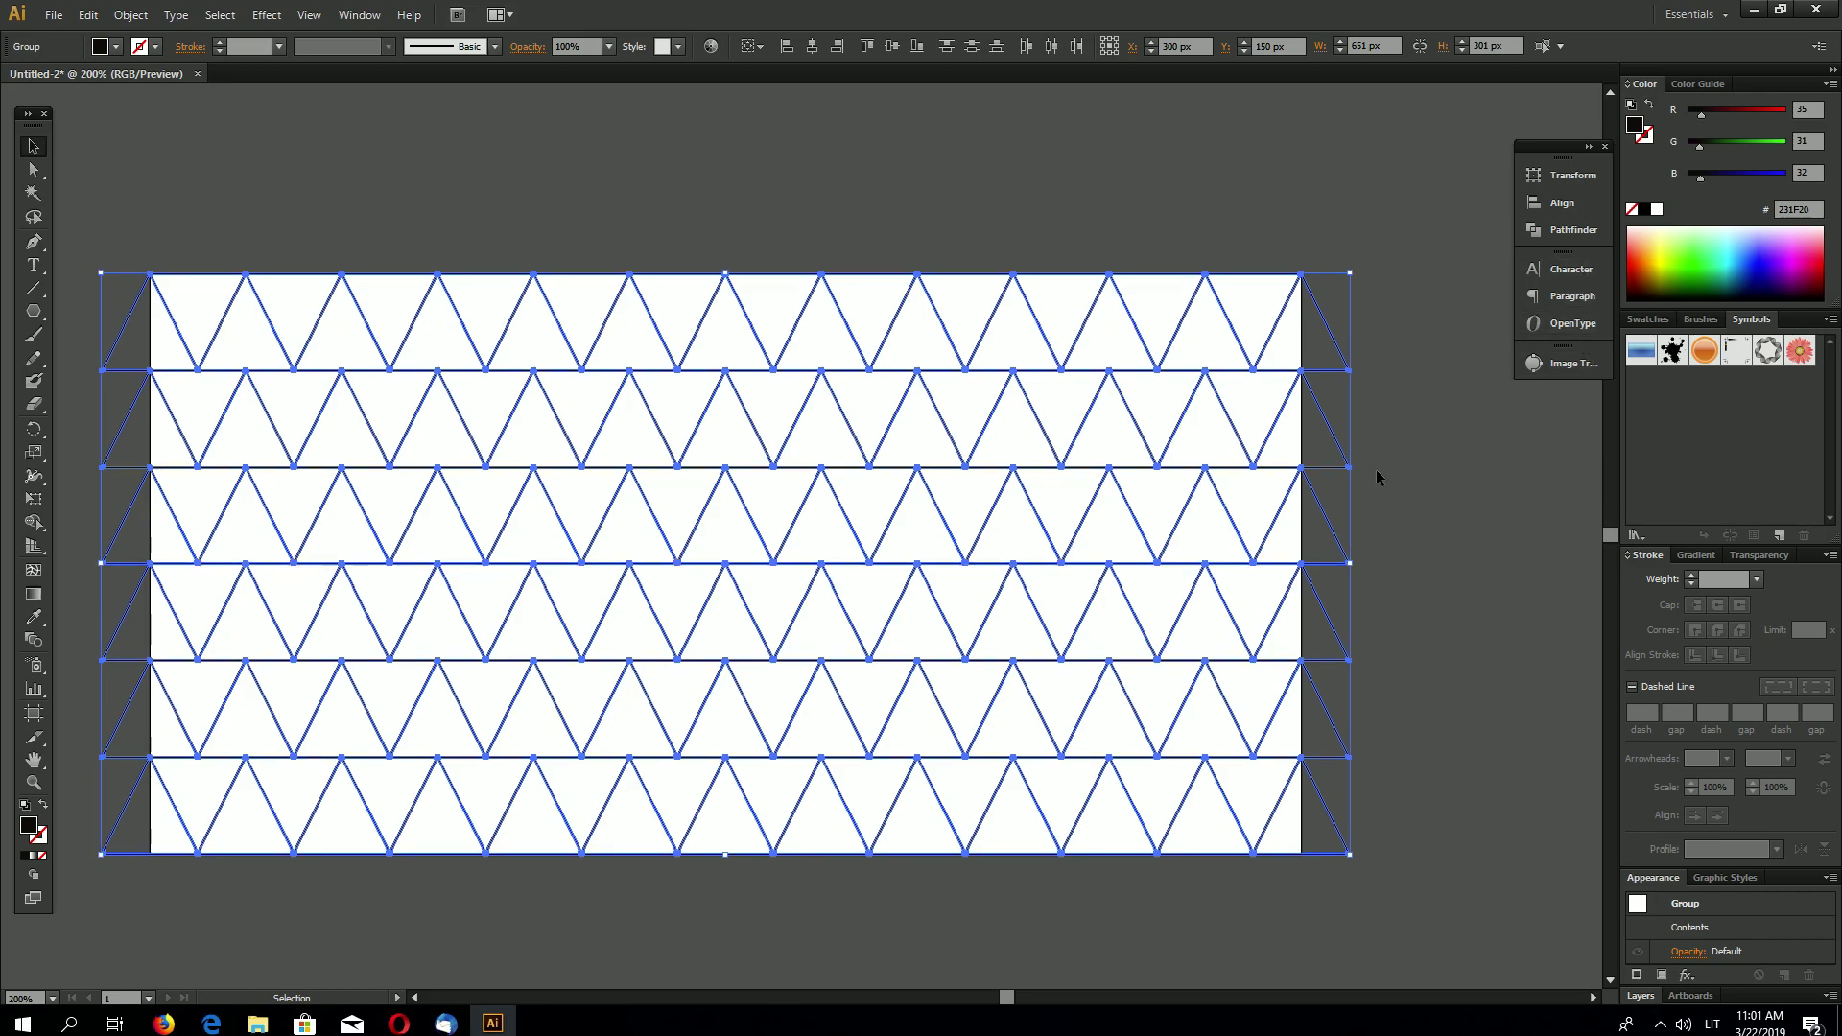
click(312, 15)
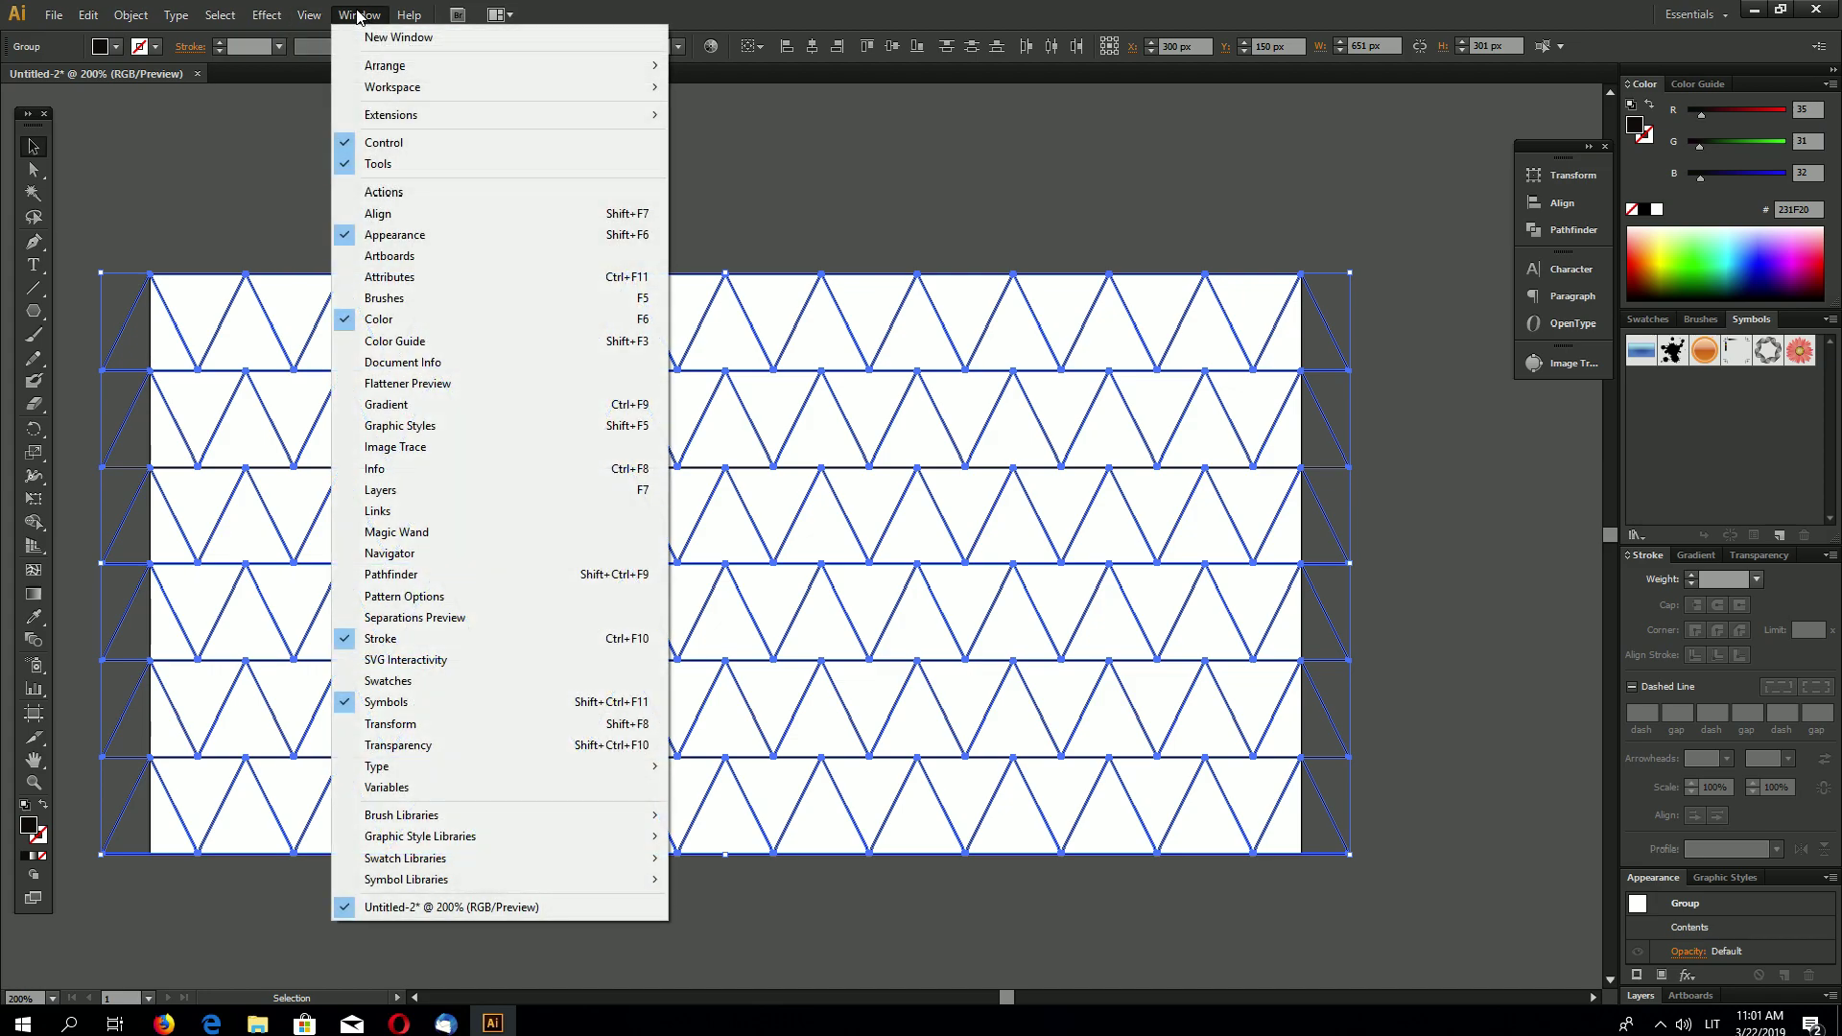
- Open the Pathfinder panel and Unite the grid into a single compound path
click(358, 15)
click(358, 16)
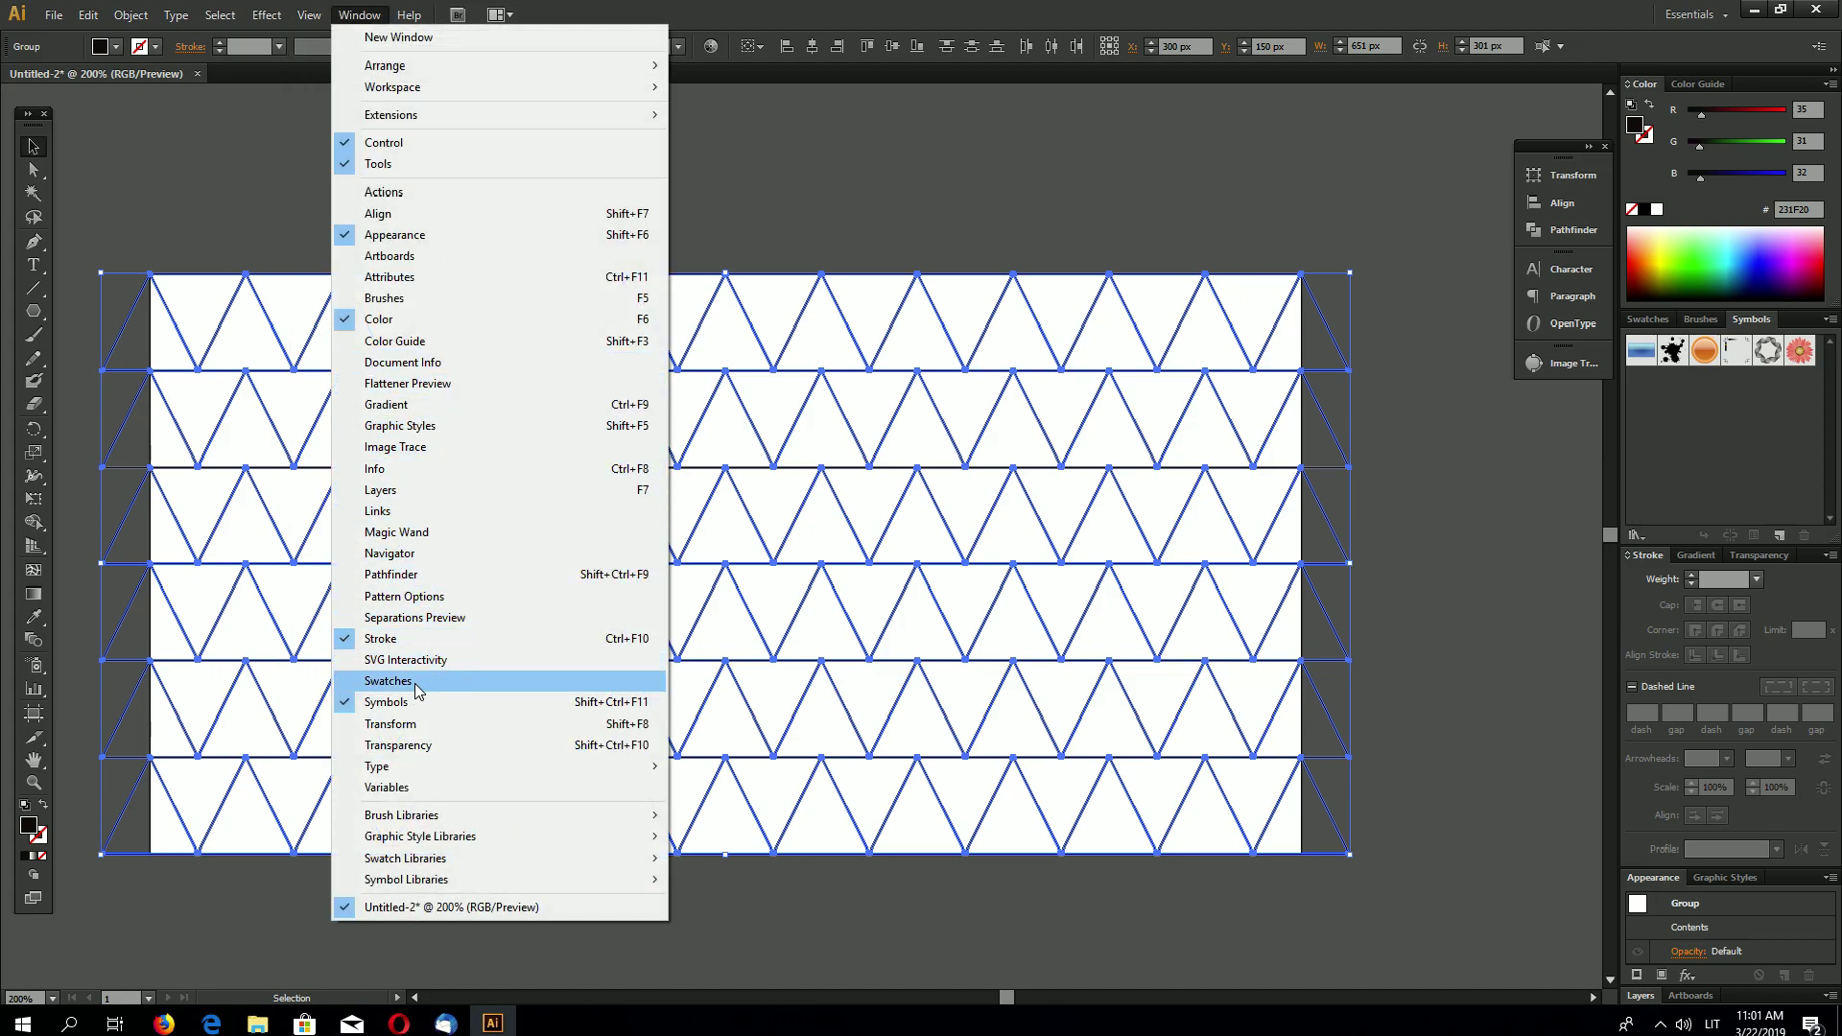
click(412, 576)
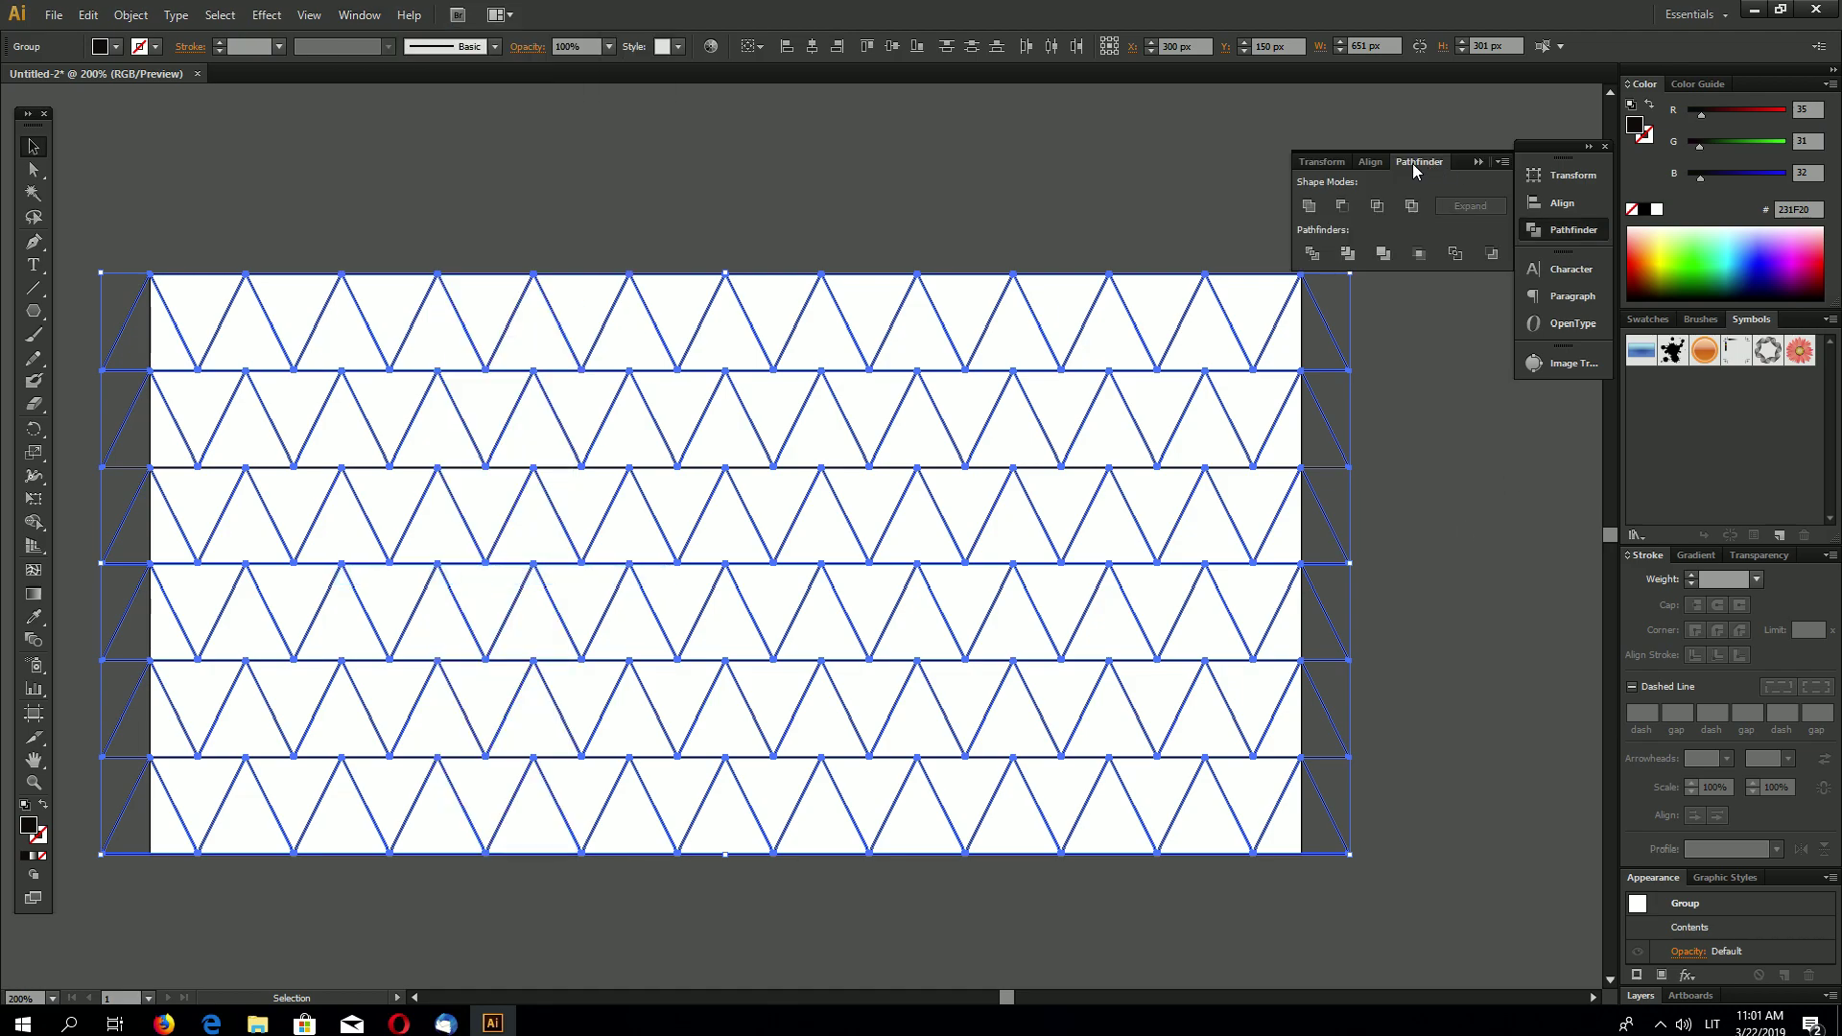
click(1308, 206)
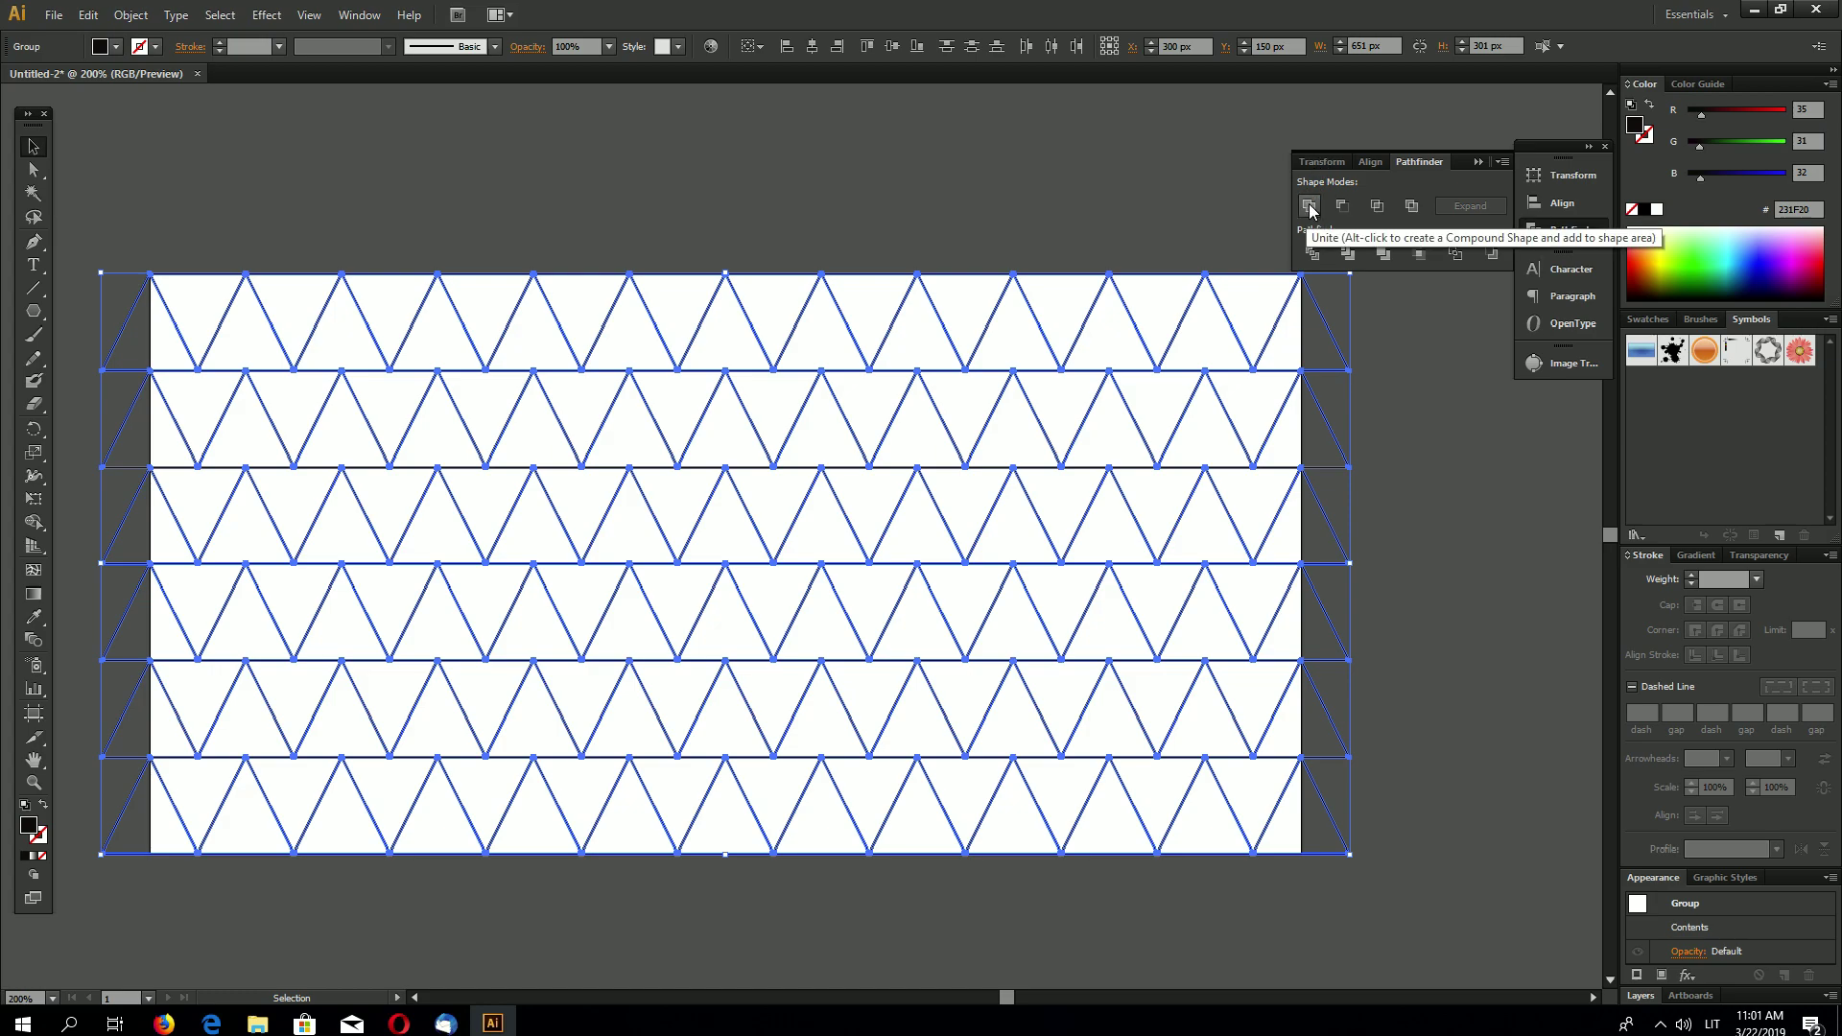
click(1308, 205)
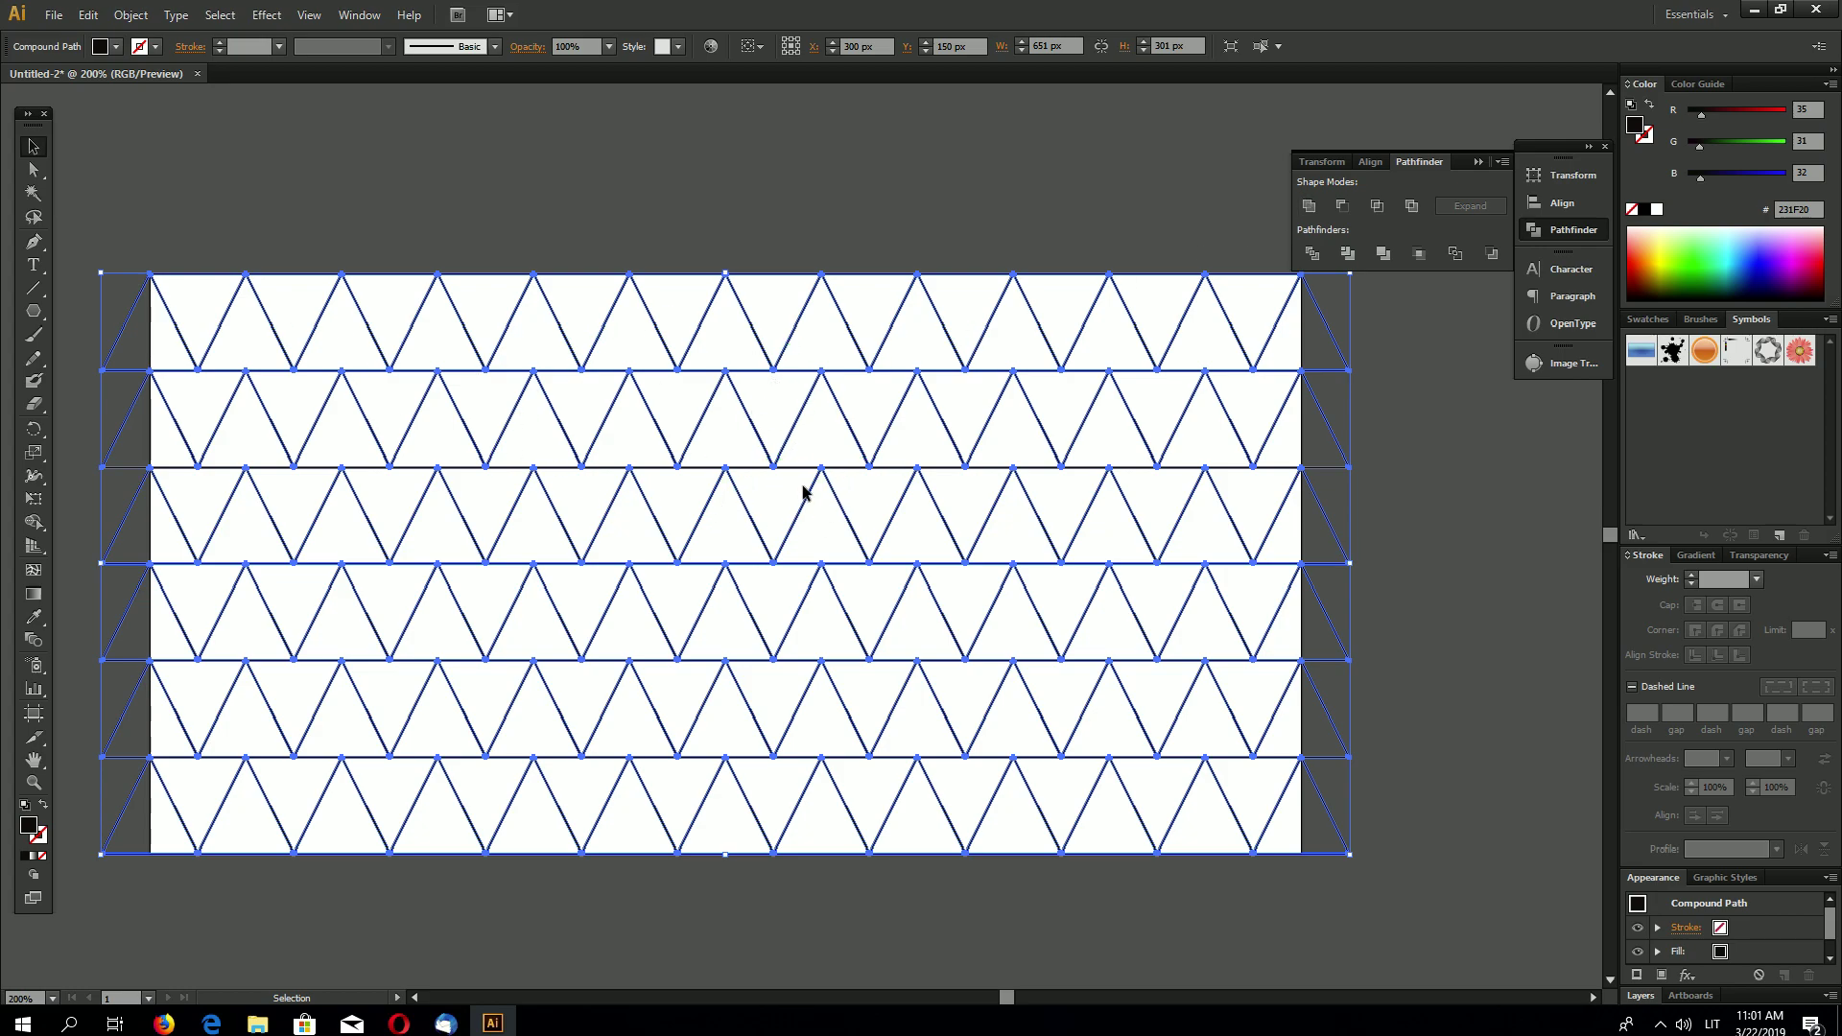
- Deselect, marquee-select the united grid to check it, then deselect again
click(1464, 487)
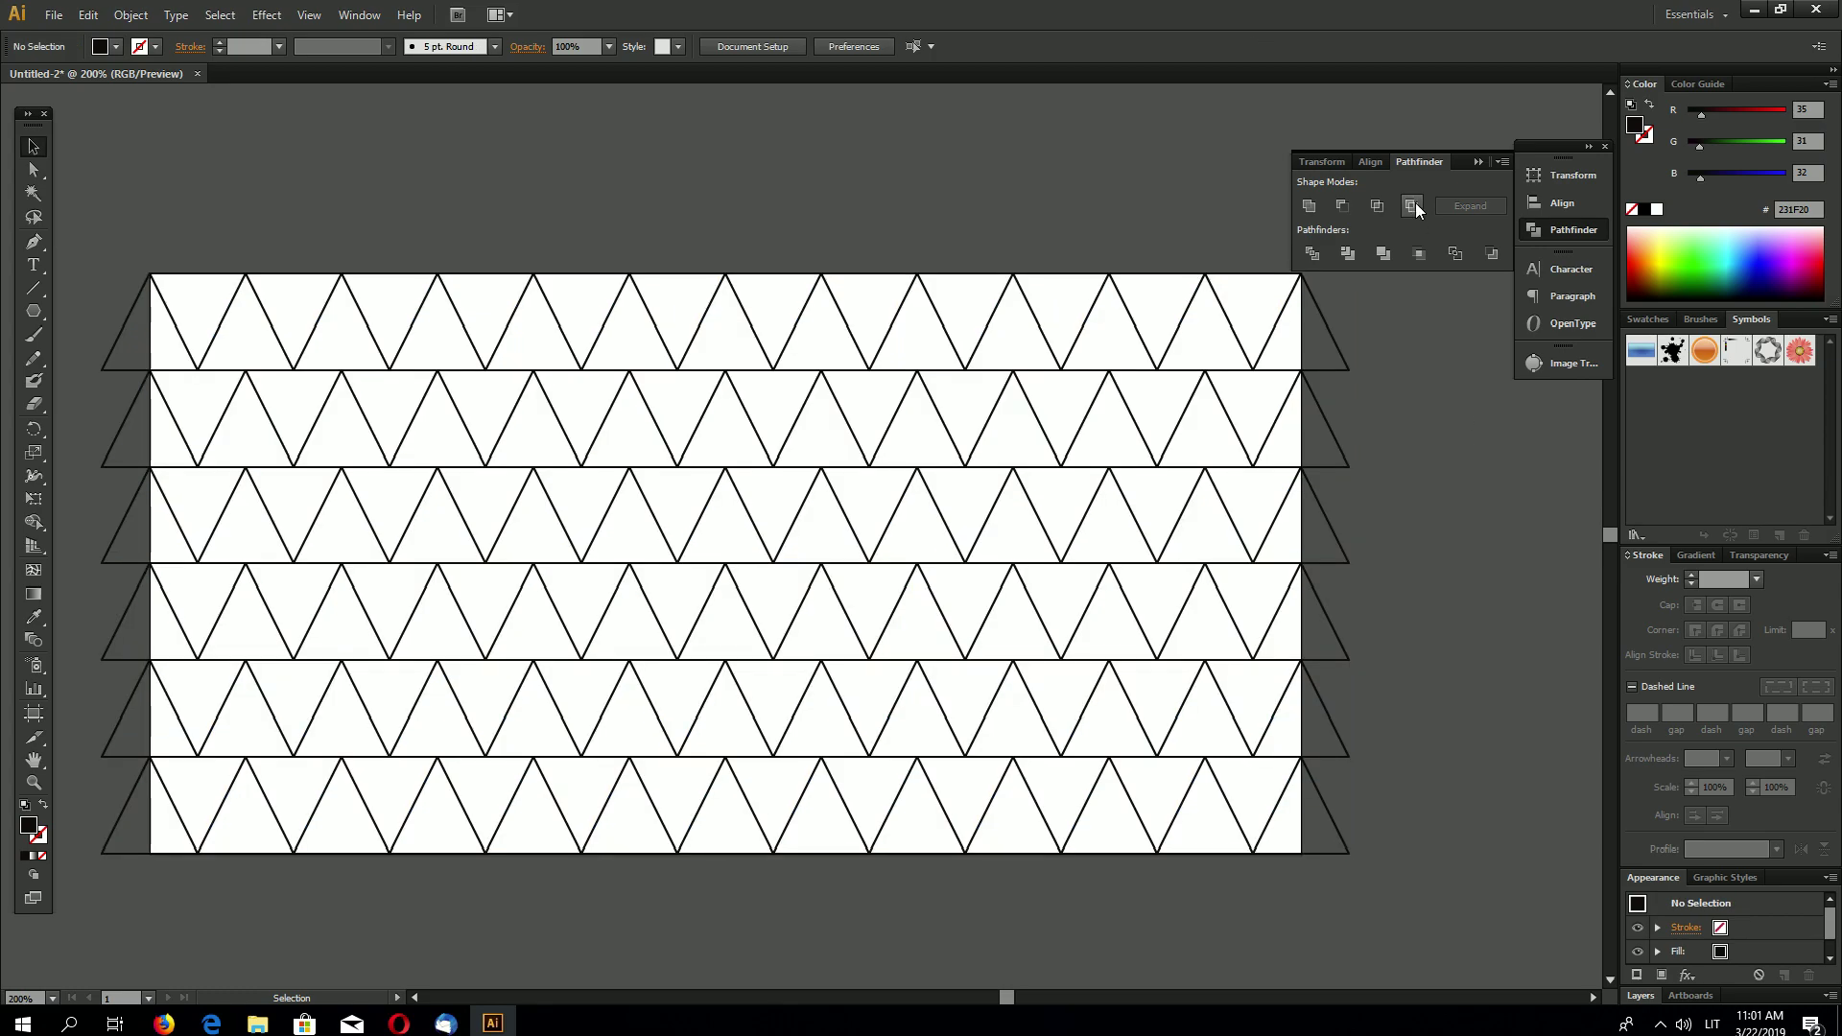
drag(93, 259, 149, 923)
click(1064, 203)
drag(34, 312, 78, 317)
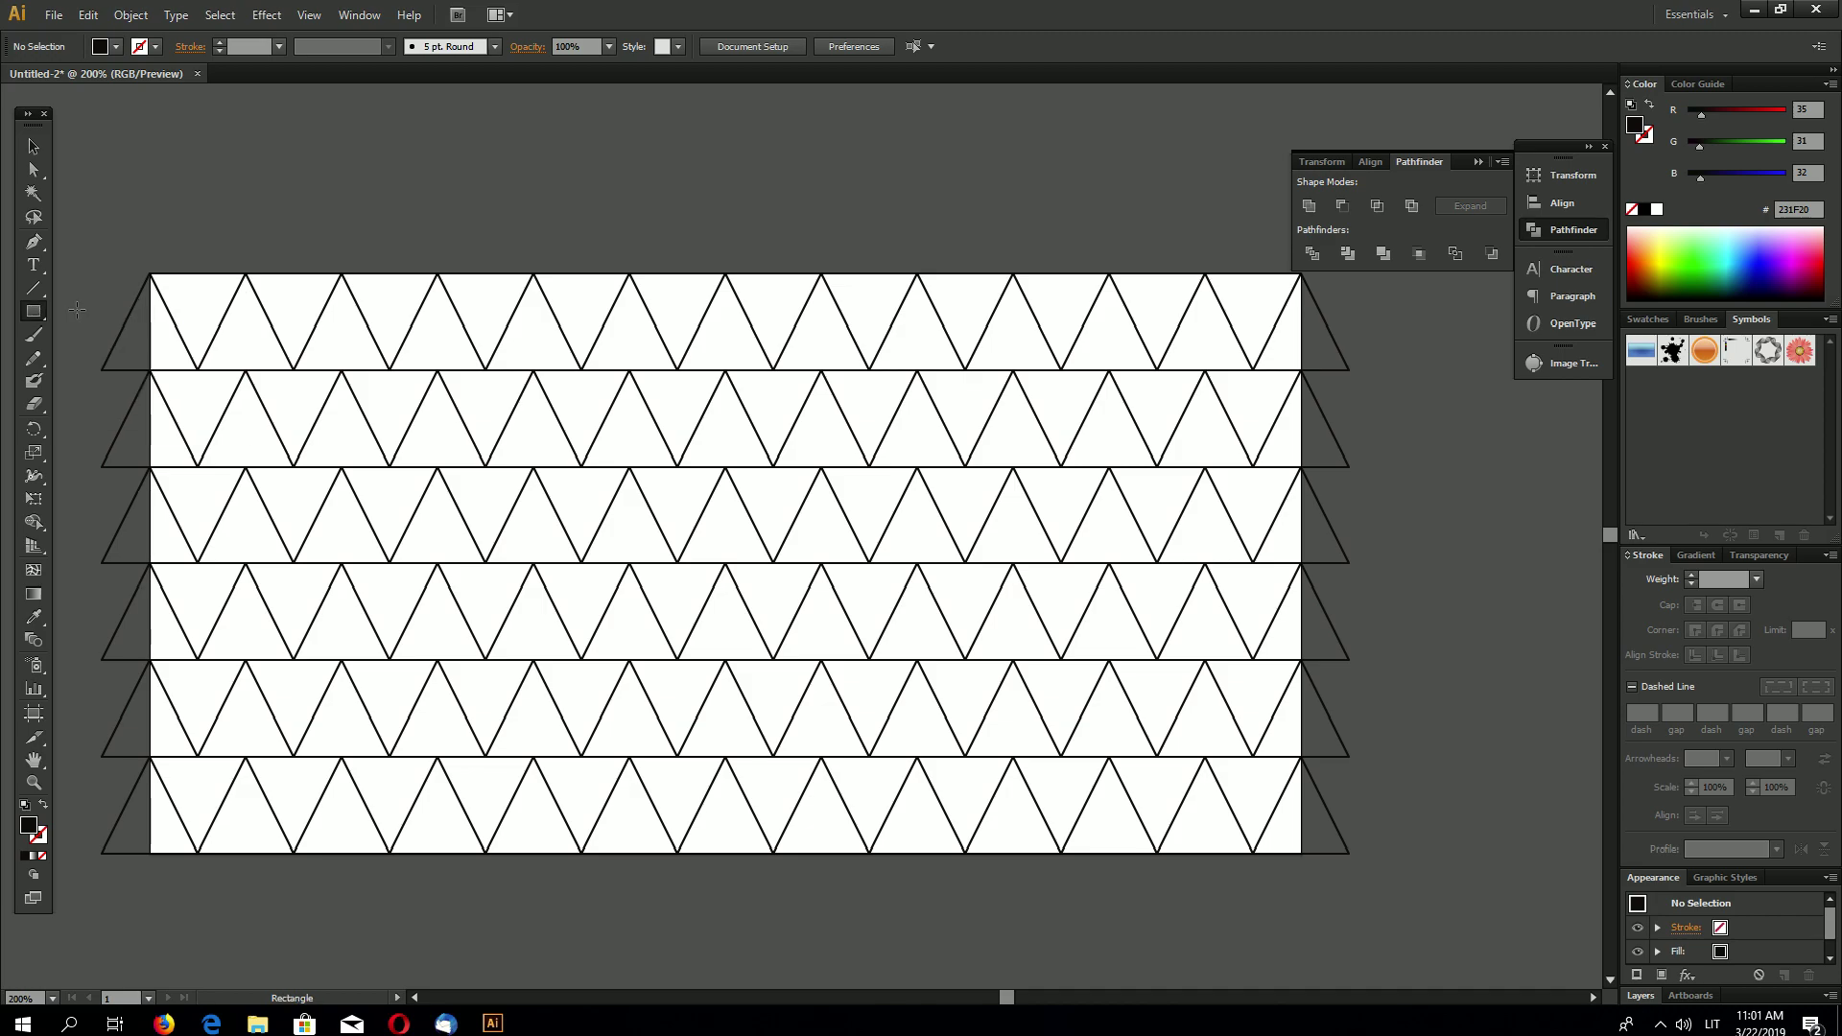
- Draw a 600 × 300 px black rectangle starting at the triangle grid's top-left corner
click(148, 273)
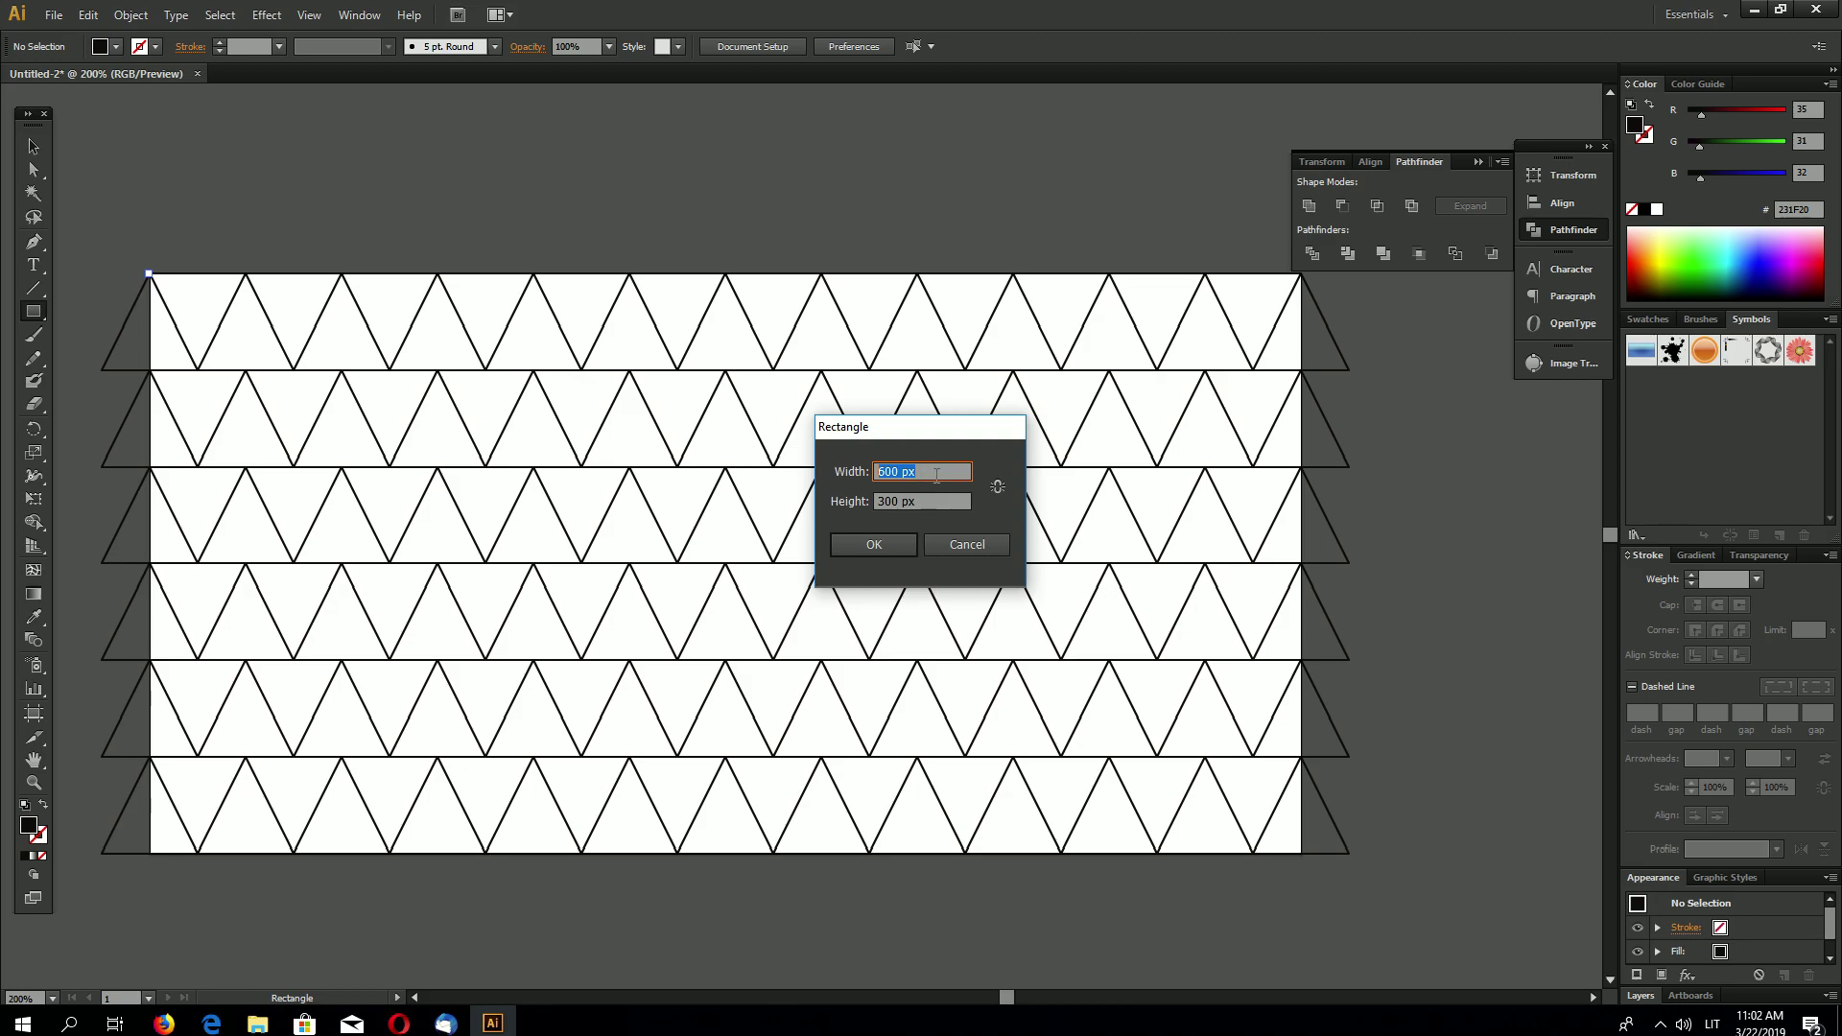
click(900, 544)
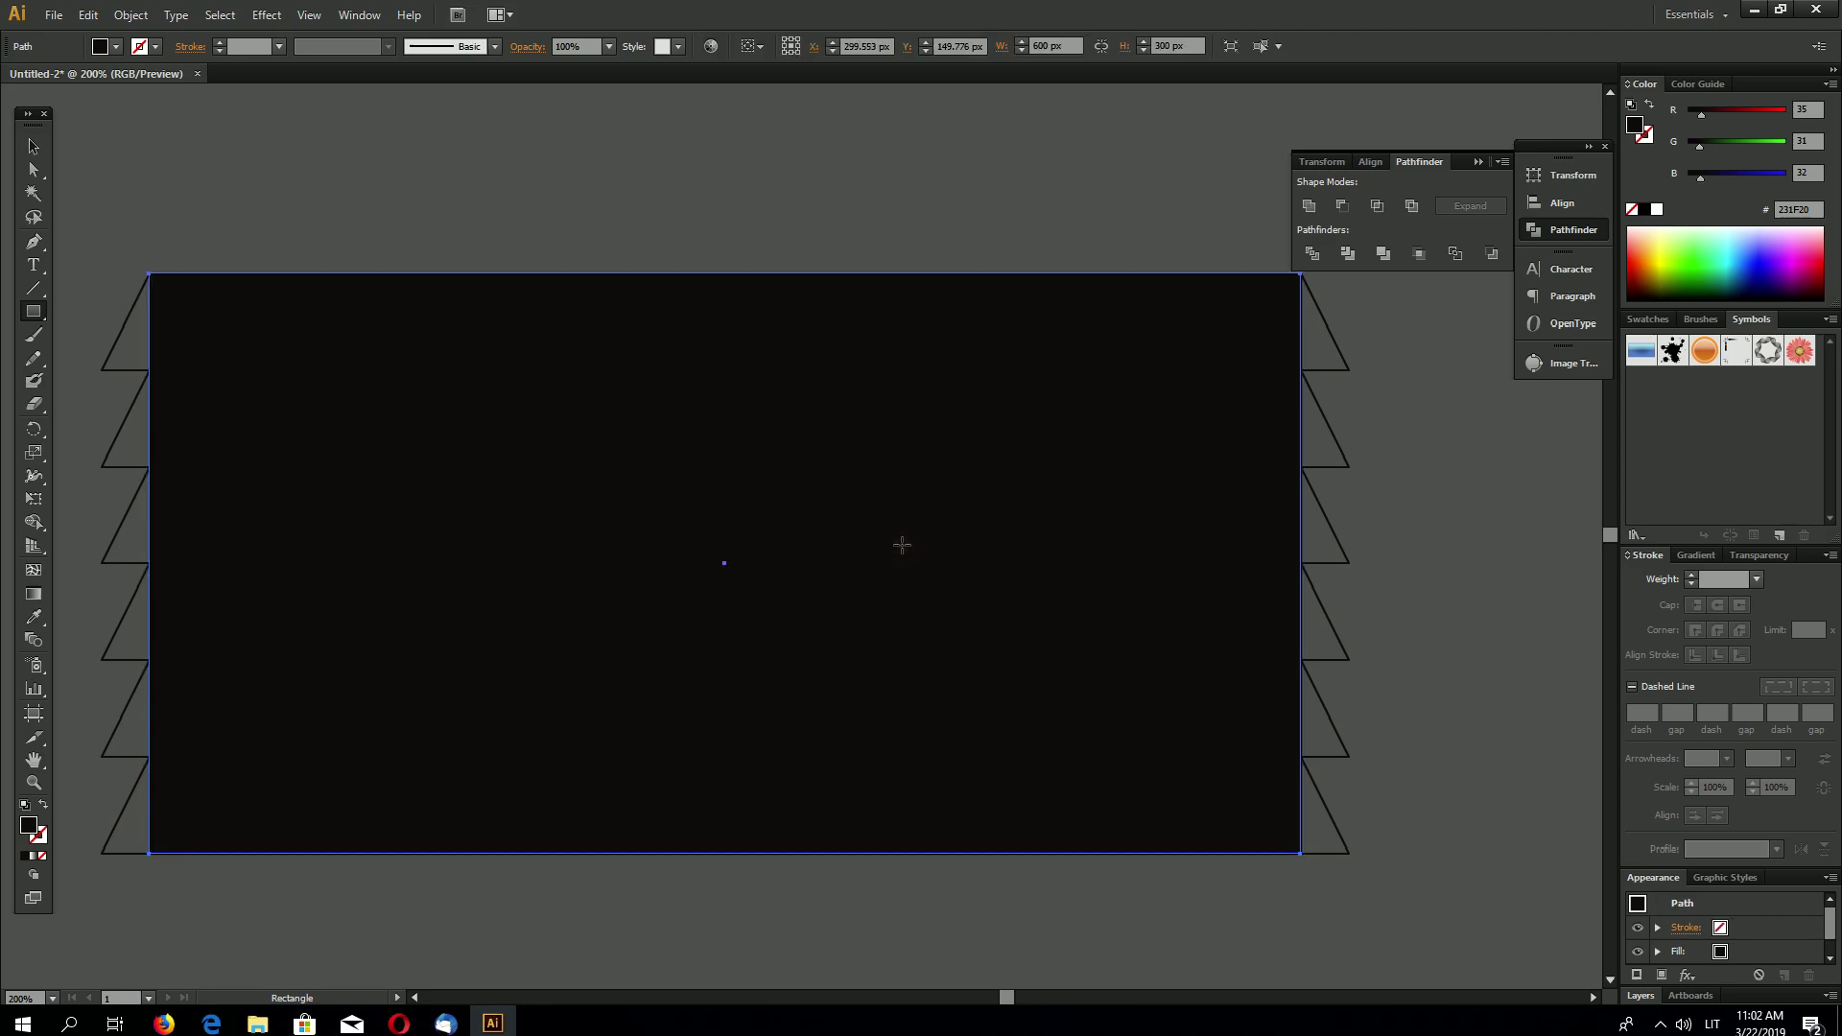
click(34, 784)
- Zoom into the corner and snap the black rectangle's top-left corner onto the grid's corner
drag(137, 264, 180, 295)
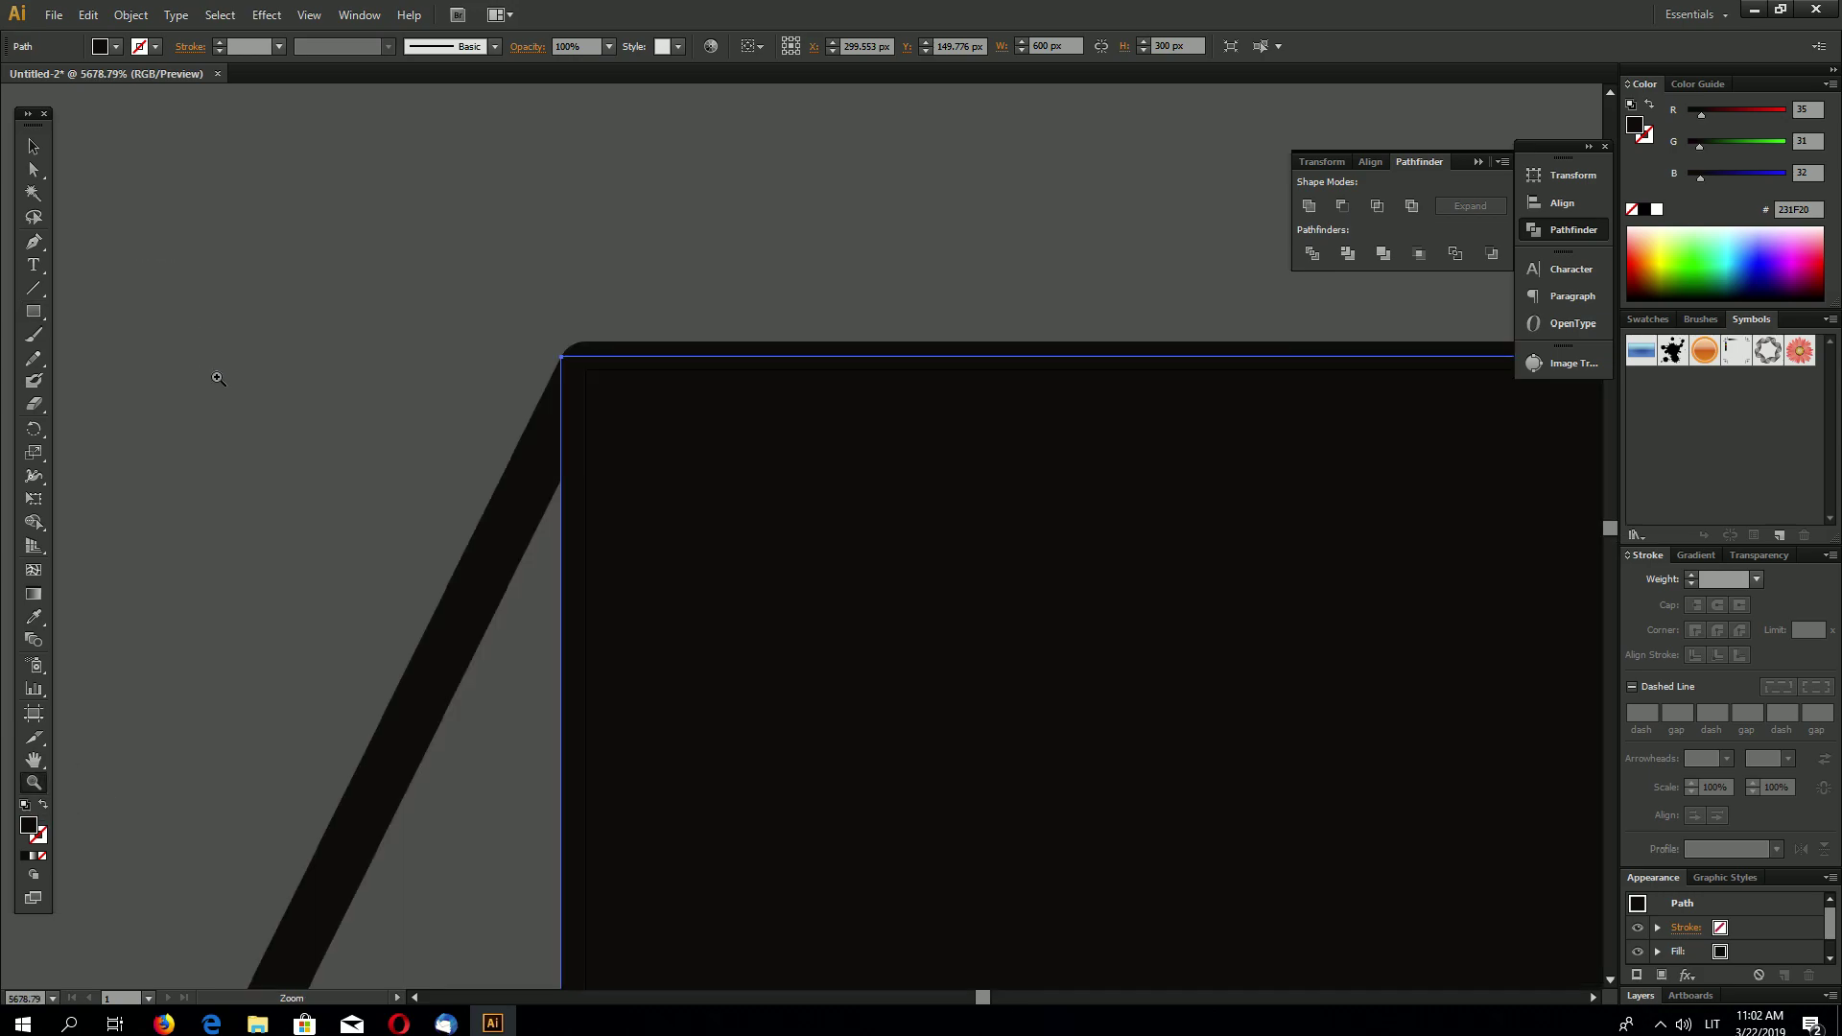
click(34, 146)
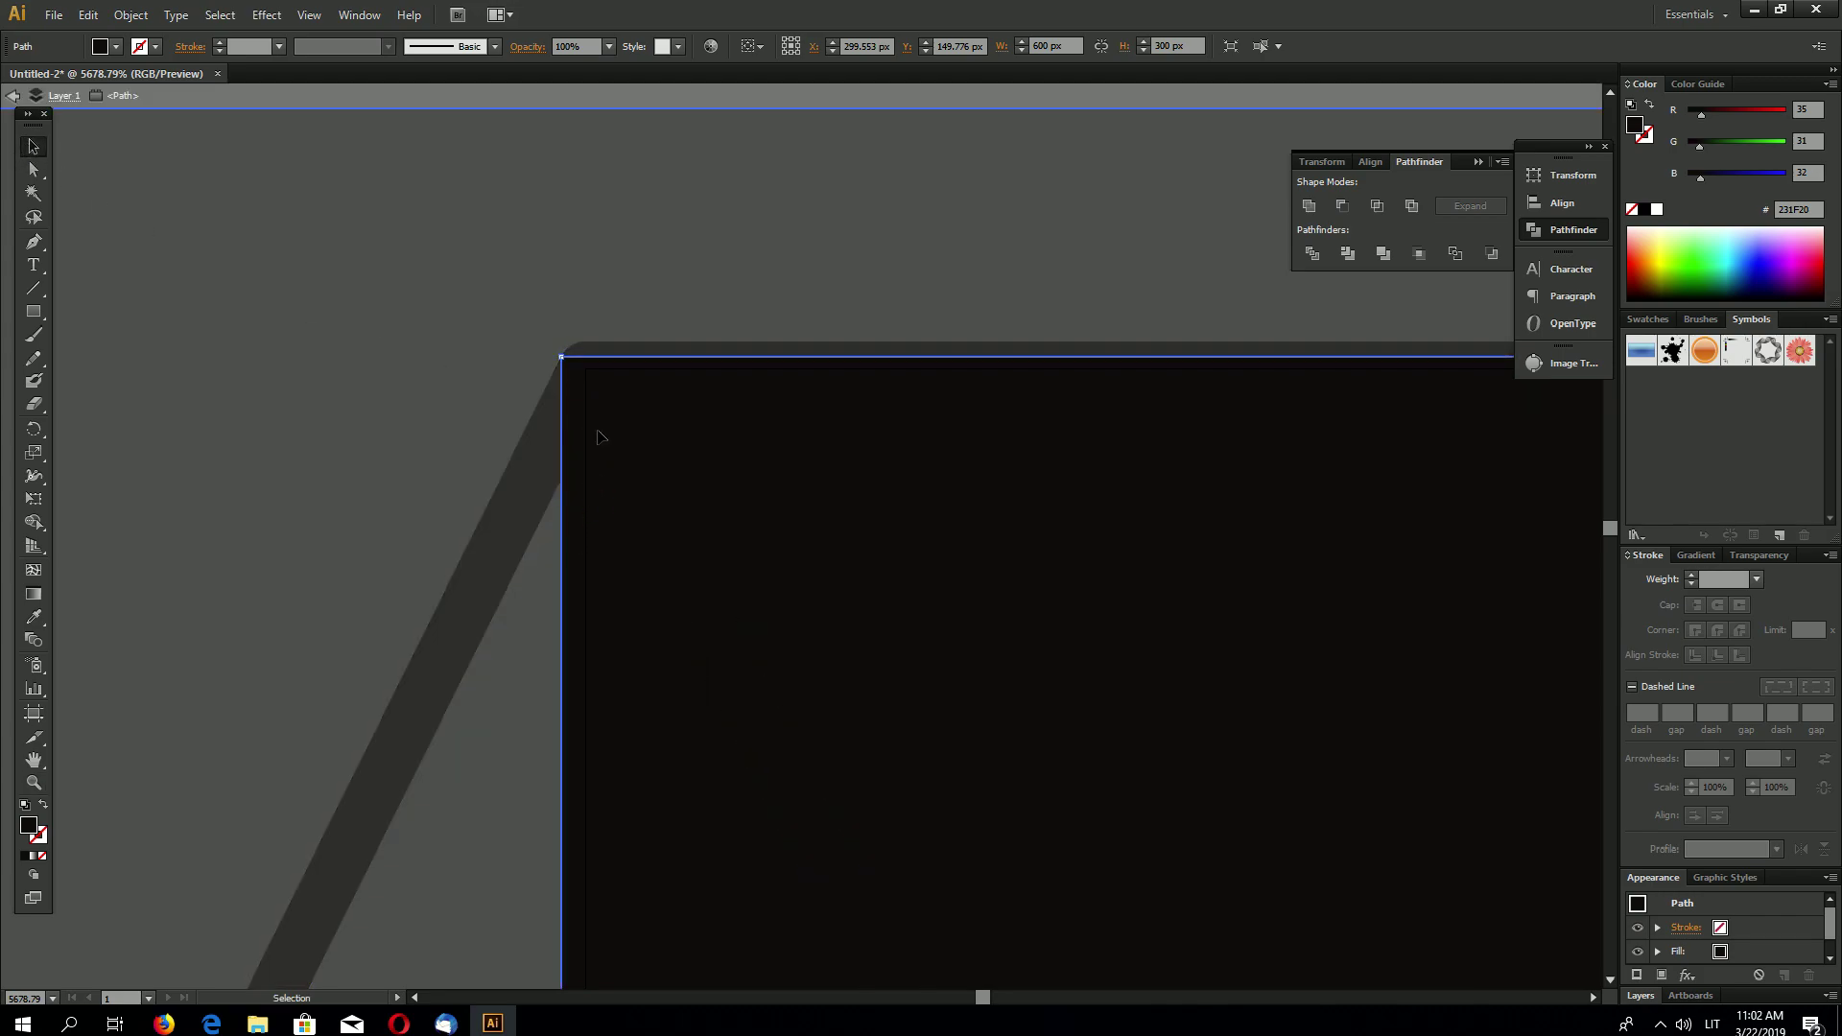
click(568, 232)
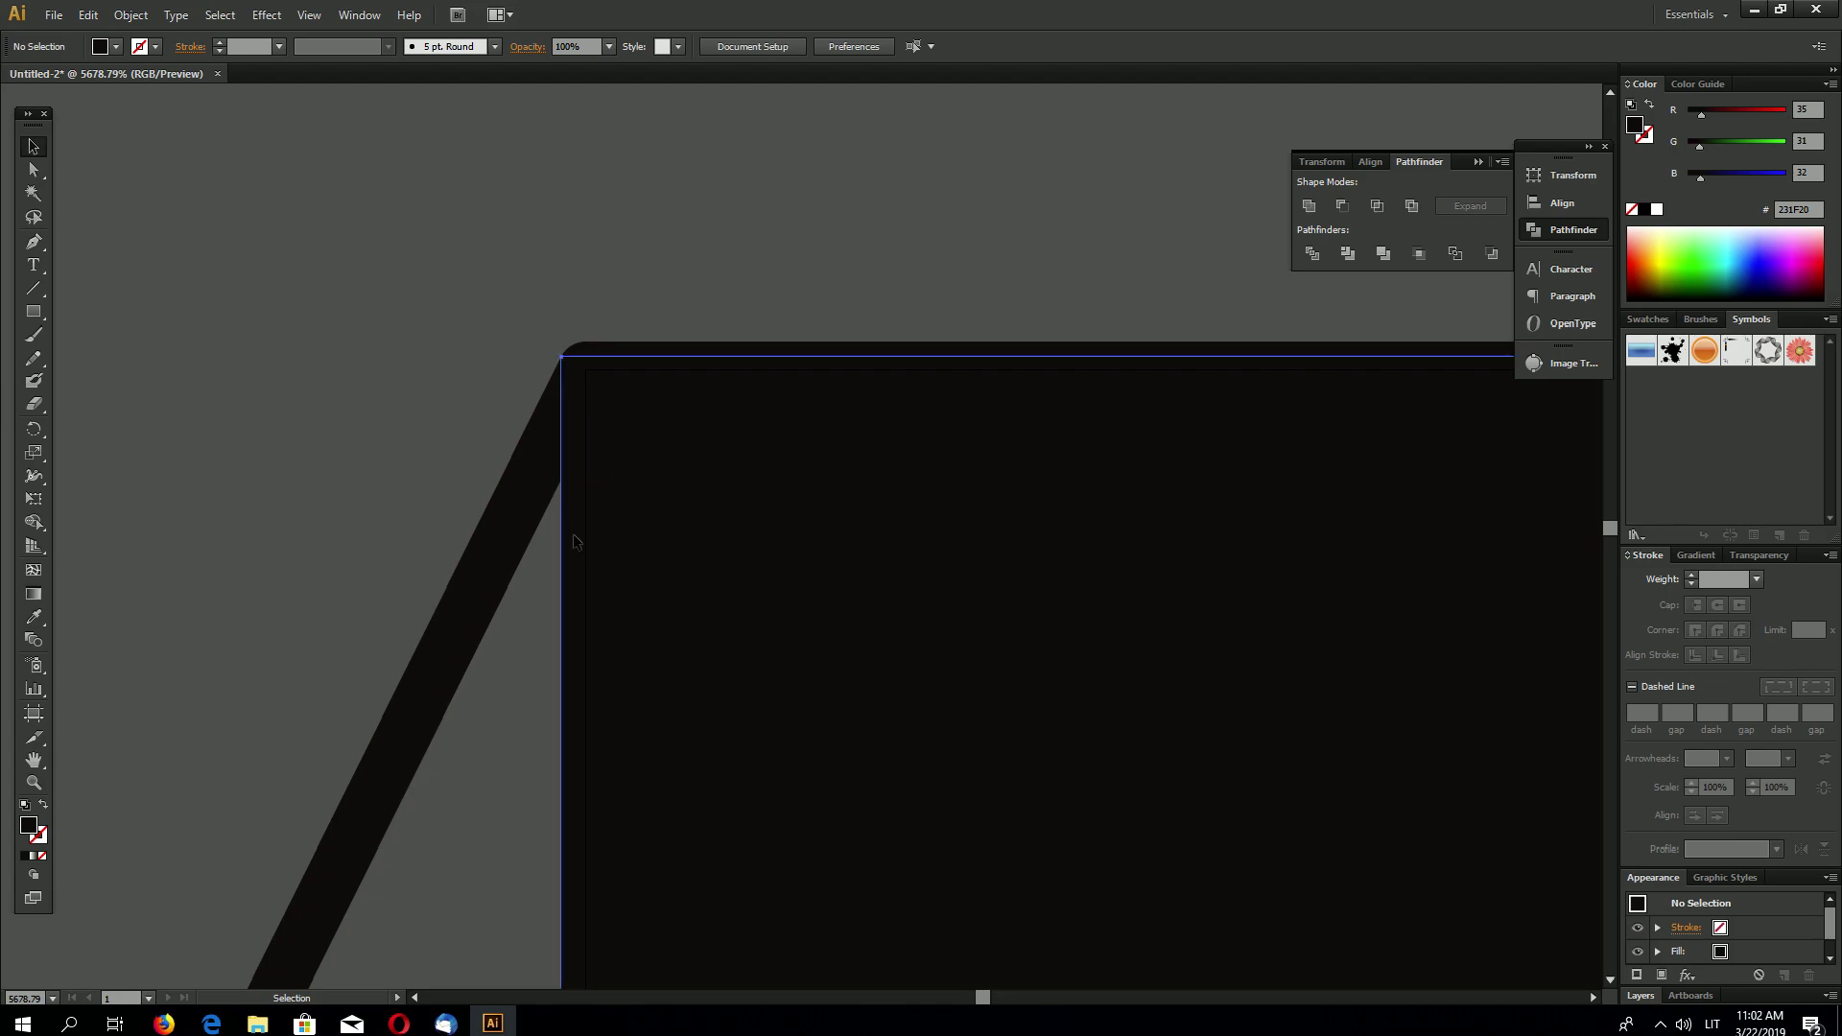
drag(575, 537, 719, 396)
click(682, 204)
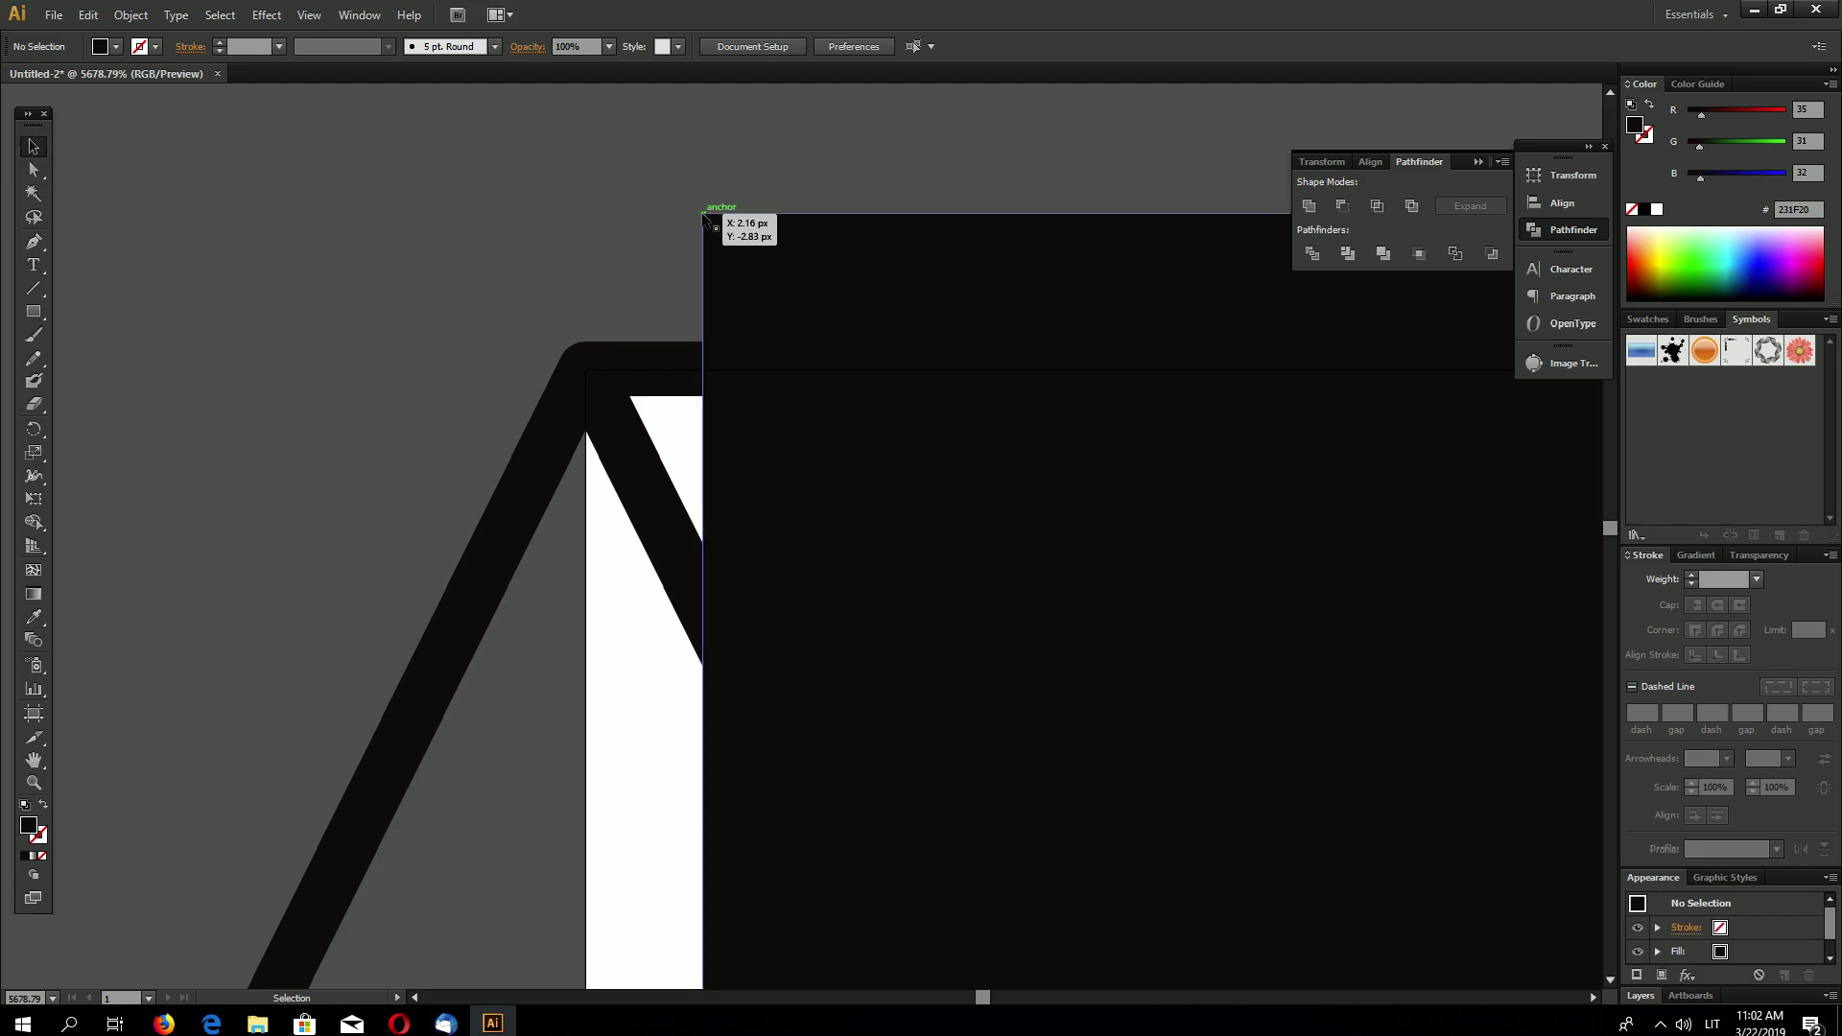
drag(705, 218, 587, 371)
click(461, 357)
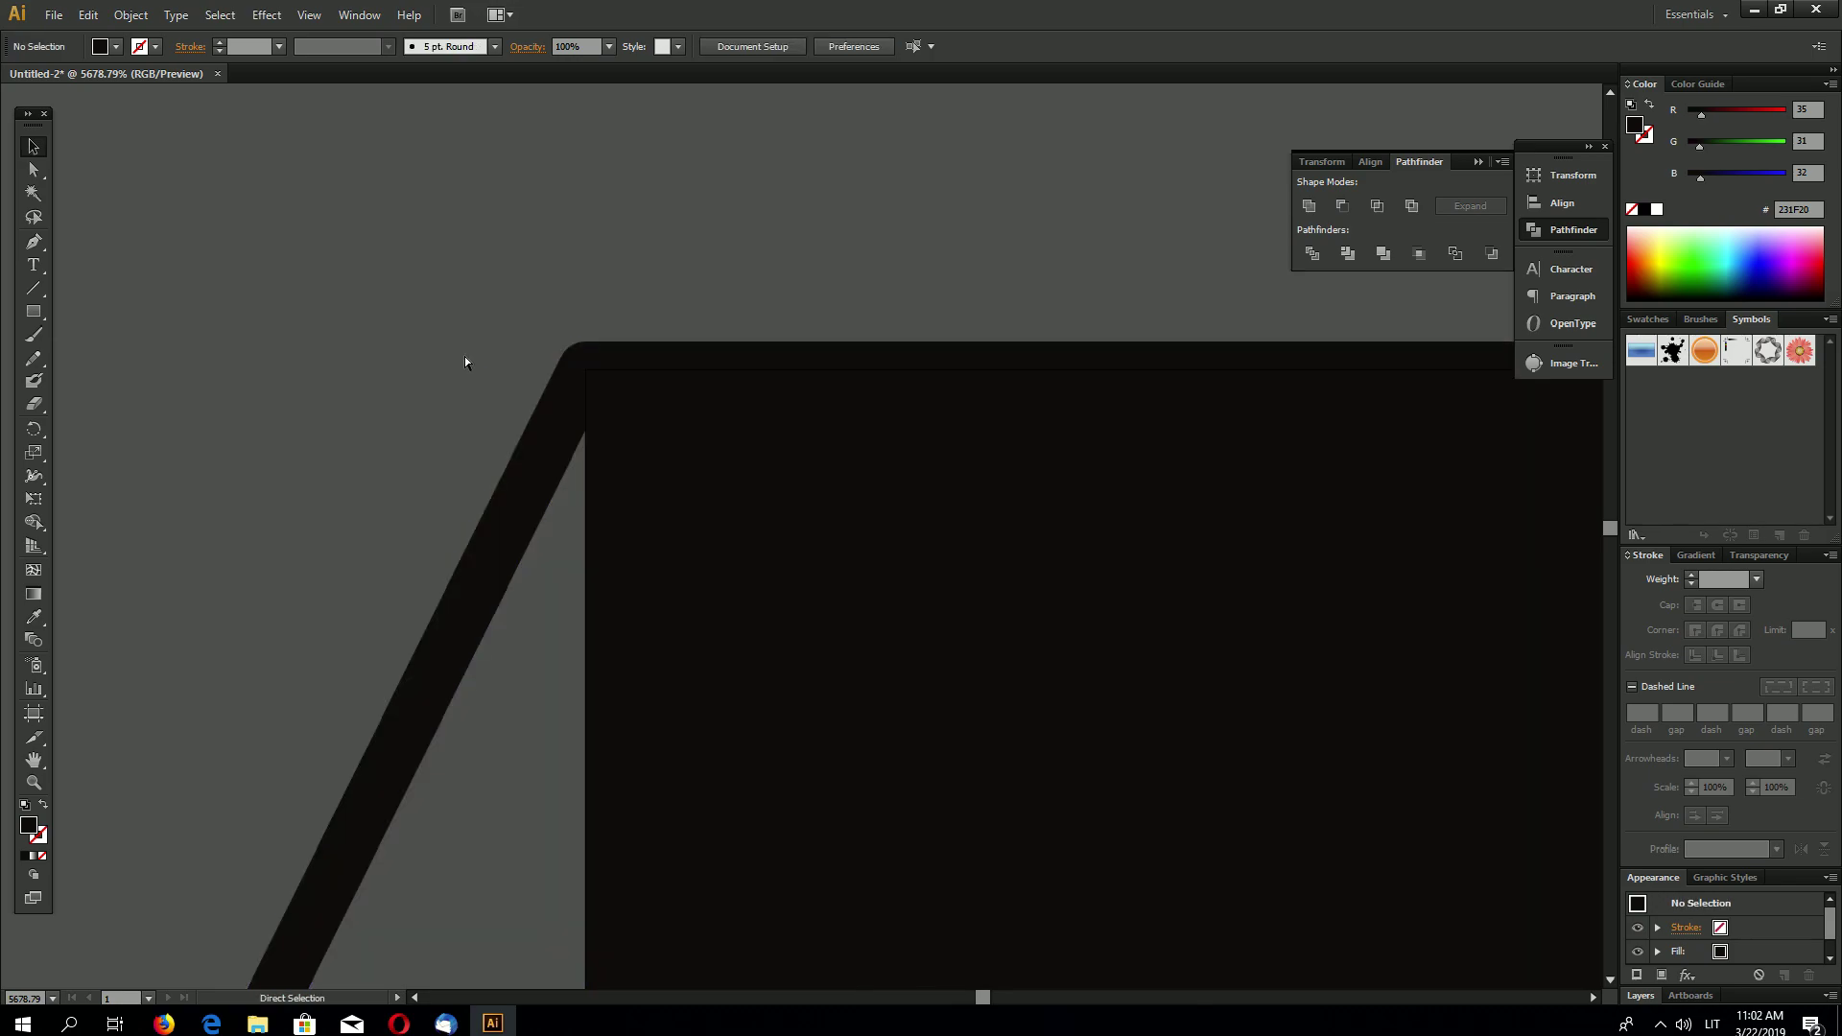
- Zoom back out to about 150% to view the aligned rectangle
key(ctrl+minus)
key(ctrl+minus)
key(ctrl+minus)
key(ctrl+minus)
key(ctrl+minus)
key(ctrl+minus)
key(ctrl+minus)
key(ctrl+minus)
key(ctrl+minus)
key(ctrl+minus)
key(ctrl+minus)
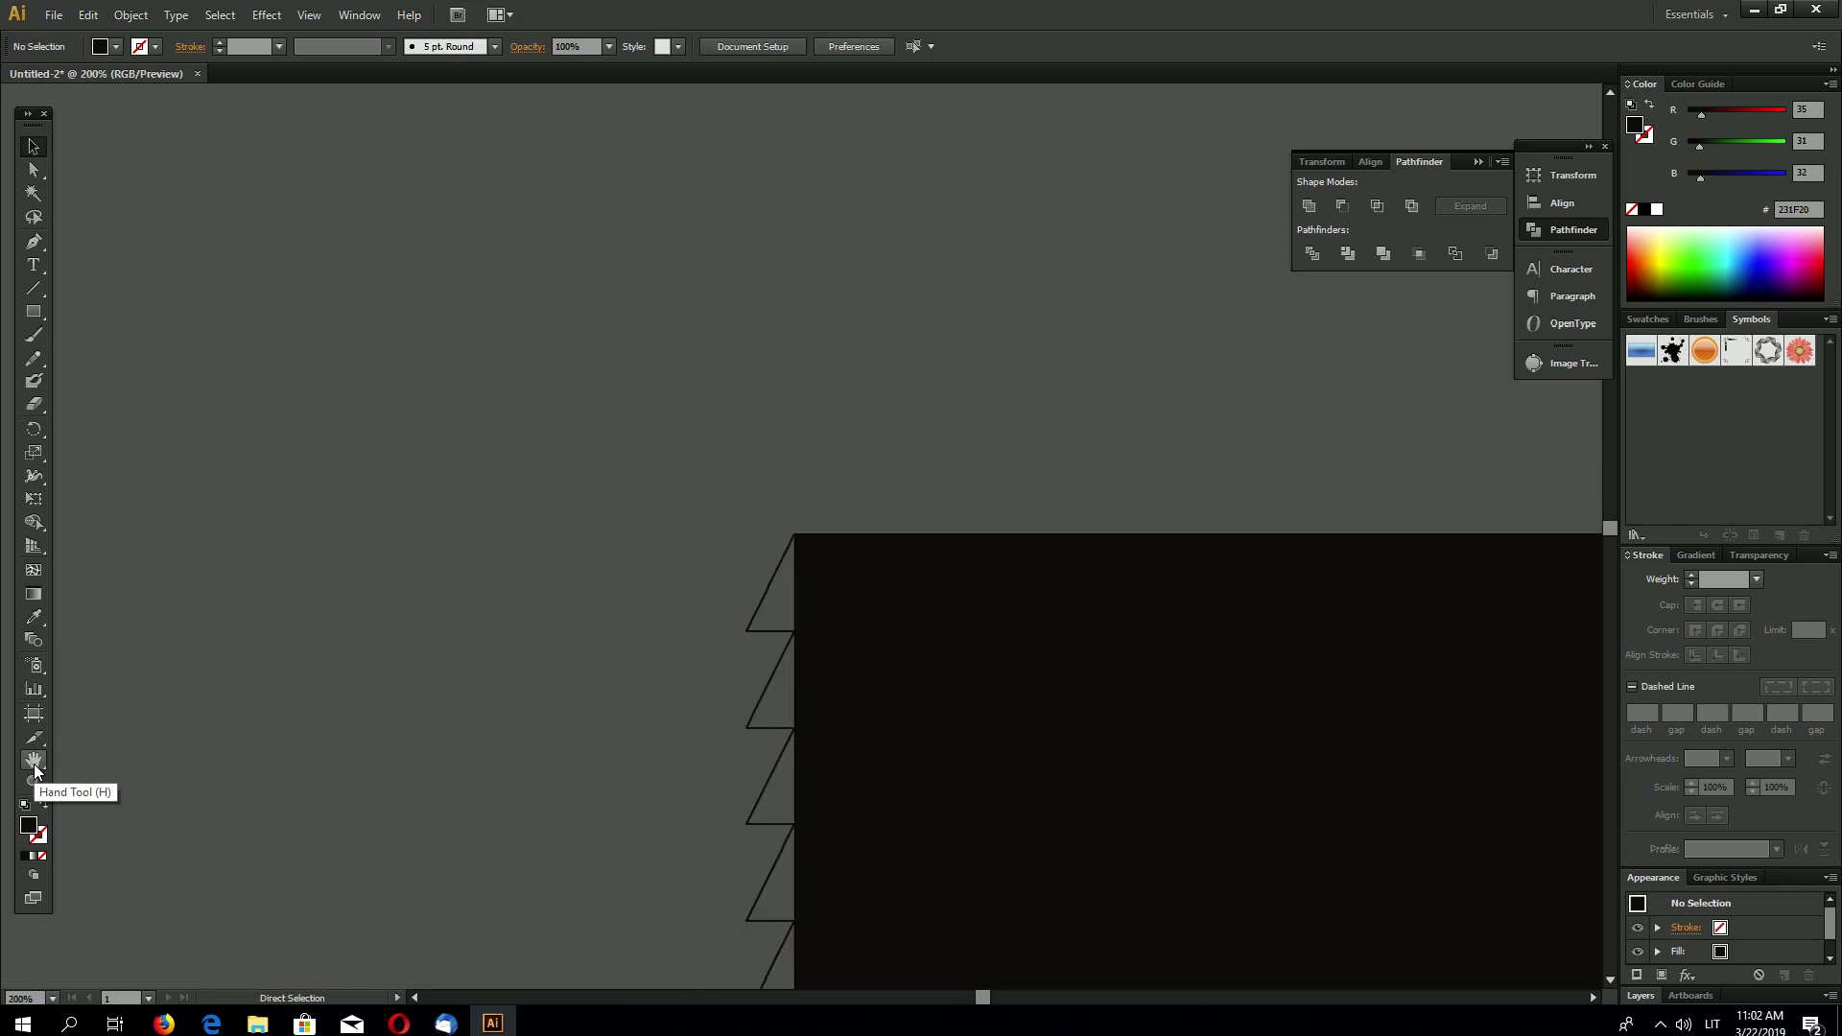
key(ctrl+plus)
key(ctrl+plus)
key(ctrl+plus)
key(ctrl+plus)
key(ctrl+plus)
key(ctrl+plus)
key(ctrl+plus)
key(ctrl+plus)
key(ctrl+plus)
key(ctrl+plus)
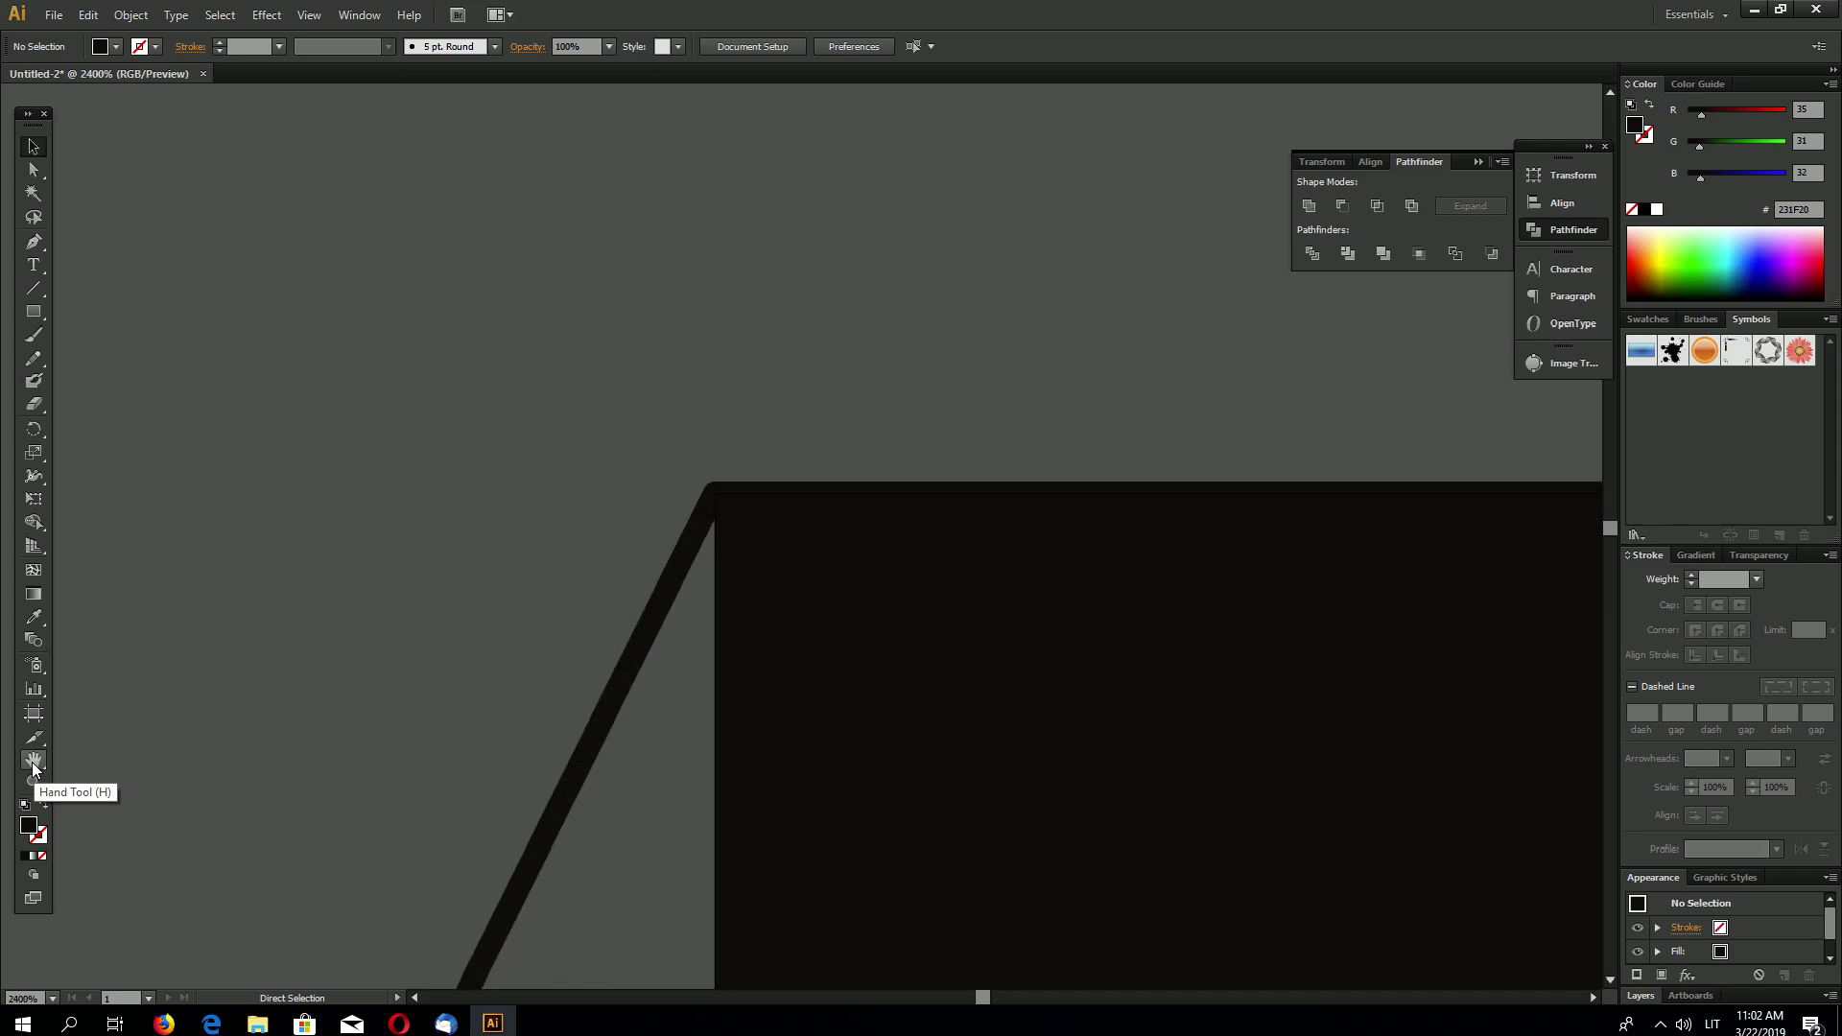
key(ctrl+minus)
key(ctrl+minus)
key(ctrl+minus)
key(ctrl+minus)
key(ctrl+minus)
key(ctrl+minus)
key(ctrl+minus)
key(ctrl+minus)
key(ctrl+minus)
key(ctrl+minus)
key(ctrl+minus)
key(ctrl+minus)
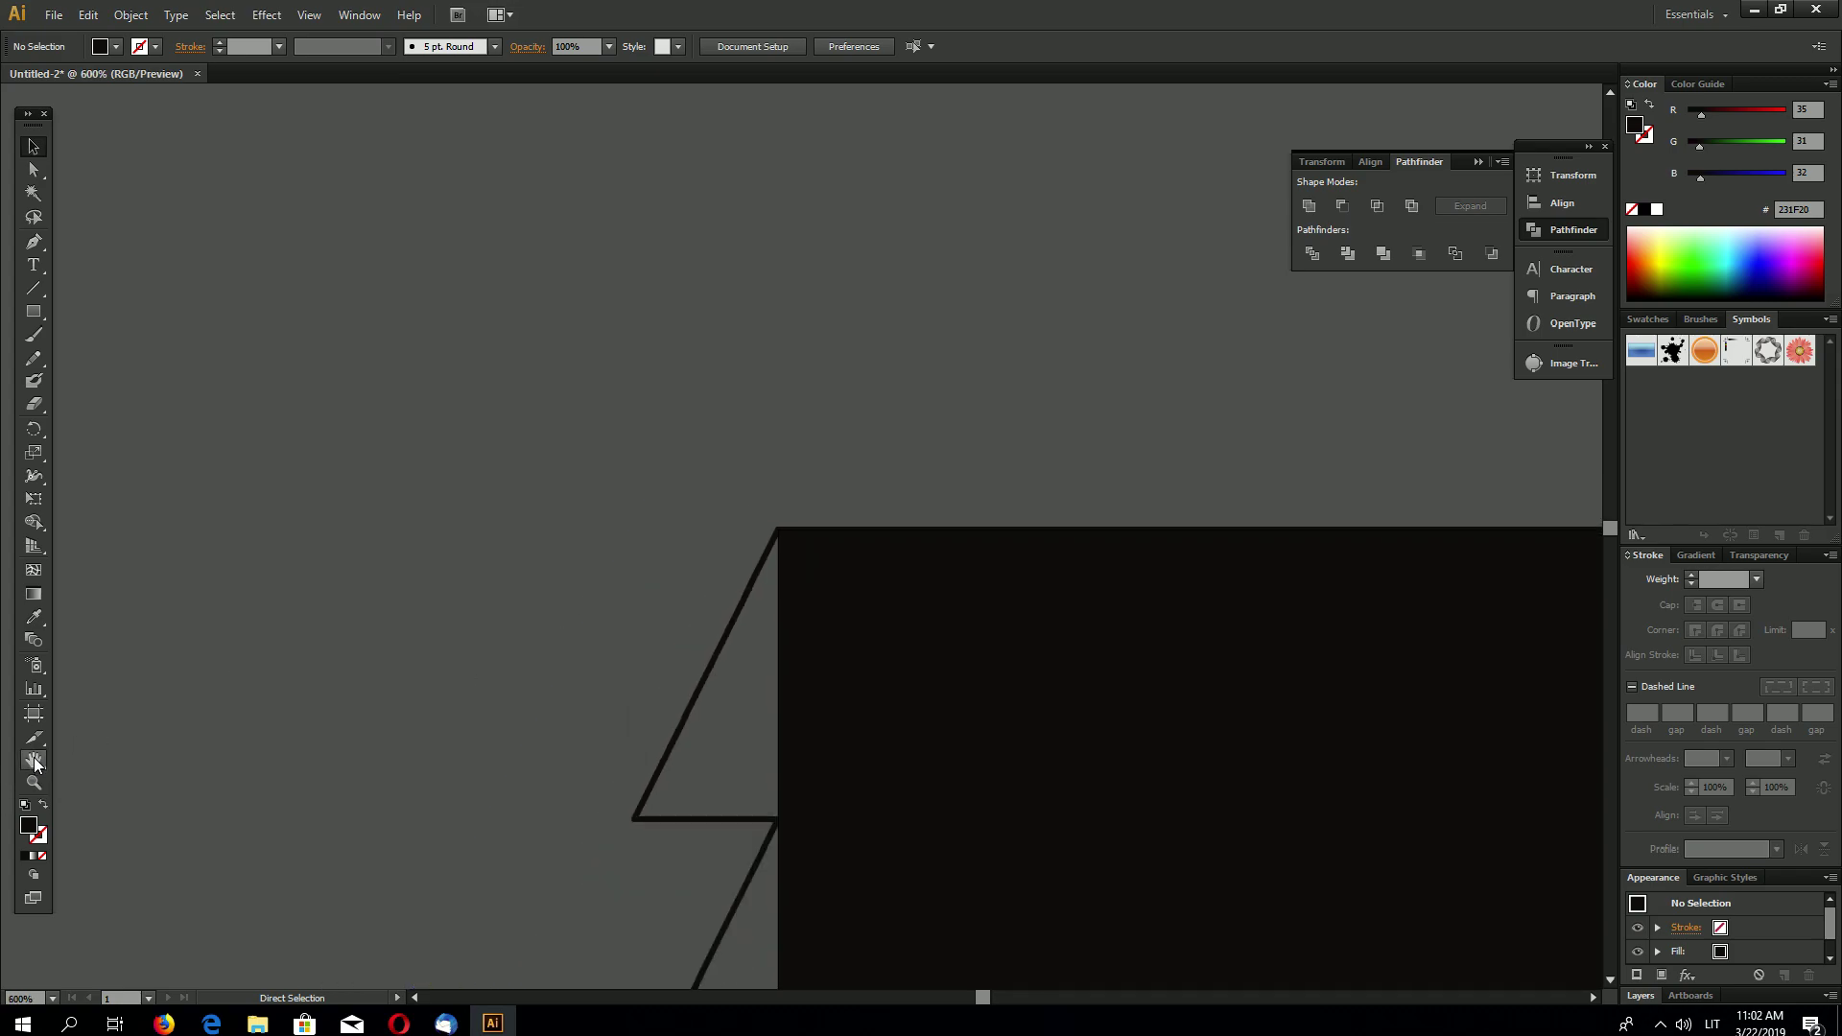
click(34, 760)
key(ctrl+plus)
key(ctrl+plus)
key(ctrl+plus)
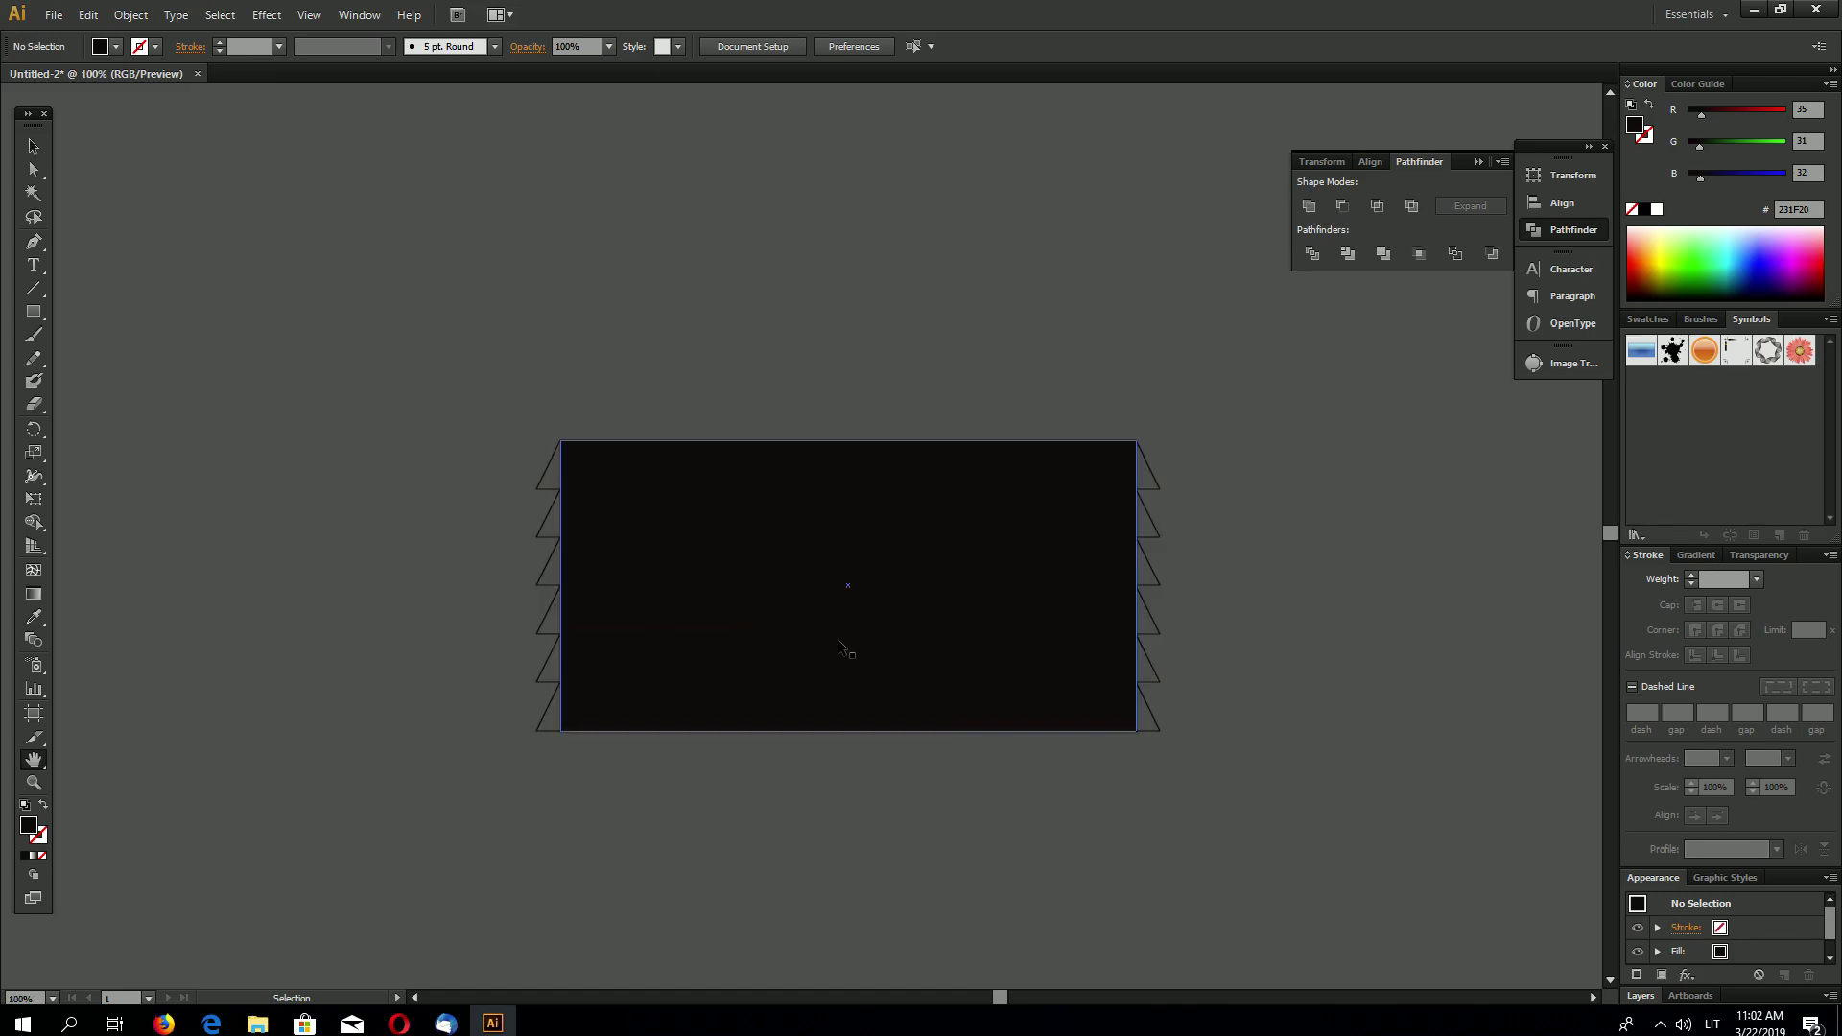
key(ctrl+minus)
- Combine the rectangle with the triangle grid and expand its appearance into plain paths
key(v)
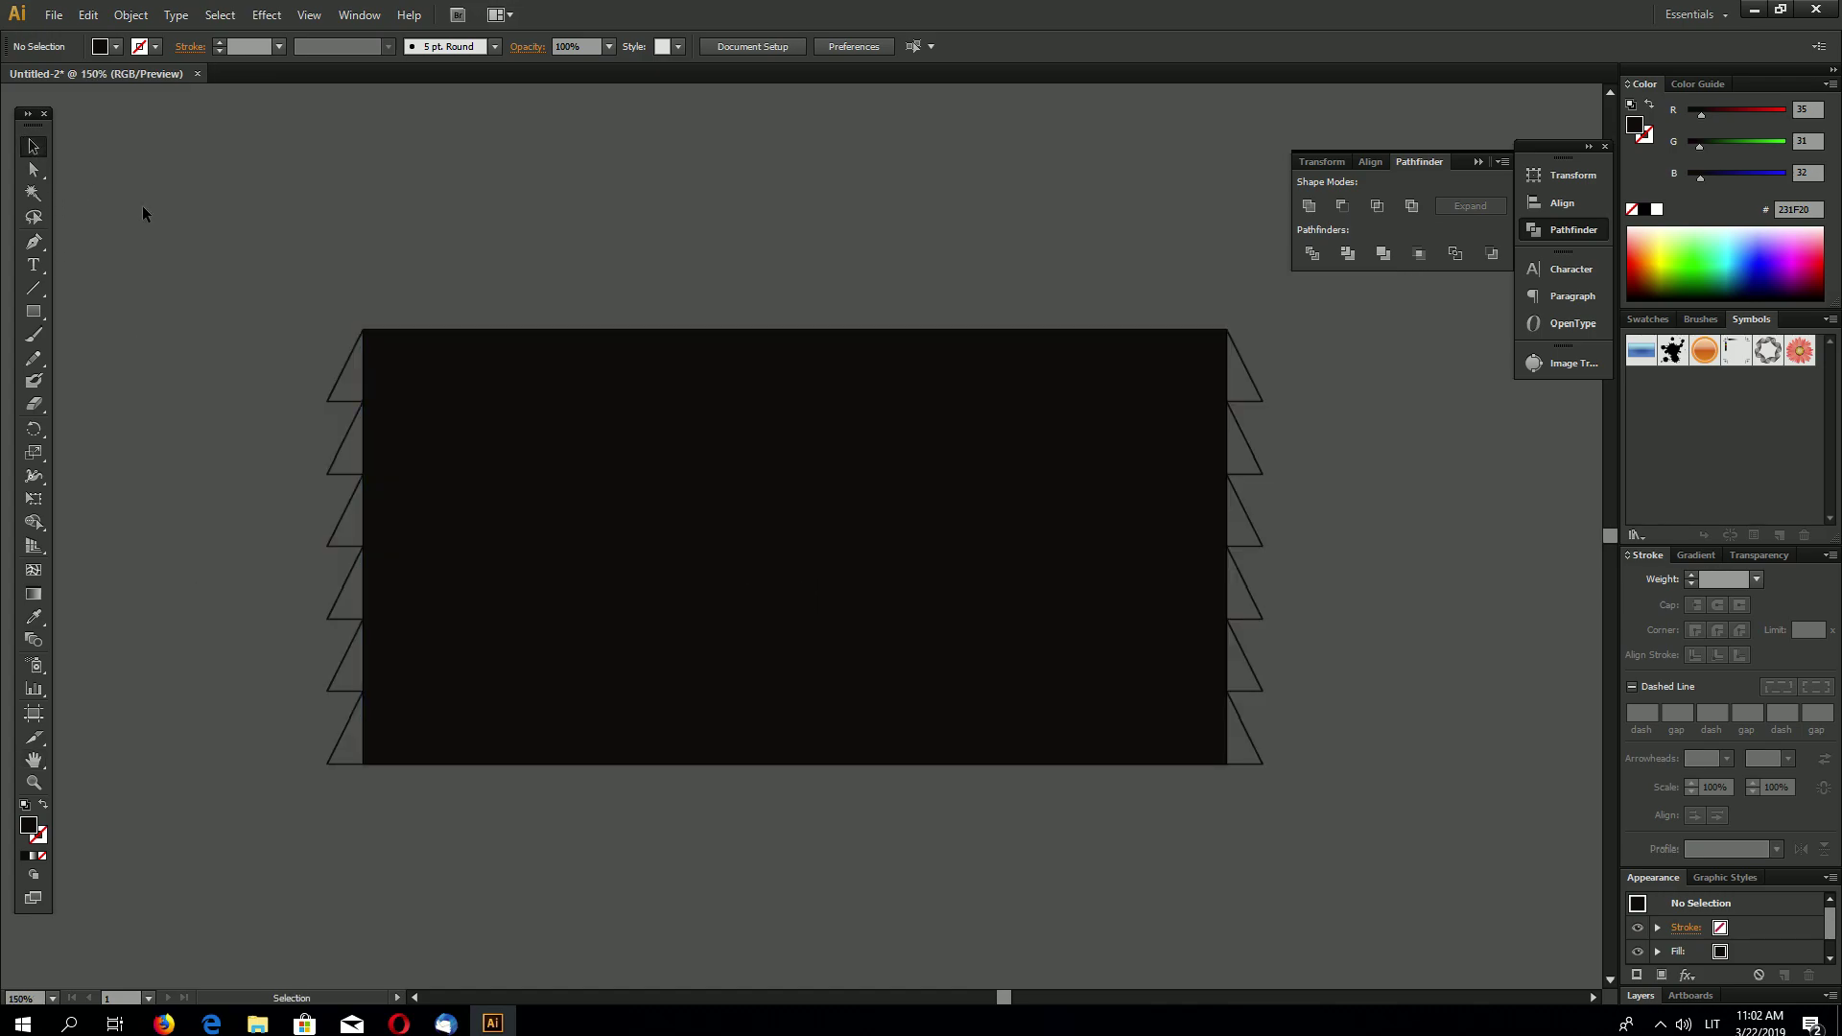
key(ctrl+a)
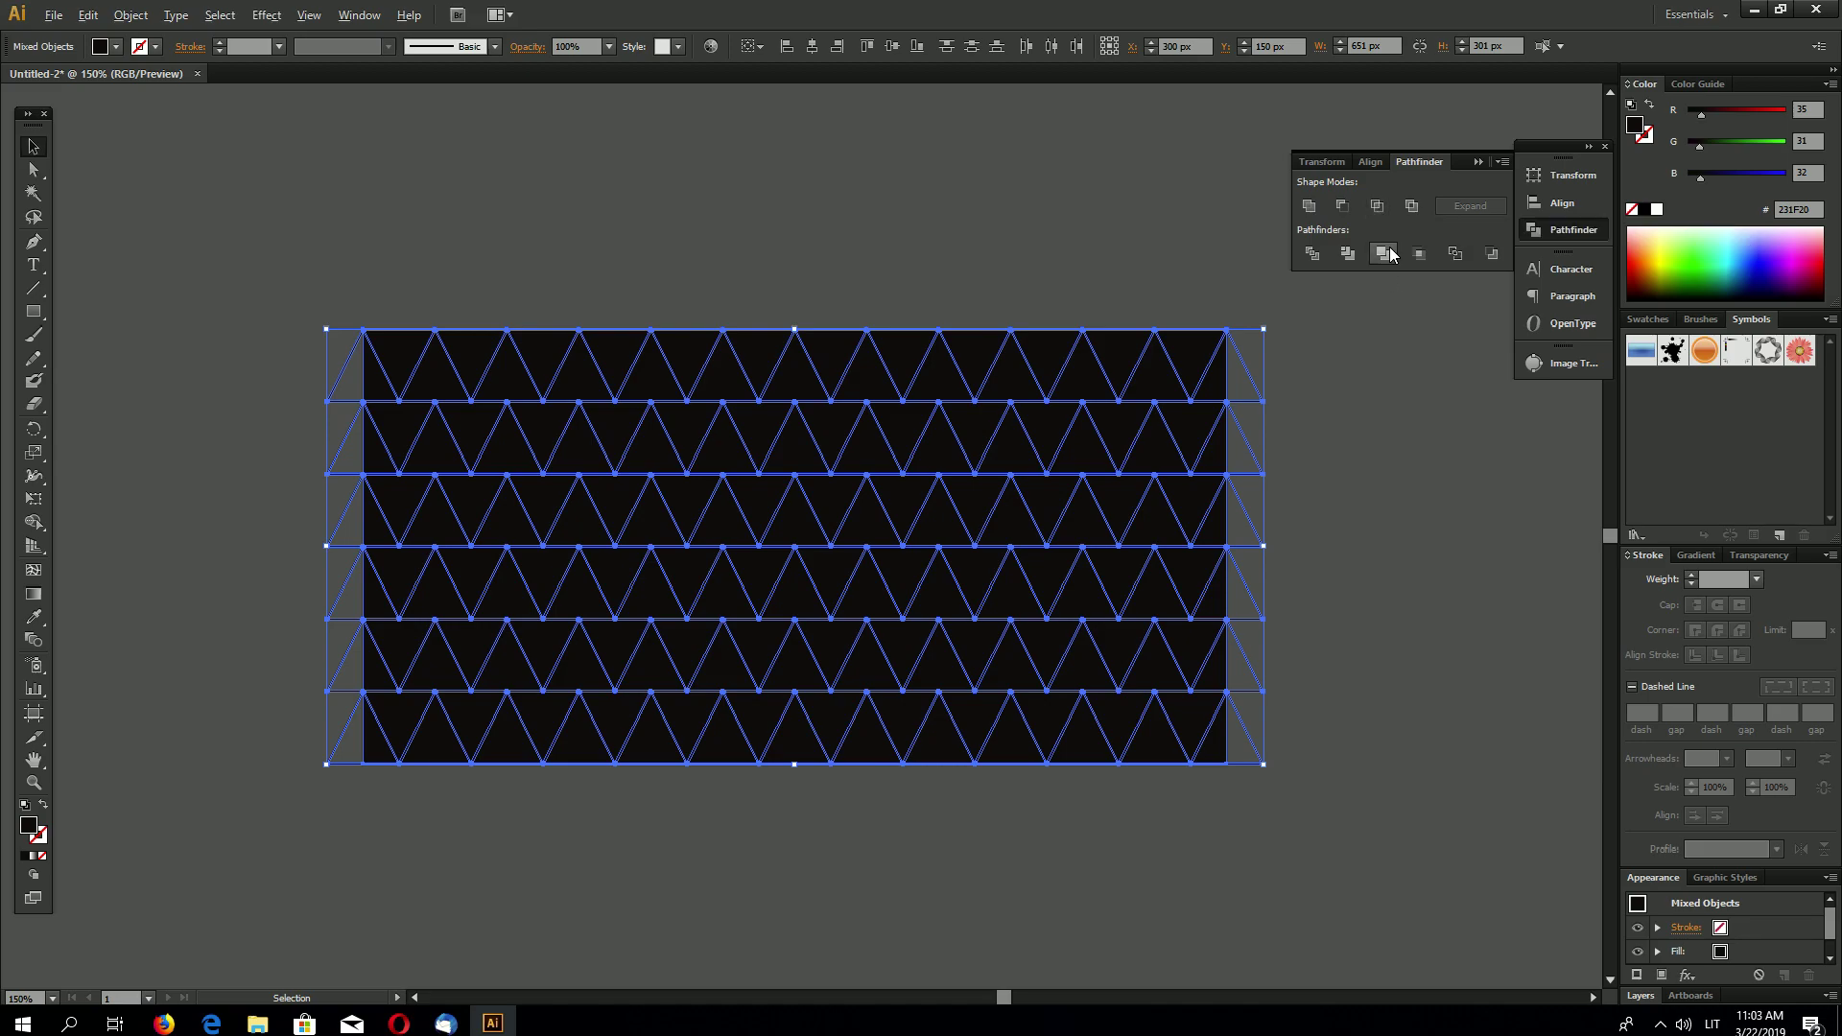
alt+click(1377, 207)
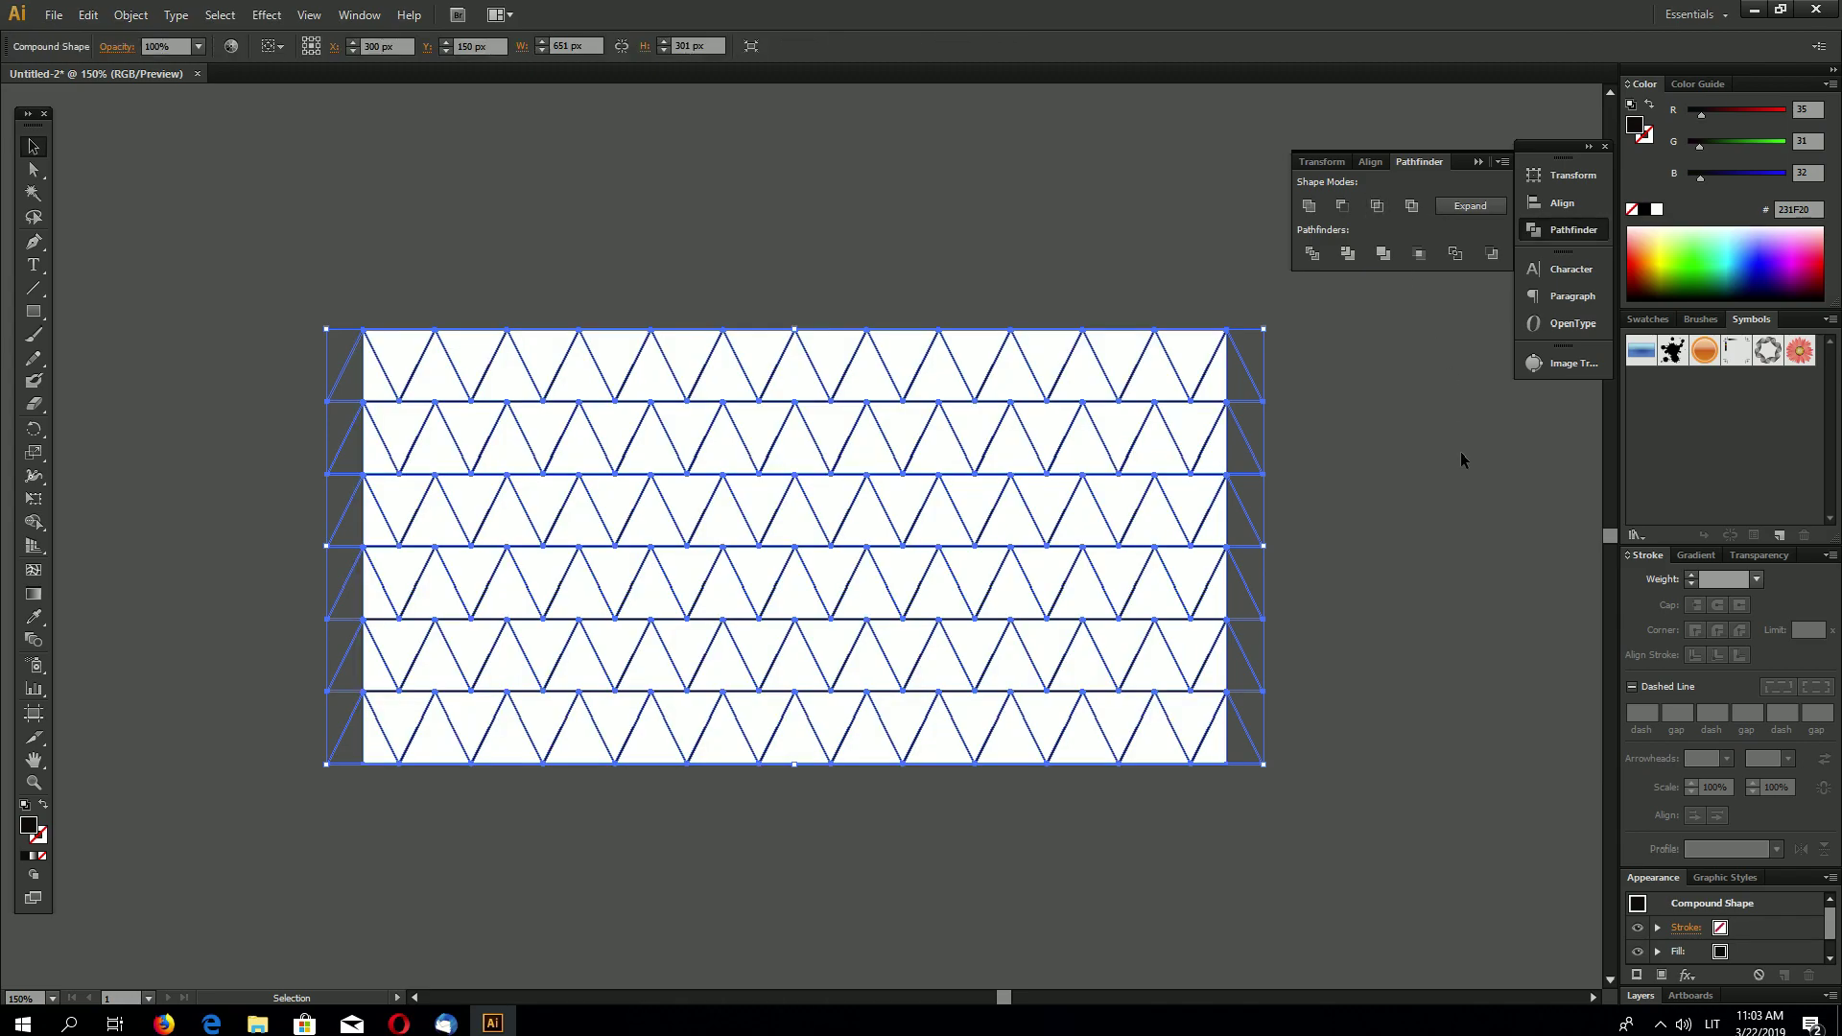
click(131, 14)
click(168, 241)
click(535, 251)
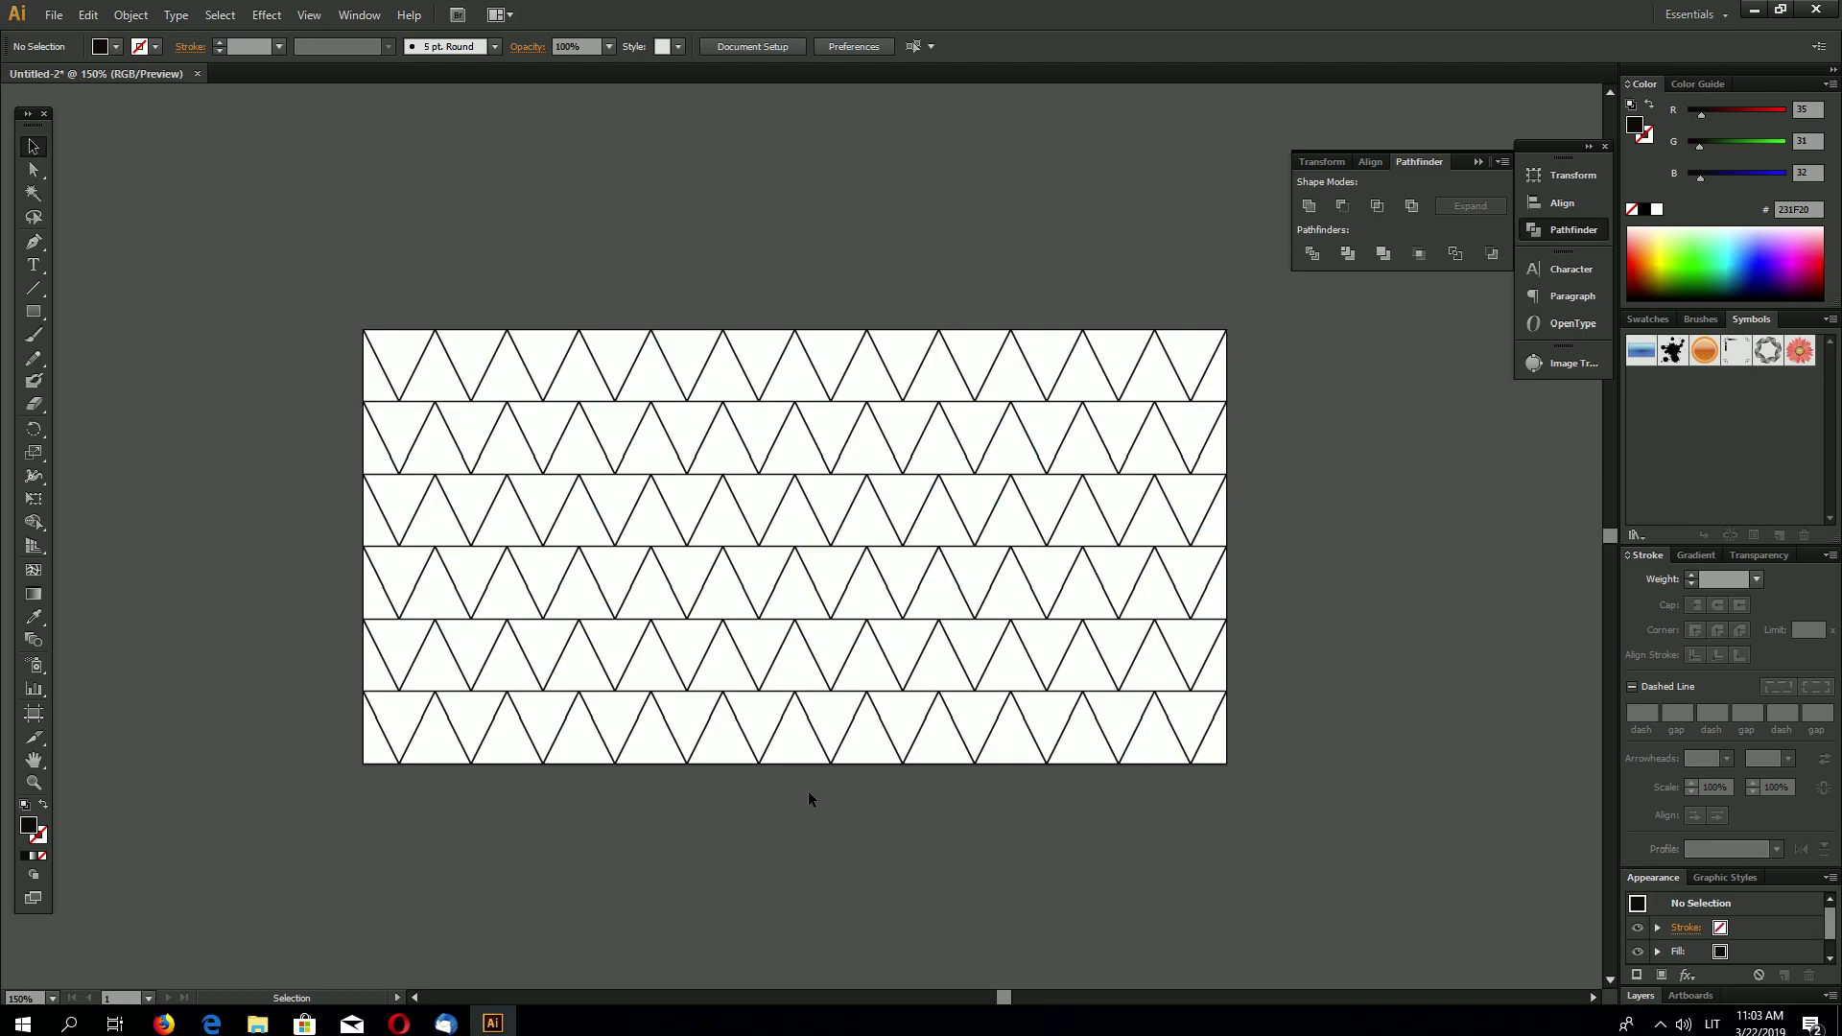
click(777, 746)
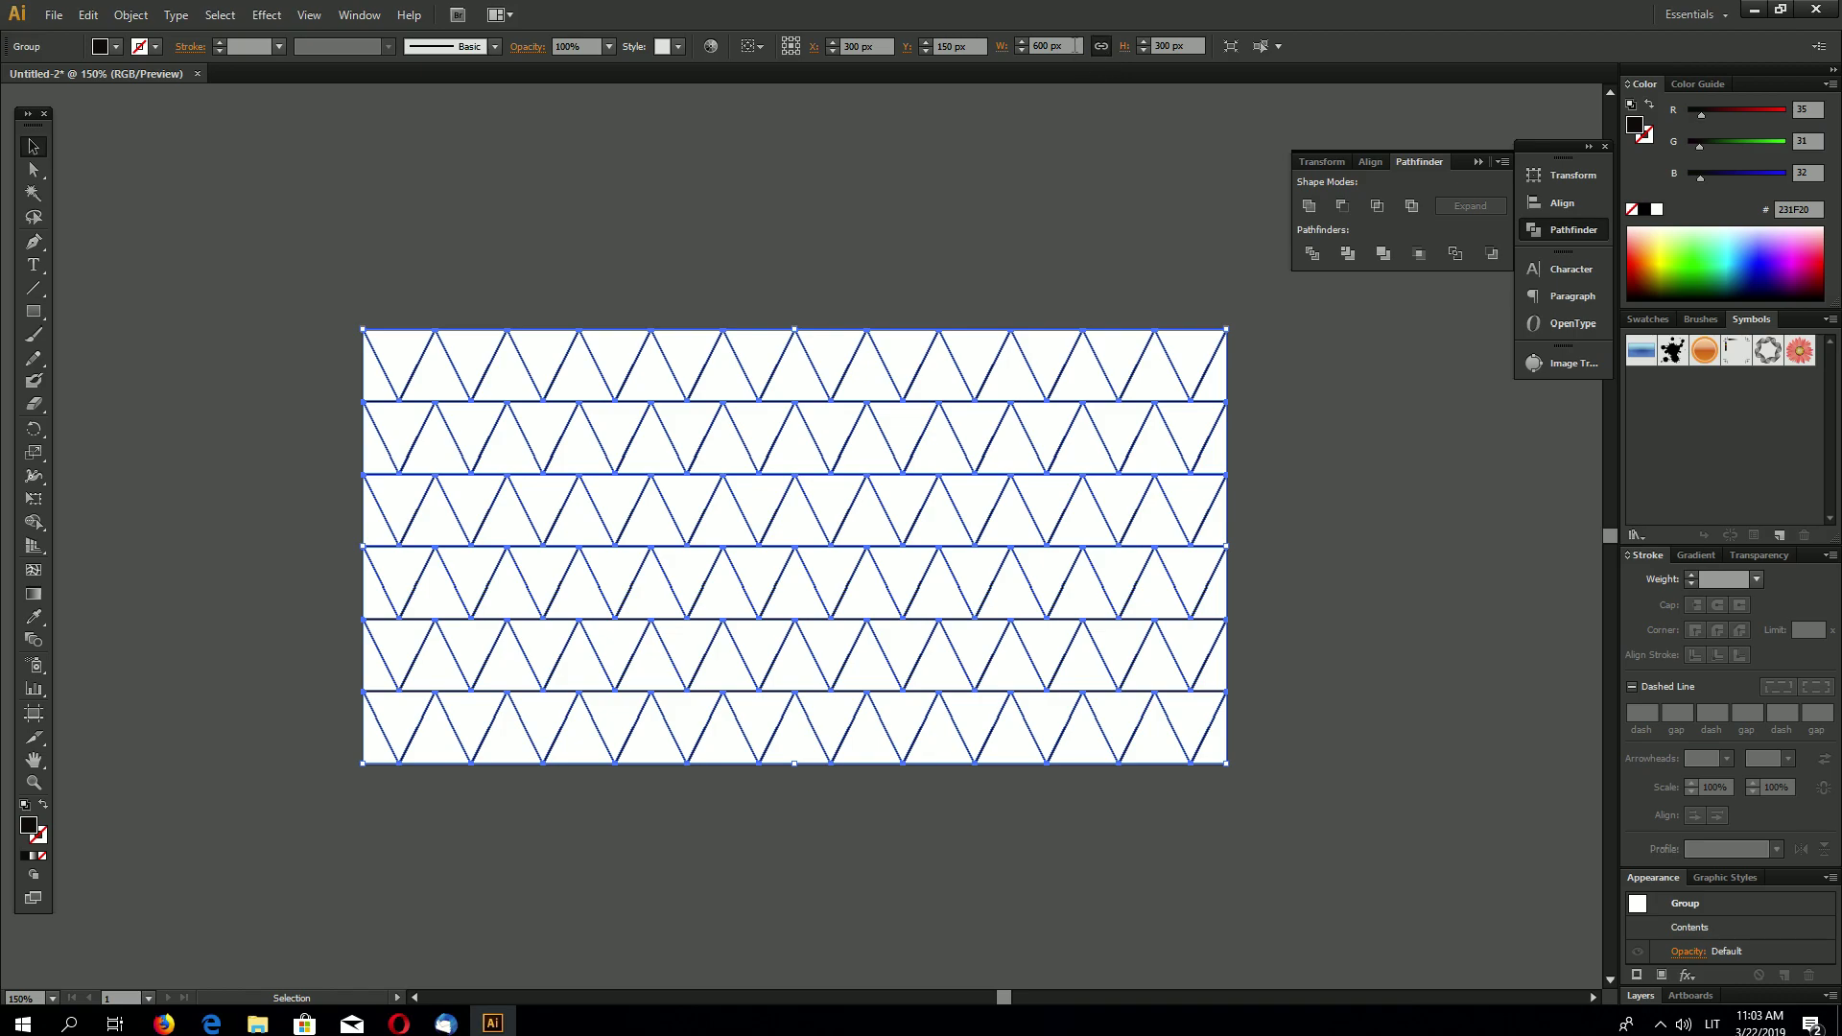
- Scale the triangle group to 300 px wide and move it to the artboard's top-left corner
text(300)
key(Return)
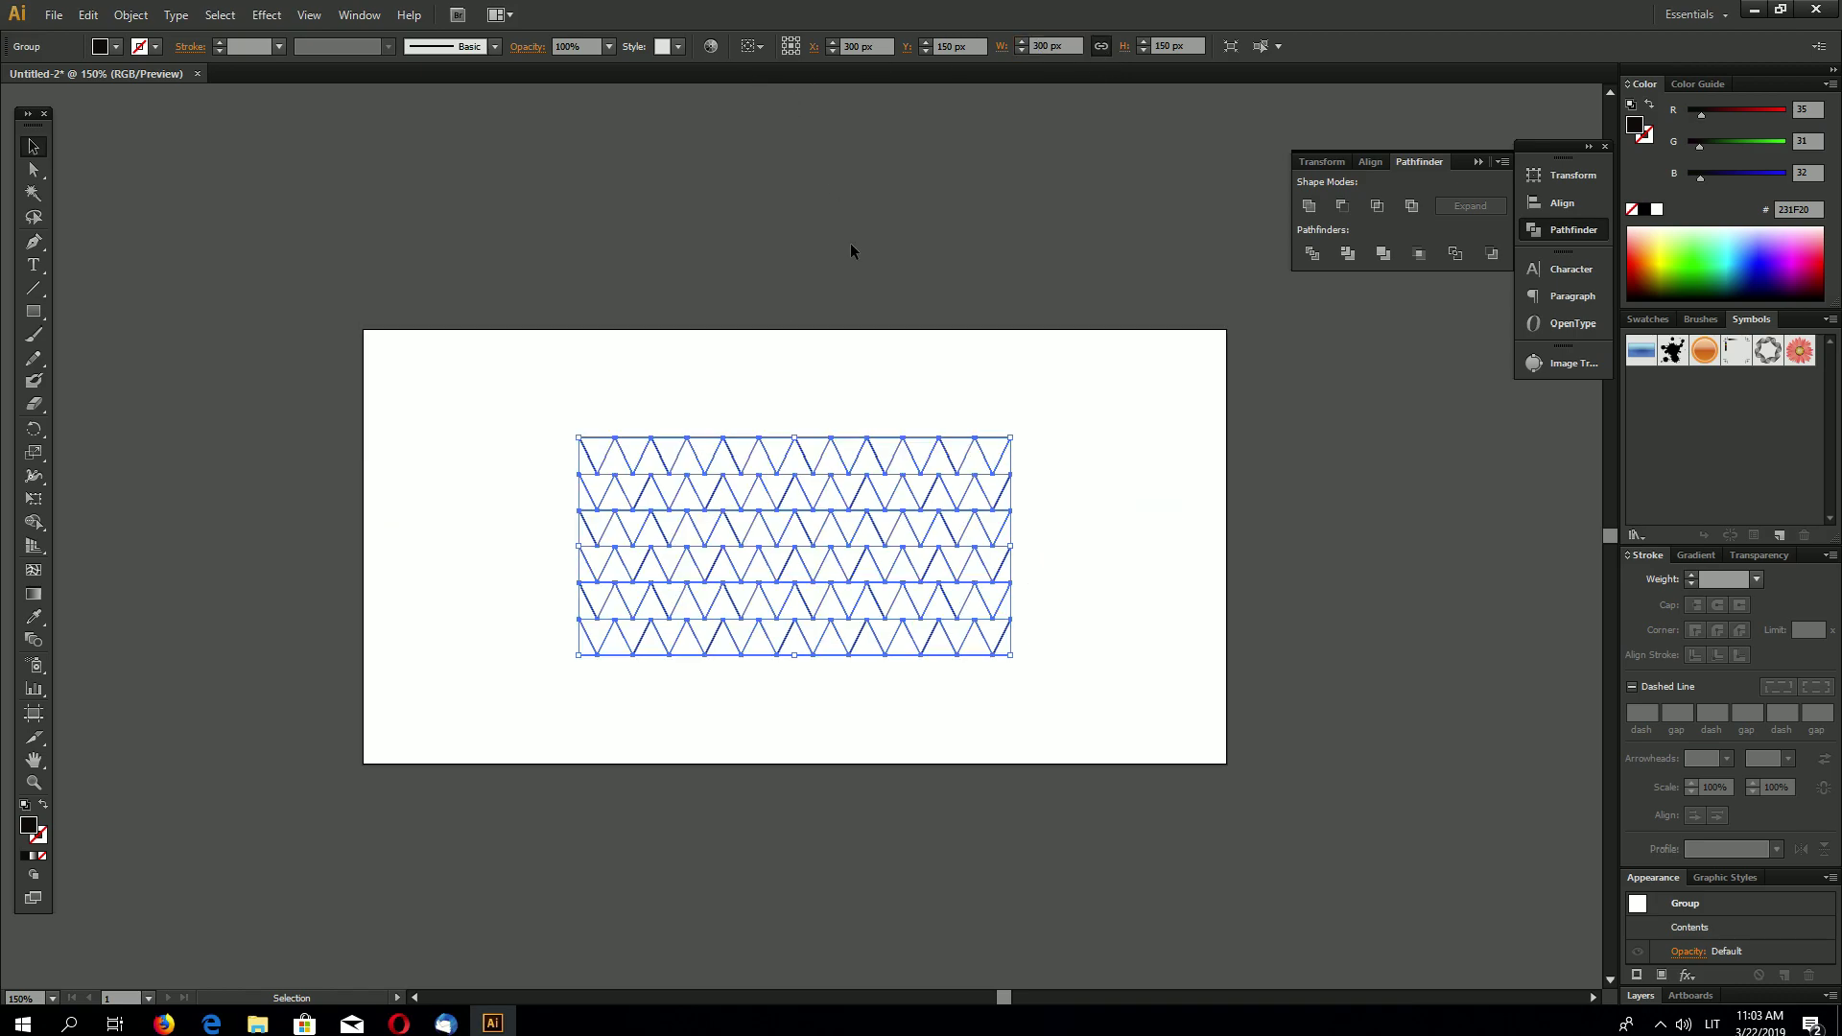
click(658, 411)
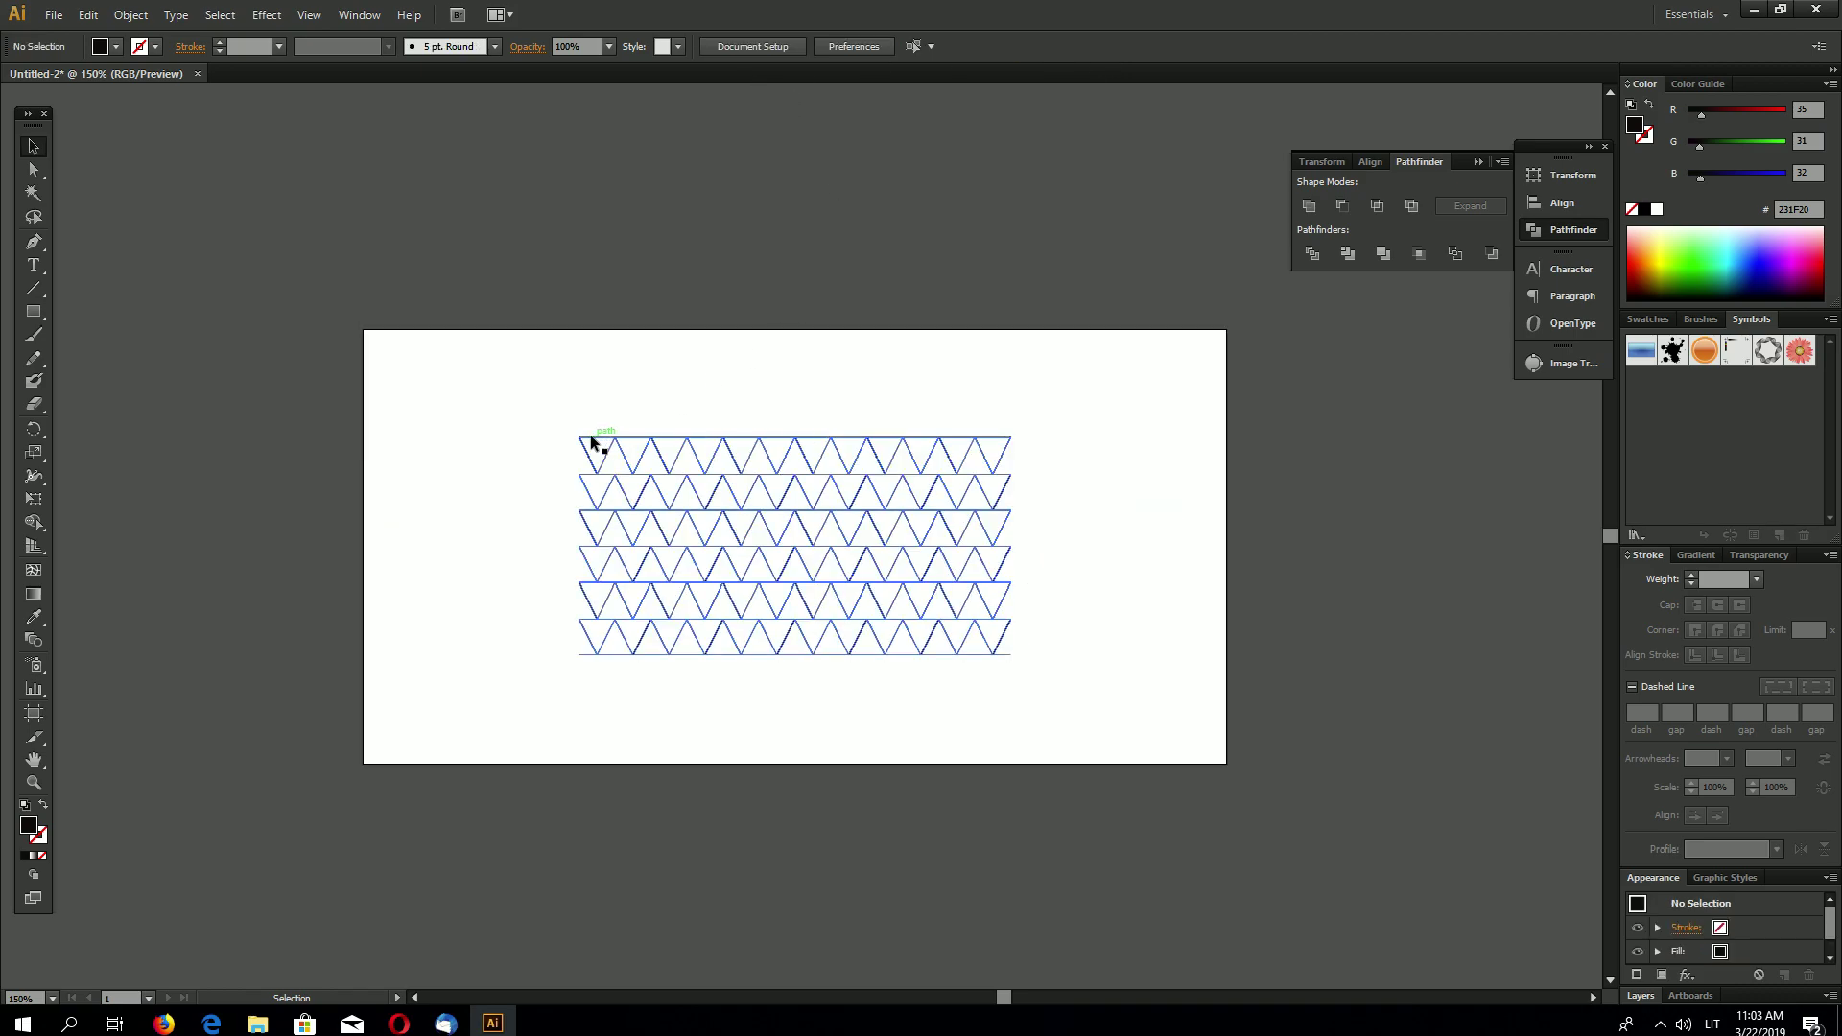
drag(592, 442, 365, 334)
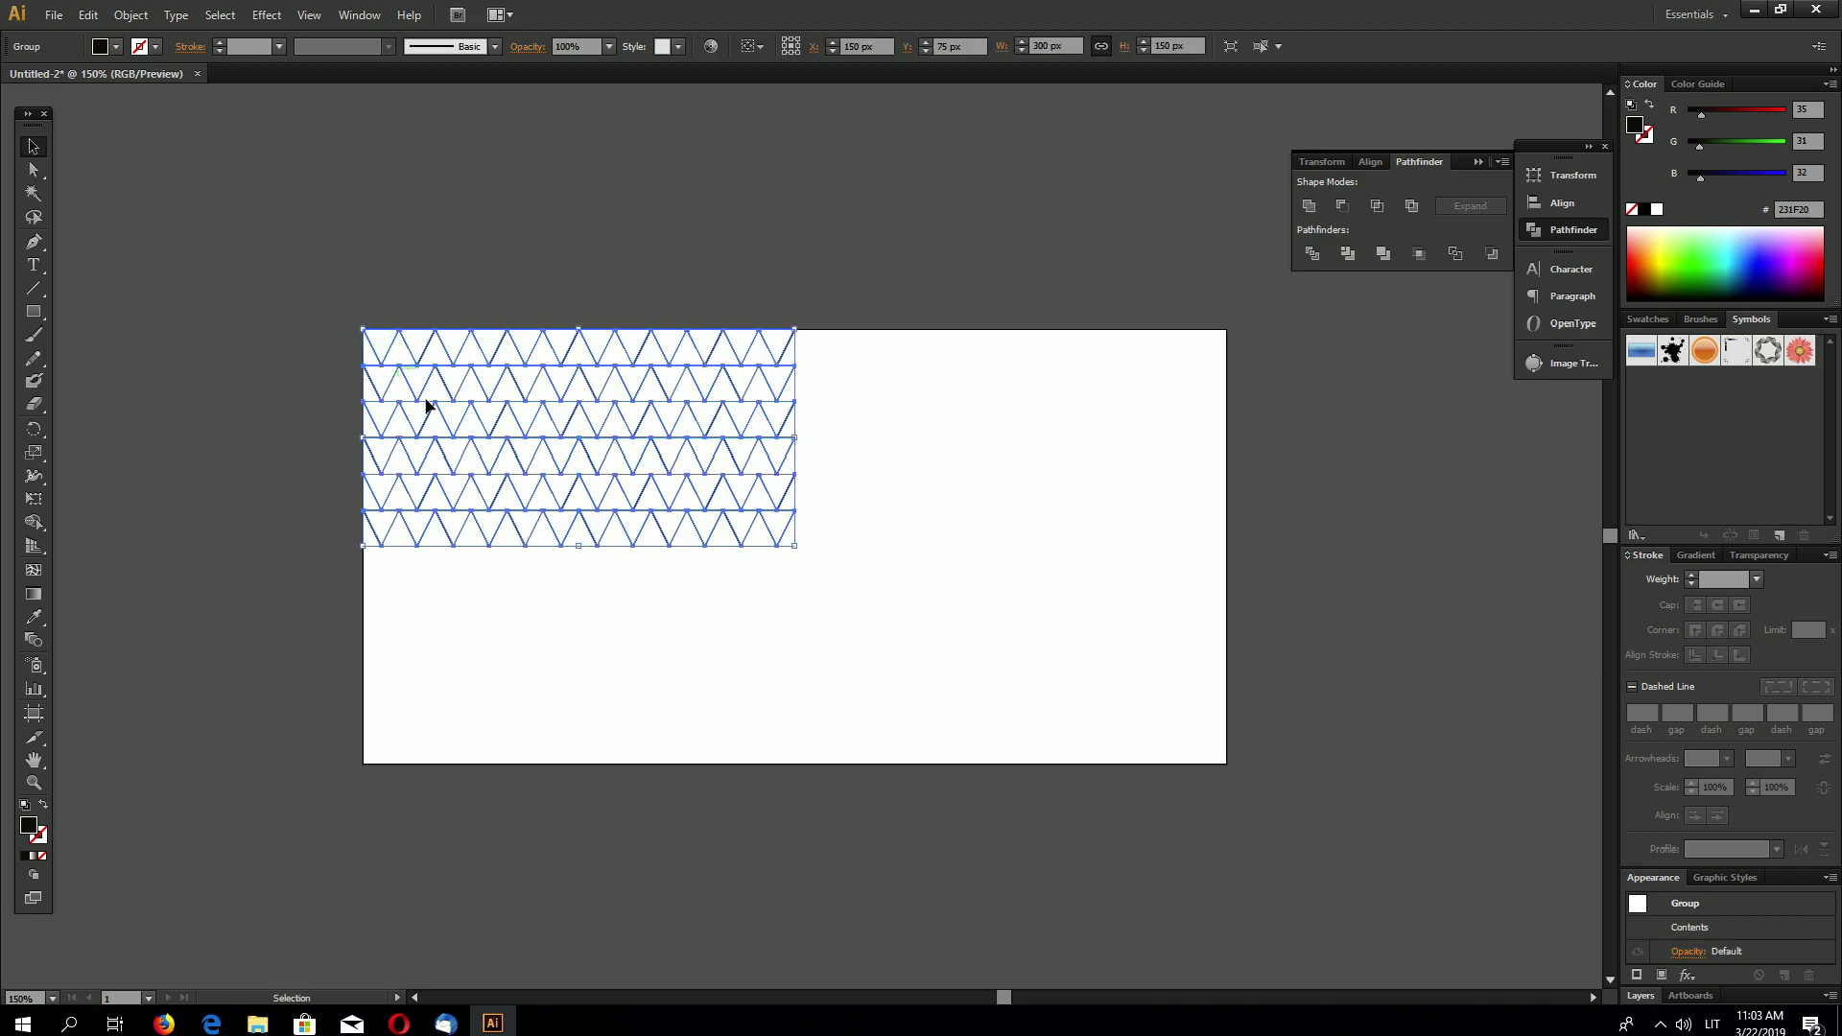
click(695, 629)
- Duplicate the triangle group to the right so the copy meets the original
click(702, 540)
key(a)
key(v)
key(alt+shift+Right)
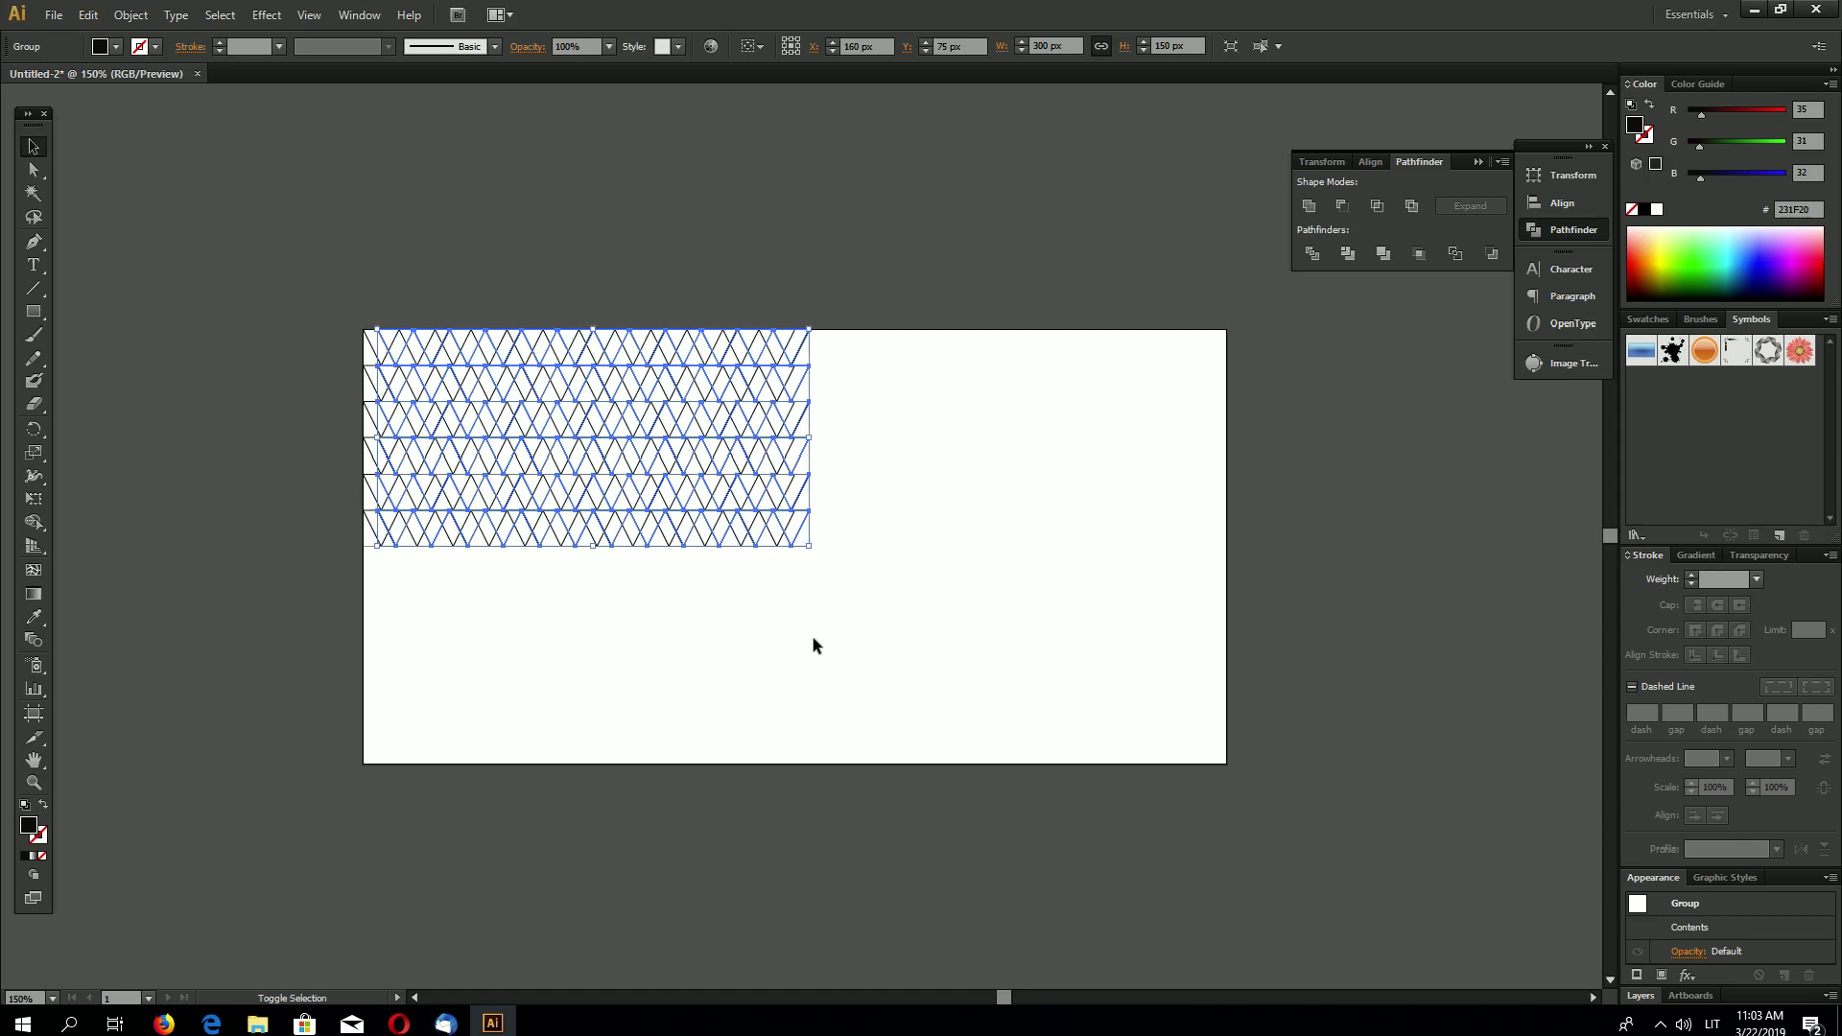
key(shift+Right)
key(shift+Right)
key(shift+Right)
key(shift+Right)
key(shift+Right)
key(shift+Right)
key(shift+Right)
key(shift+Right)
key(shift+Right)
key(shift+Right)
key(shift+Right)
key(shift+Right)
key(shift+Right)
key(shift+Right)
key(shift+Right)
key(shift+Right)
key(shift+Right)
key(shift+Right)
key(shift+Right)
key(shift+Right)
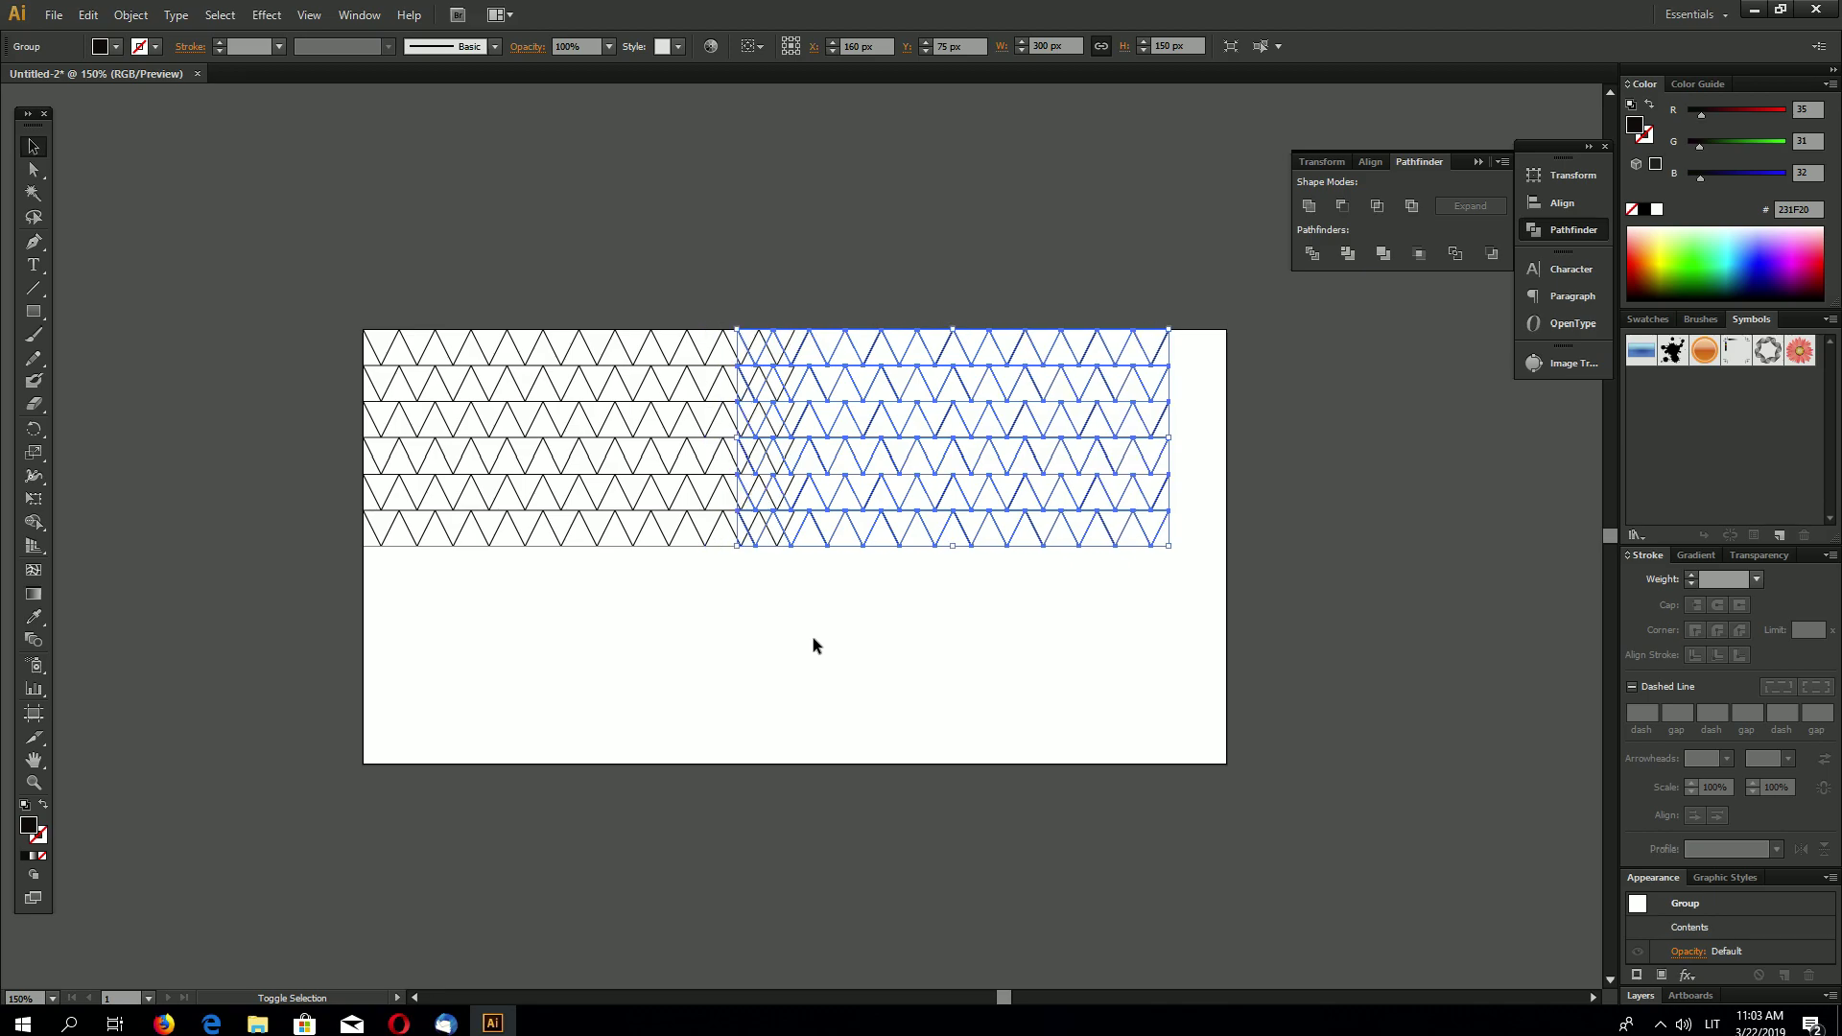
key(shift+Right)
key(shift+Right)
key(shift+Right)
key(shift+Right)
- Duplicate the full top row downward to fill the artboard's lower half
drag(513, 642, 1281, 298)
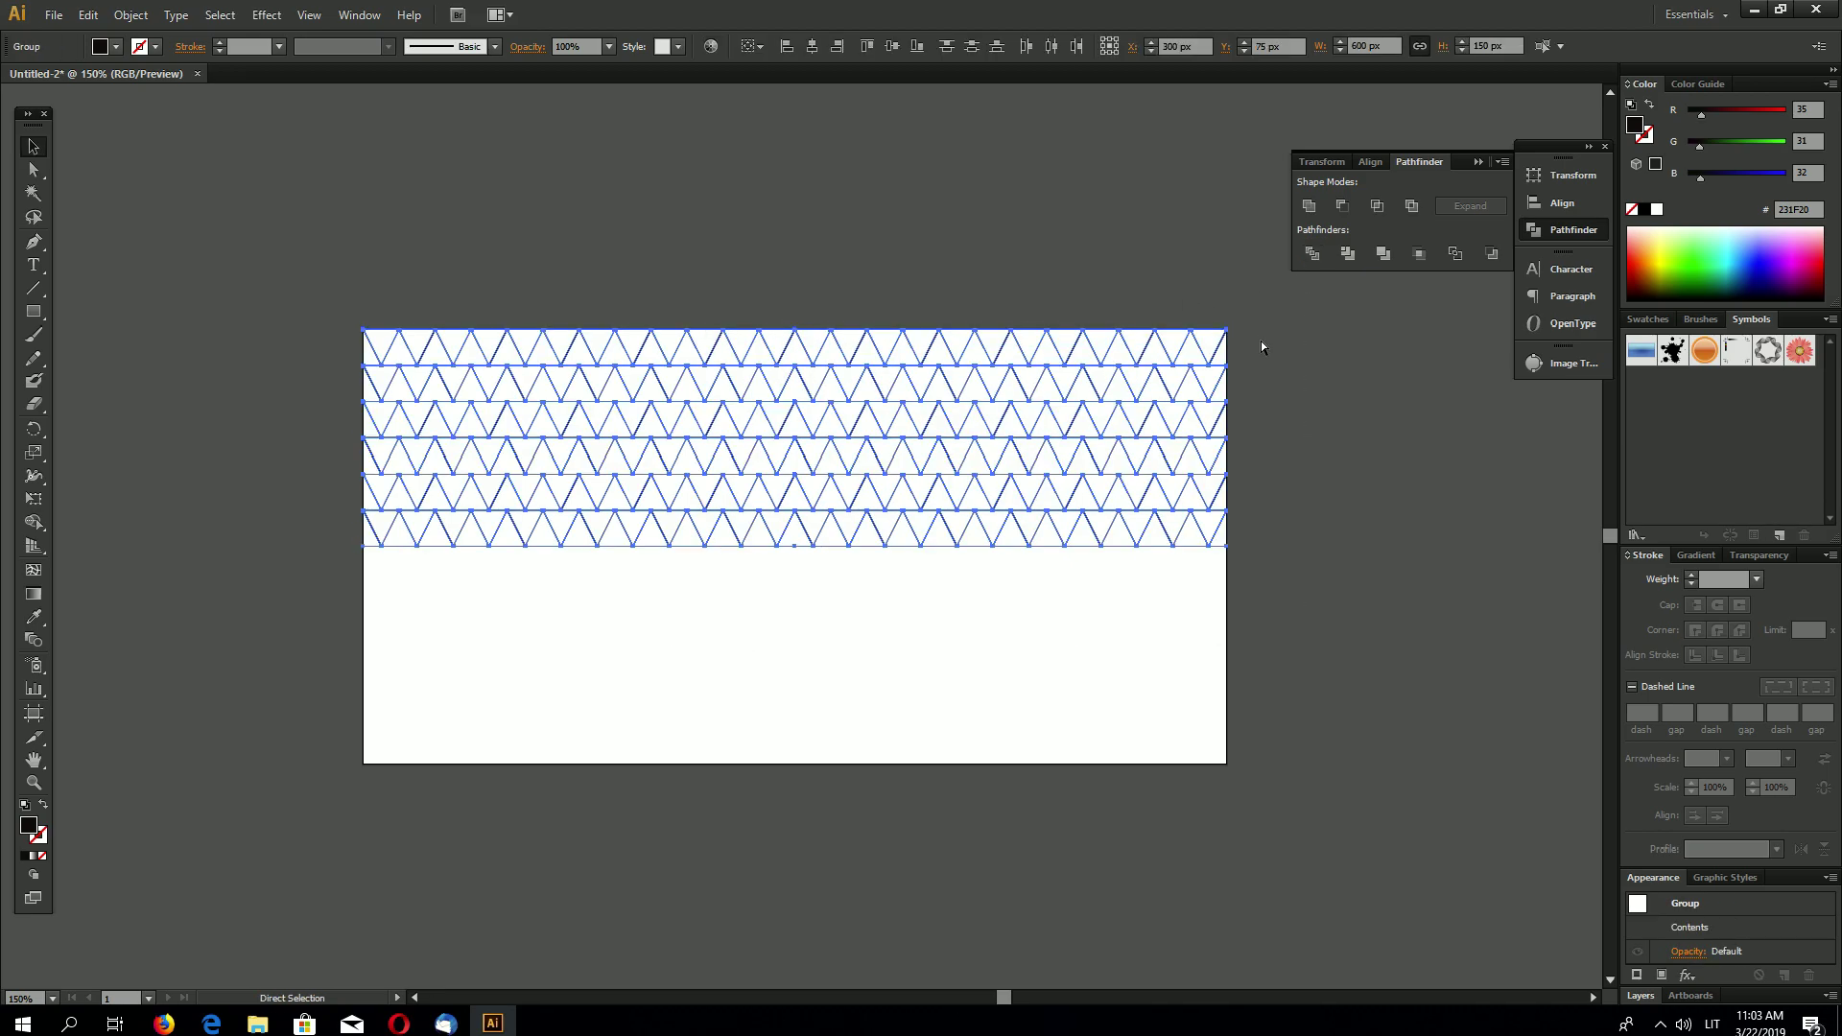
key(ctrl)
key(ctrl+c)
key(ctrl+f)
key(shift+Down)
key(shift+Down)
key(shift+Down)
key(shift+Down)
key(shift+Down)
key(shift+Down)
key(shift+Down)
key(shift+Down)
key(shift+Down)
key(shift+Down)
key(shift+Down)
key(shift+Down)
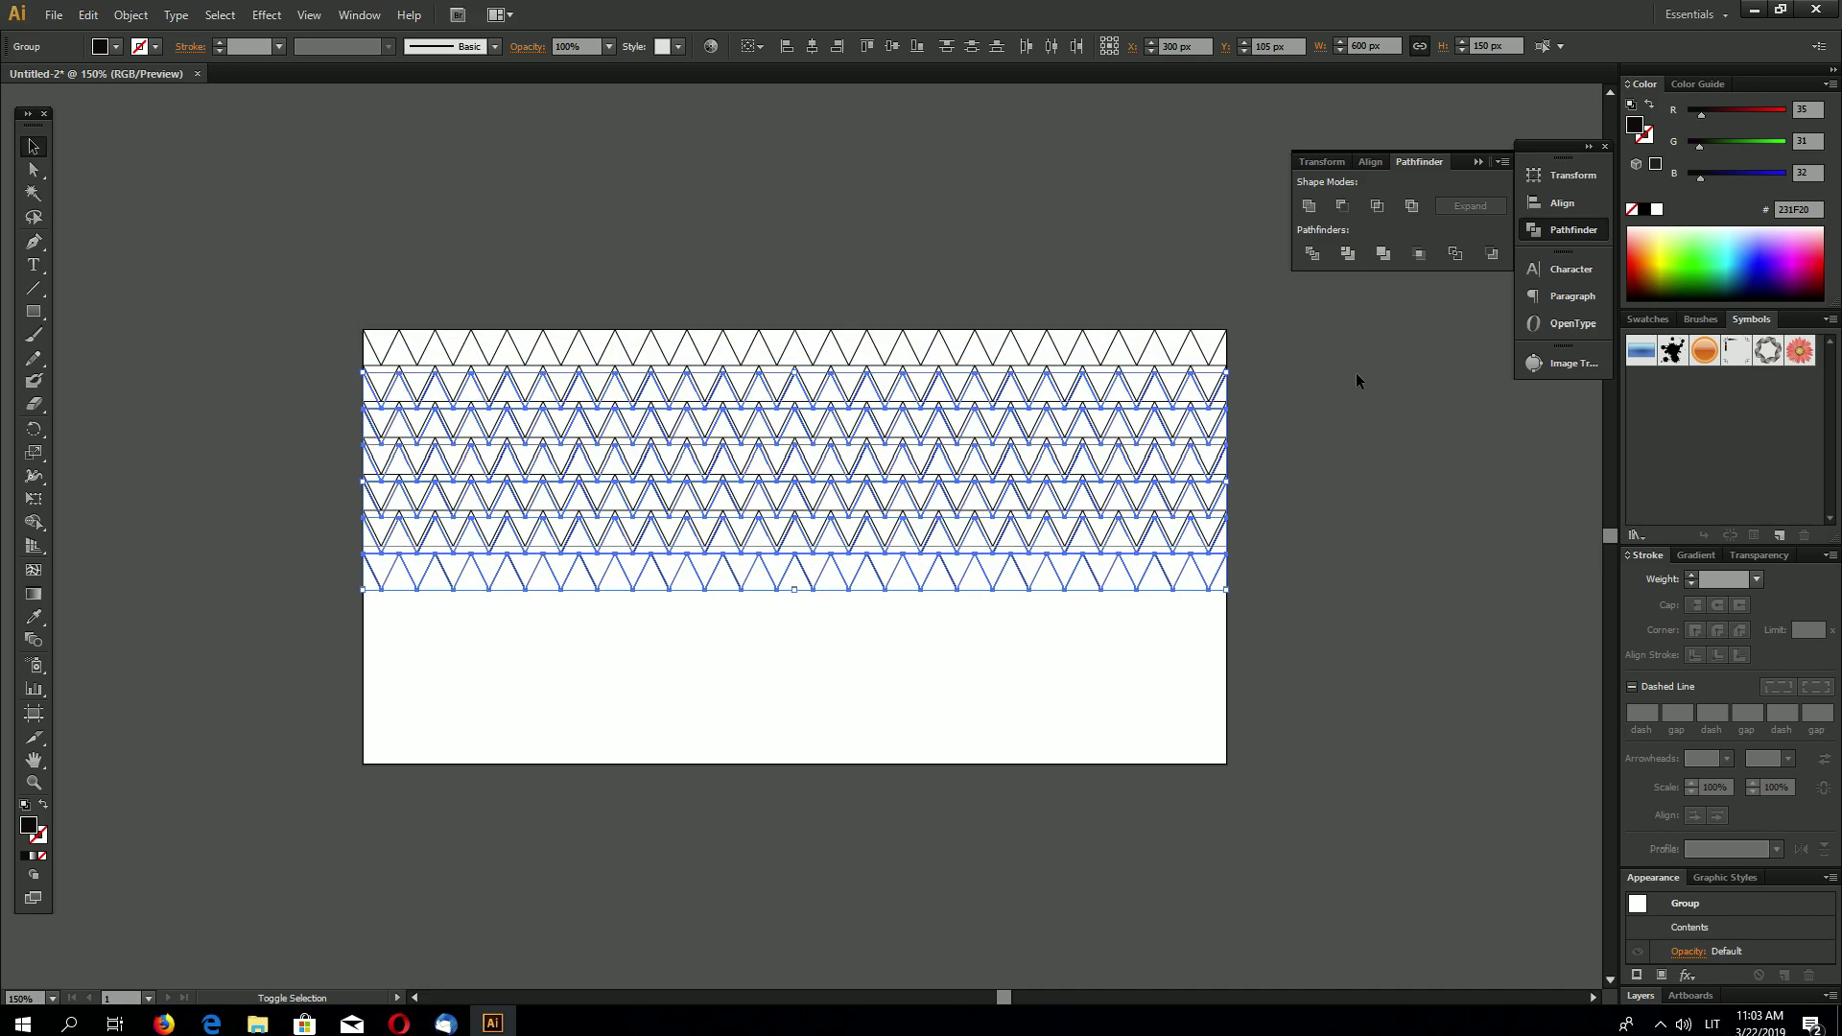
key(shift+Down)
key(shift+Down)
key(shift+Down)
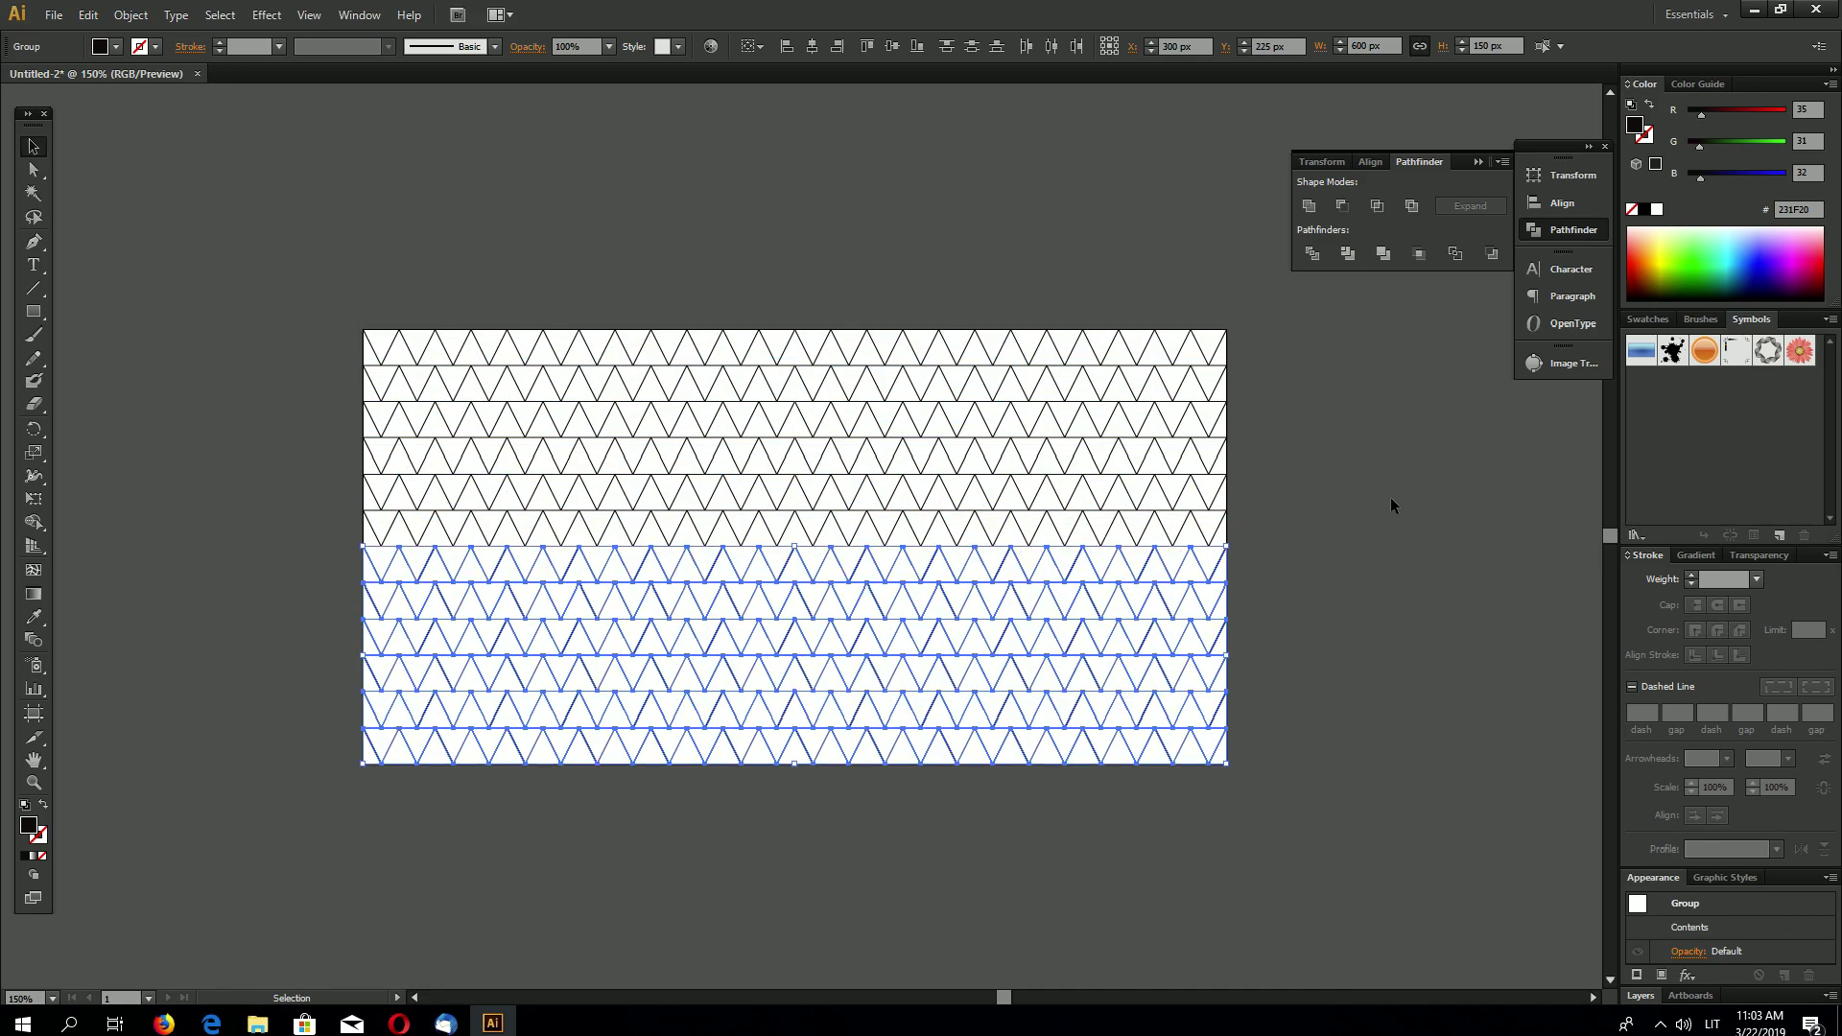
click(1390, 497)
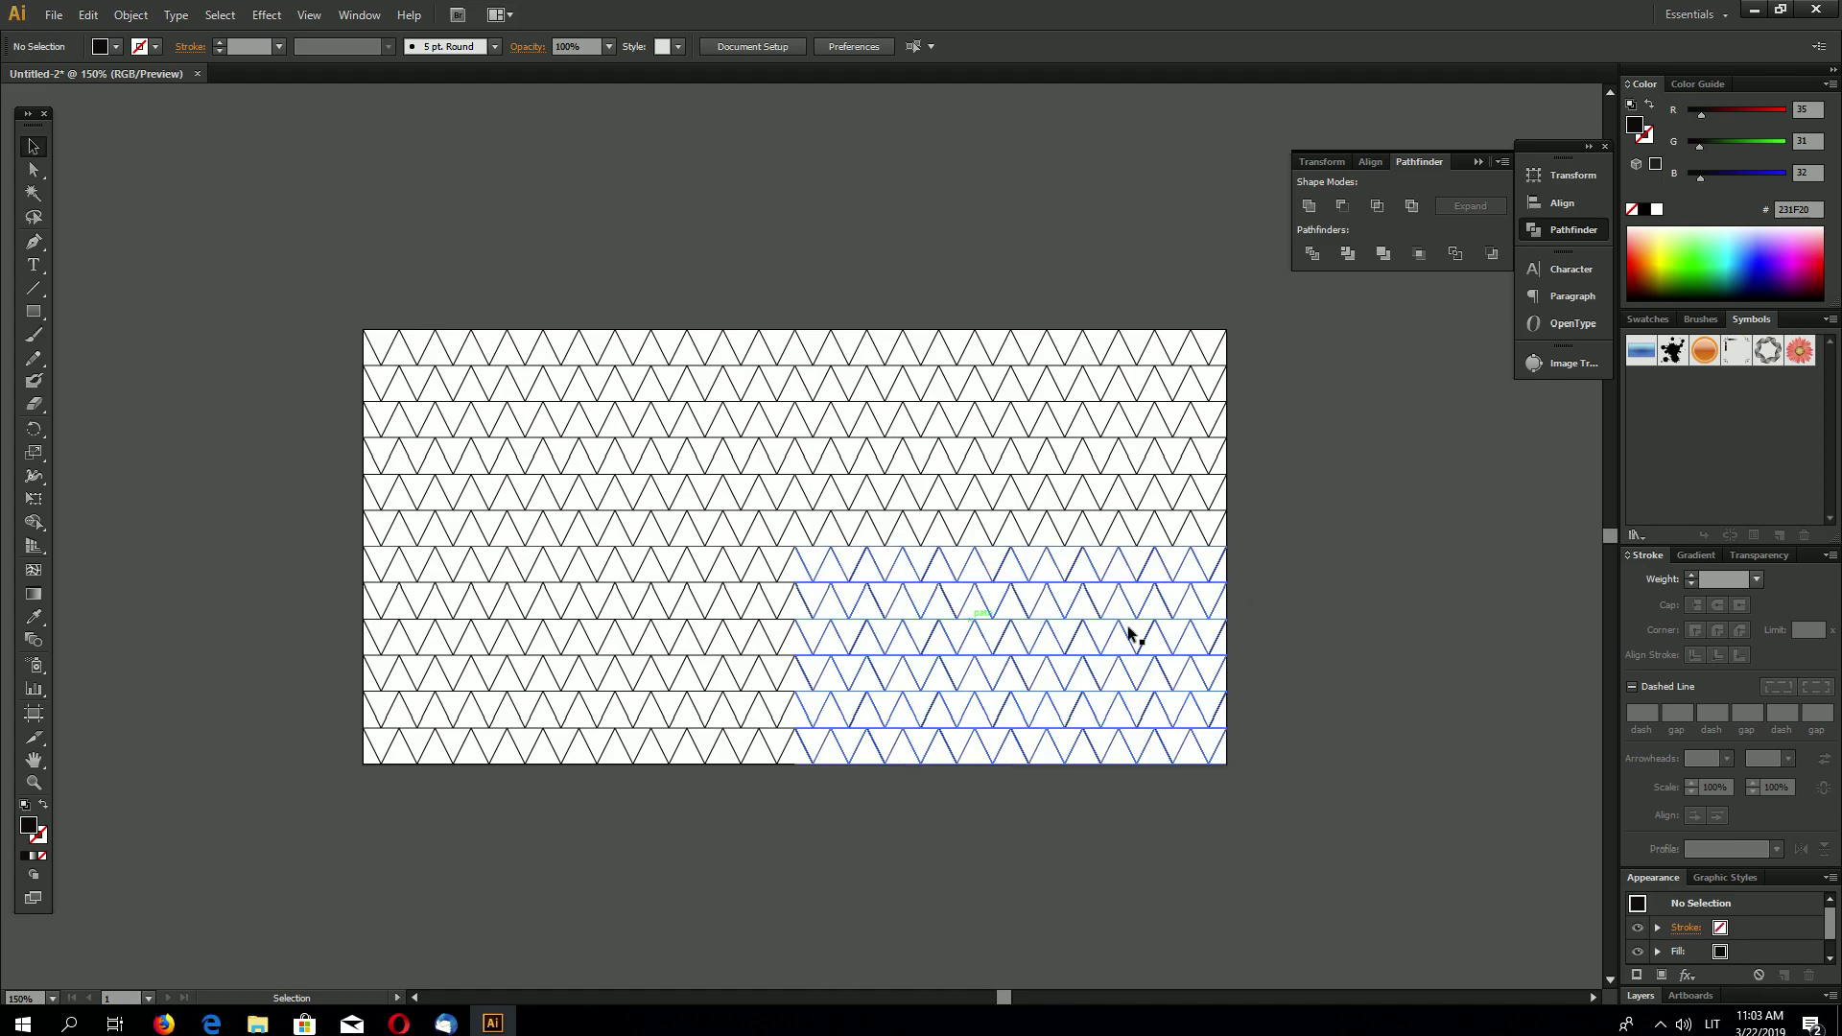
key(a)
key(v)
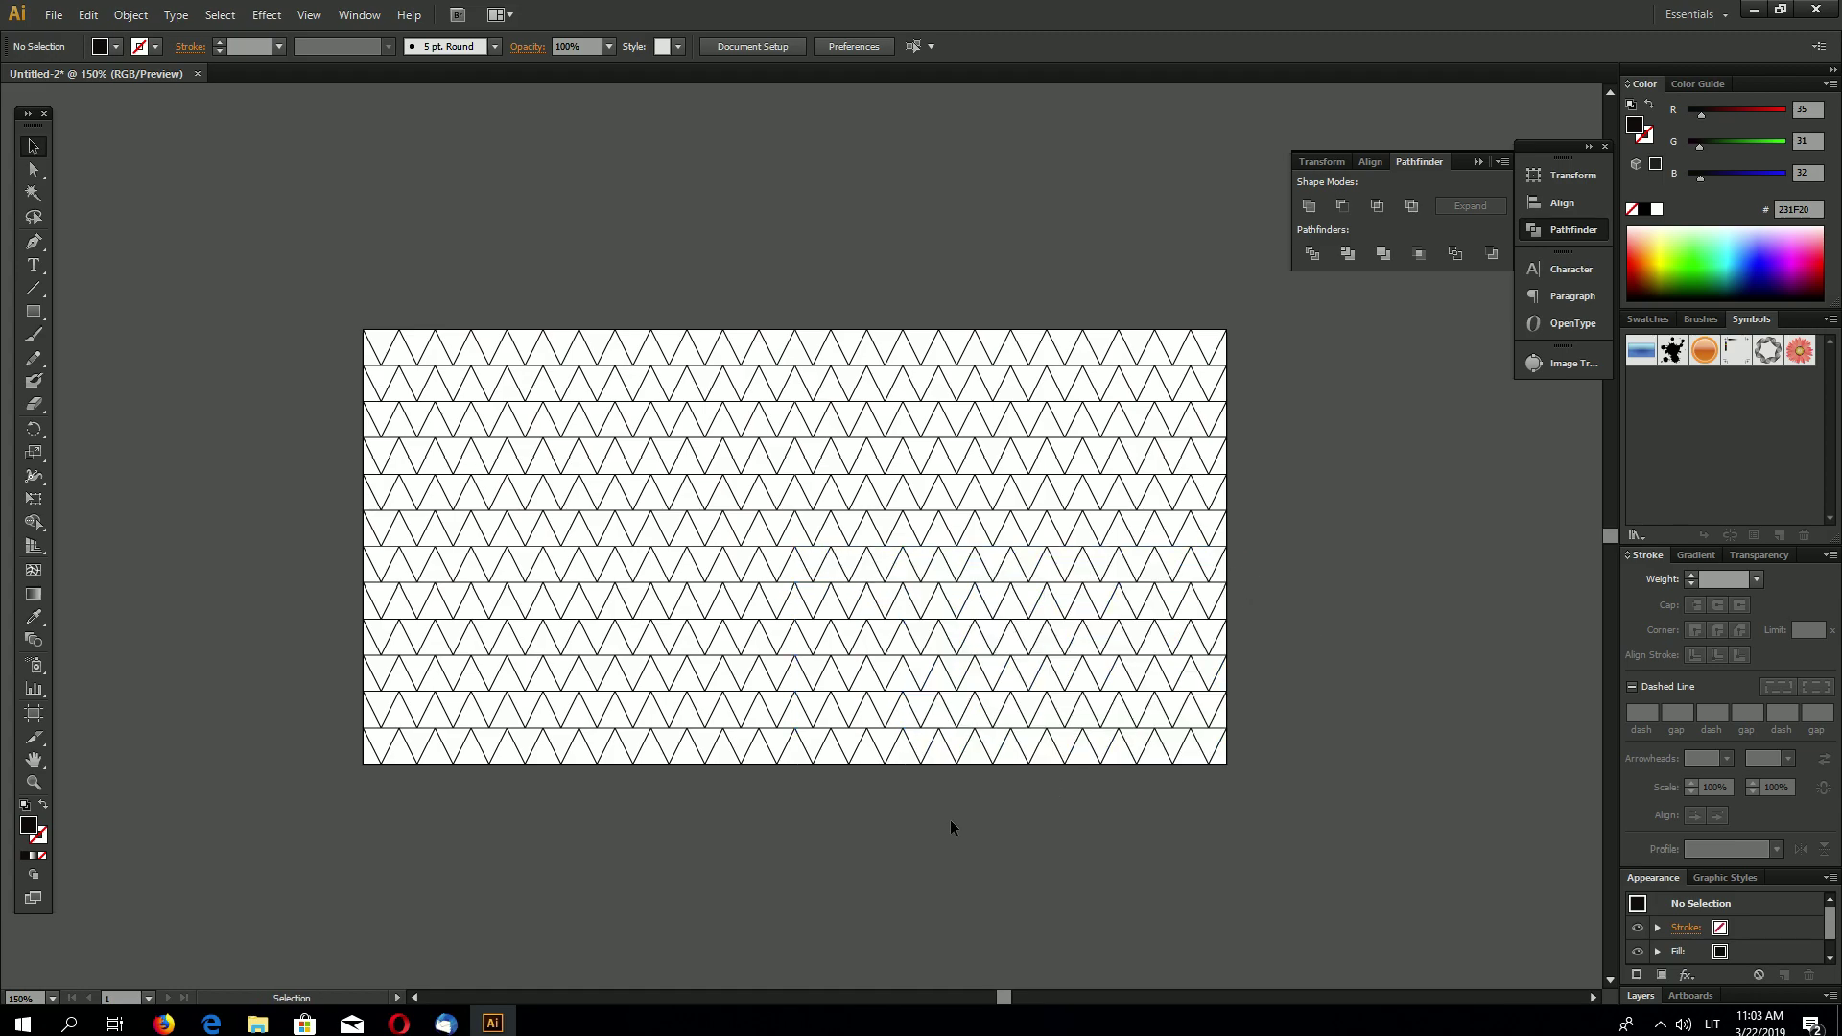
- Save the triangle pattern as 'New Symbol', delete it from the artboard, and show the Symbols panel
drag(570, 685, 1268, 256)
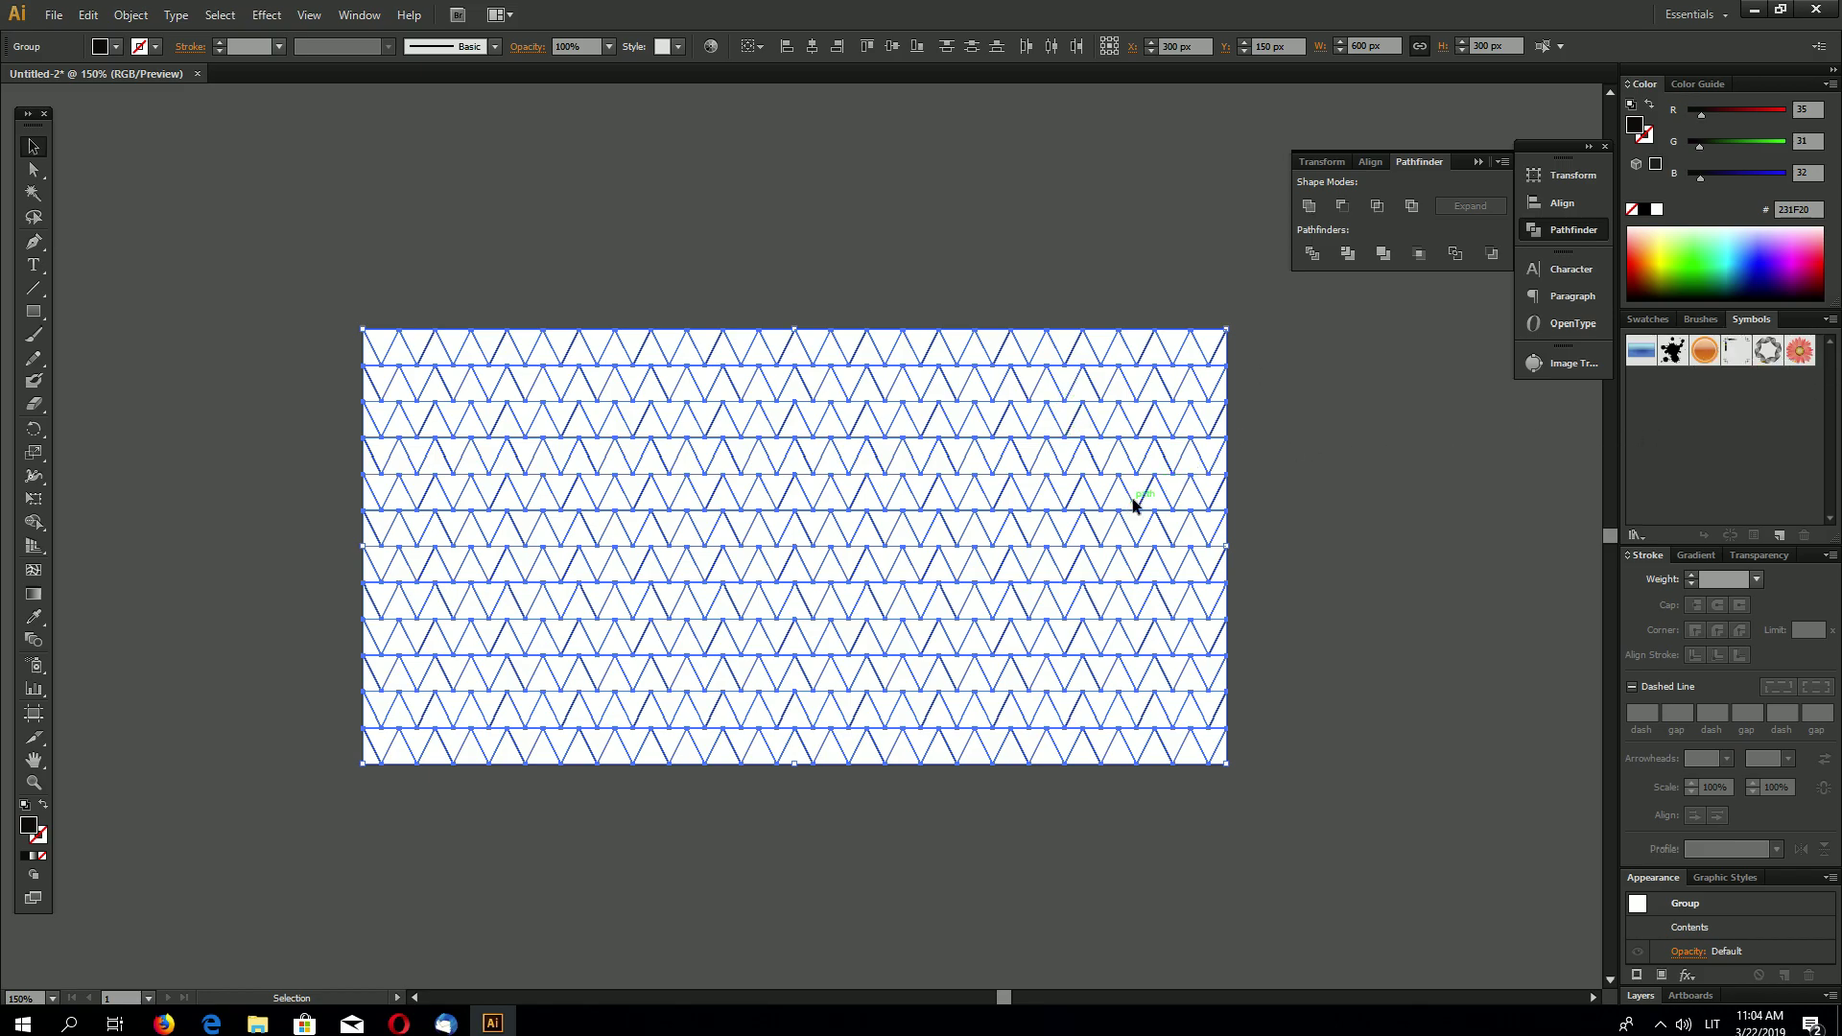
drag(1135, 505, 1696, 390)
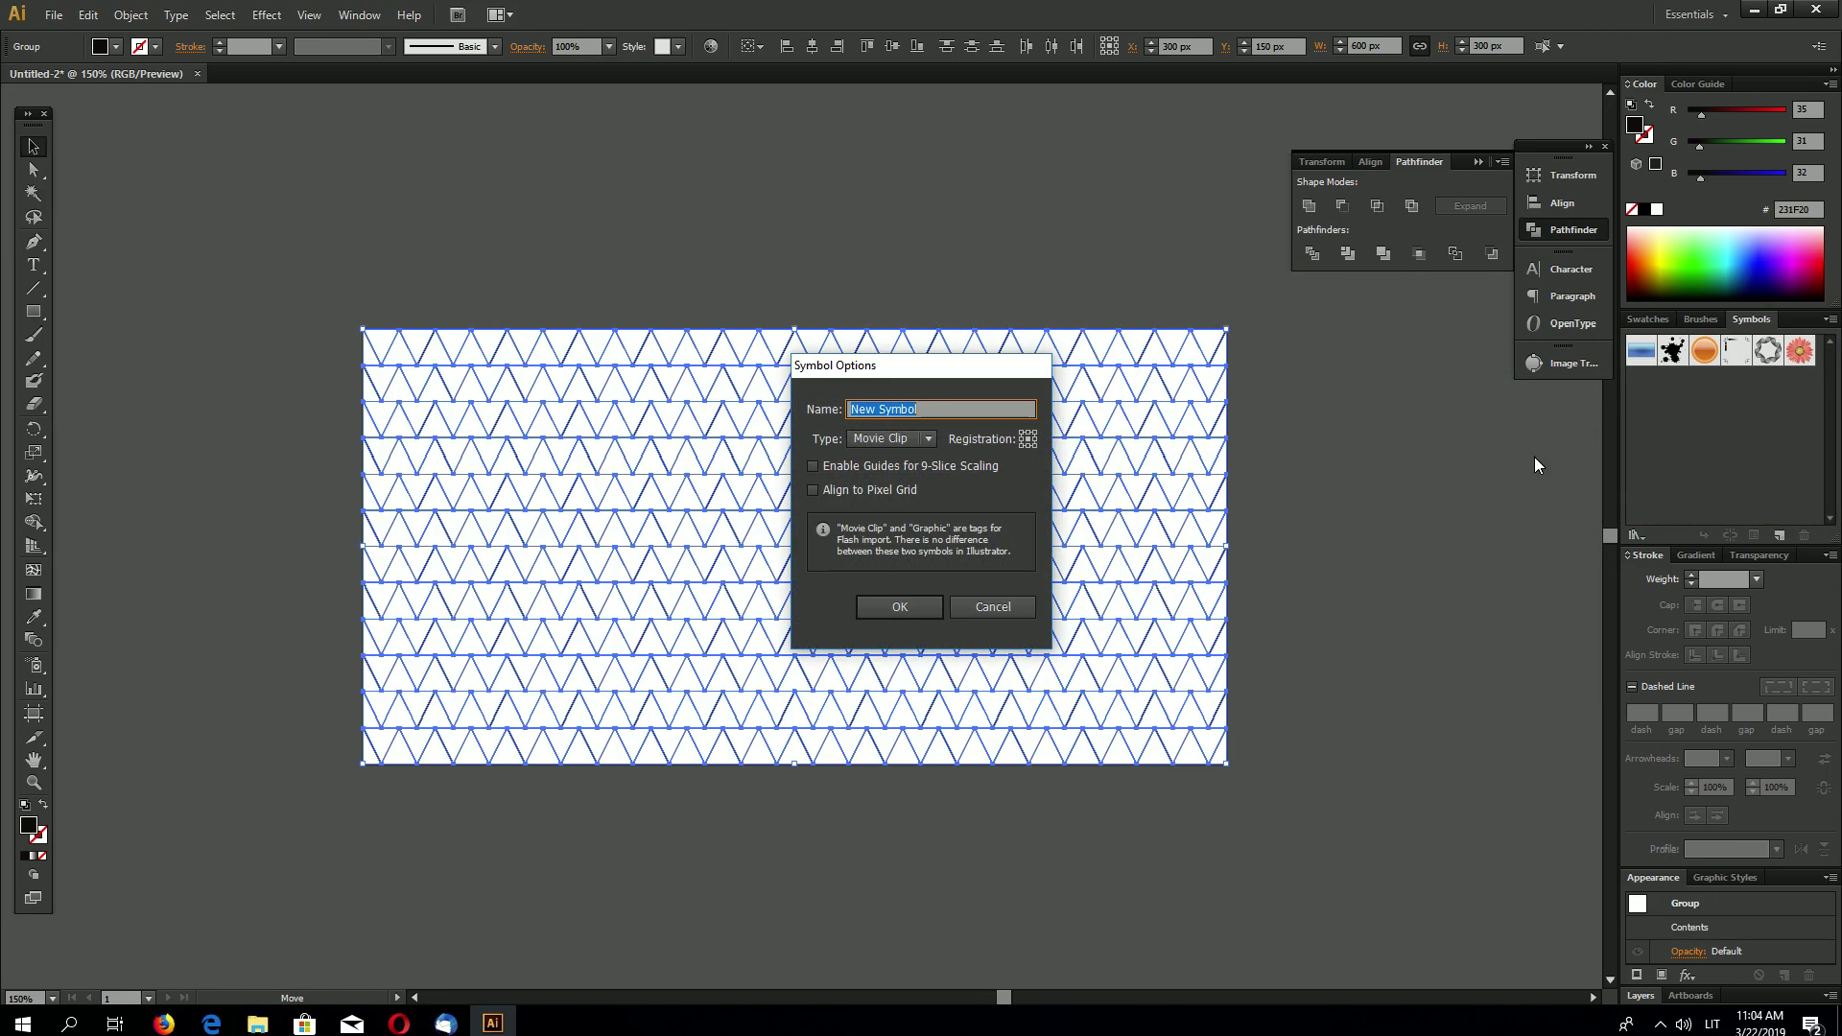
click(938, 609)
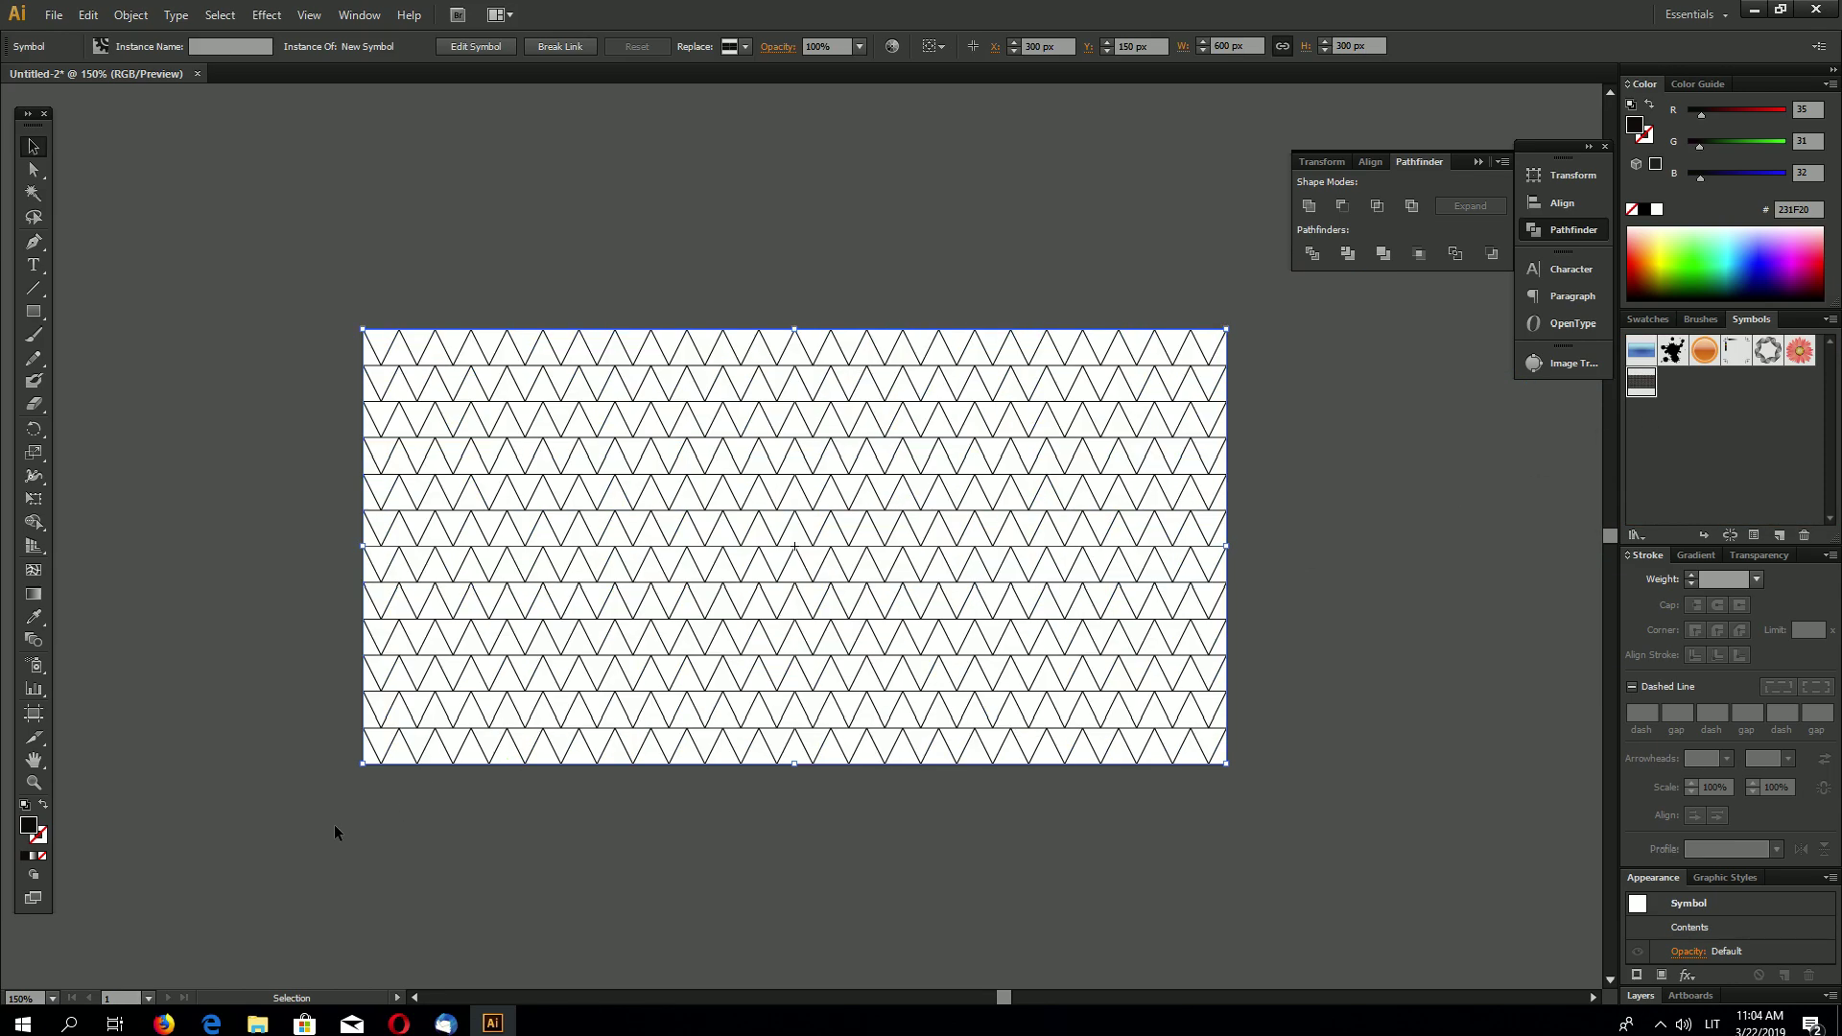
key(Delete)
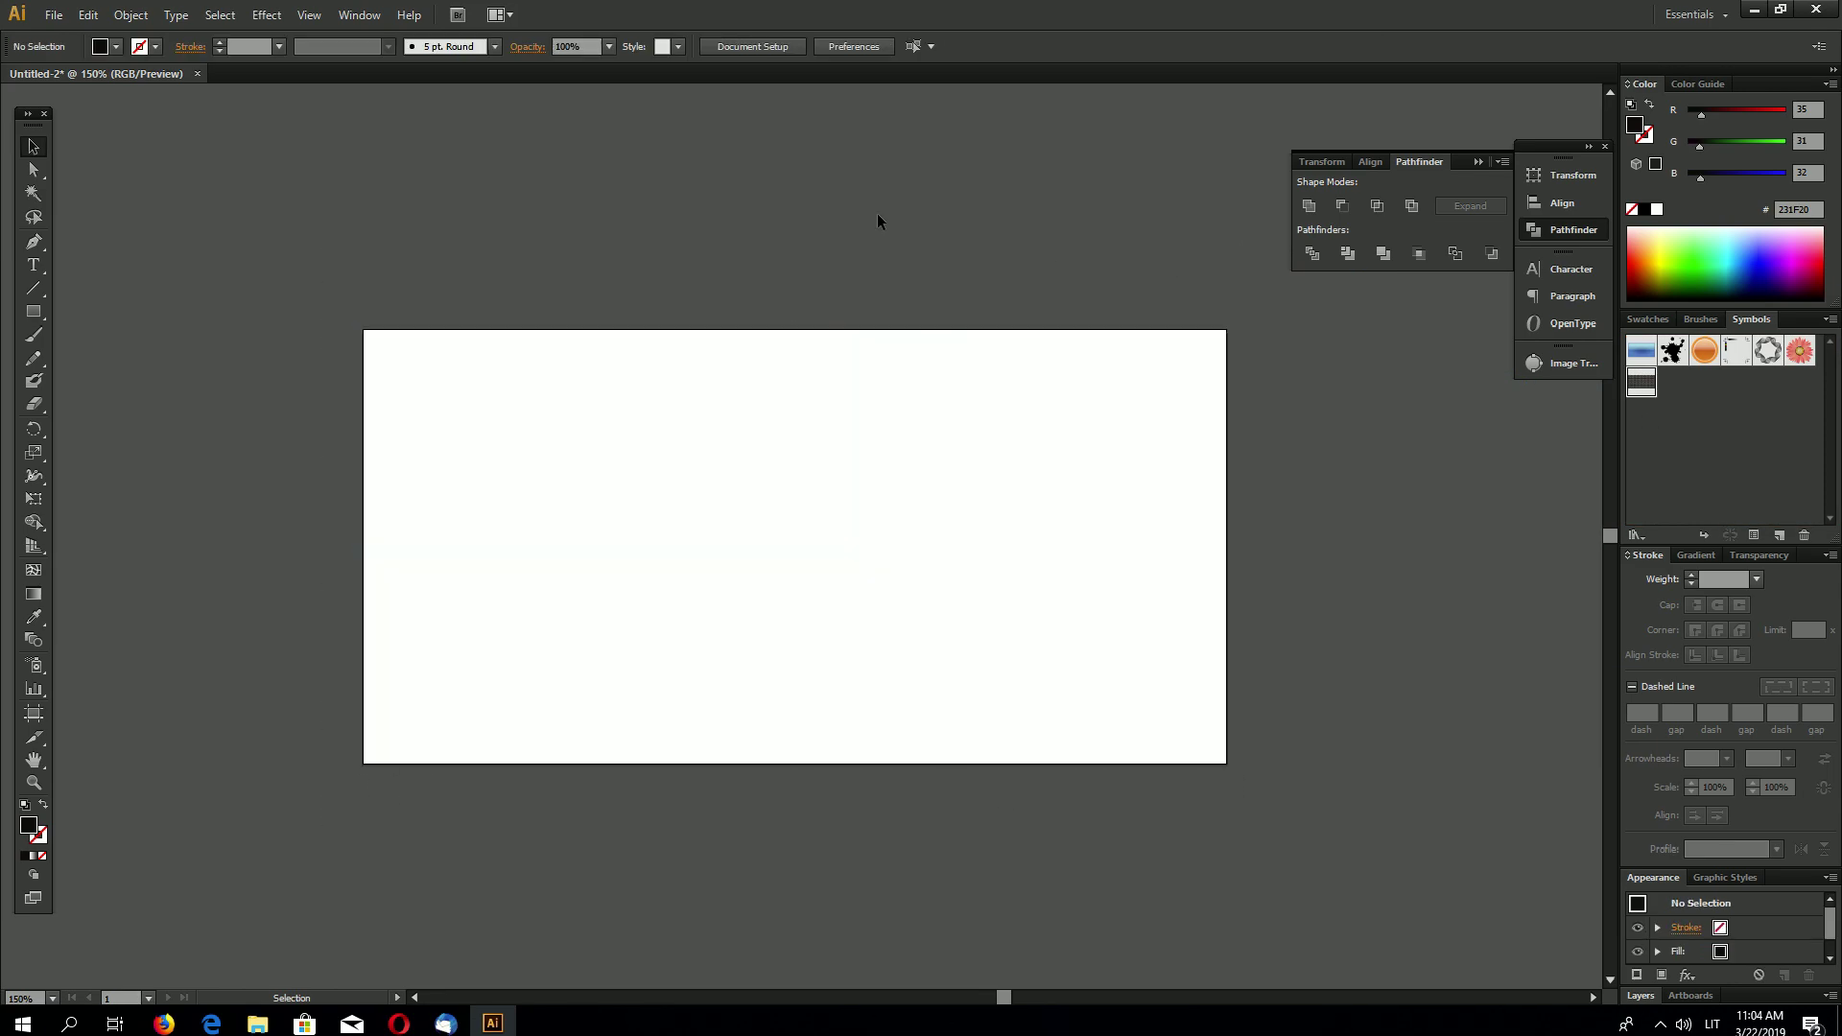
click(350, 17)
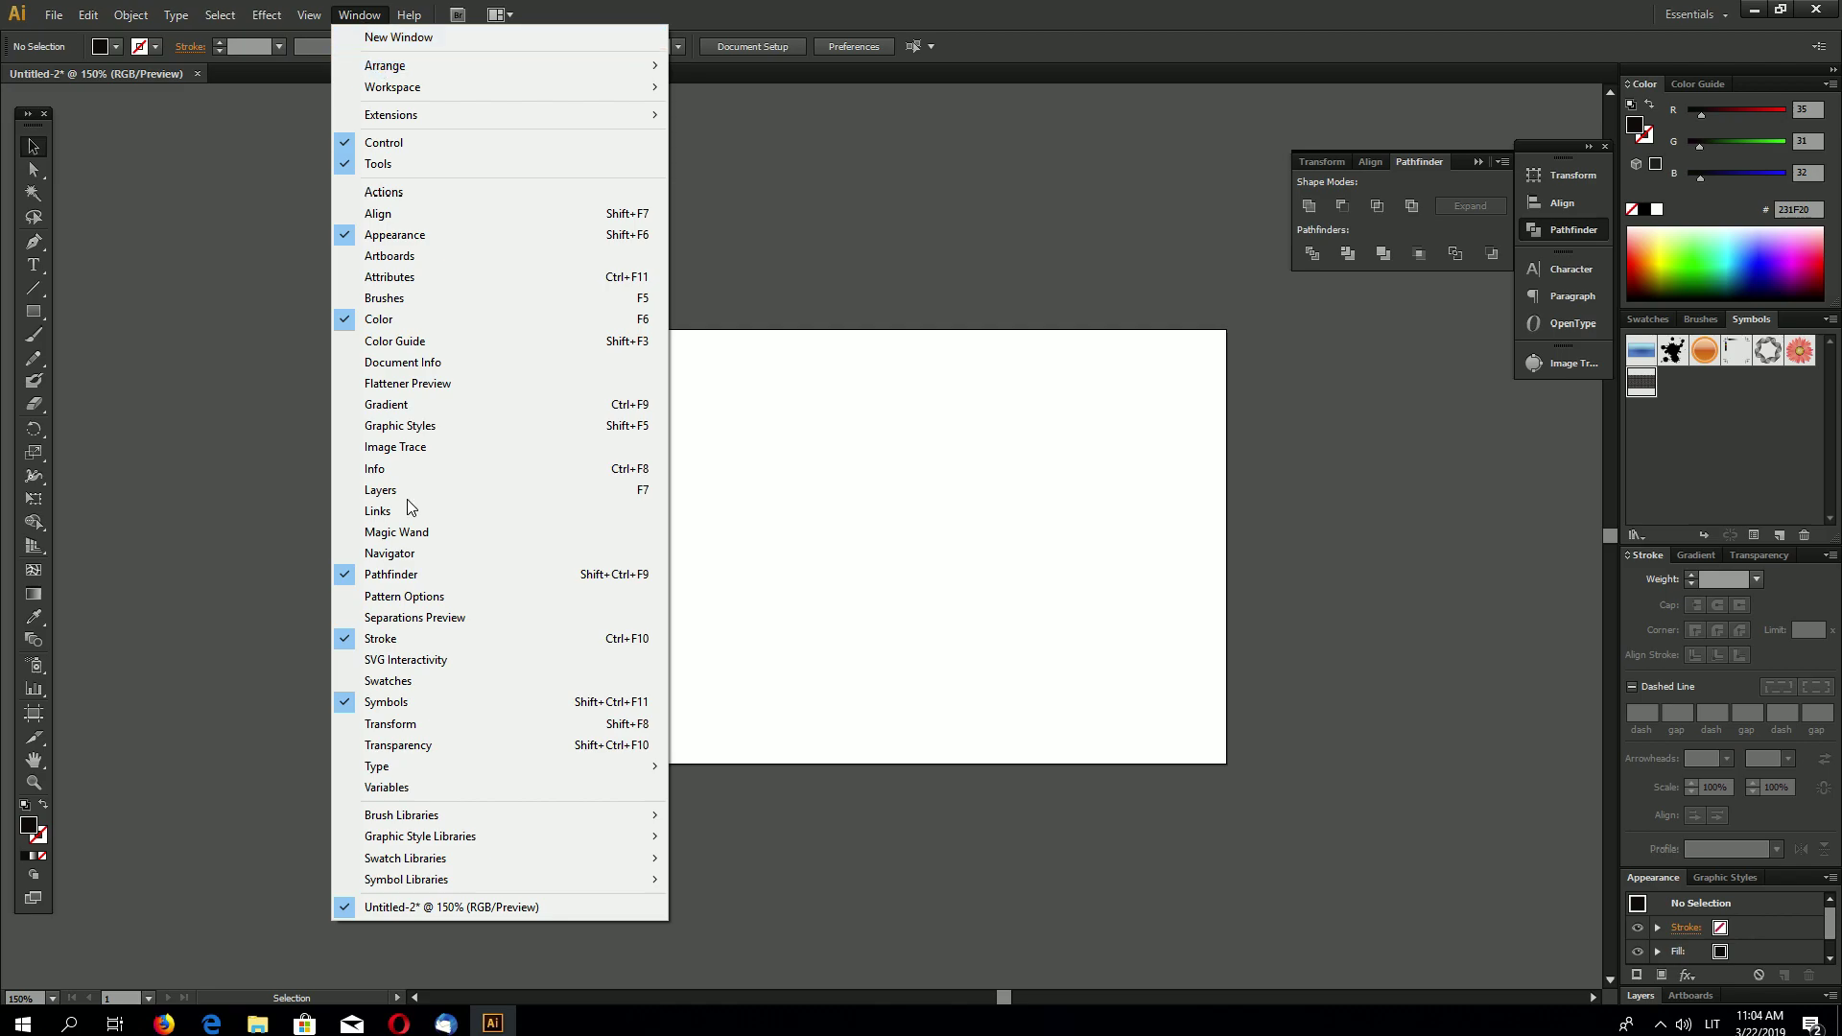
click(434, 706)
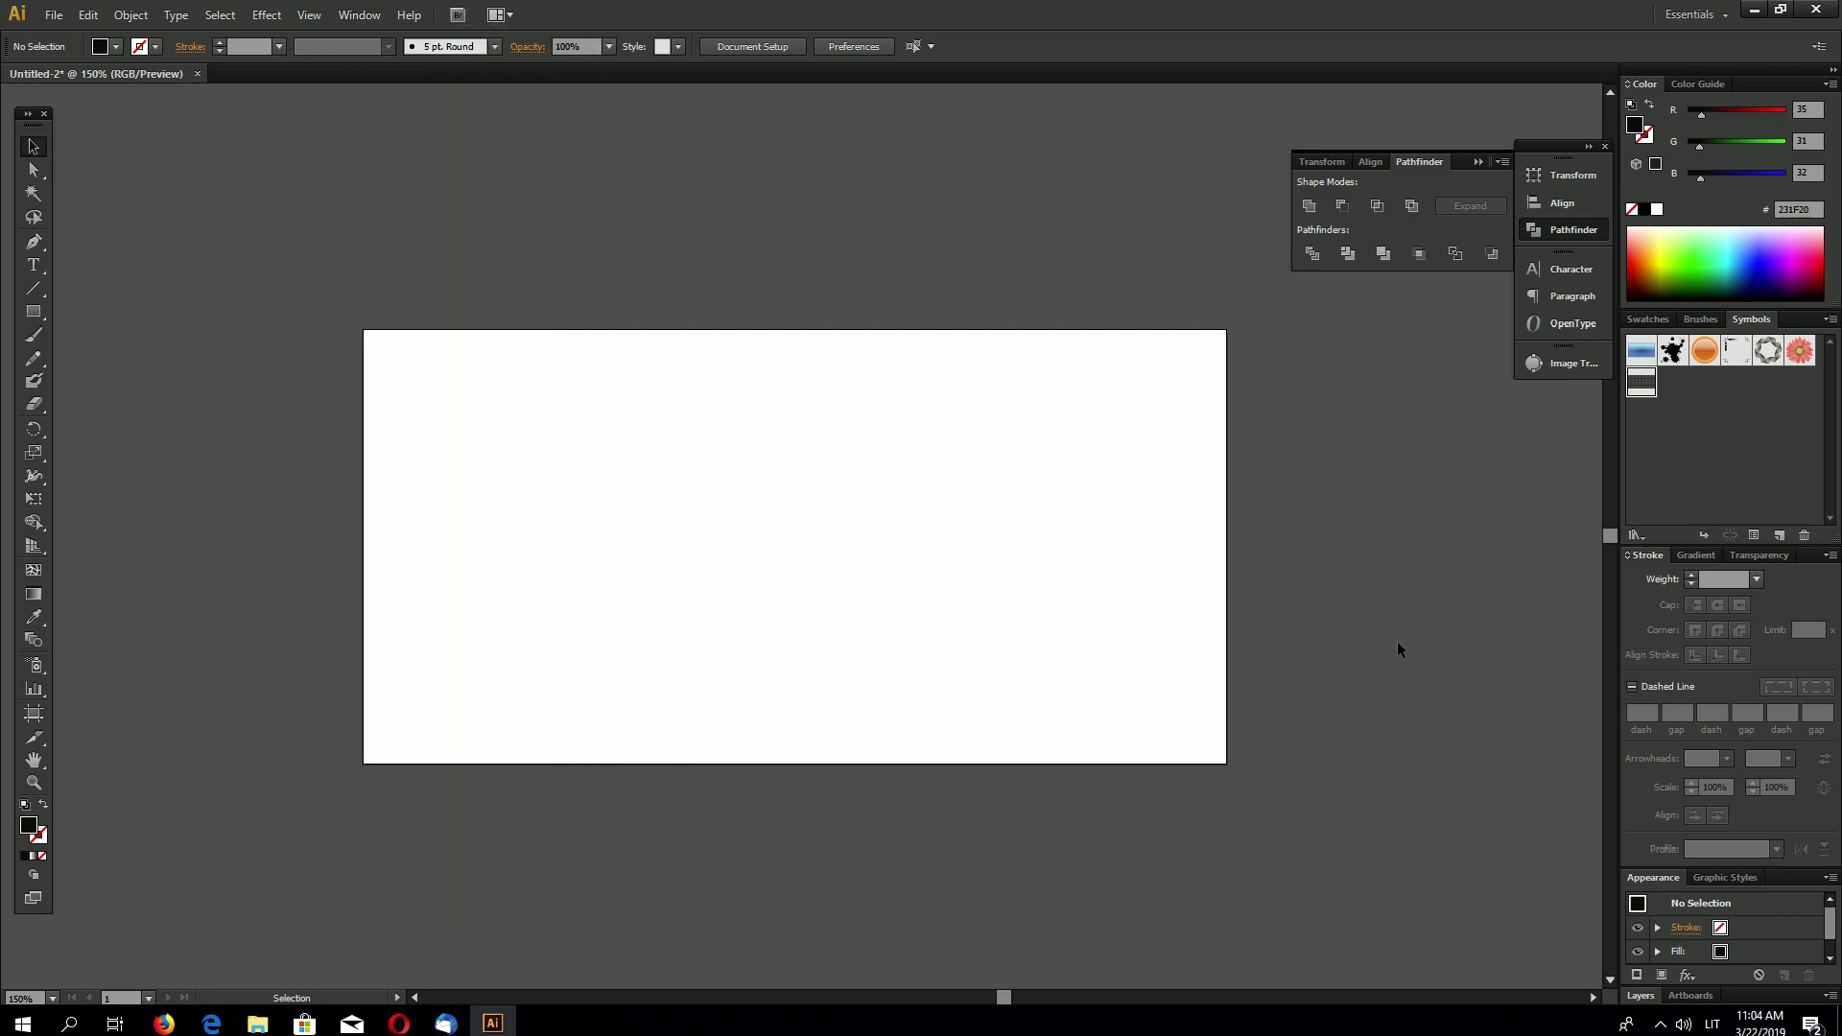
- Draw a 187.333 px circle mid-page and delete its left anchor, leaving the right half
drag(38, 317, 106, 354)
drag(675, 408, 943, 651)
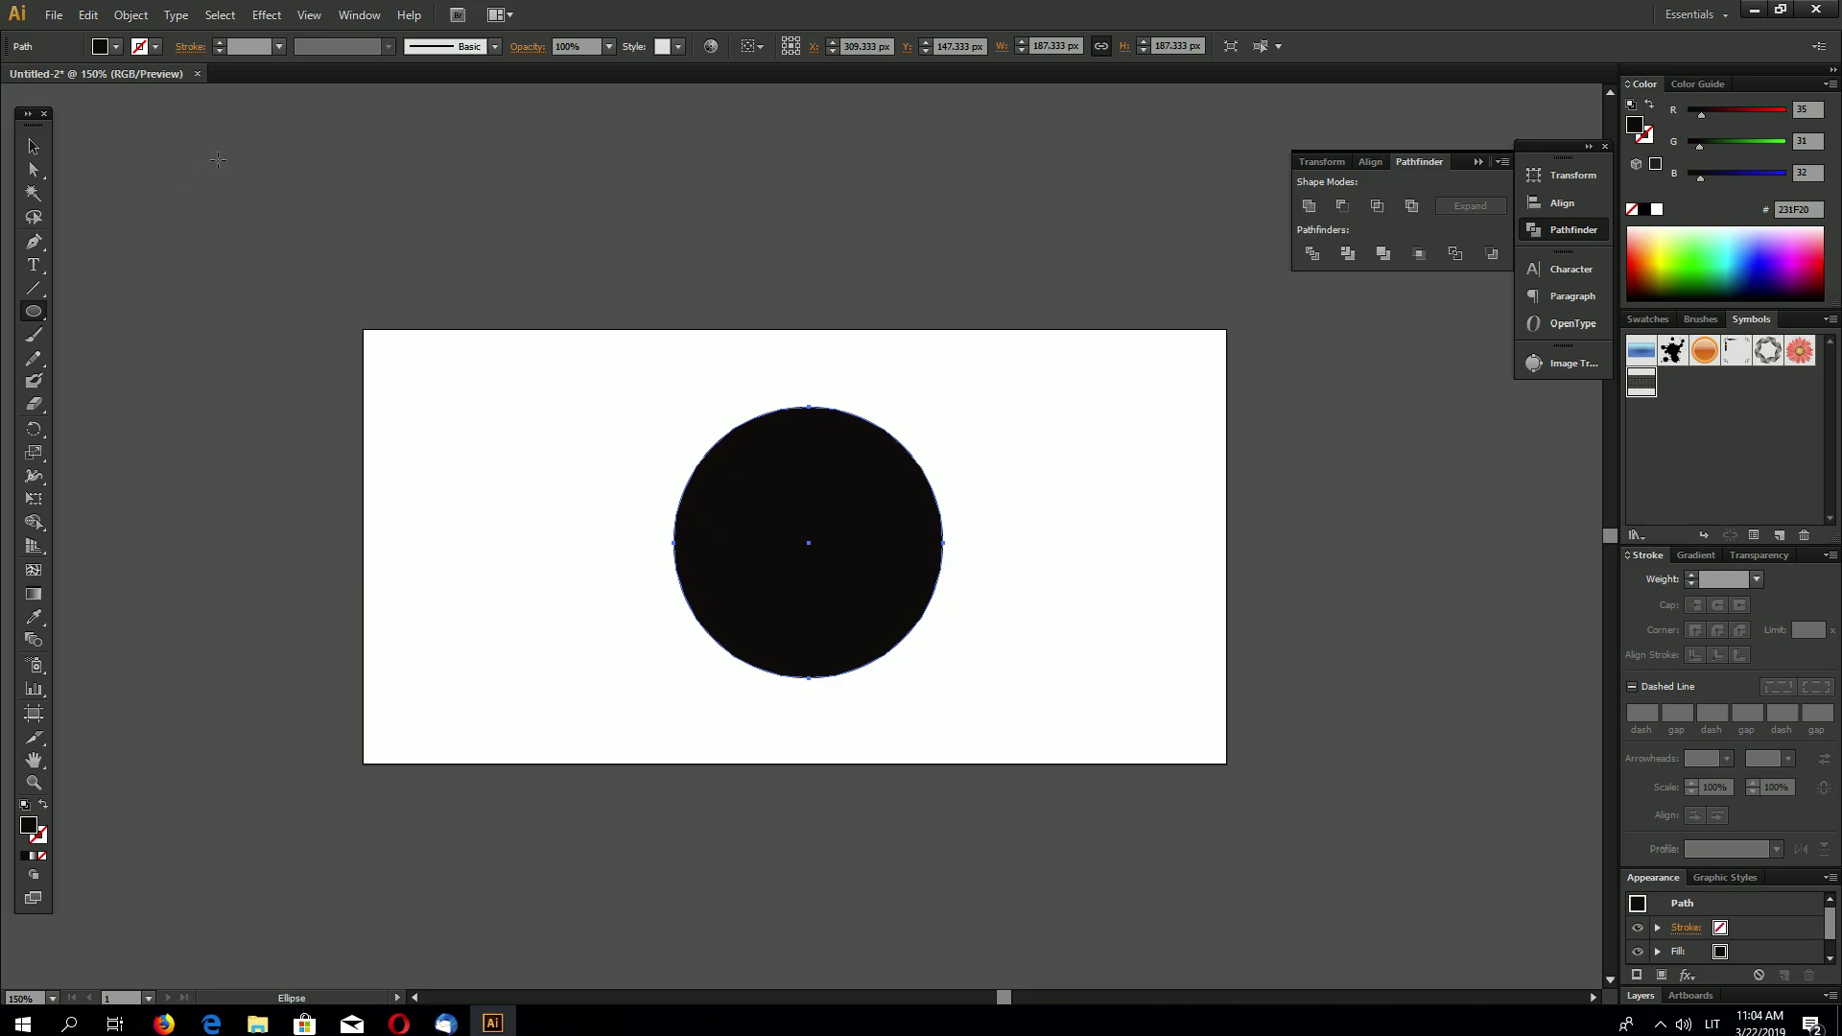
click(34, 170)
drag(614, 591, 690, 513)
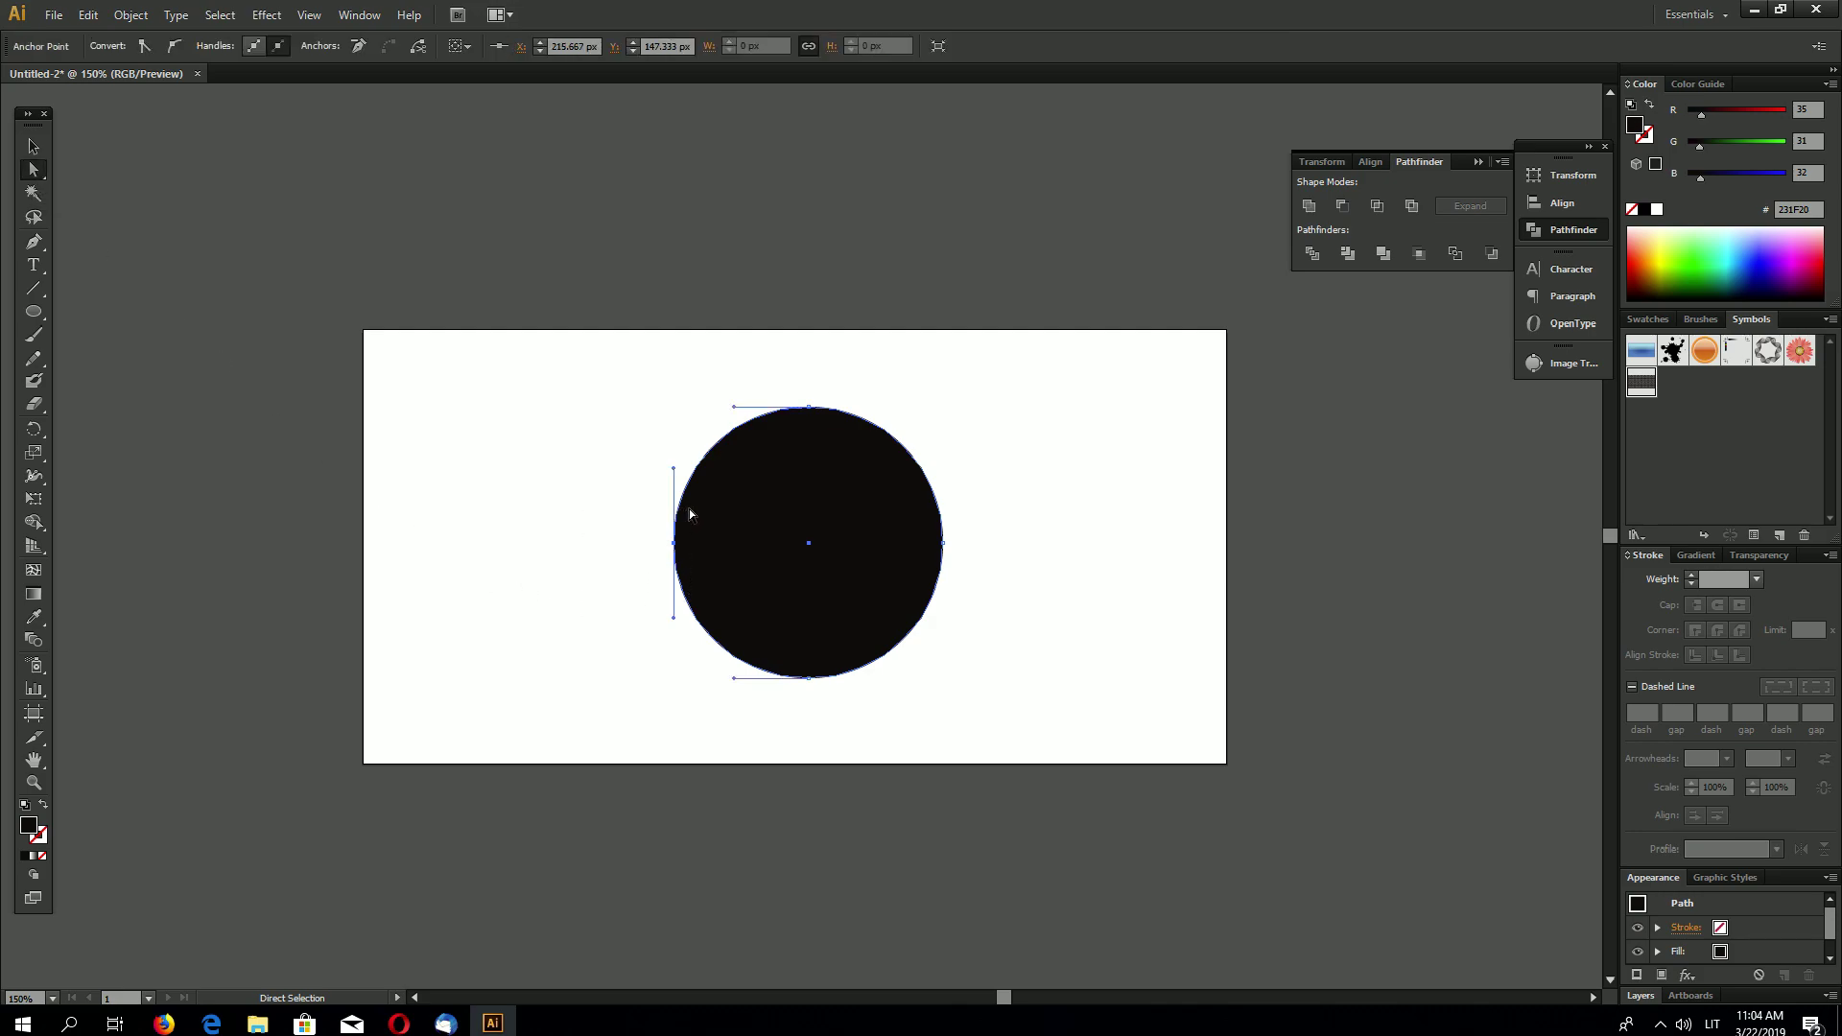
key(Delete)
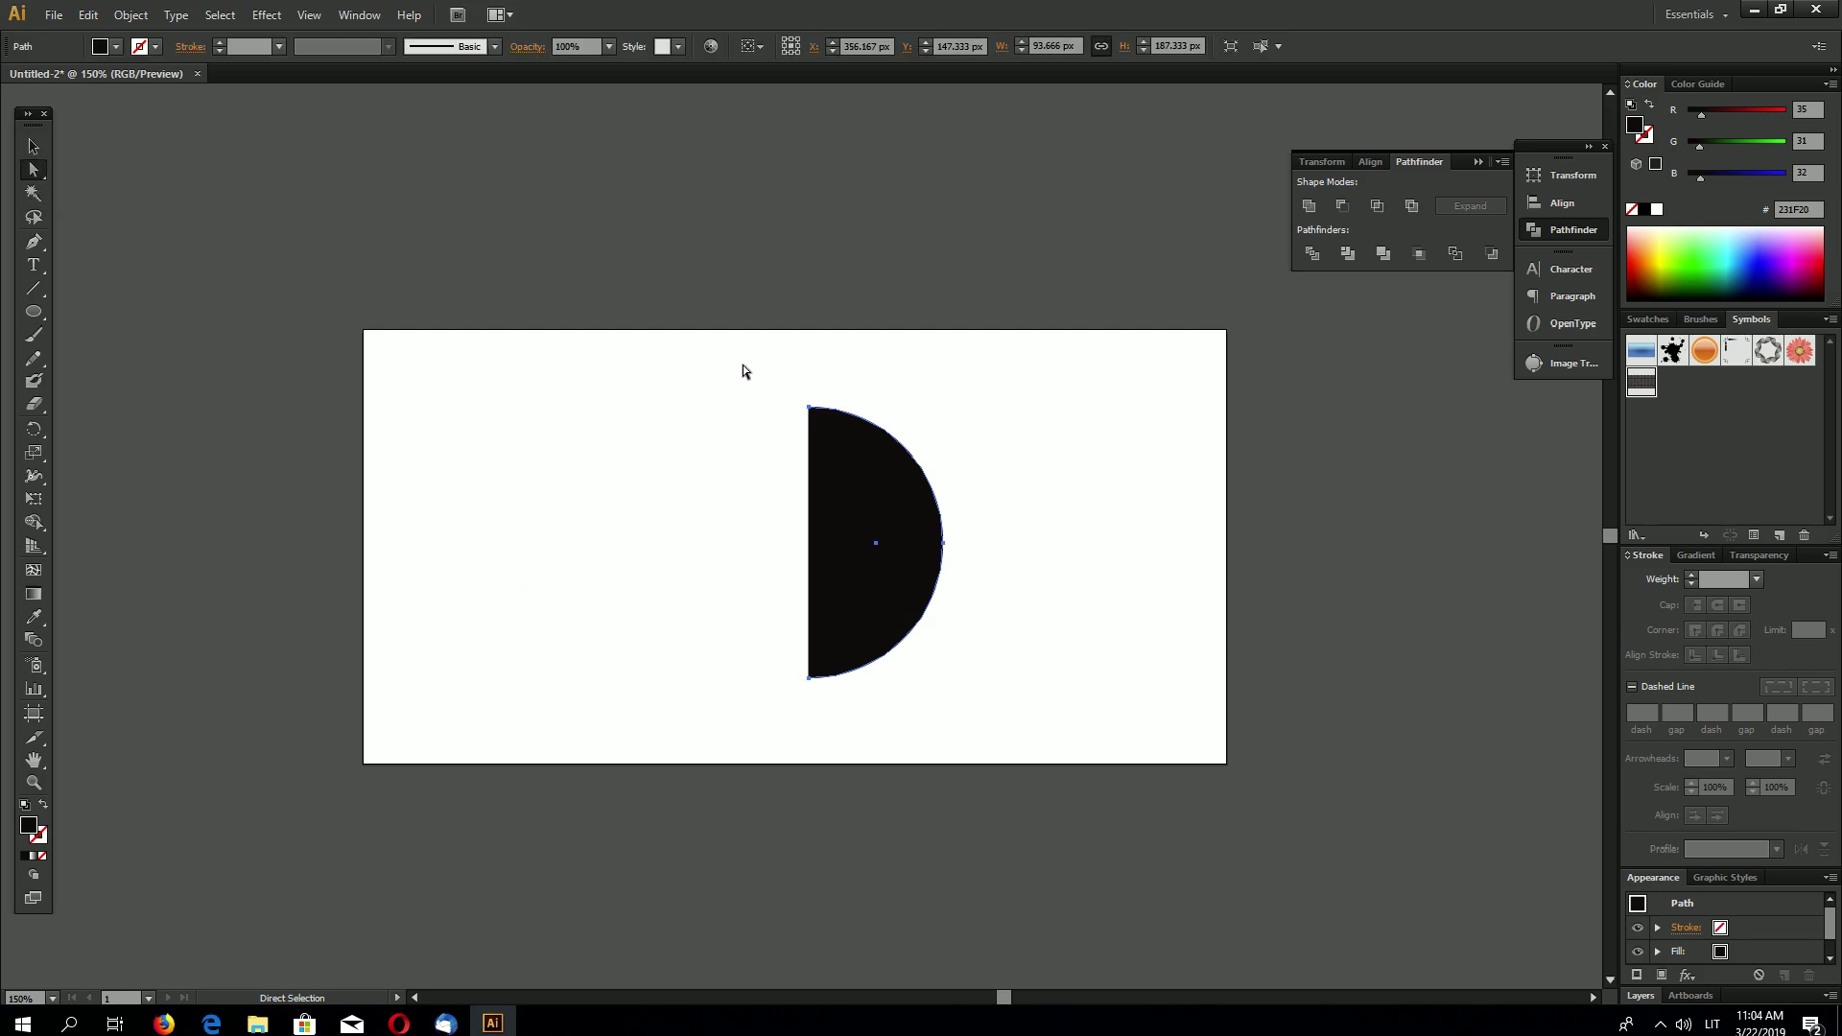
drag(743, 366, 836, 766)
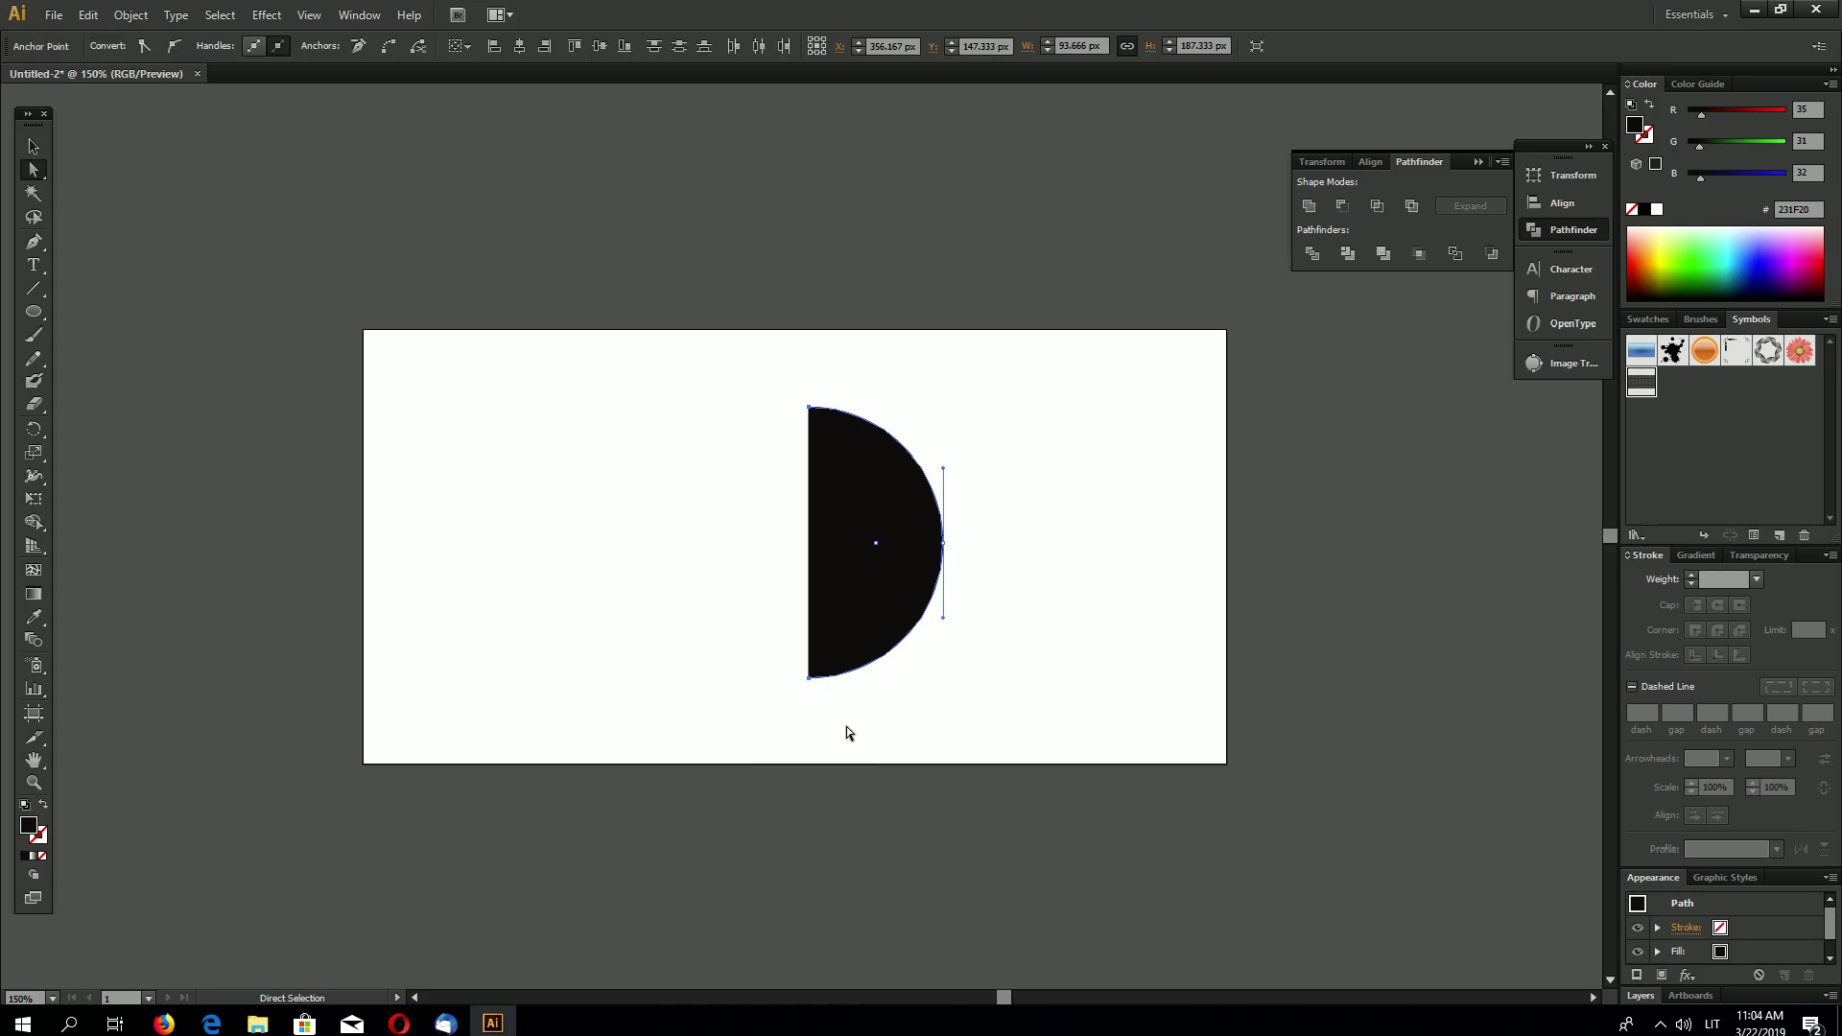
- Join the half-circle's open end points into a closed path
key(ctrl)
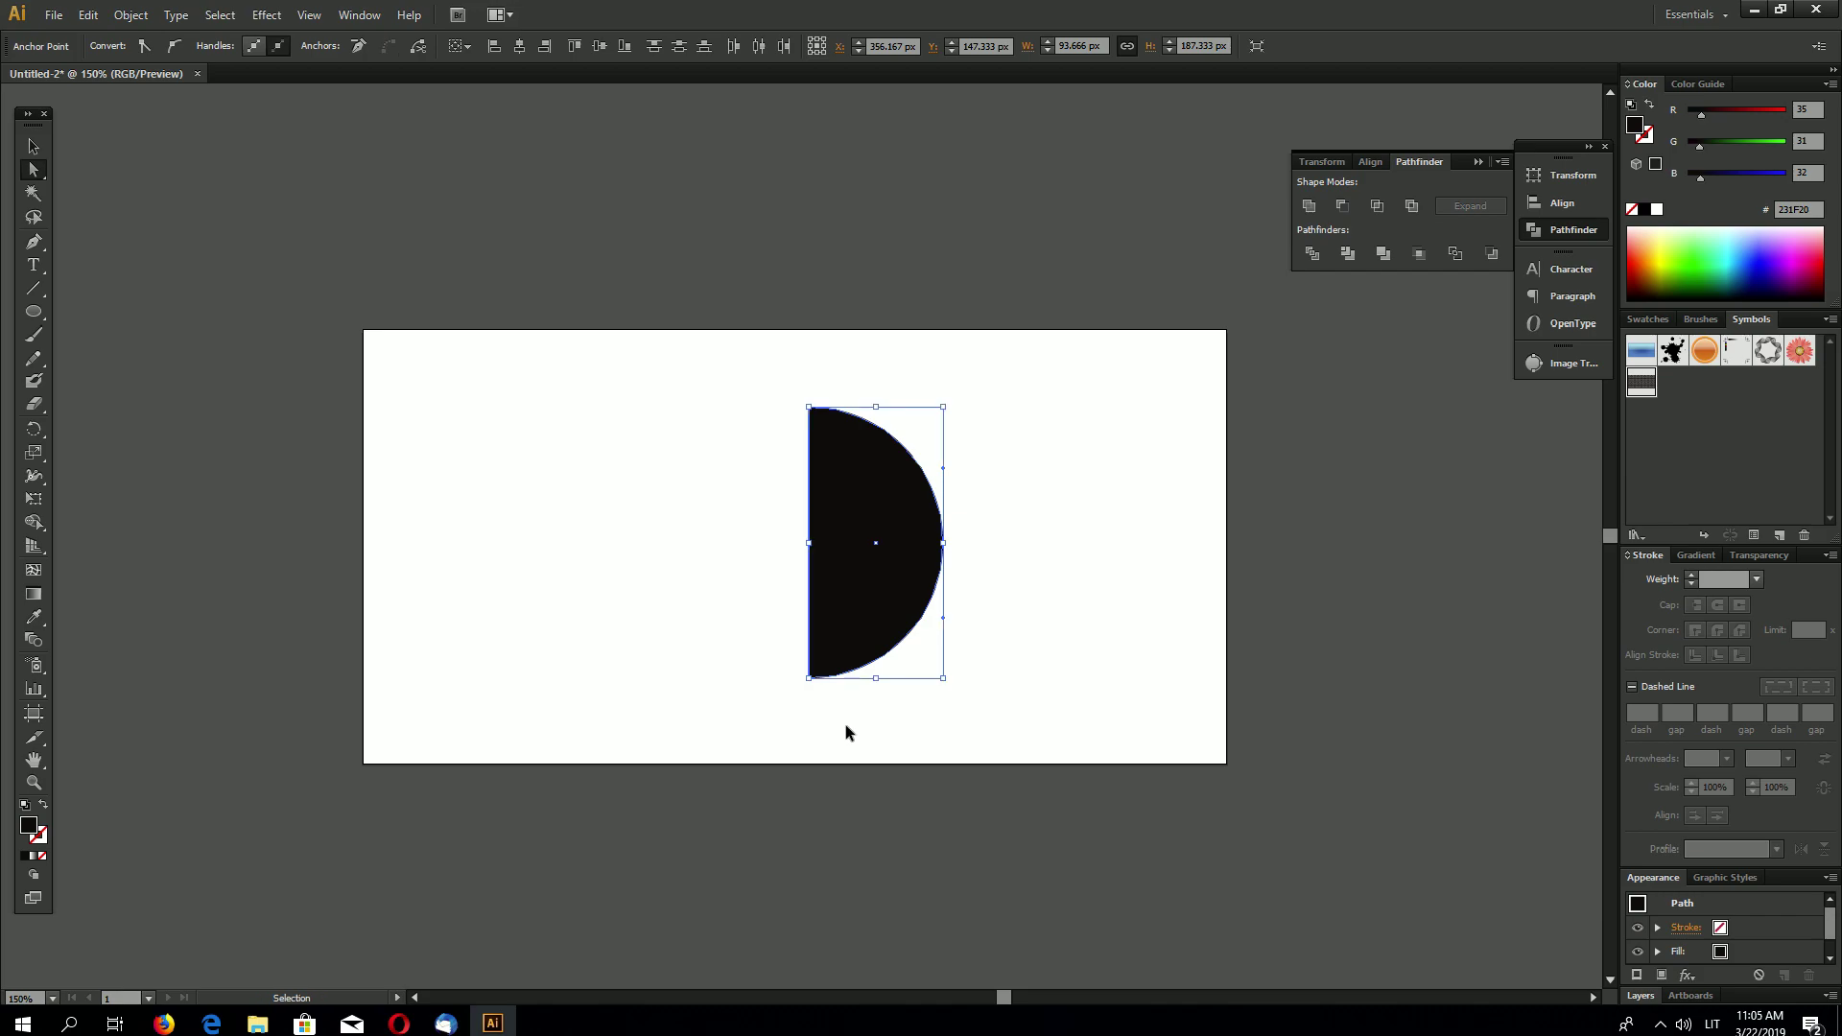
key(ctrl)
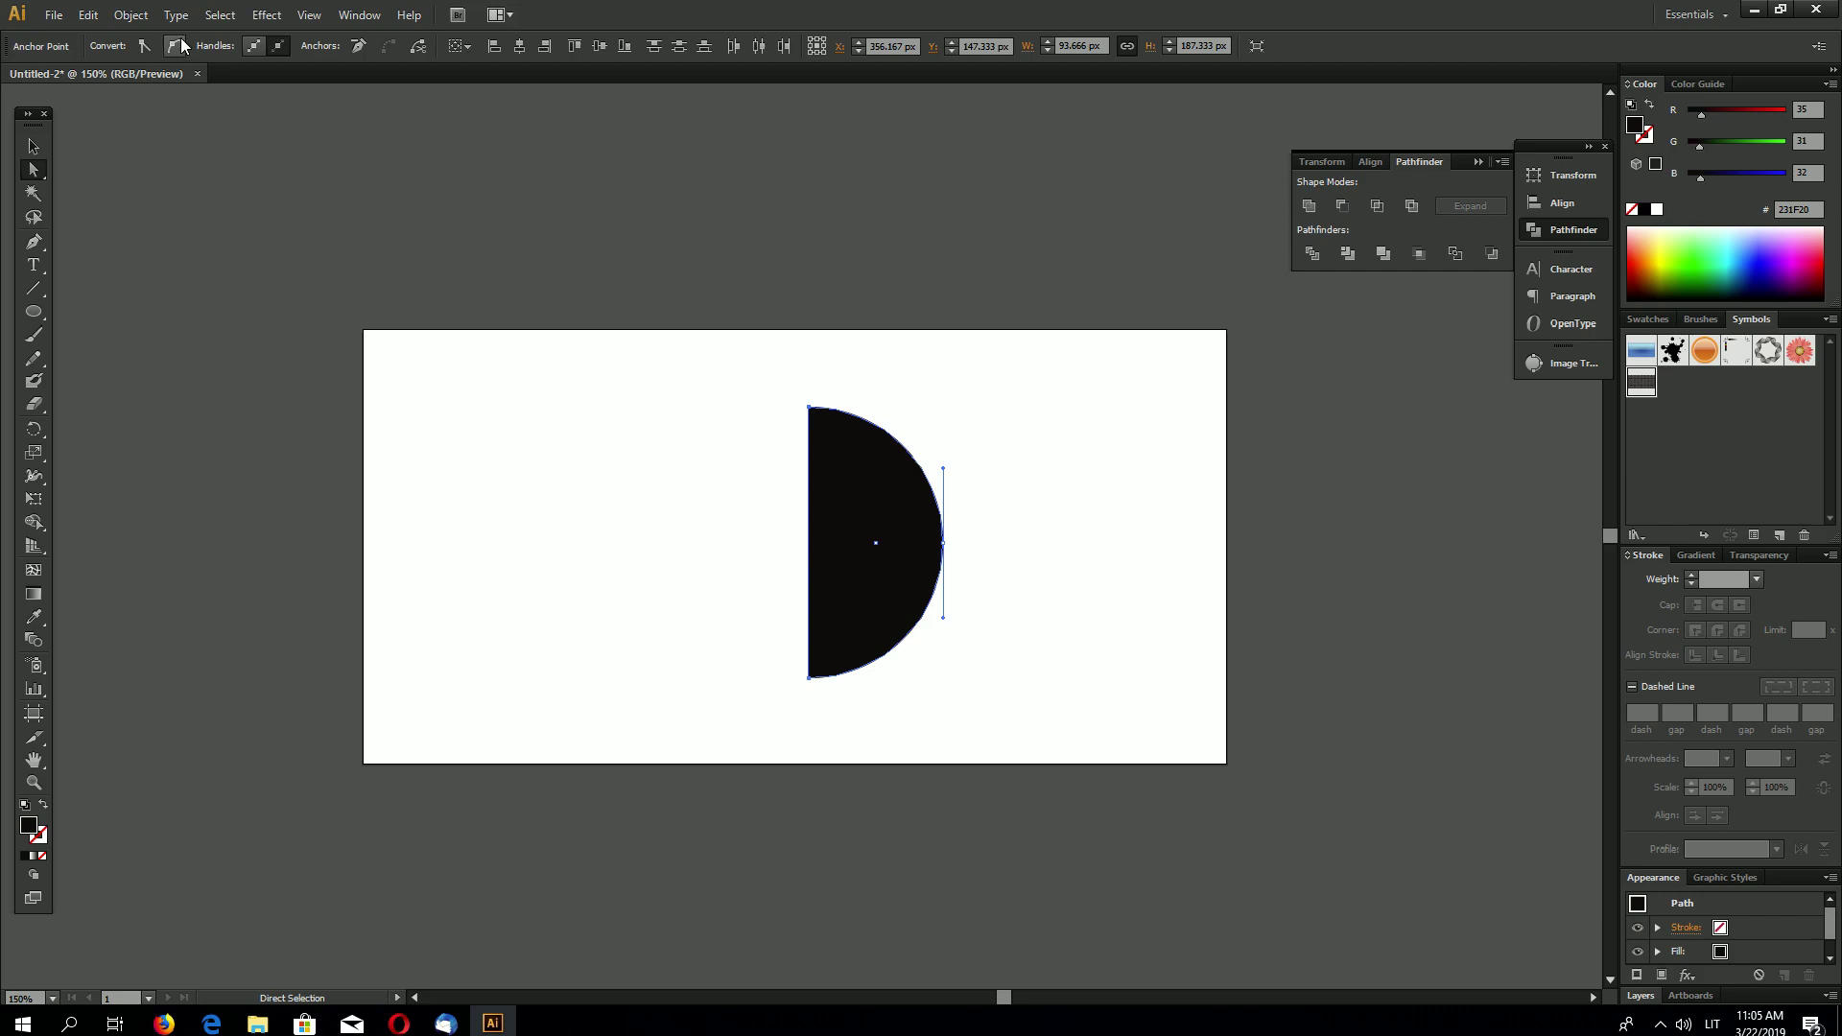
click(132, 16)
mouse_move(217, 407)
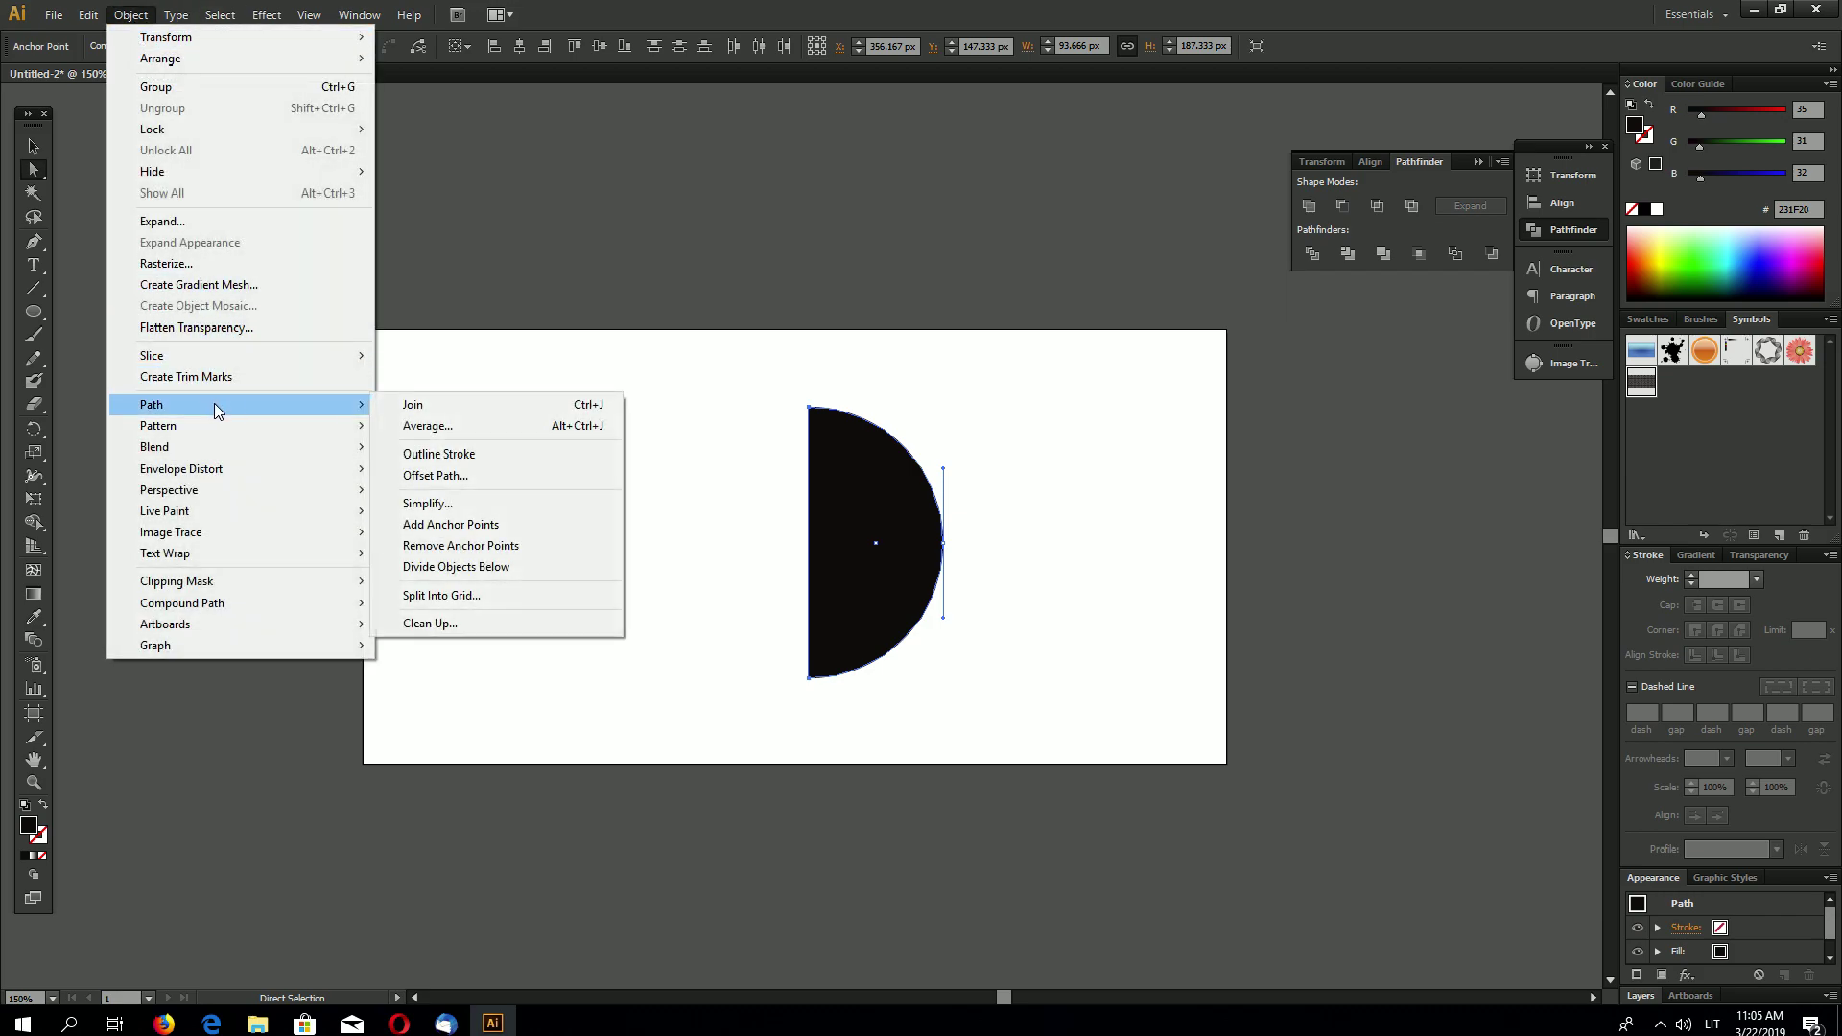
click(574, 407)
key(ctrl)
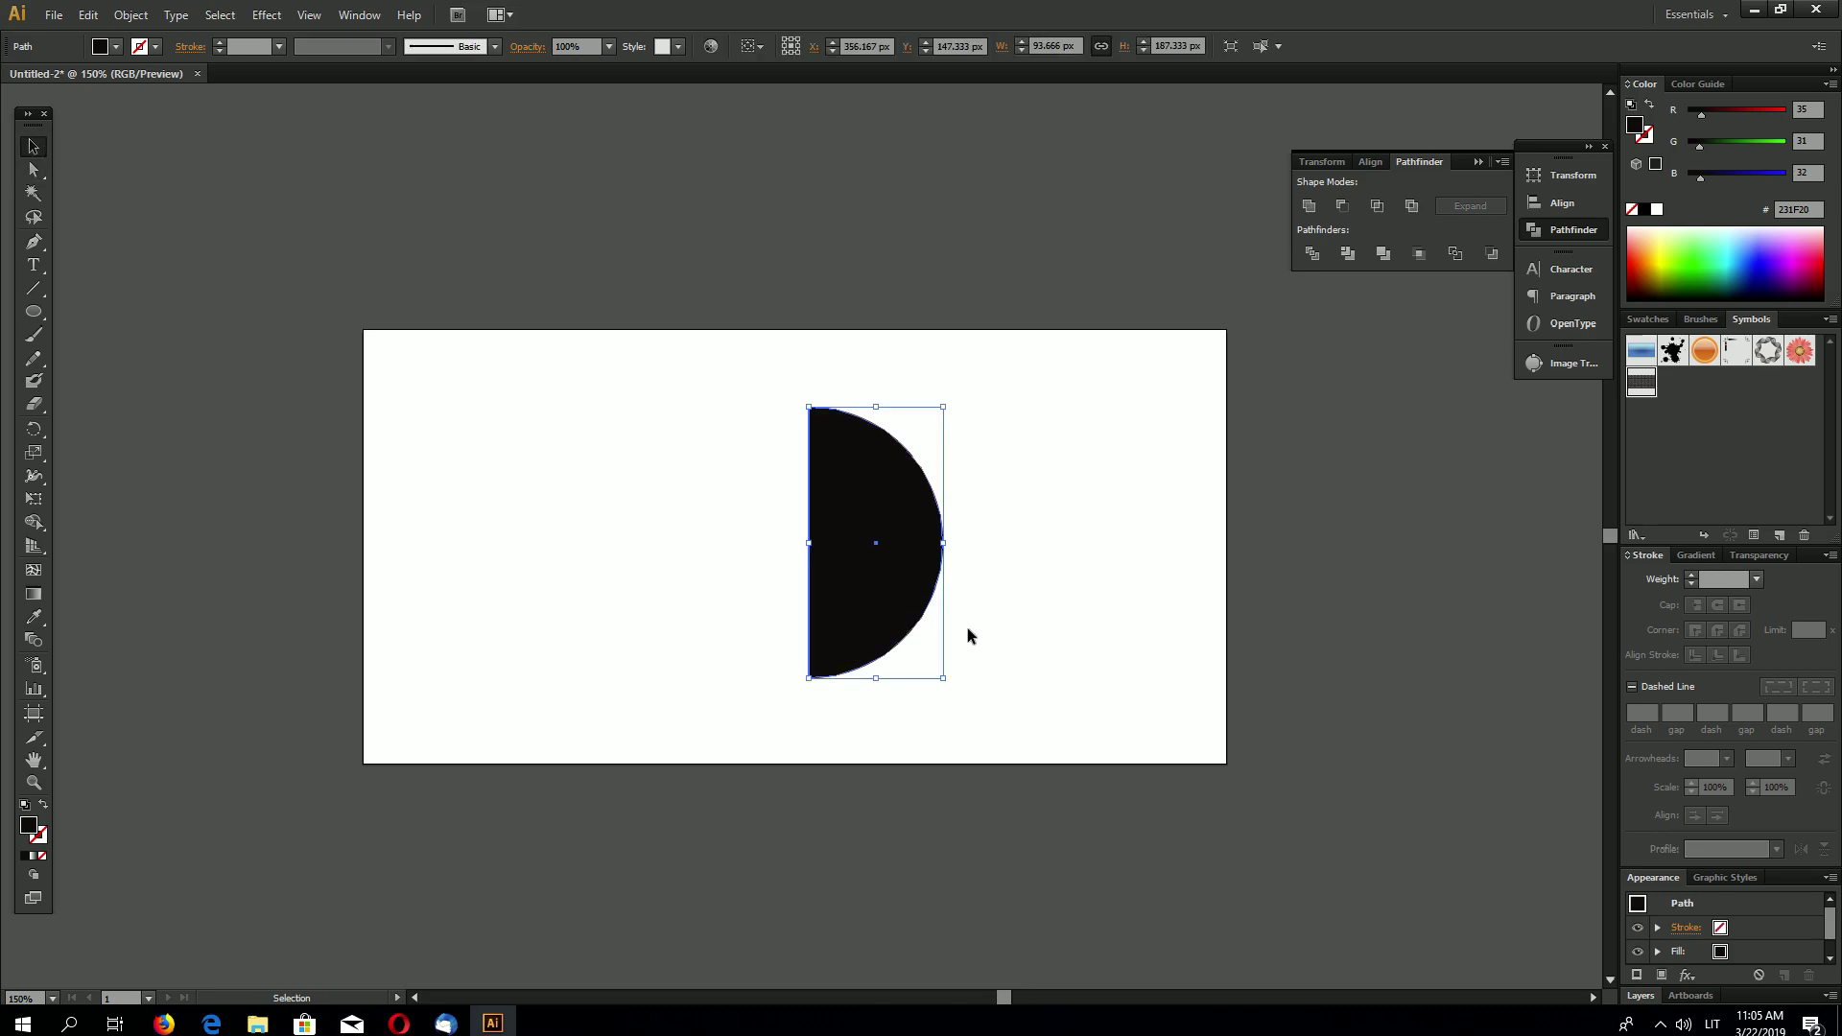
- Fill the half-circle with 10% black using the Grayscale colour model
click(1829, 84)
click(1679, 119)
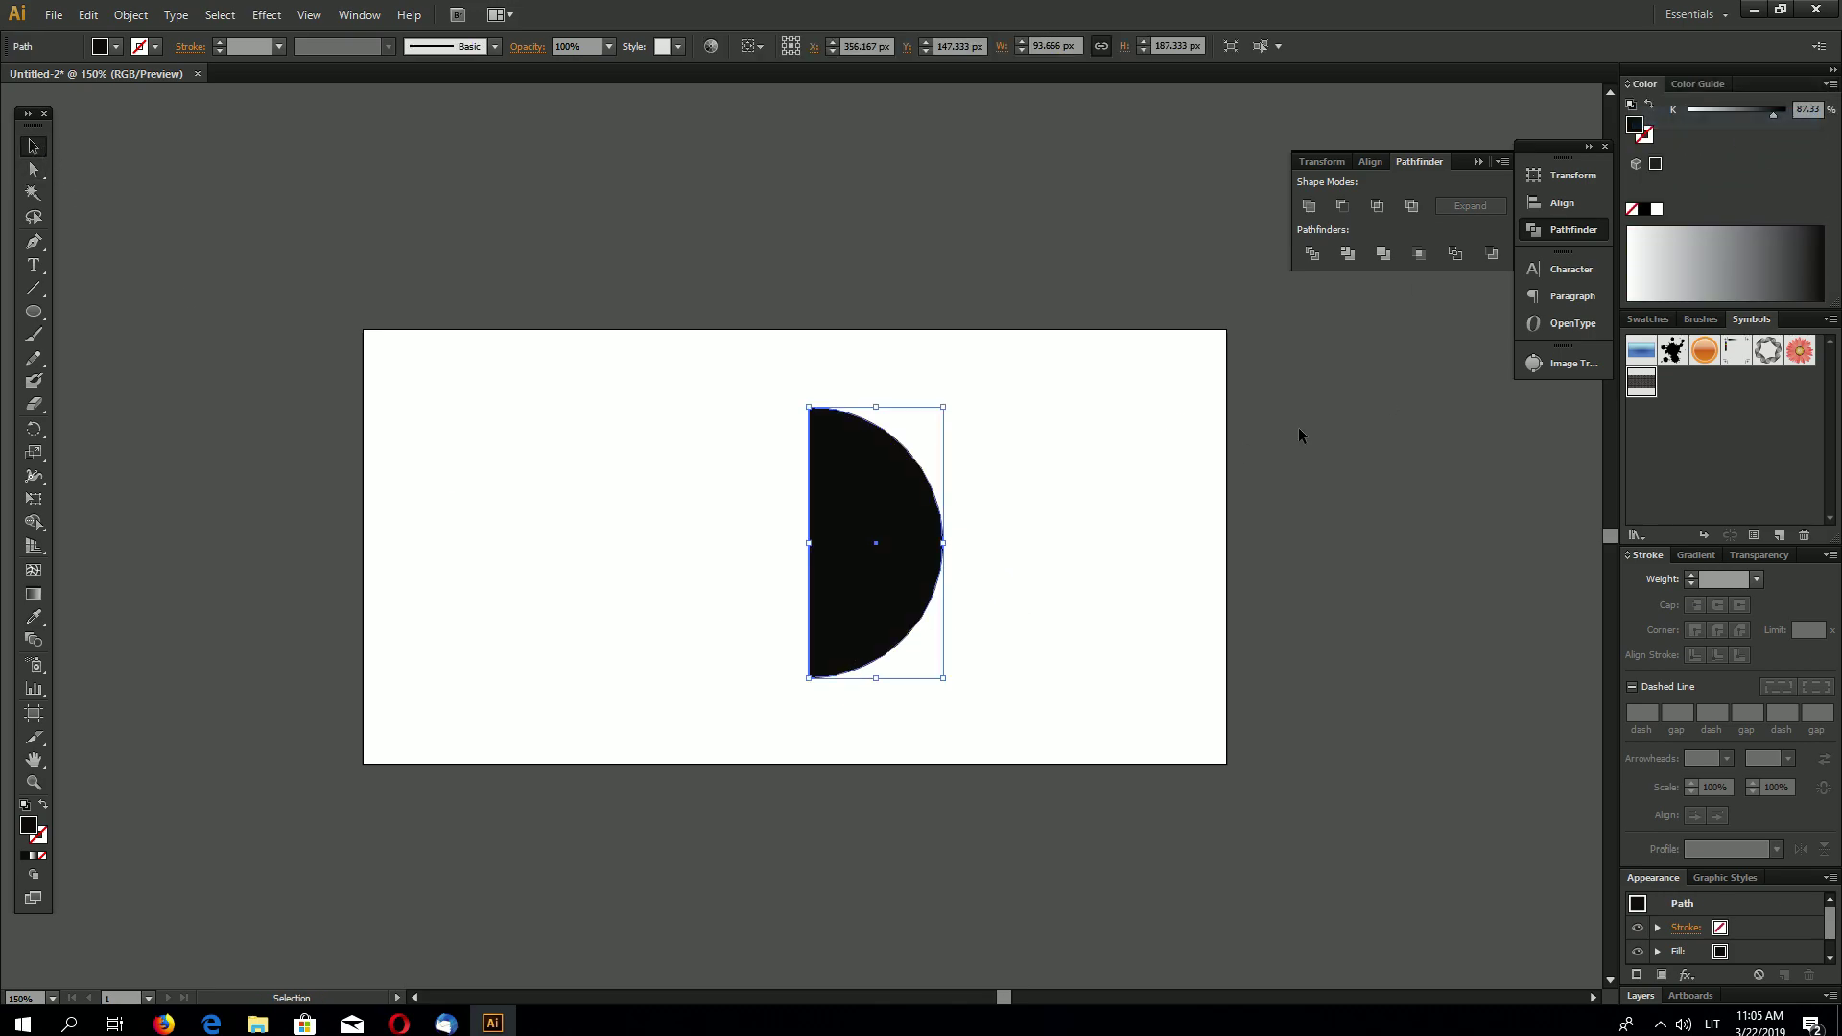
click(1807, 109)
text(10)
key(Return)
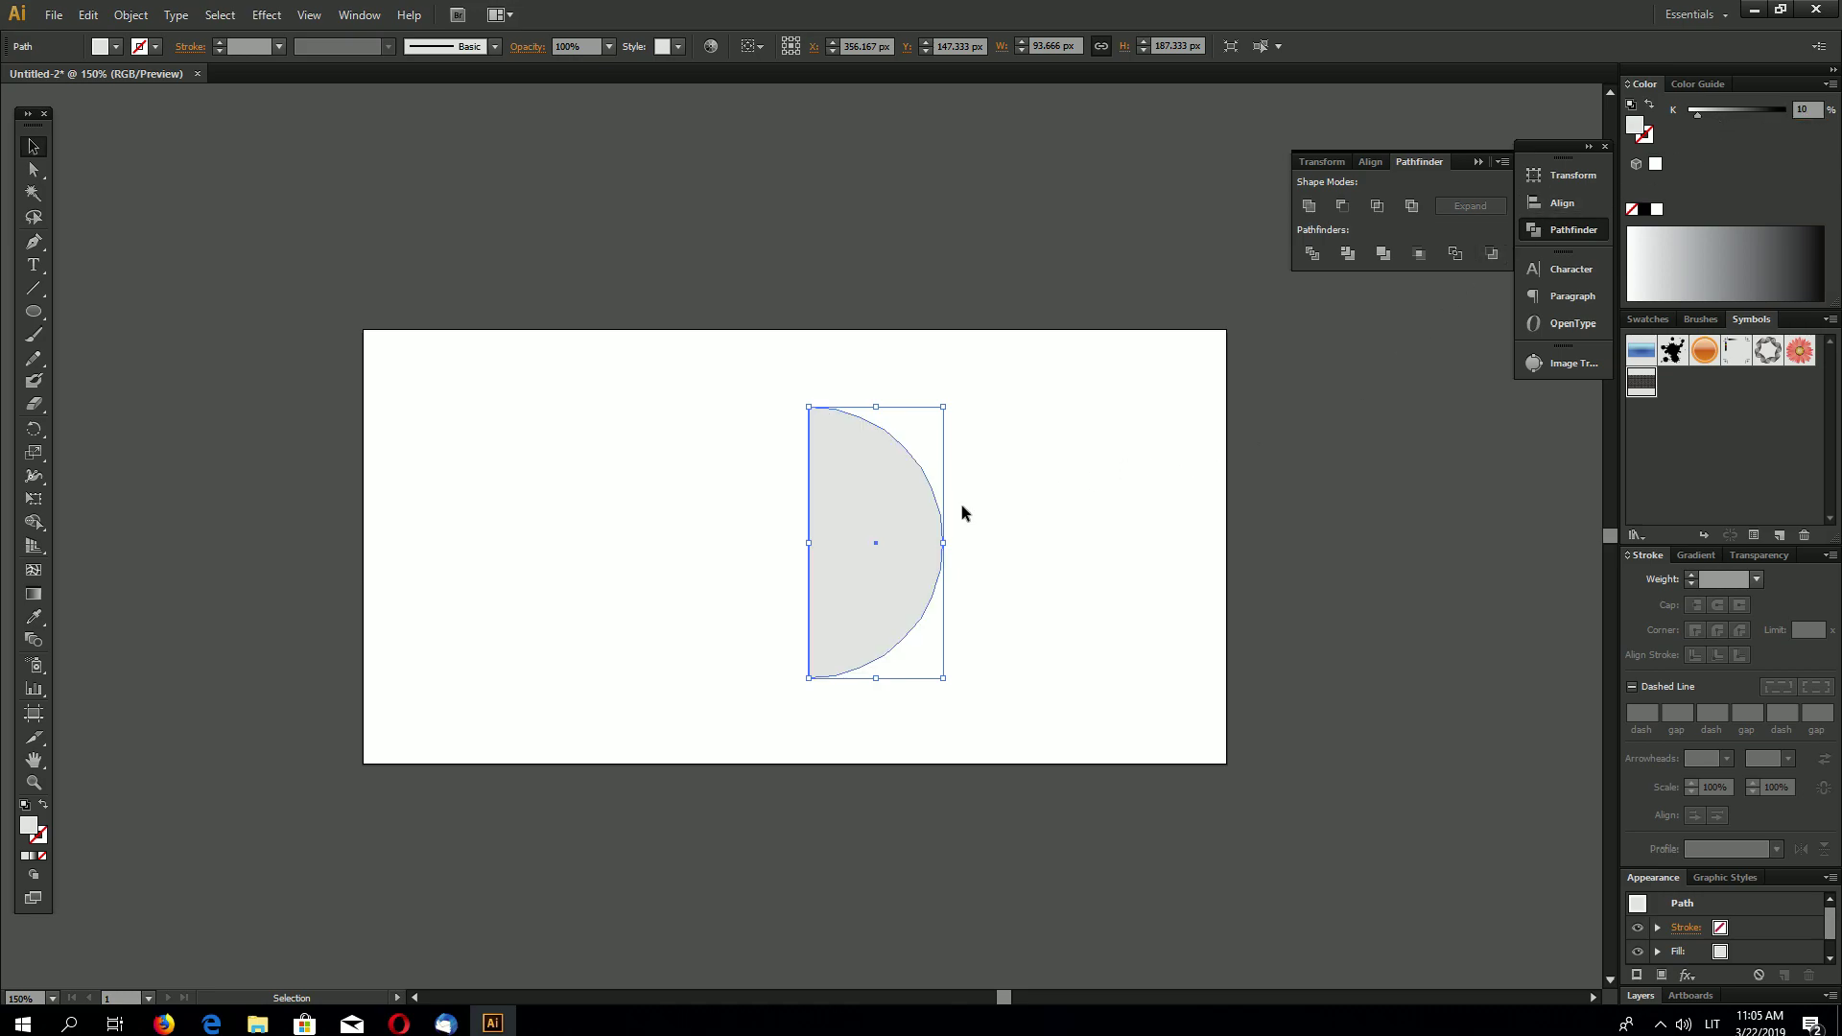
- Apply a 3D Revolve to the half-circle with Diffuse Shading surface
click(267, 14)
mouse_move(451, 125)
click(570, 149)
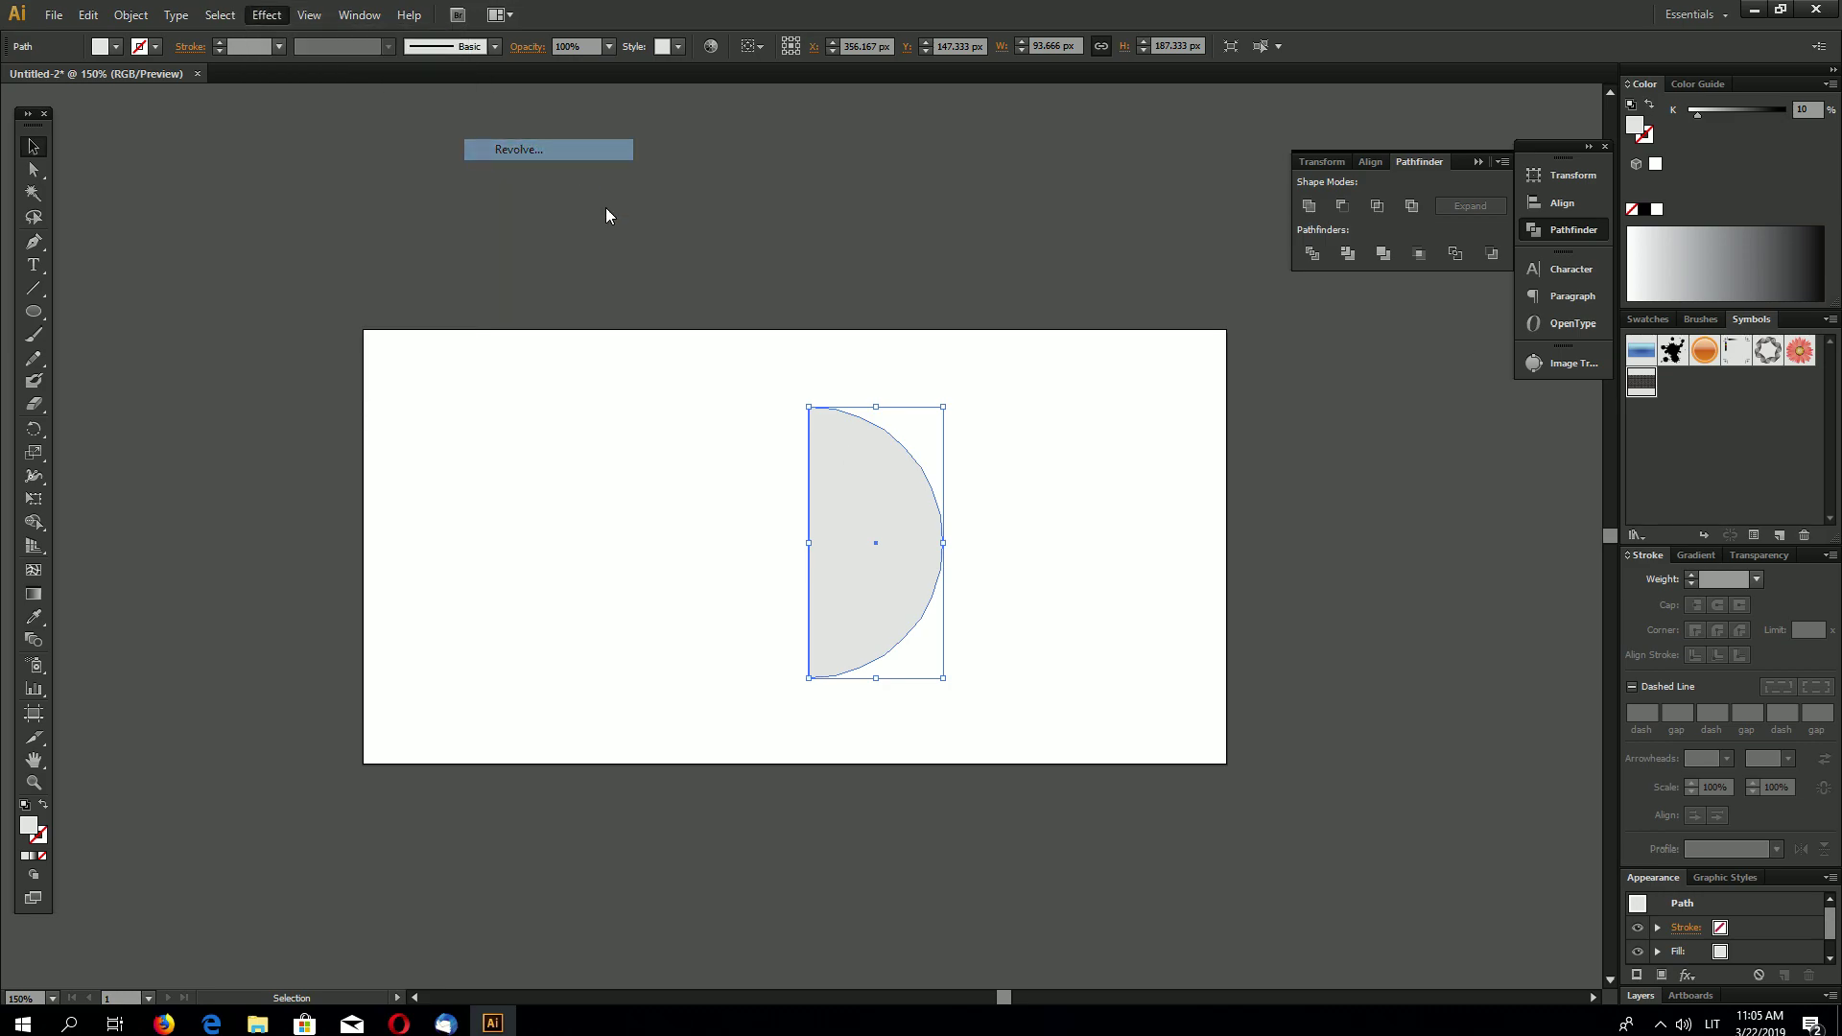
click(1015, 754)
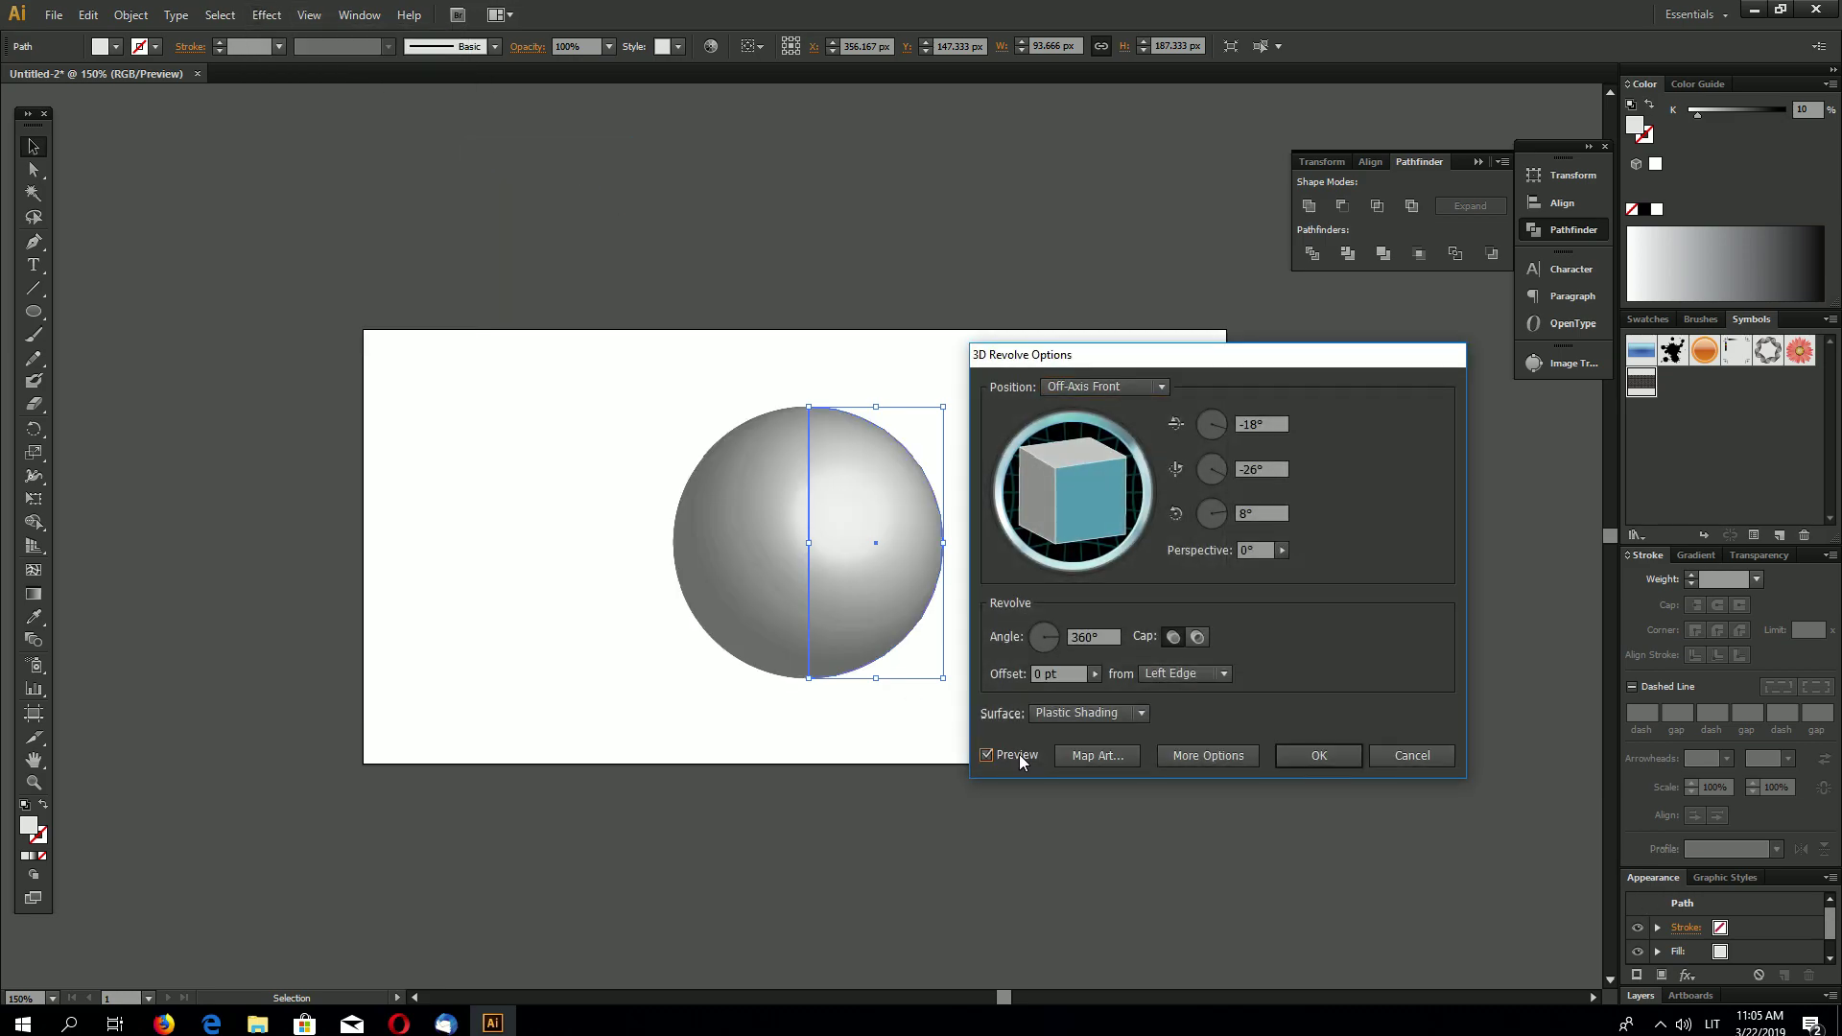
click(1089, 714)
click(1141, 714)
click(1142, 714)
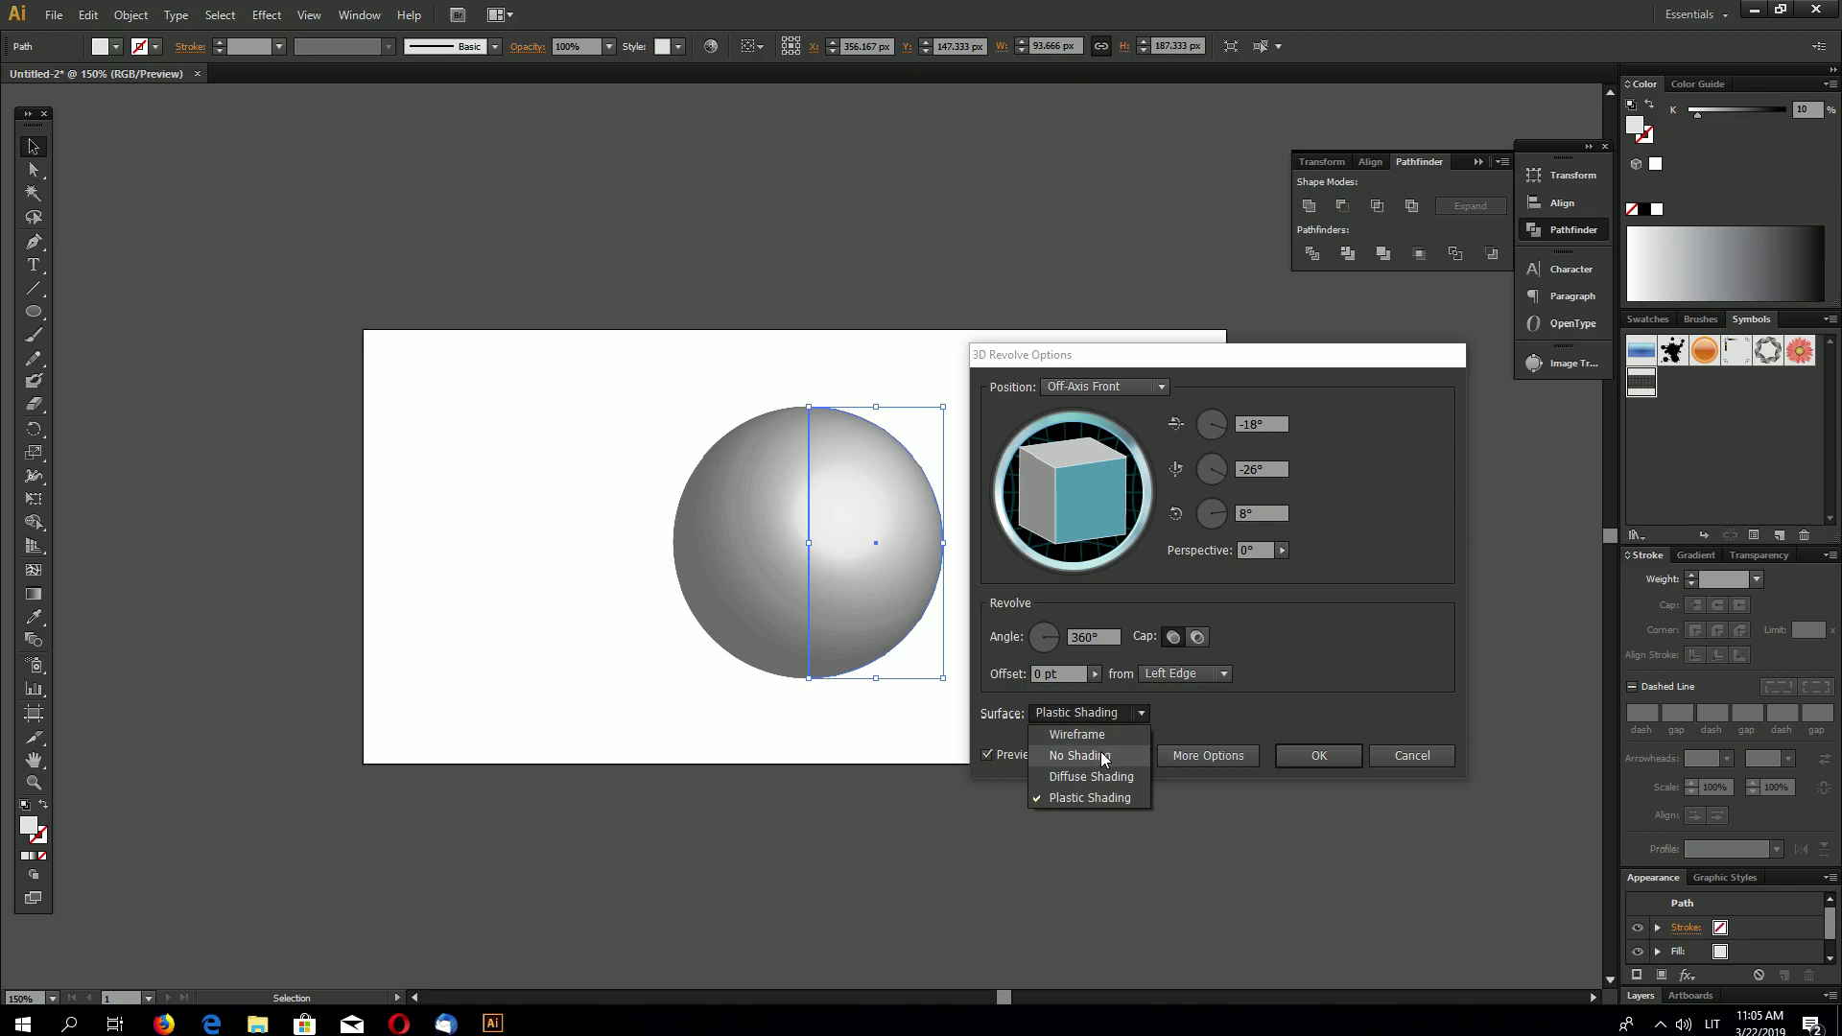
click(1099, 776)
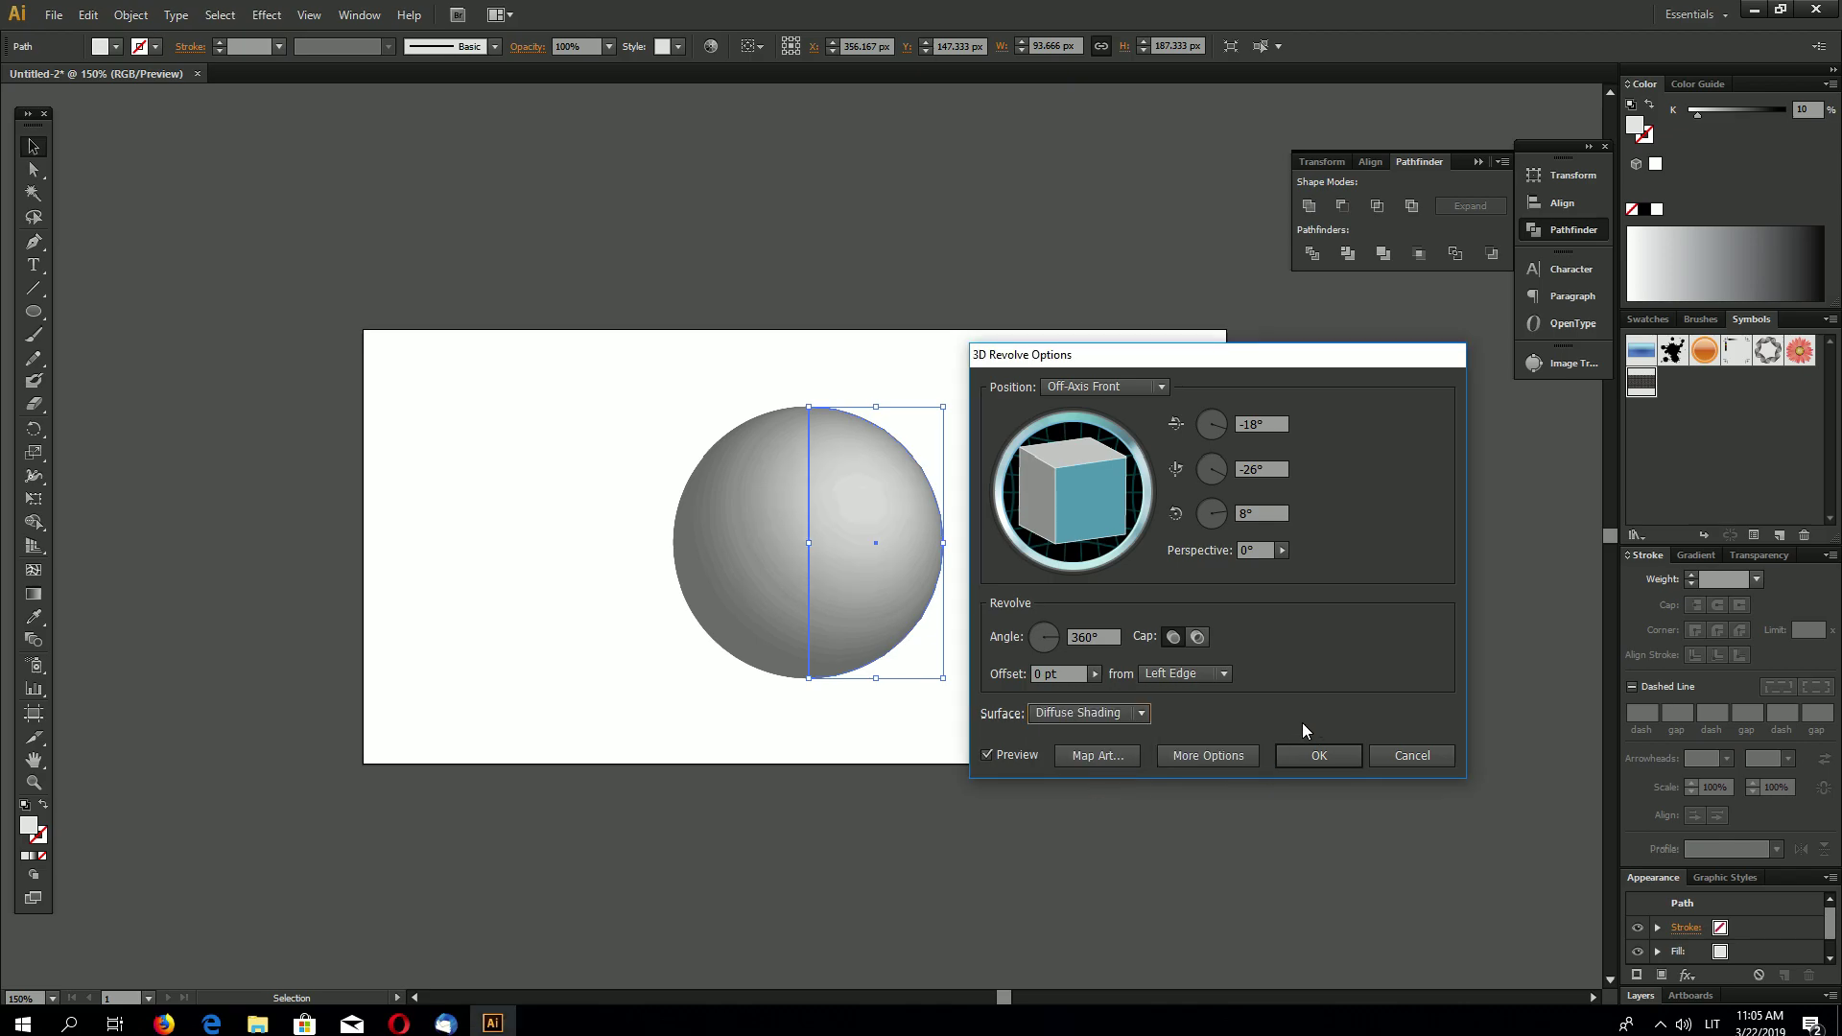
- Map 'New Symbol' onto the sphere with Scale to Fit and apply the revolve
click(1126, 757)
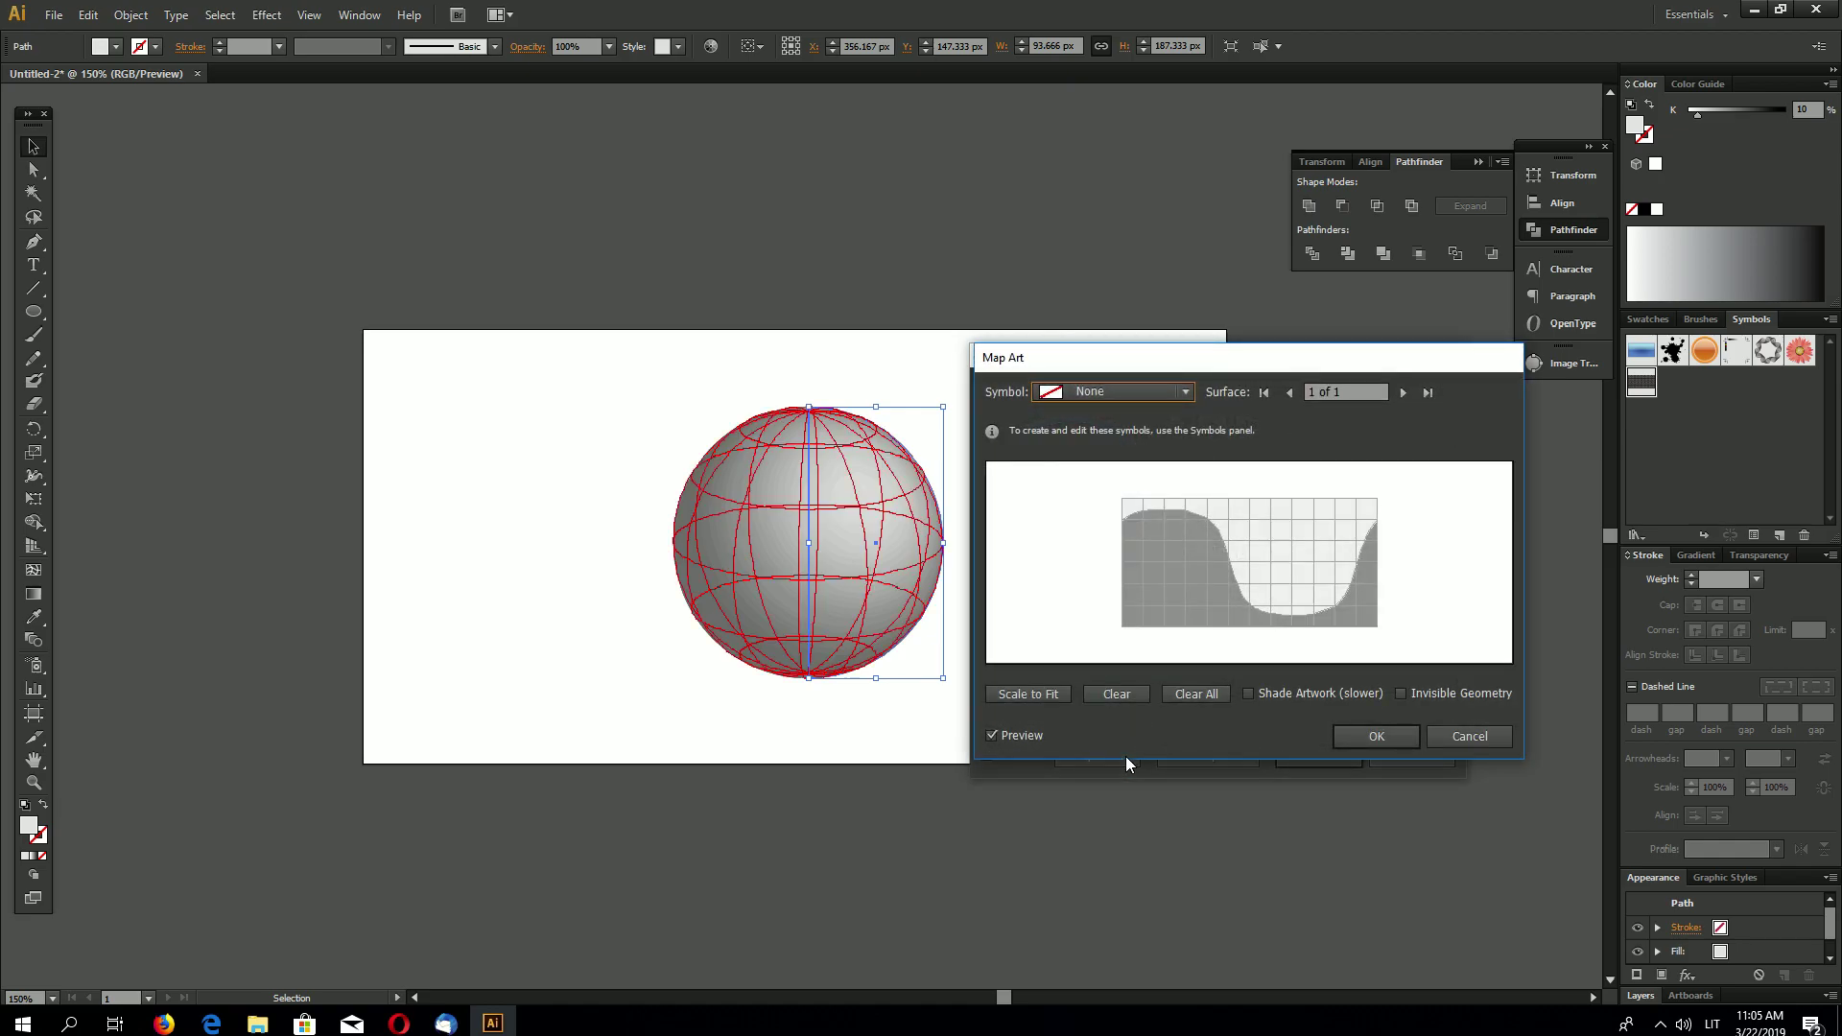
click(1137, 394)
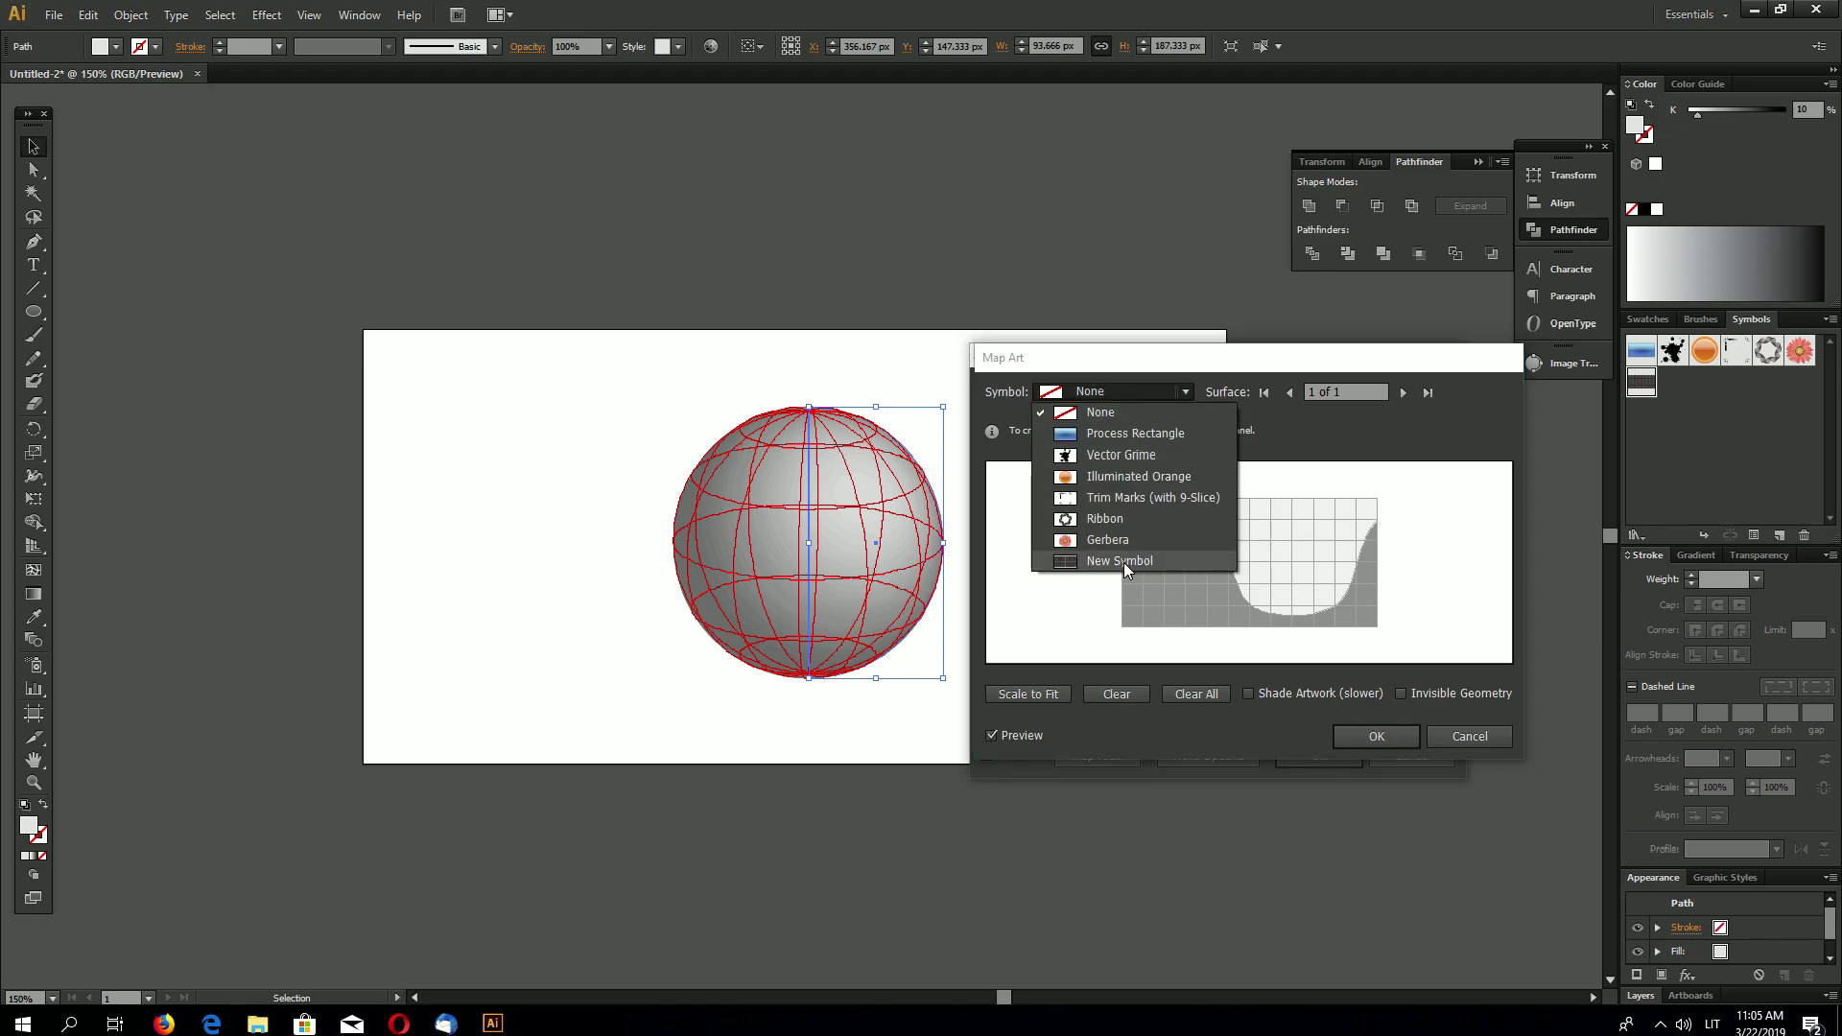
click(1125, 562)
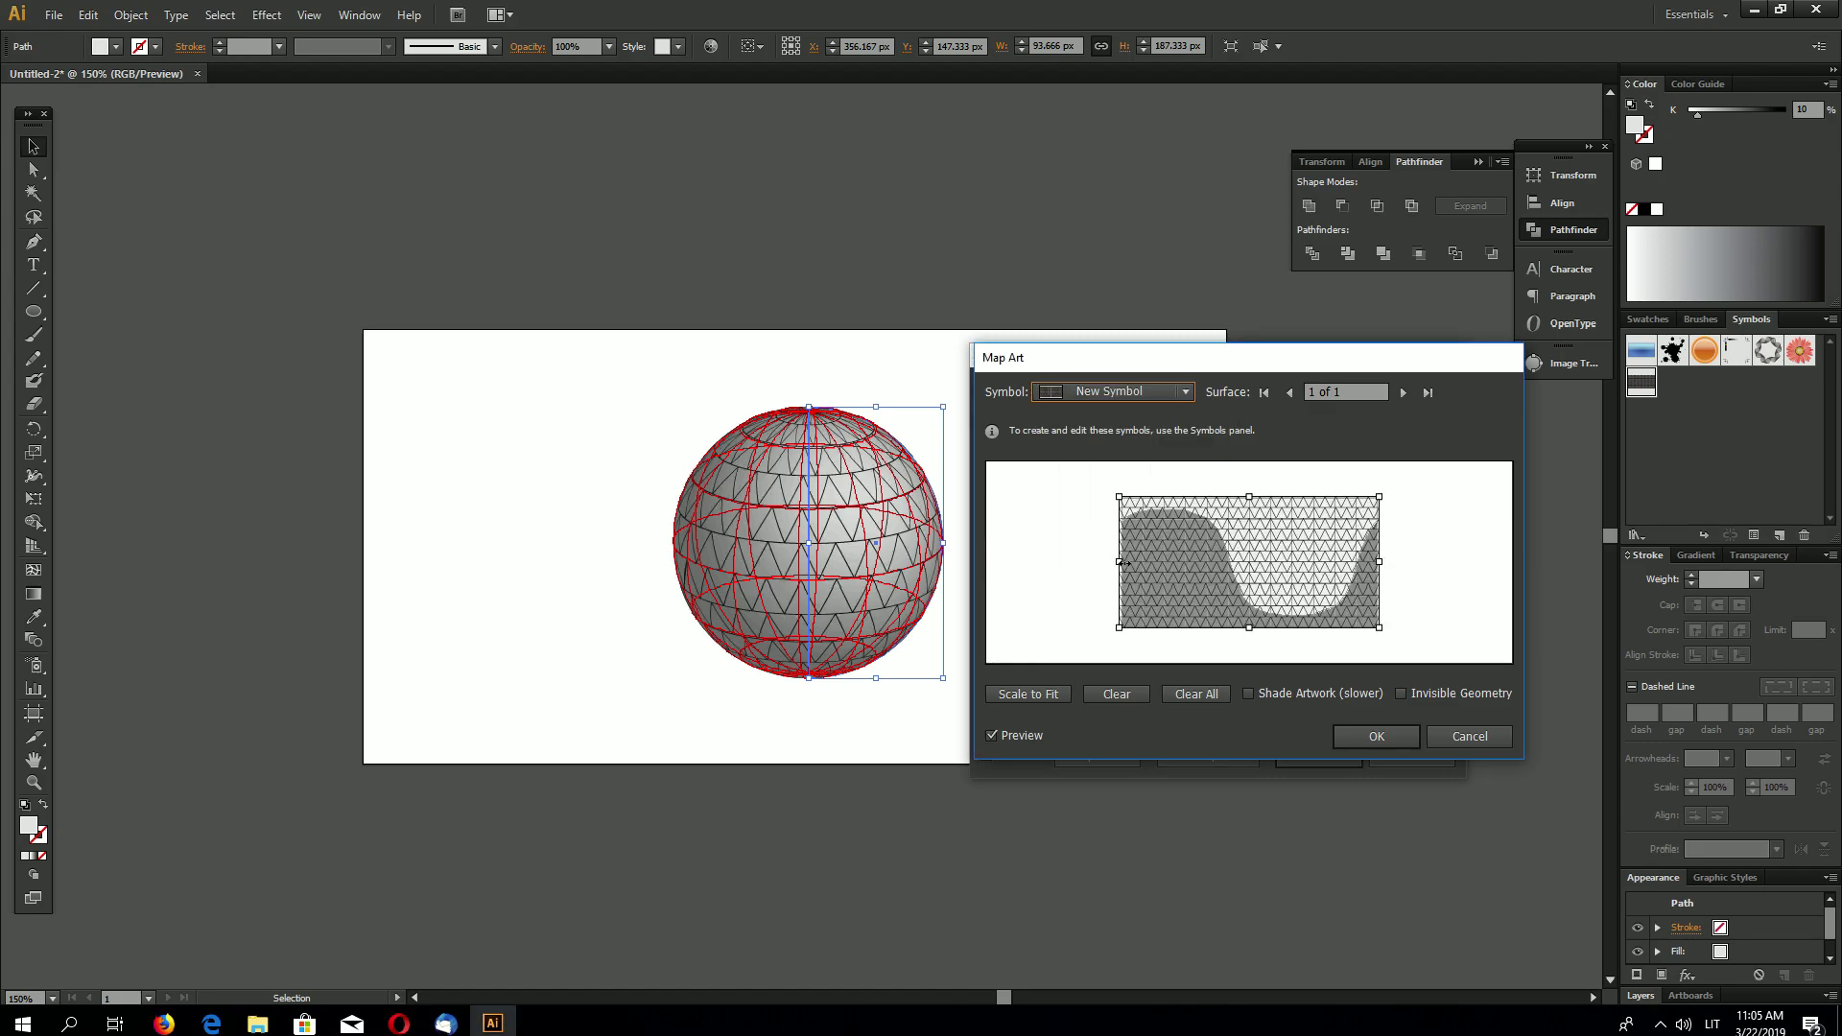
click(1039, 698)
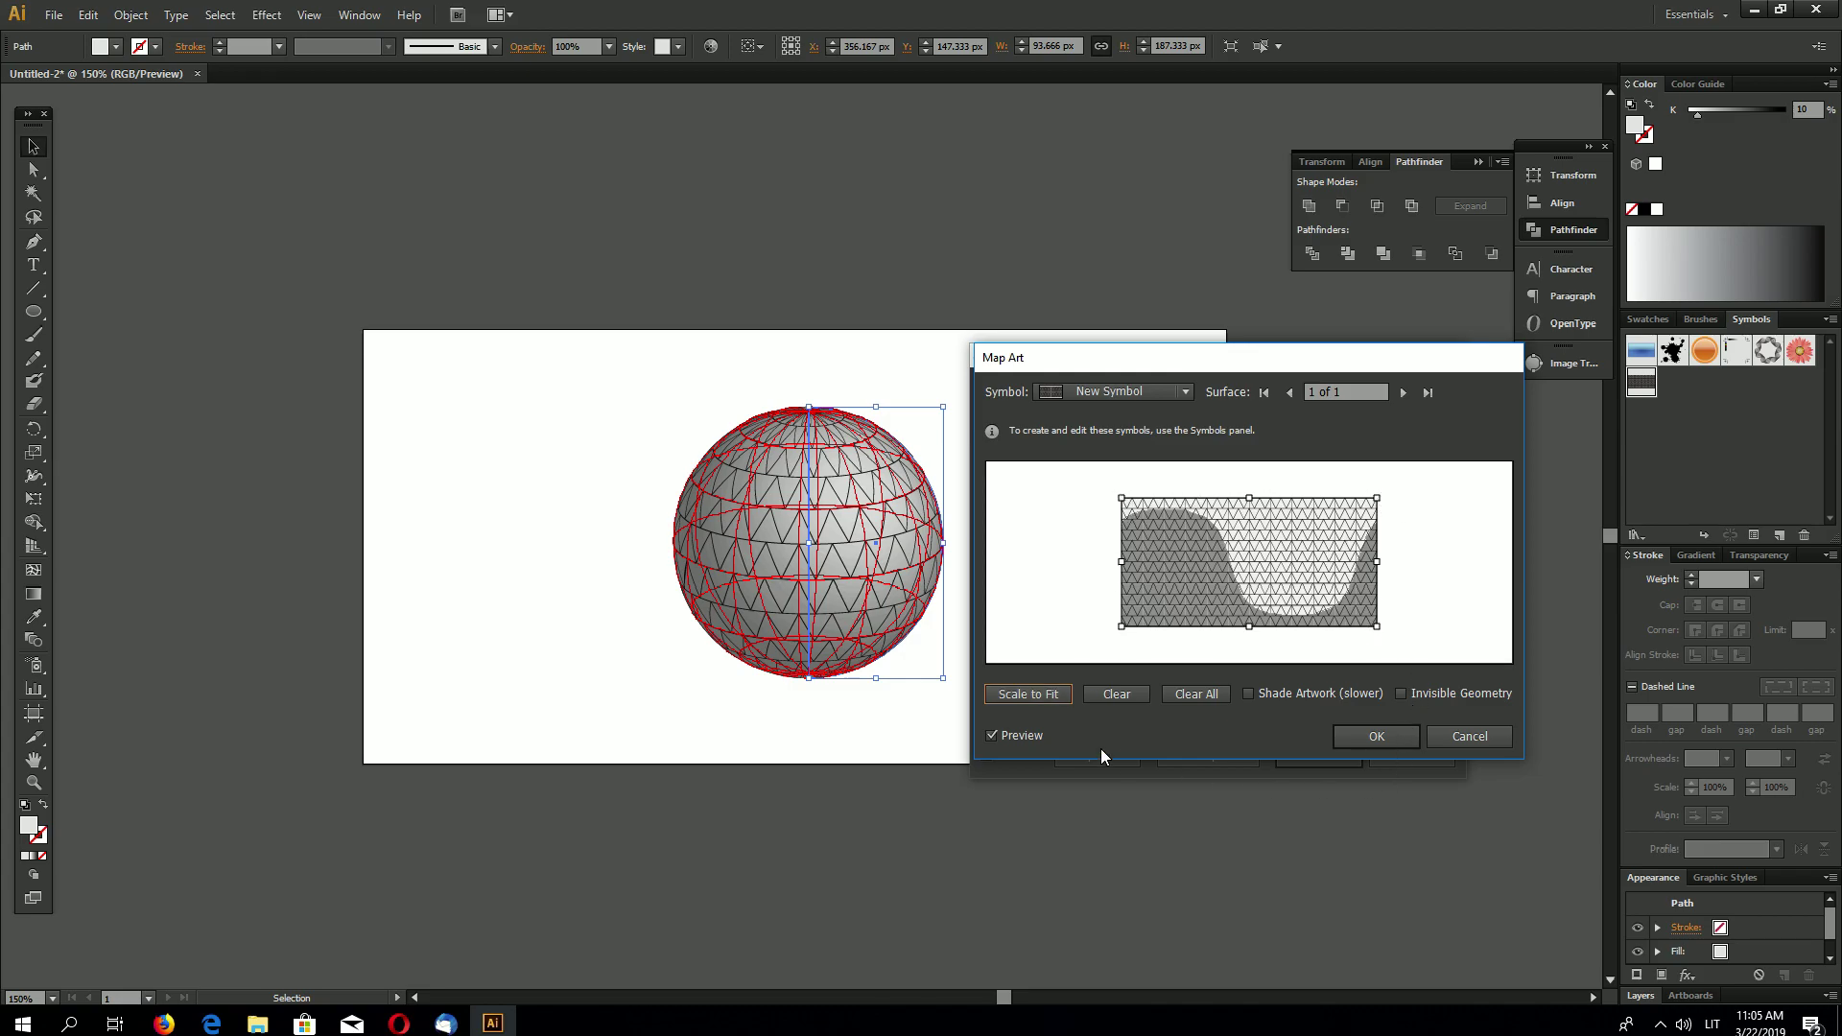
click(1386, 740)
click(1345, 758)
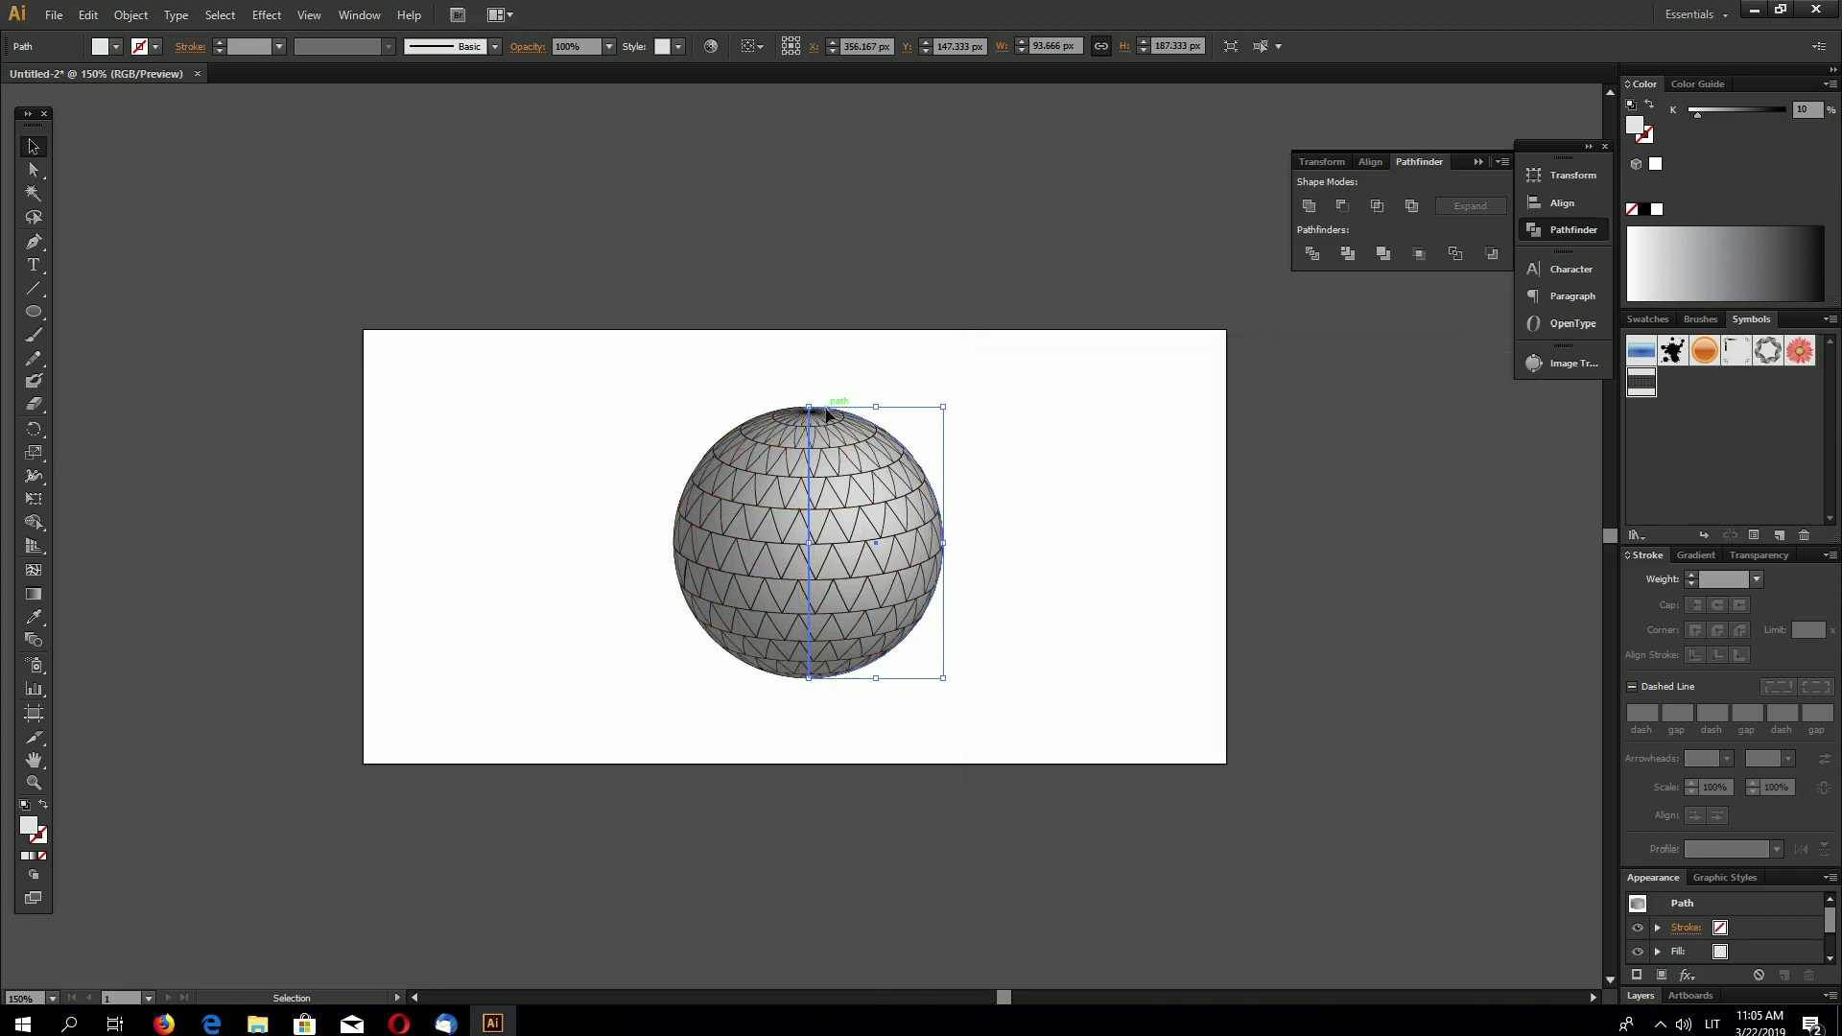
key(ctrl+plus)
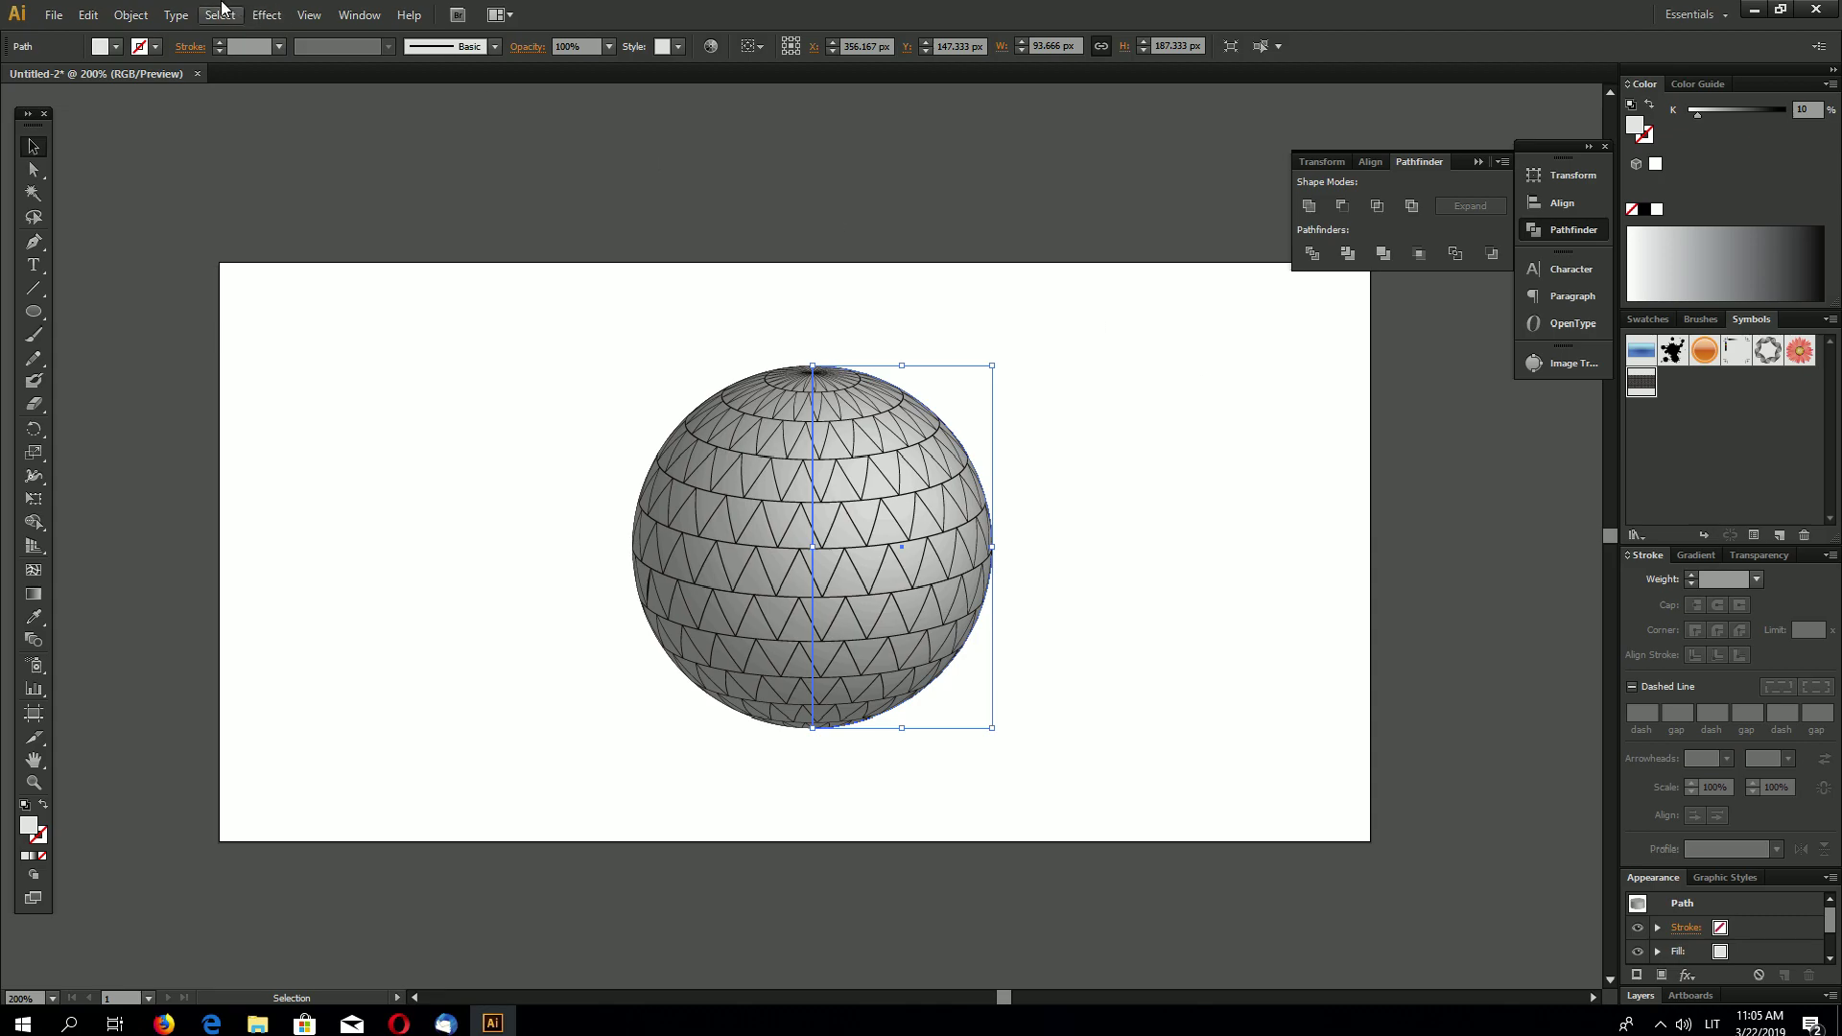
click(131, 14)
- Expand the 3D sphere, ungroup it twice, and release its clipping mask
click(234, 241)
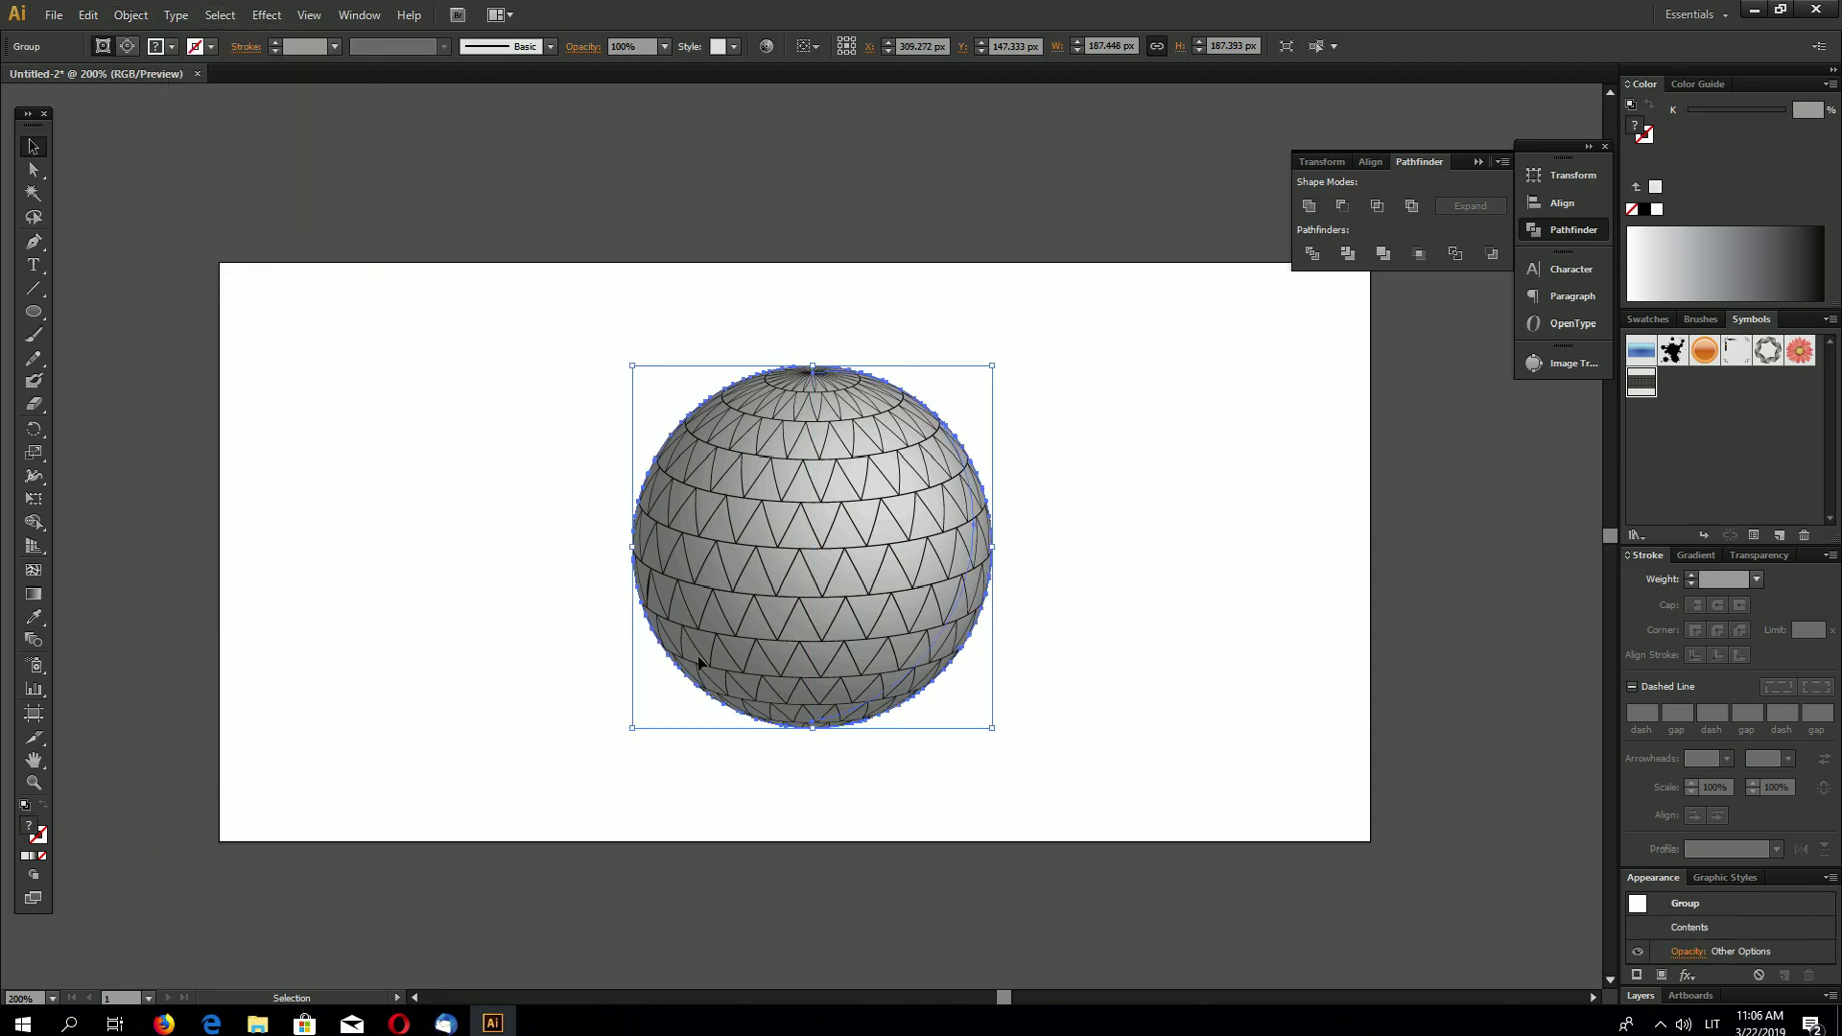
right_click(815, 480)
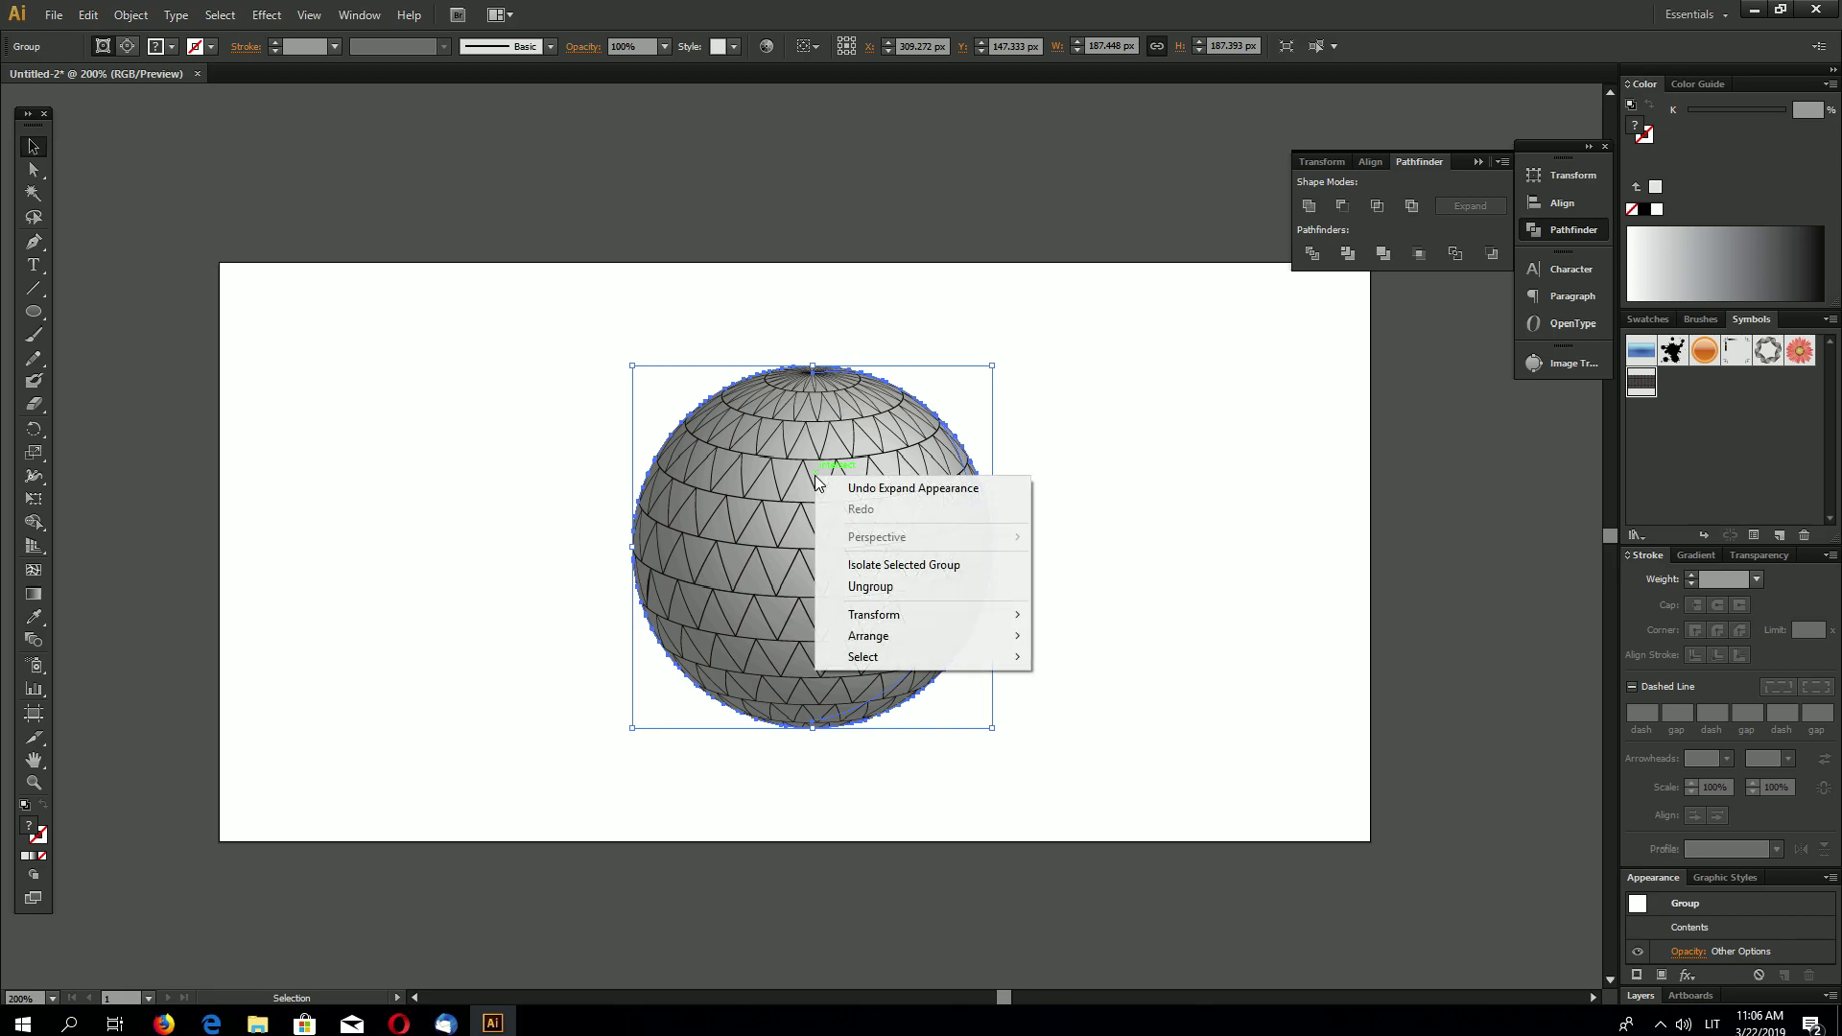
click(888, 587)
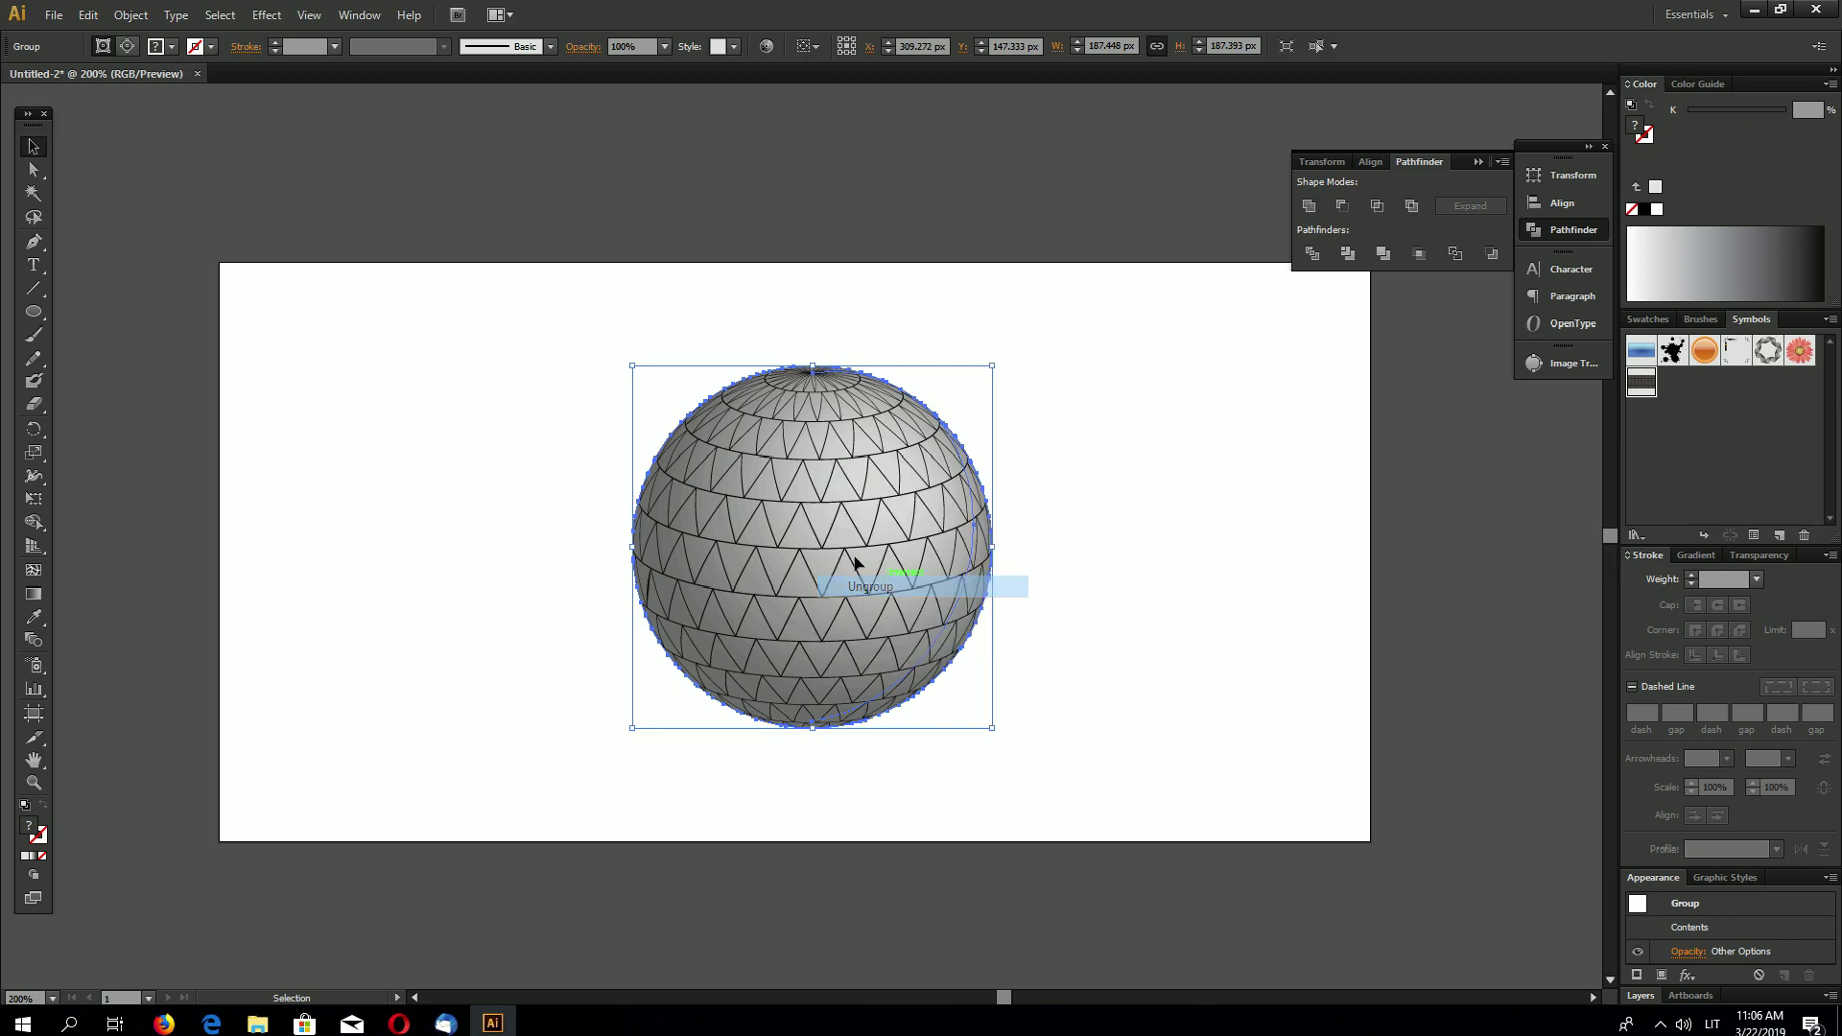
right_click(838, 526)
click(892, 638)
right_click(833, 571)
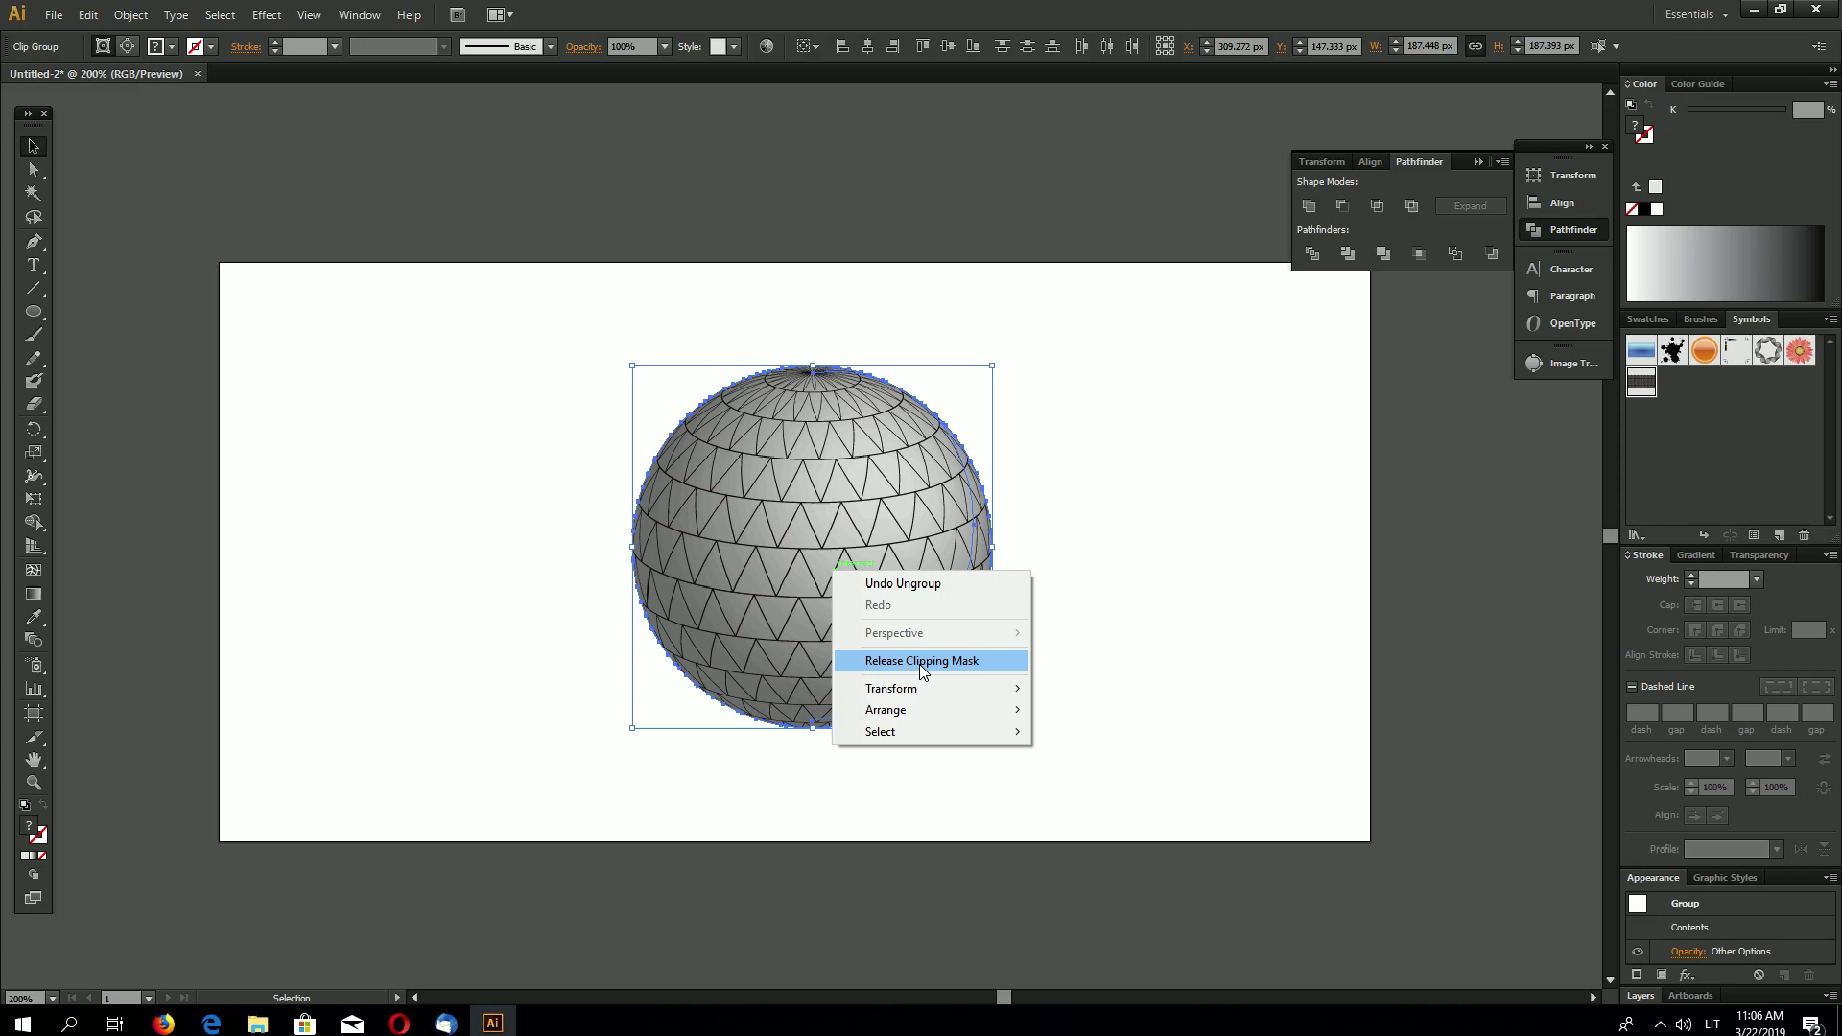
click(920, 662)
- Move the triangle line group to the left of the shaded sphere
click(1144, 662)
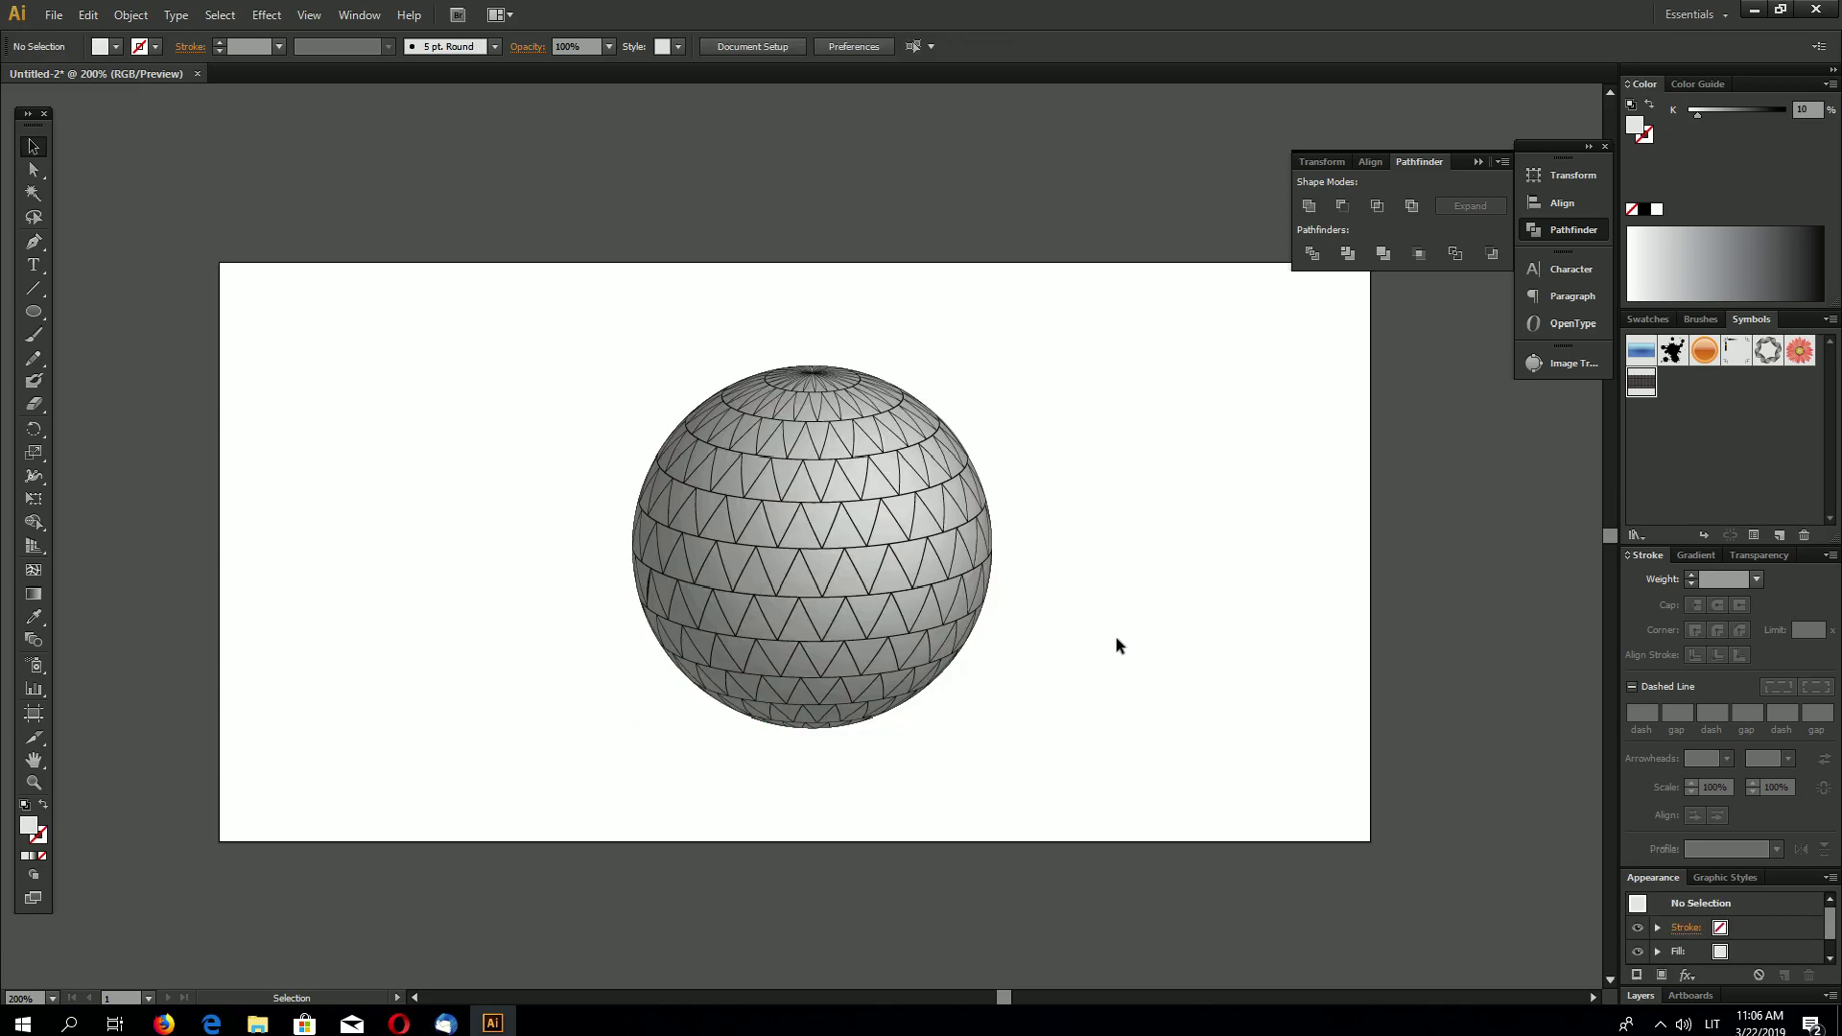
click(906, 533)
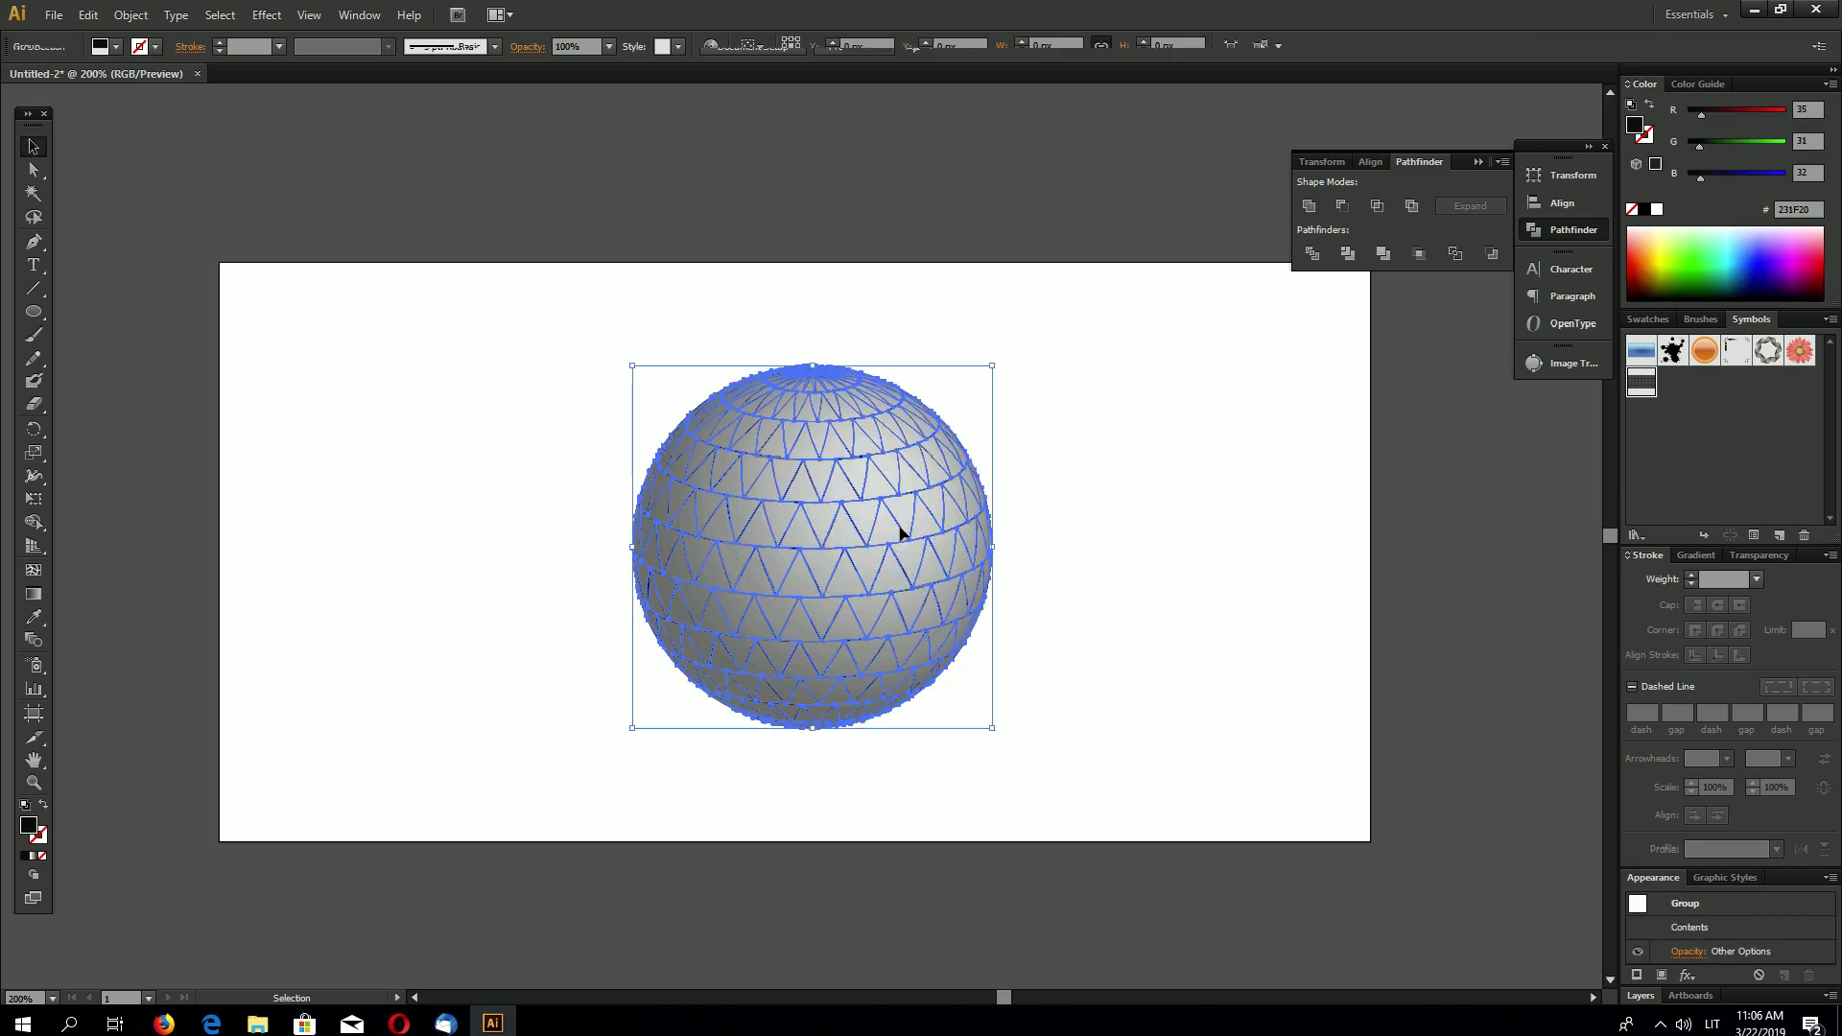
click(1214, 600)
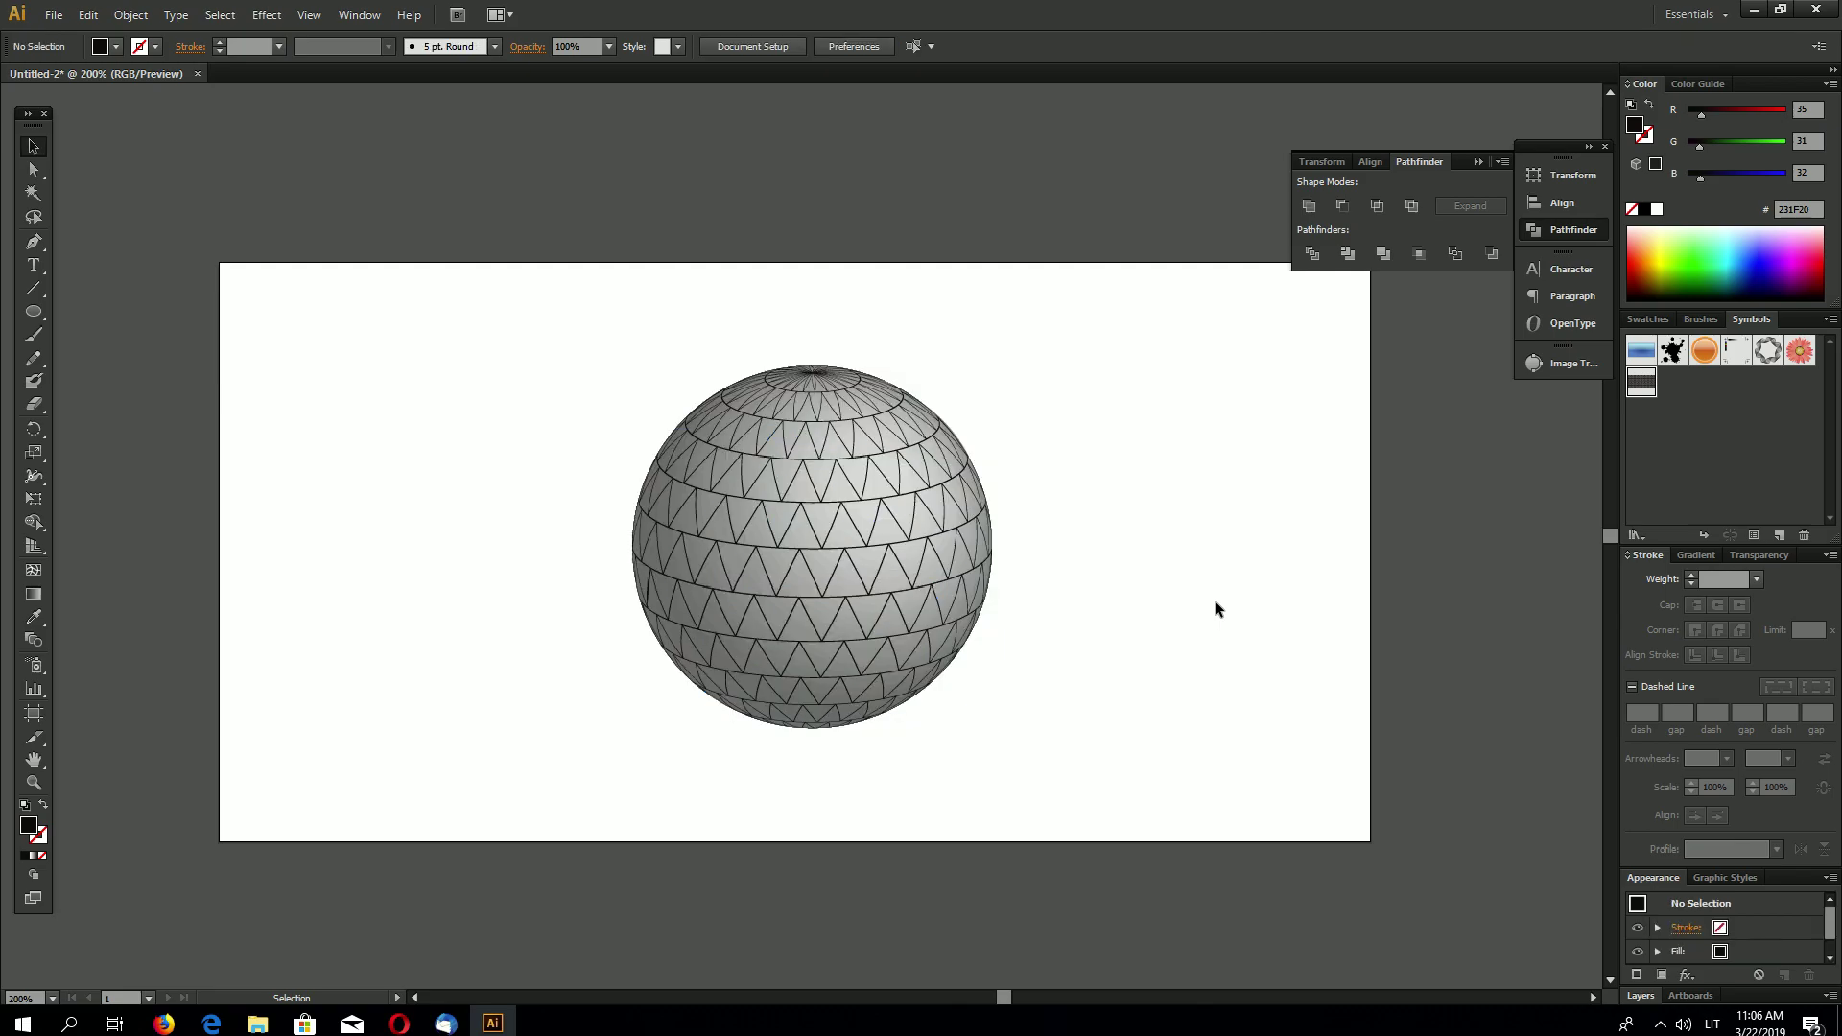
click(900, 528)
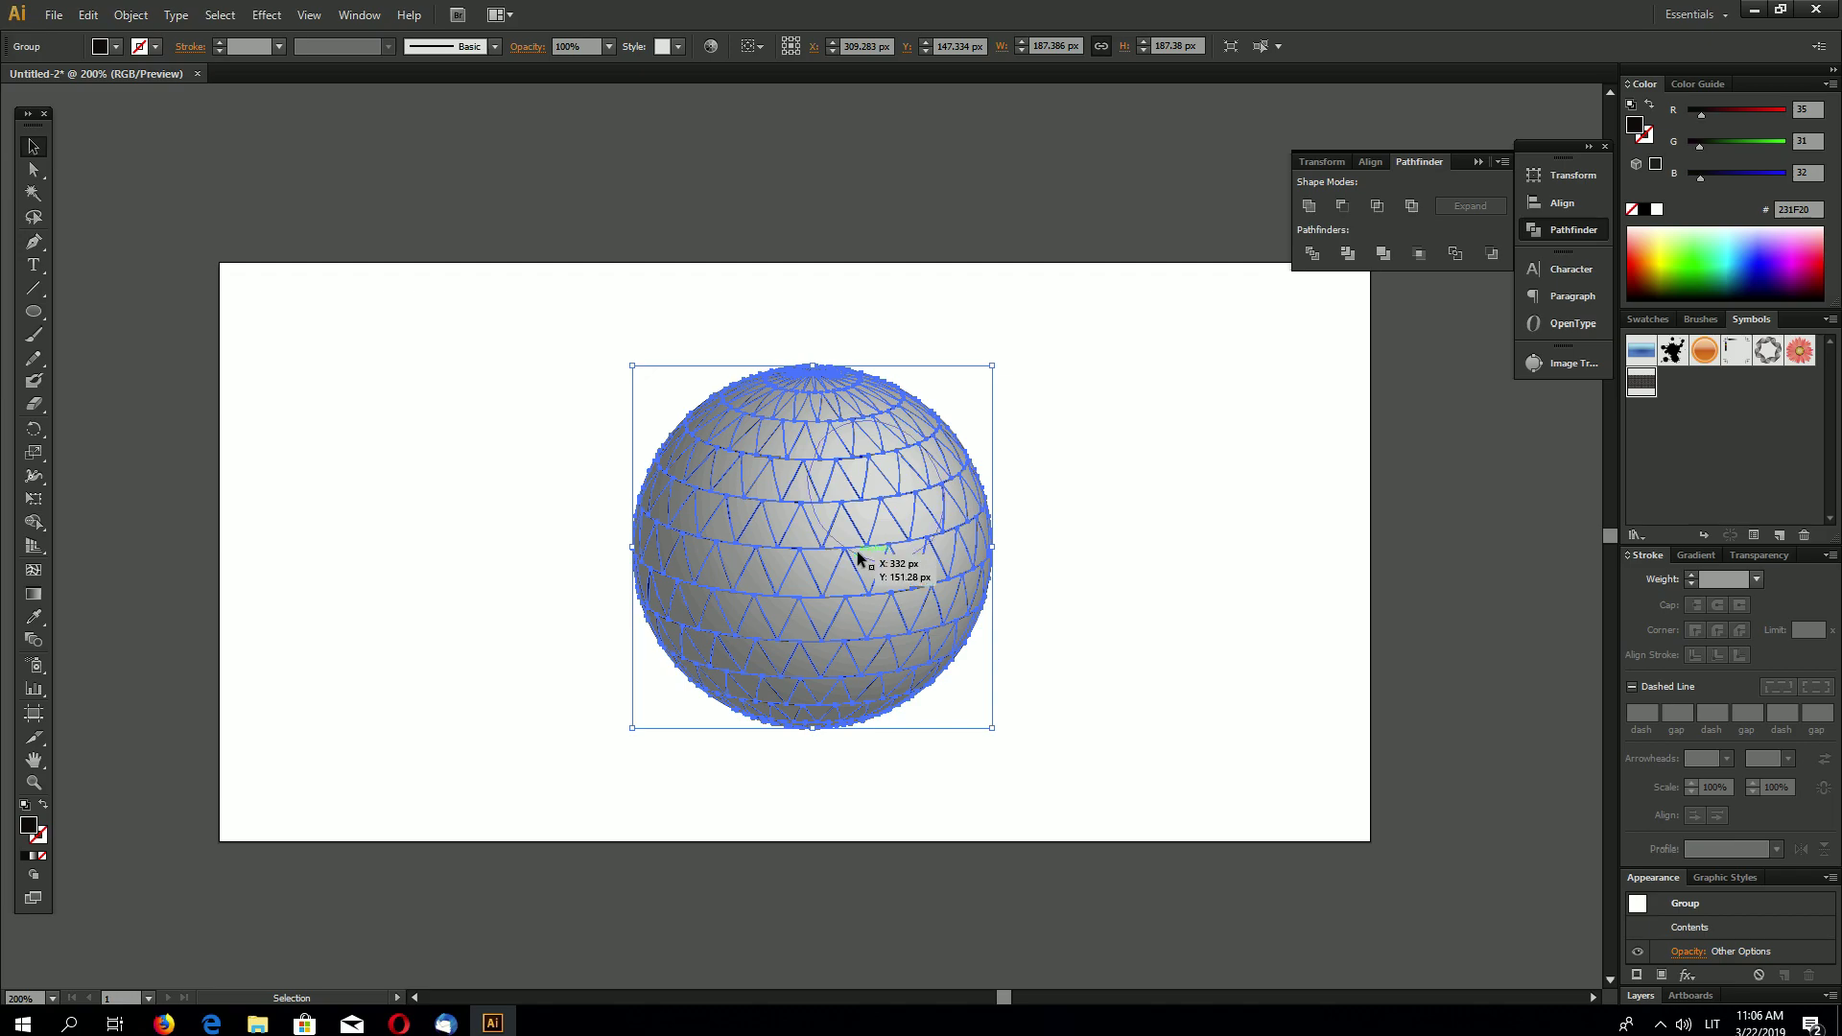
drag(867, 538, 458, 541)
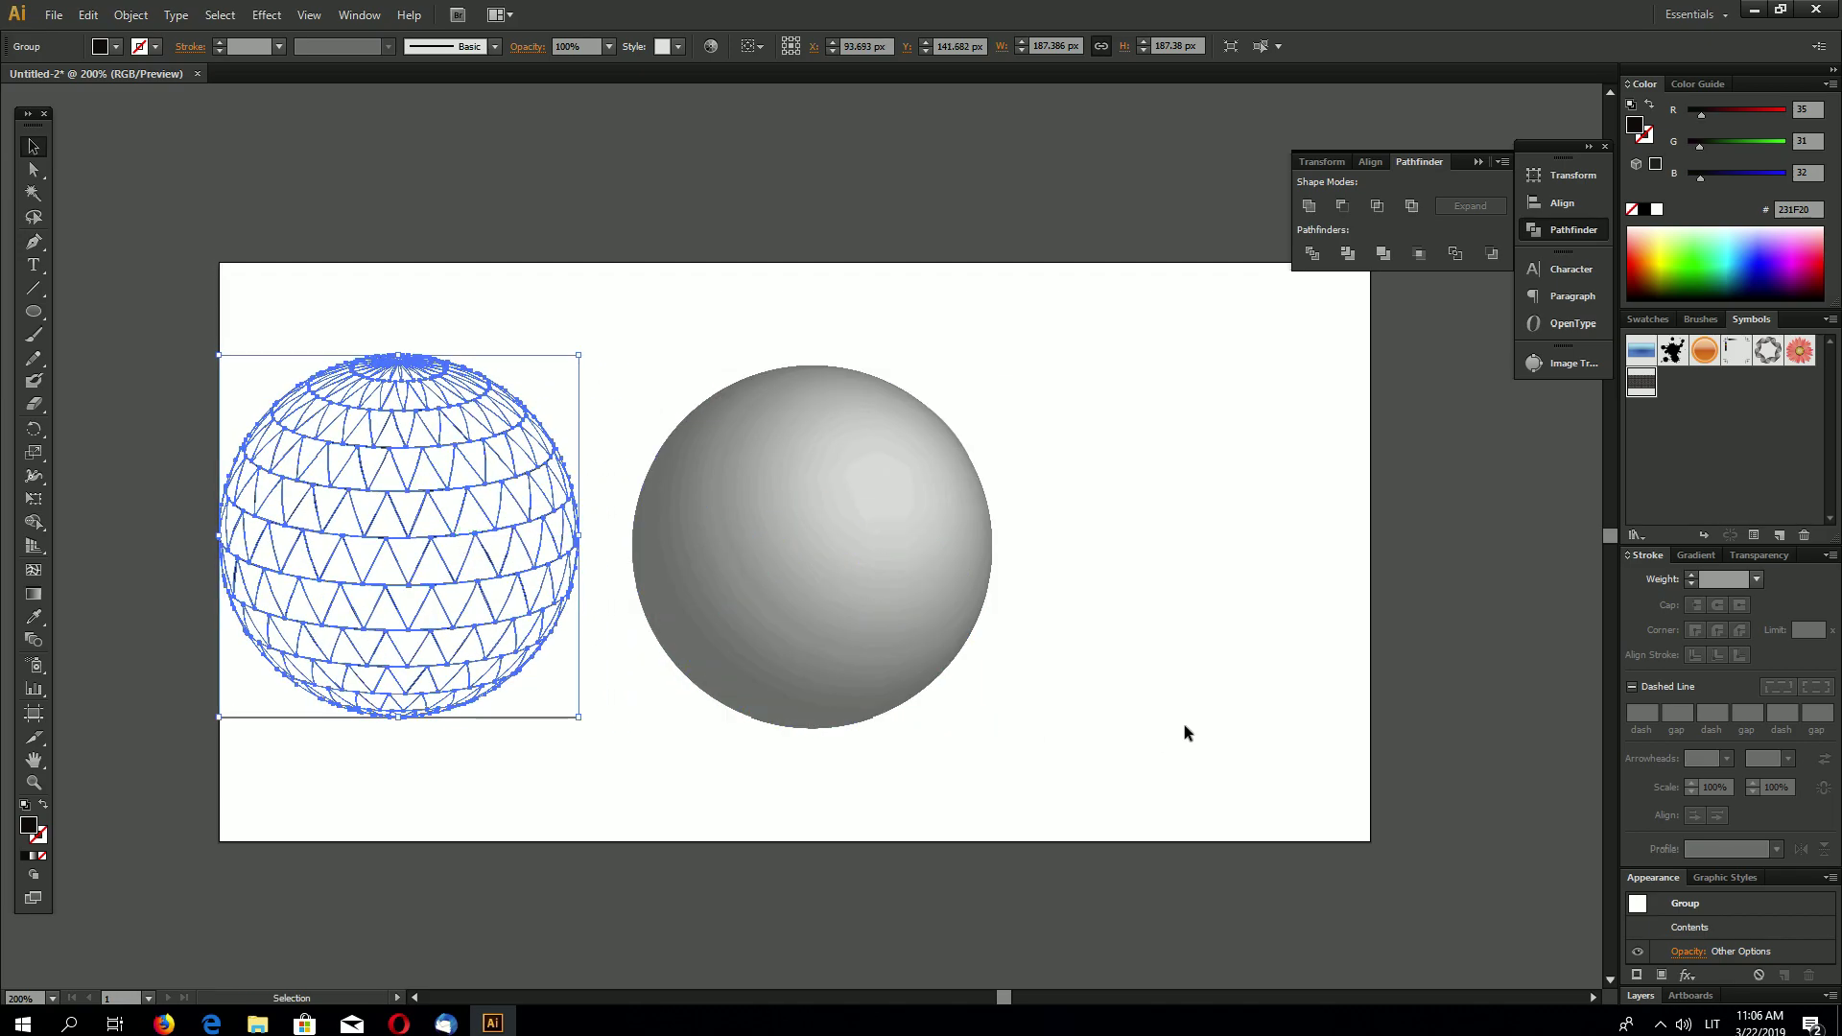
click(1184, 732)
- Send the grey shaded sphere behind the lines and delete it
click(883, 495)
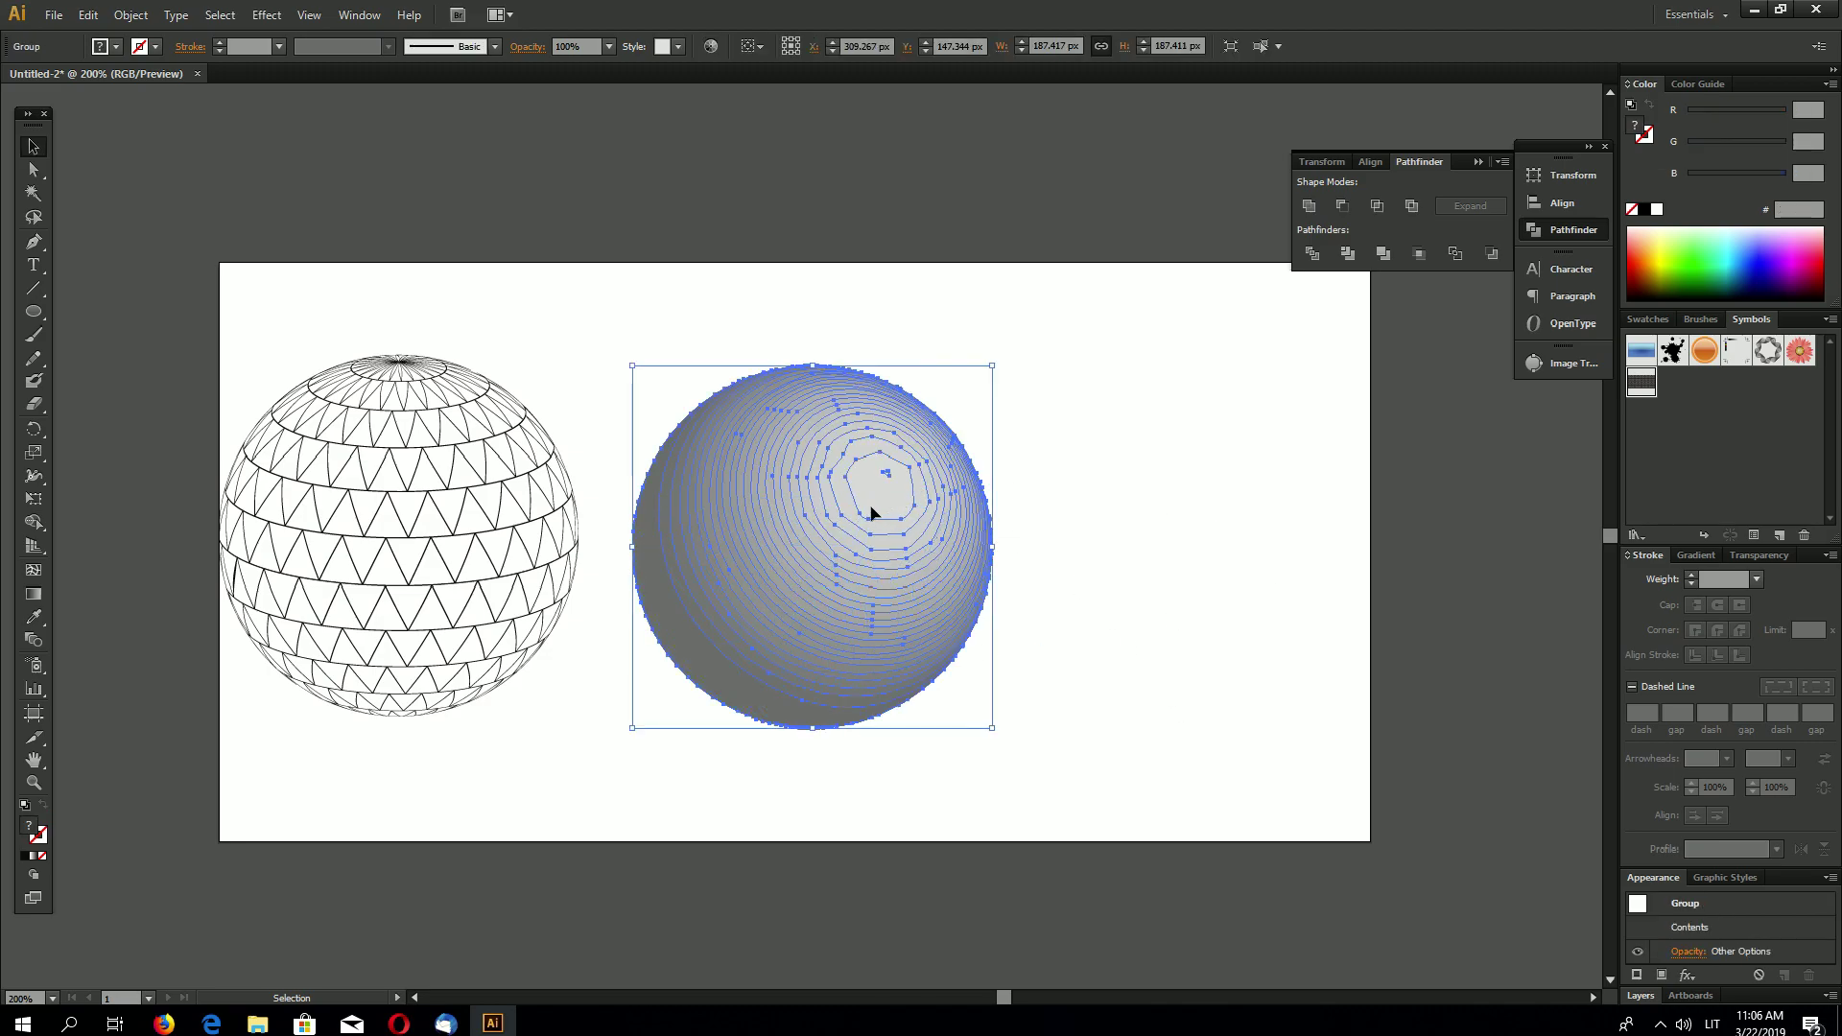
key(ctrl+shift+bracketleft)
key(ctrl+shift+a)
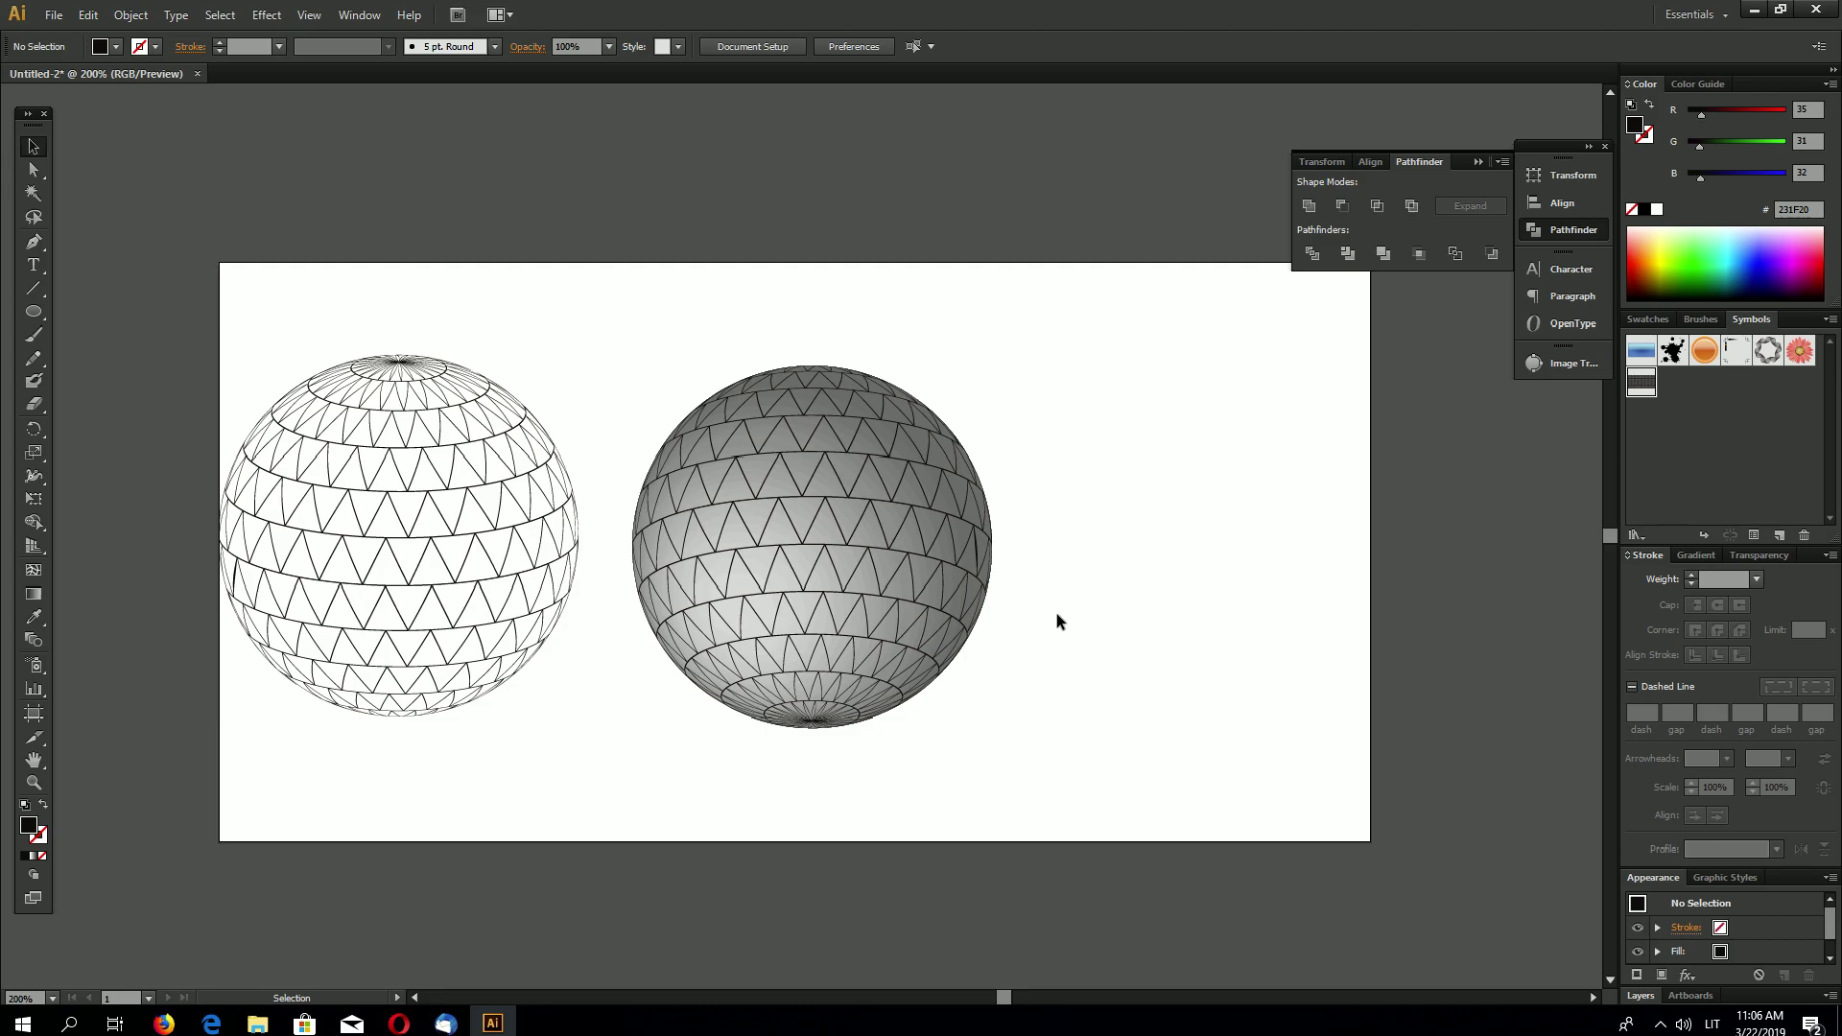
click(819, 526)
key(Delete)
click(1170, 641)
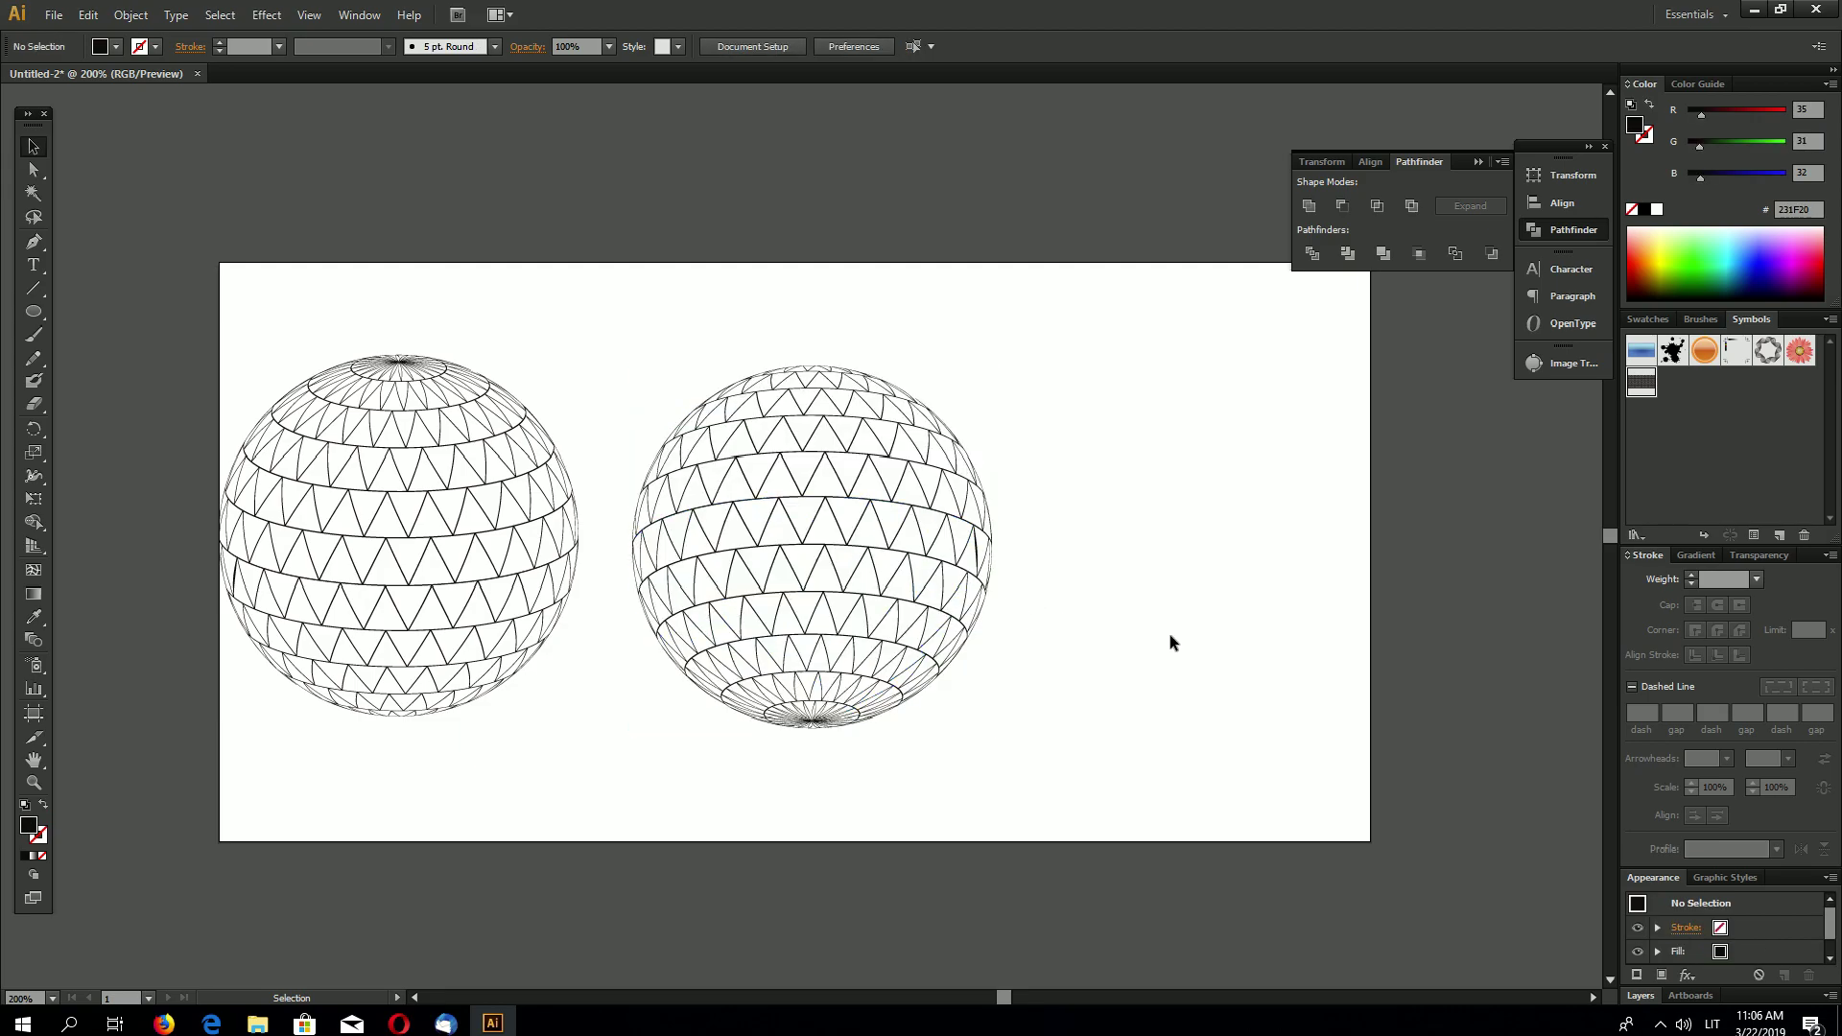
- Rotate the right wireframe sphere 180° and nudge it left
click(490, 522)
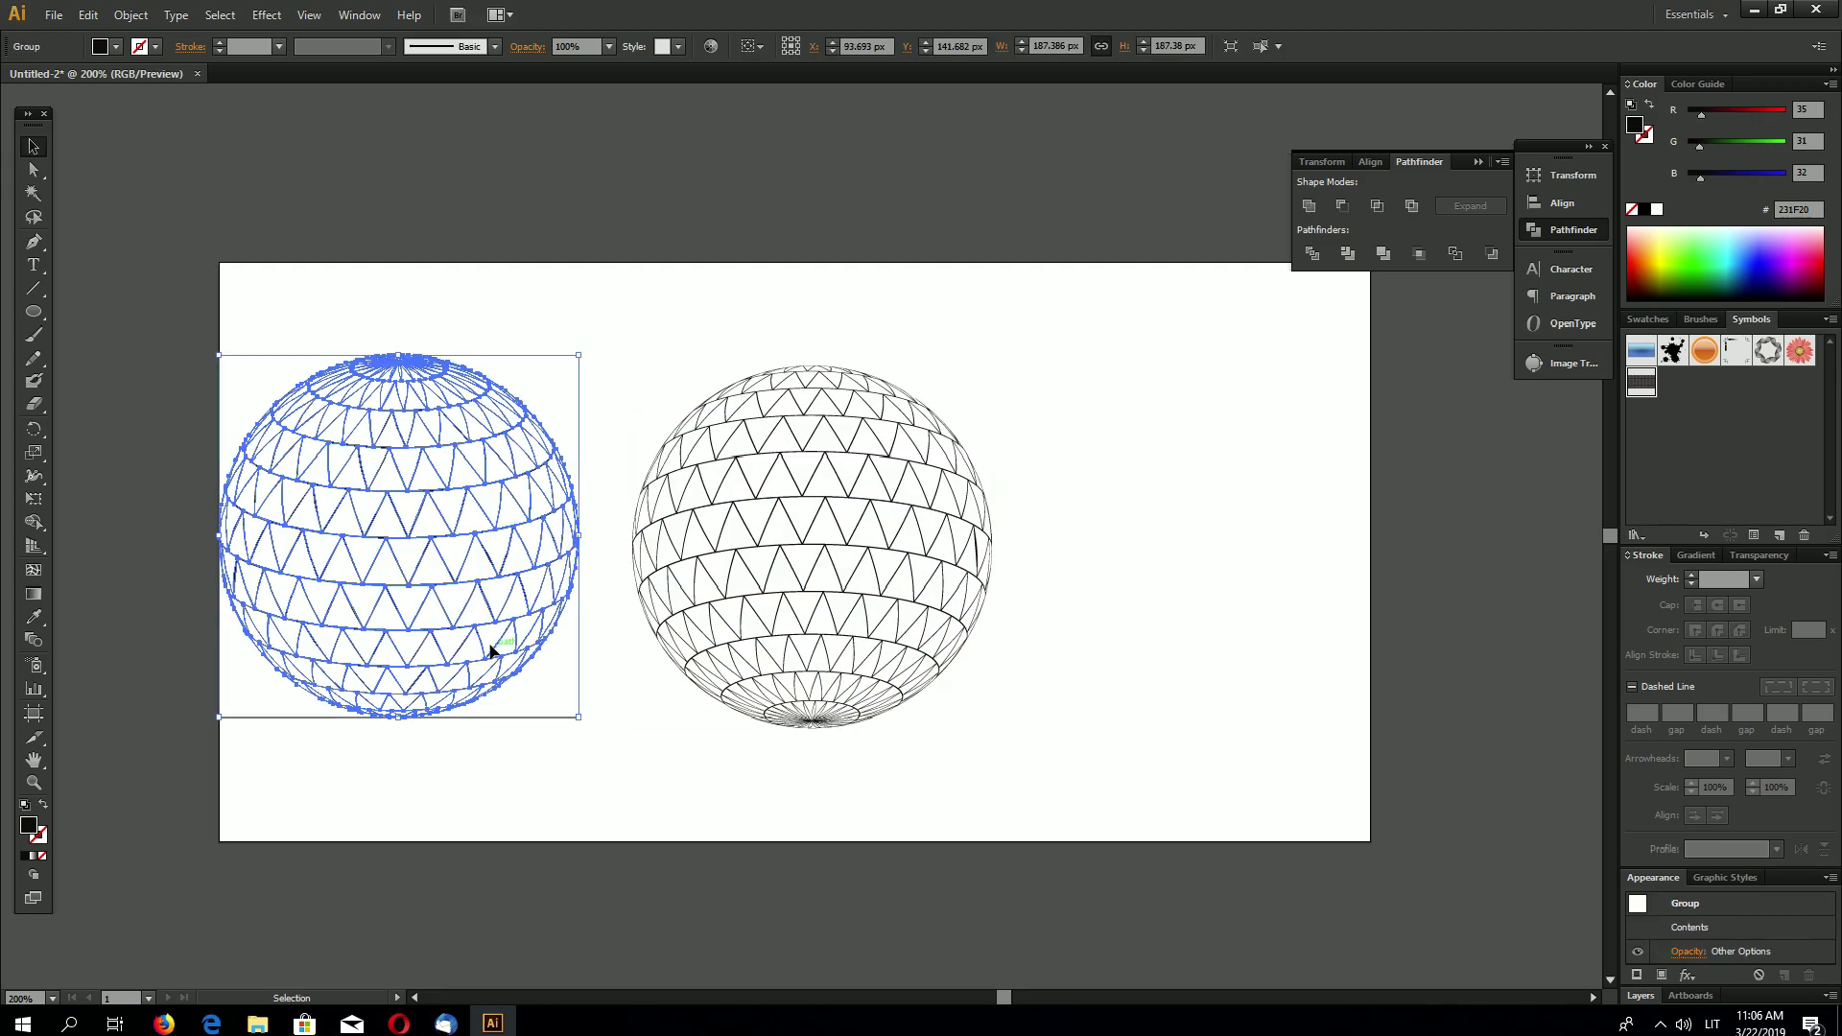
click(823, 566)
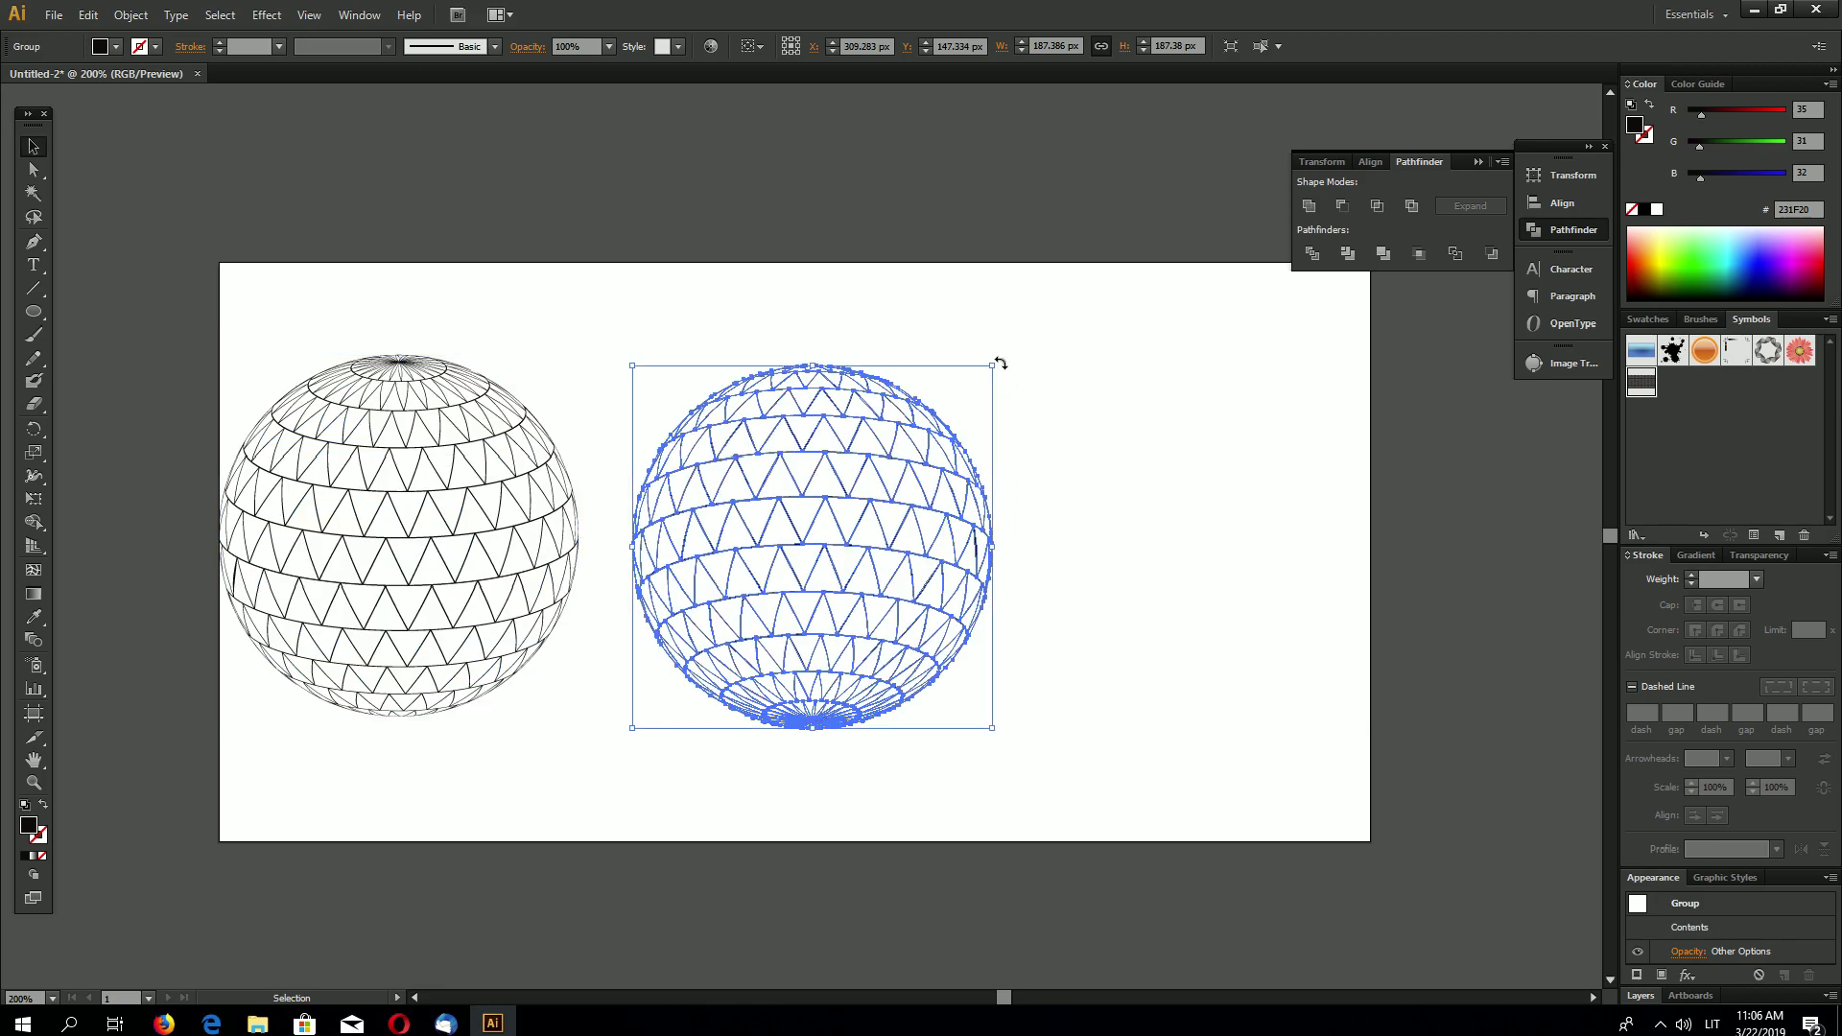
shift+click(917, 428)
shift+click(935, 414)
drag(993, 358, 651, 659)
key(shift+Left)
key(shift+Left)
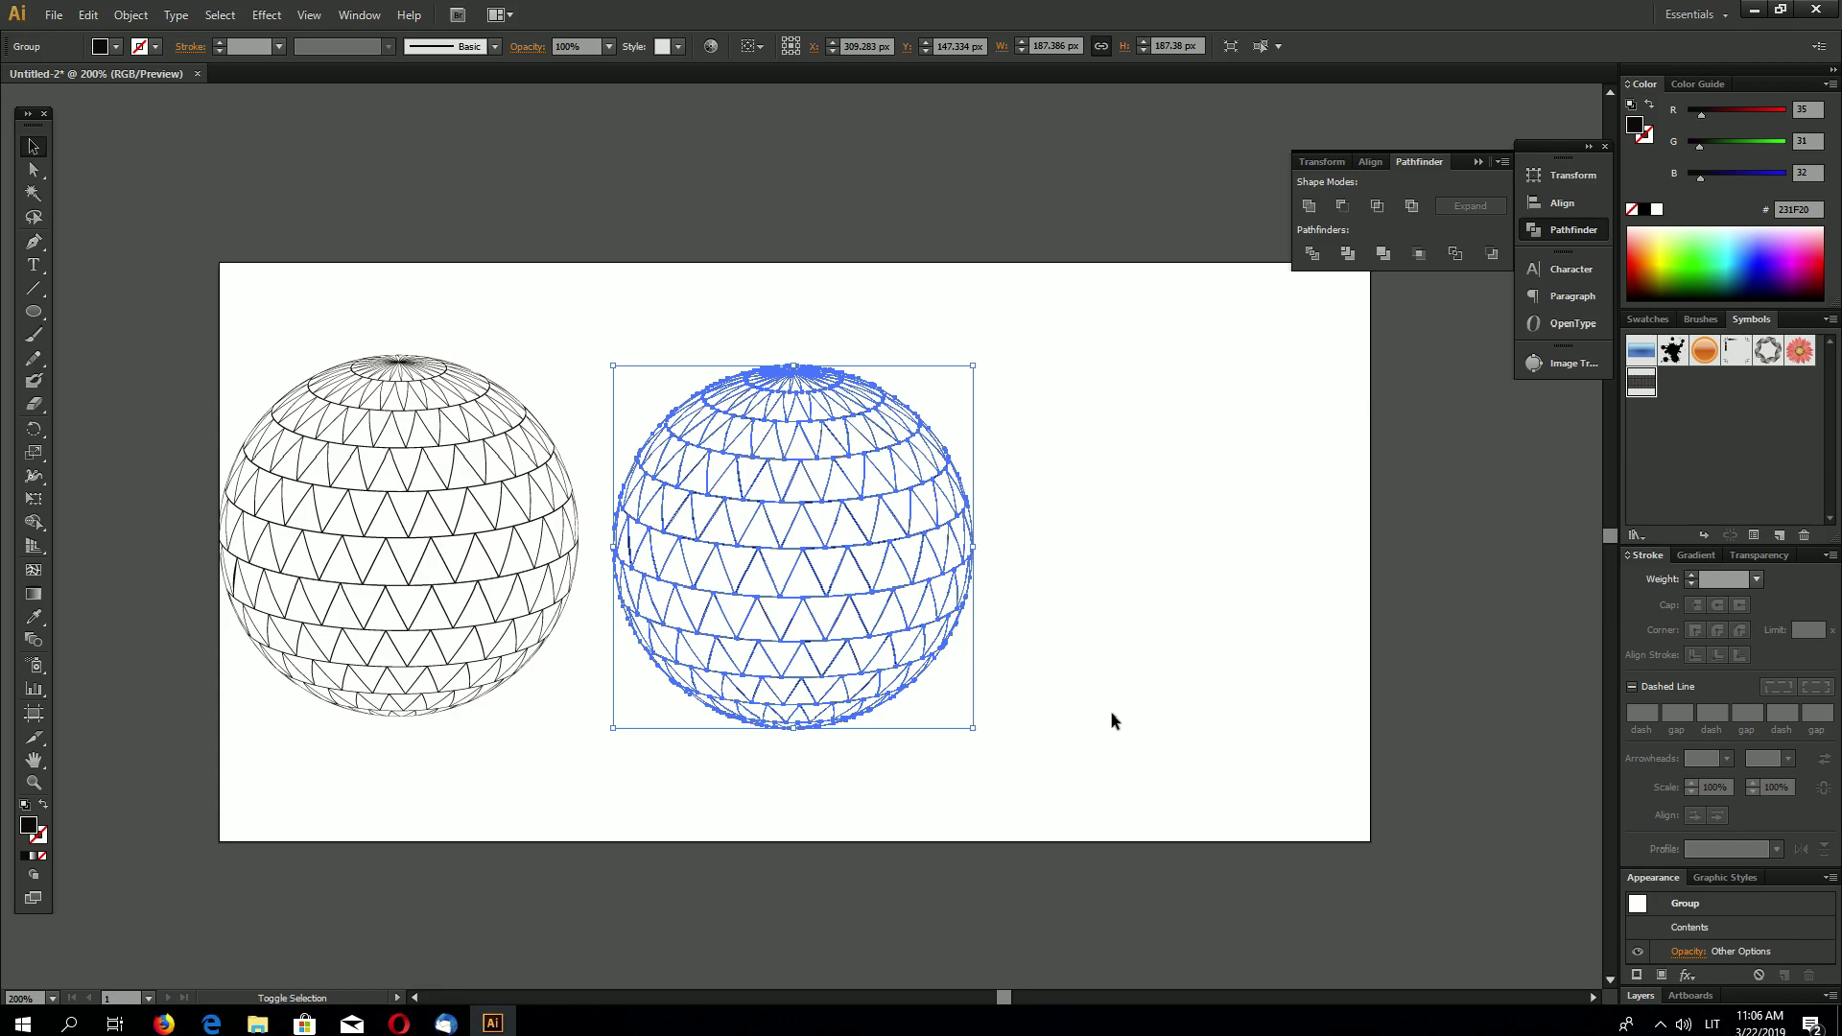
click(1110, 721)
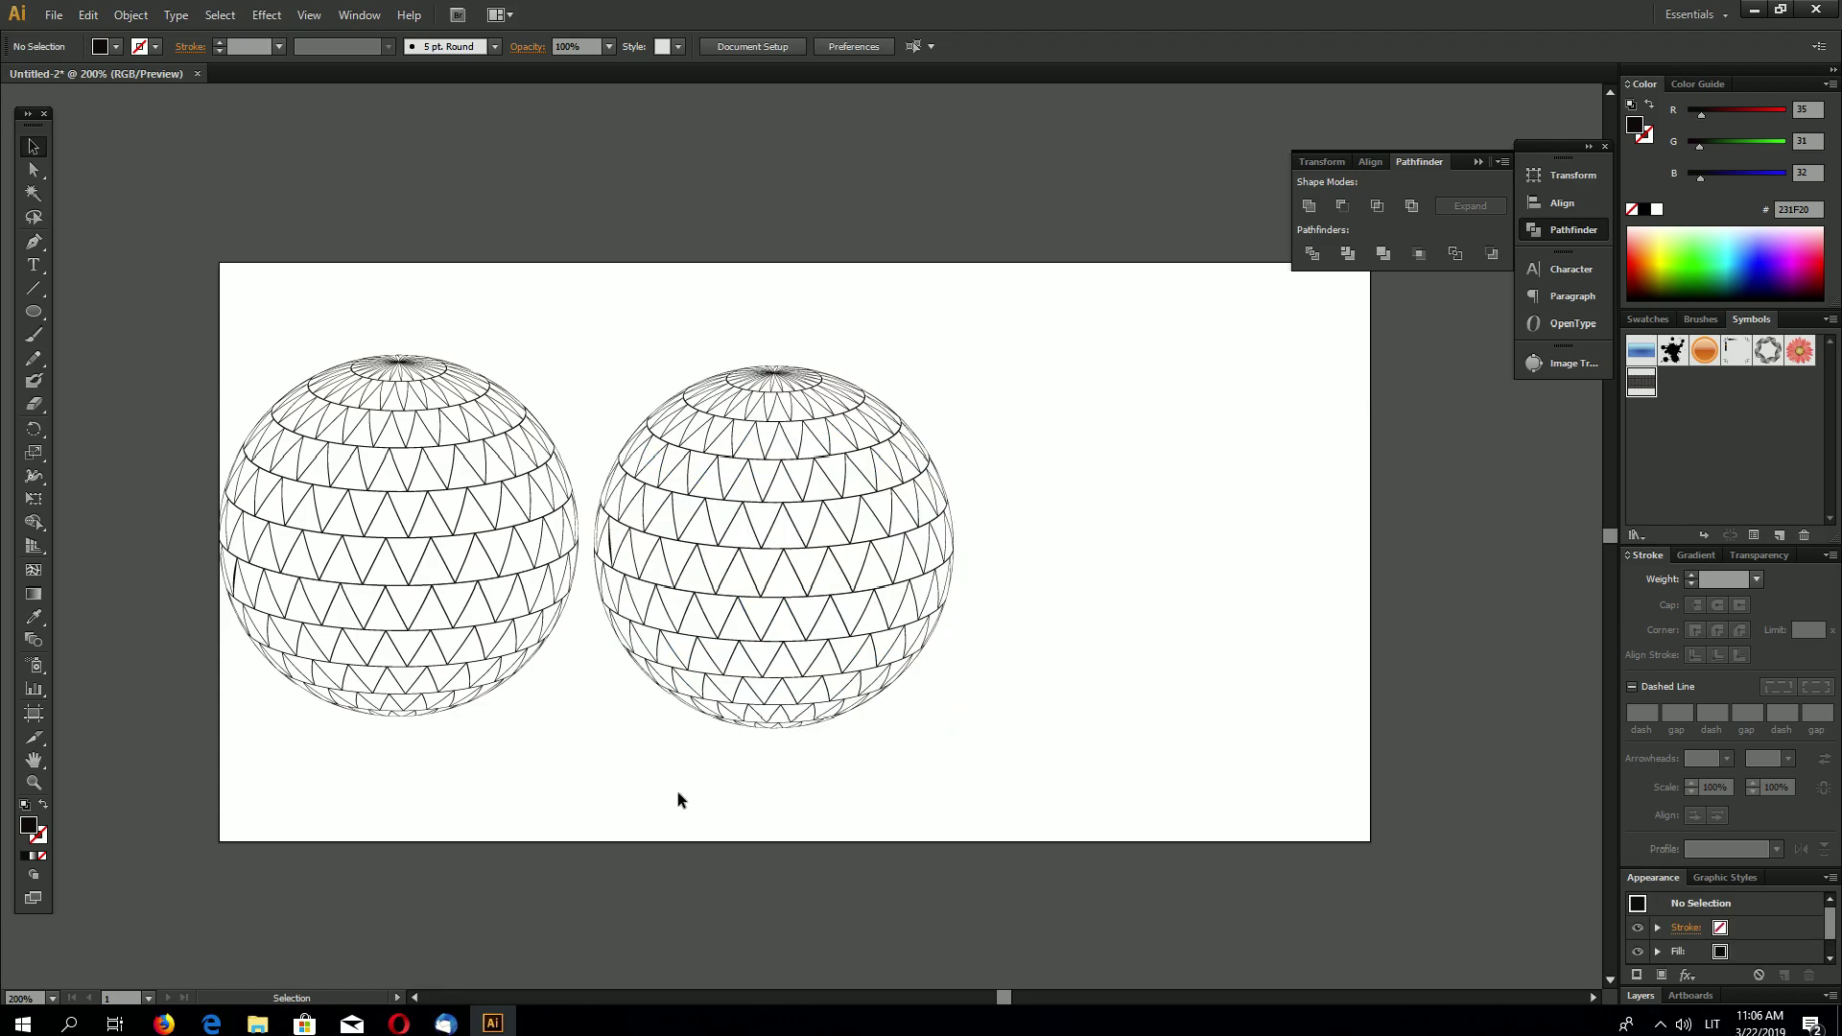
- Centre the wireframe globe on the page, enlarged to about 227 × 227 px
drag(623, 783, 1017, 321)
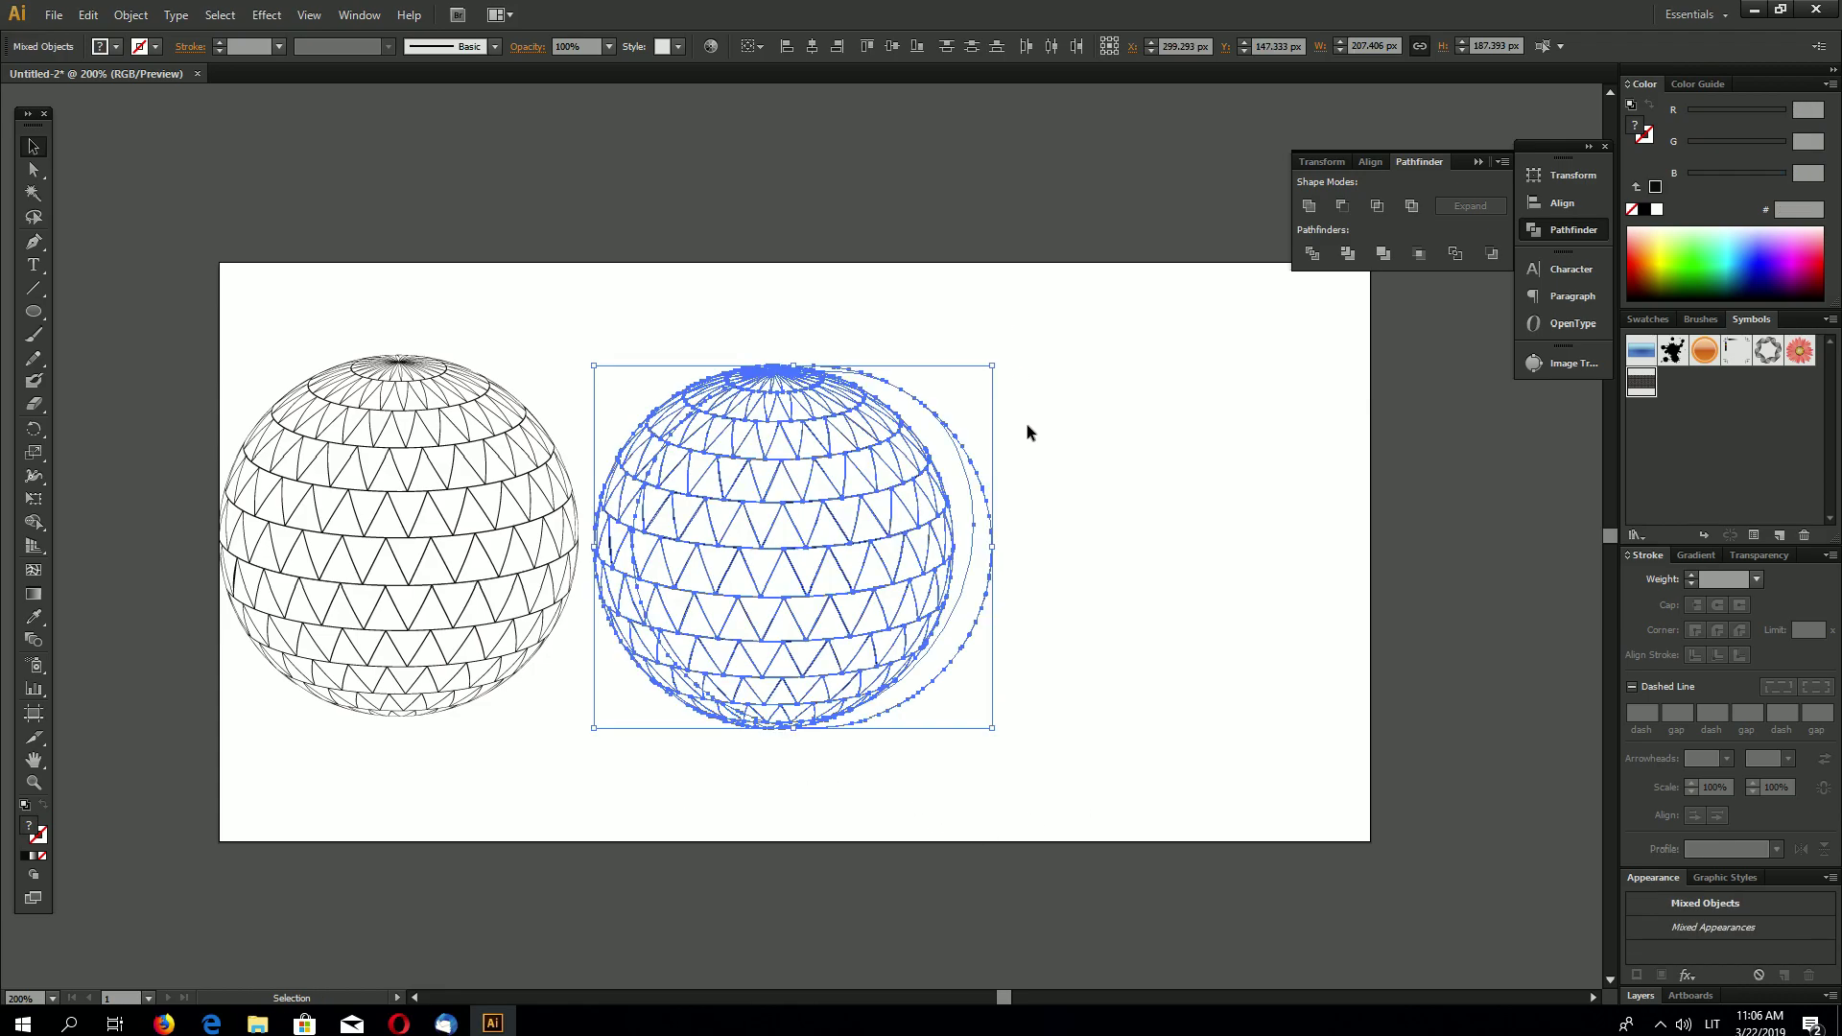
drag(1016, 561, 912, 646)
drag(798, 707, 845, 779)
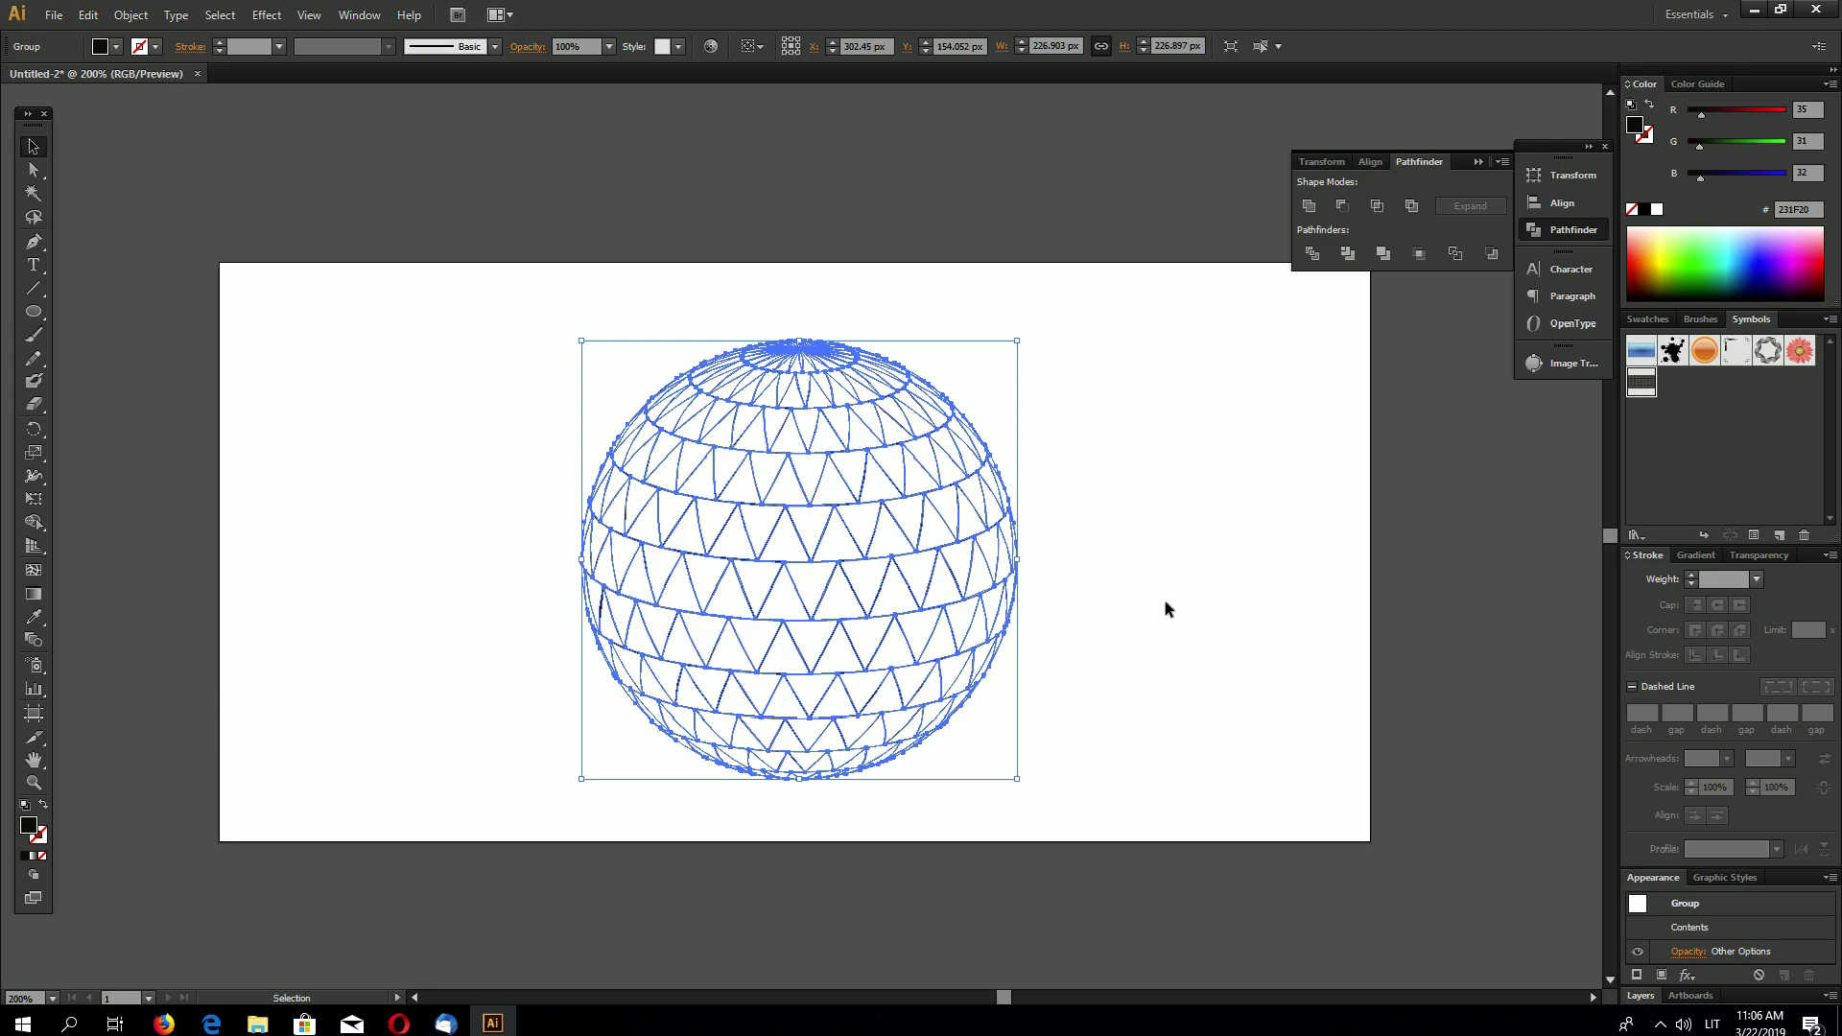
click(1119, 435)
- Resize the wireframe globe to 200 × 200 px with the width and height link turned off
click(796, 403)
click(1055, 46)
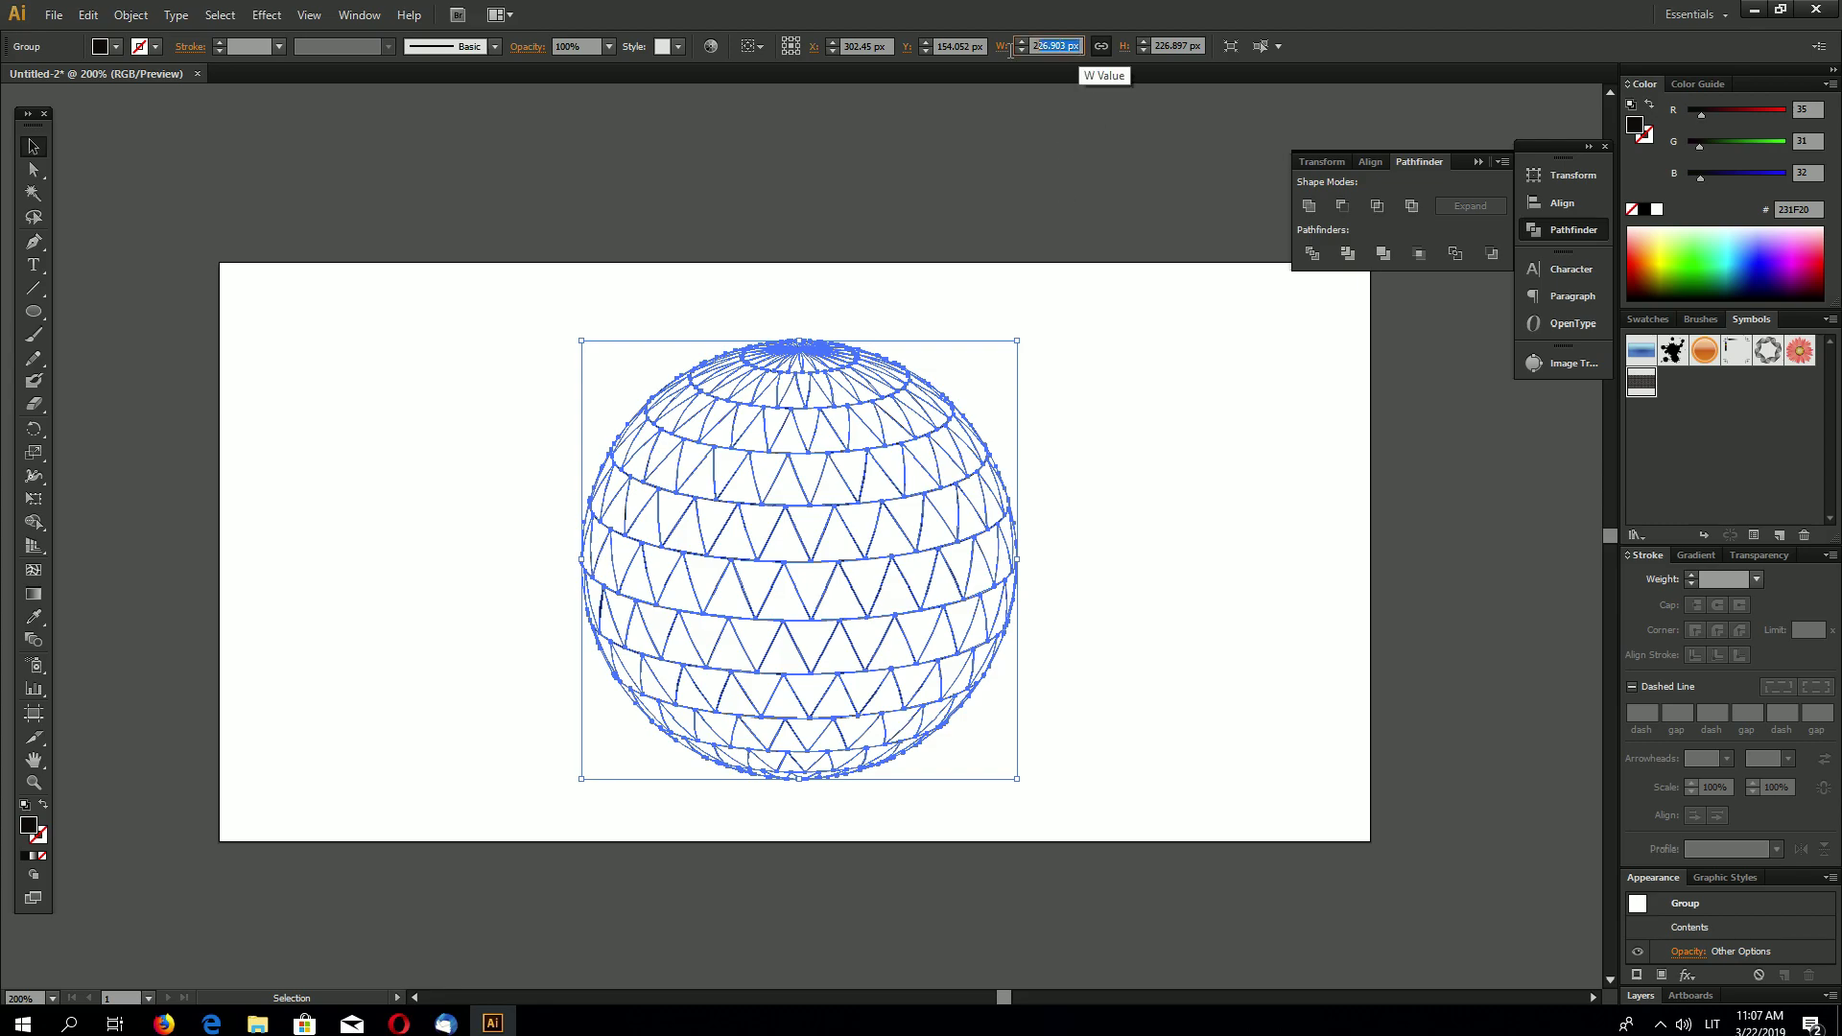
text(200)
key(Return)
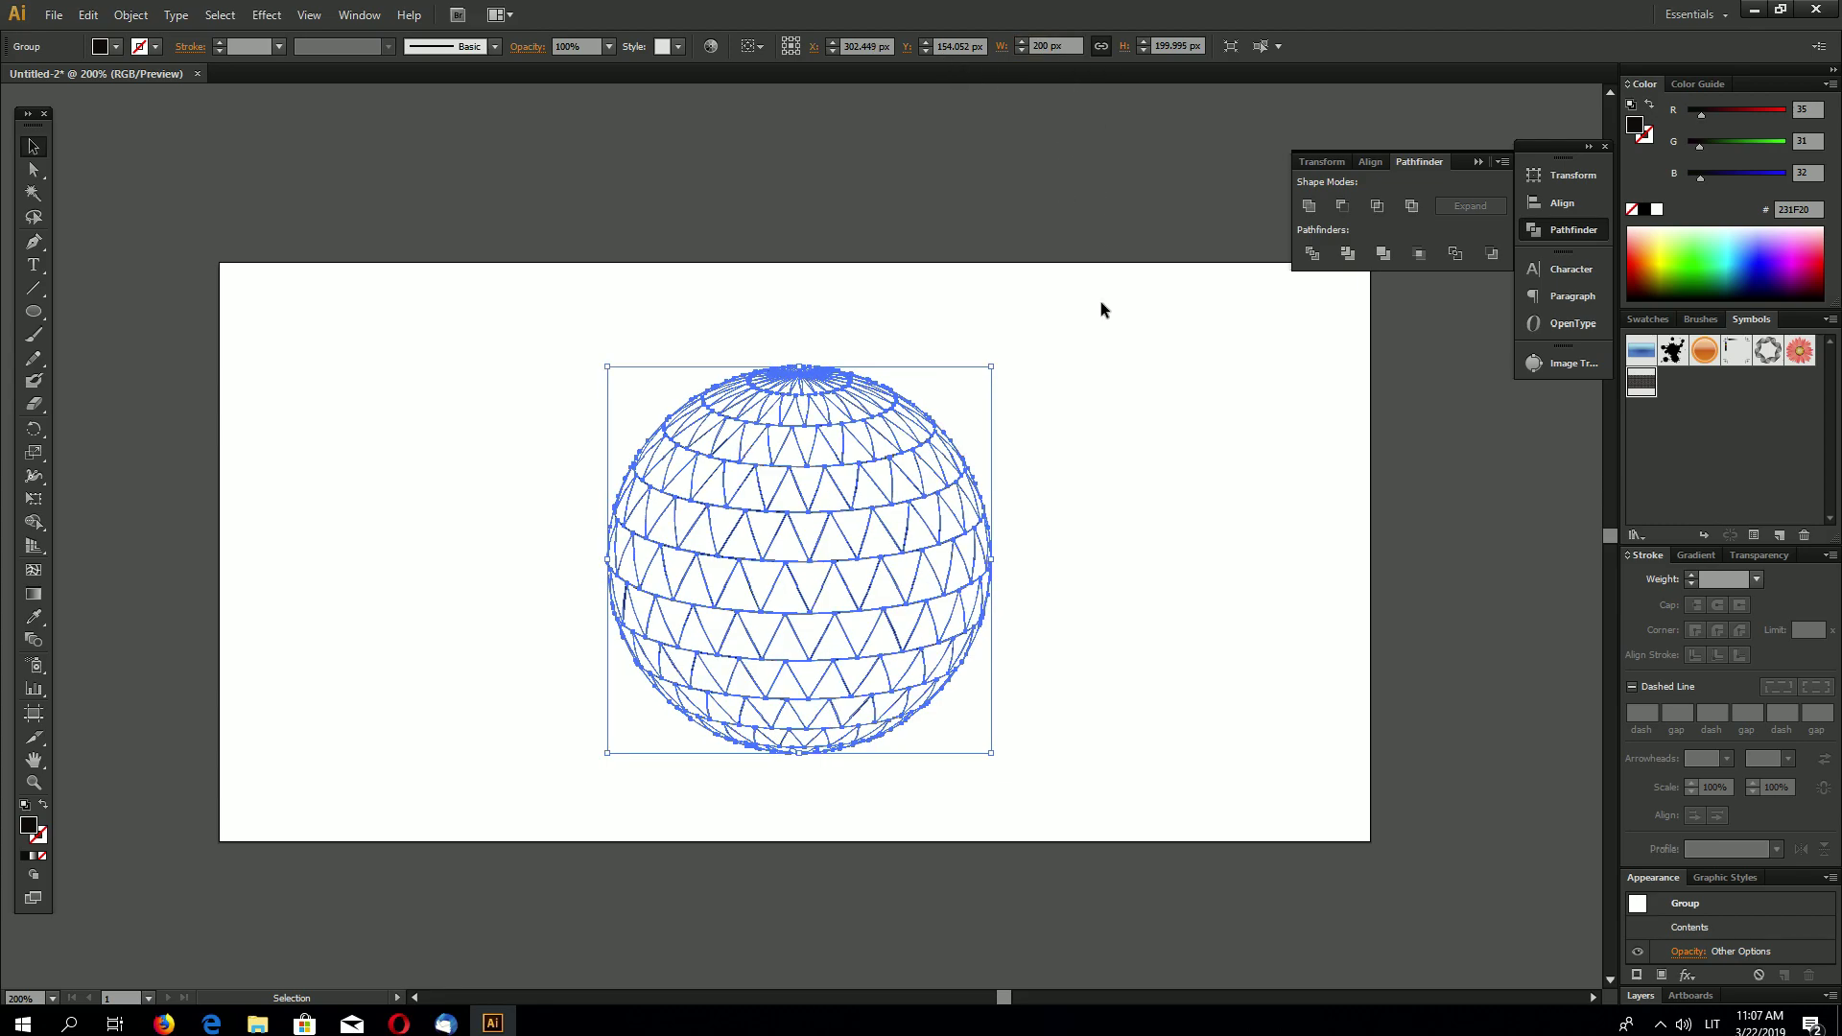
click(1100, 46)
click(1178, 46)
text(200)
key(Return)
click(1160, 240)
- Start a precise ellipse with the Ellipse tool, entering a width of 200 px
click(34, 312)
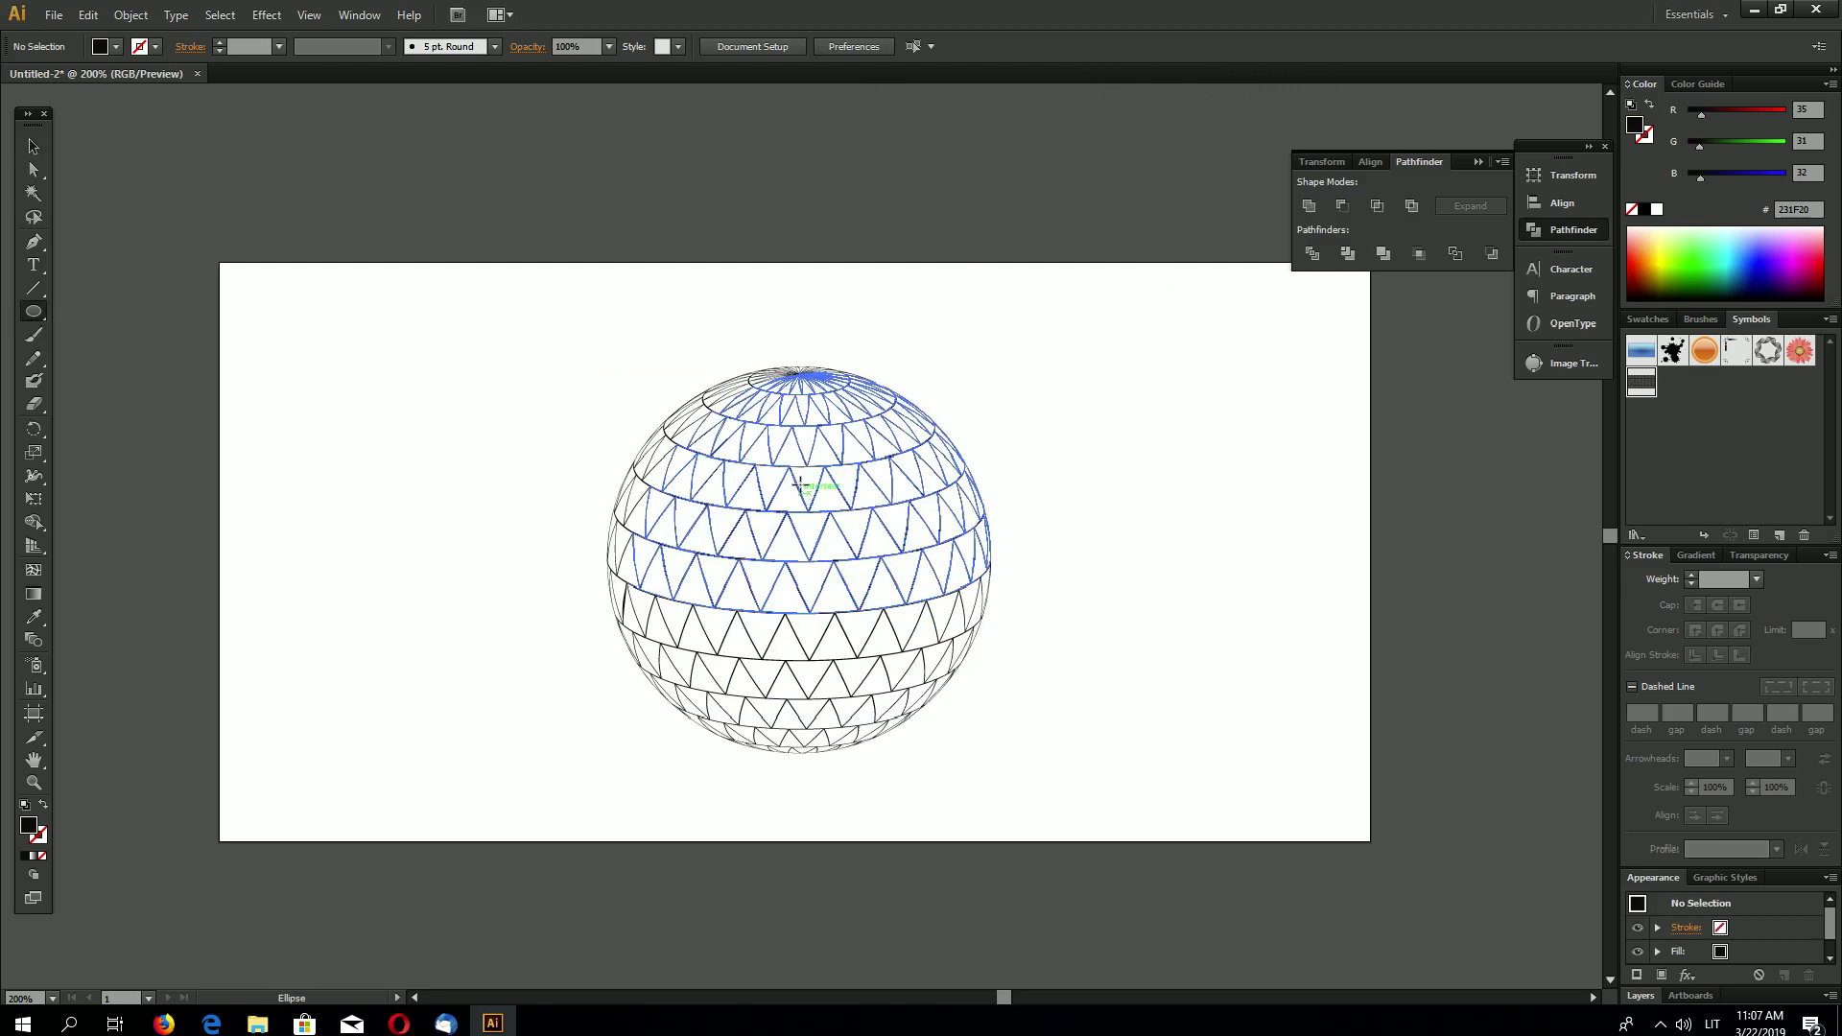
click(652, 403)
text(200)
key(Tab)
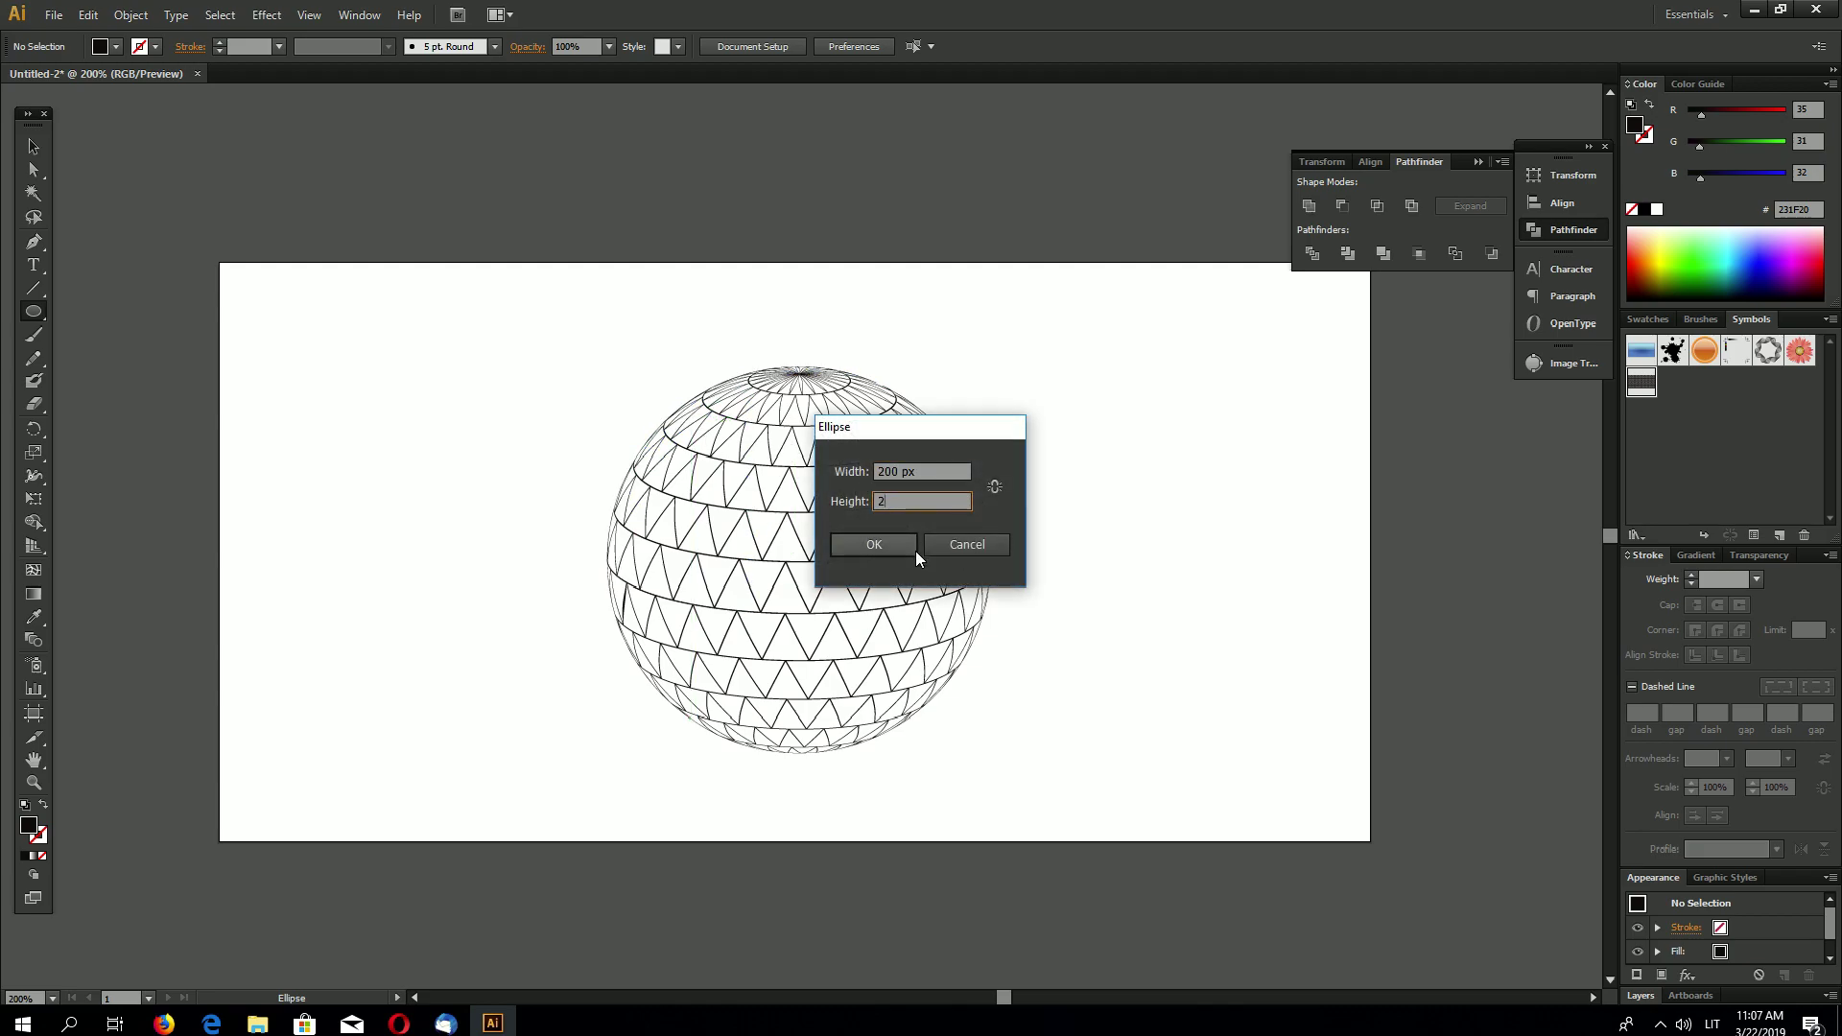
- Create the 200 × 200 px circle and give it a radial gradient aimed toward the upper right
click(888, 545)
click(33, 146)
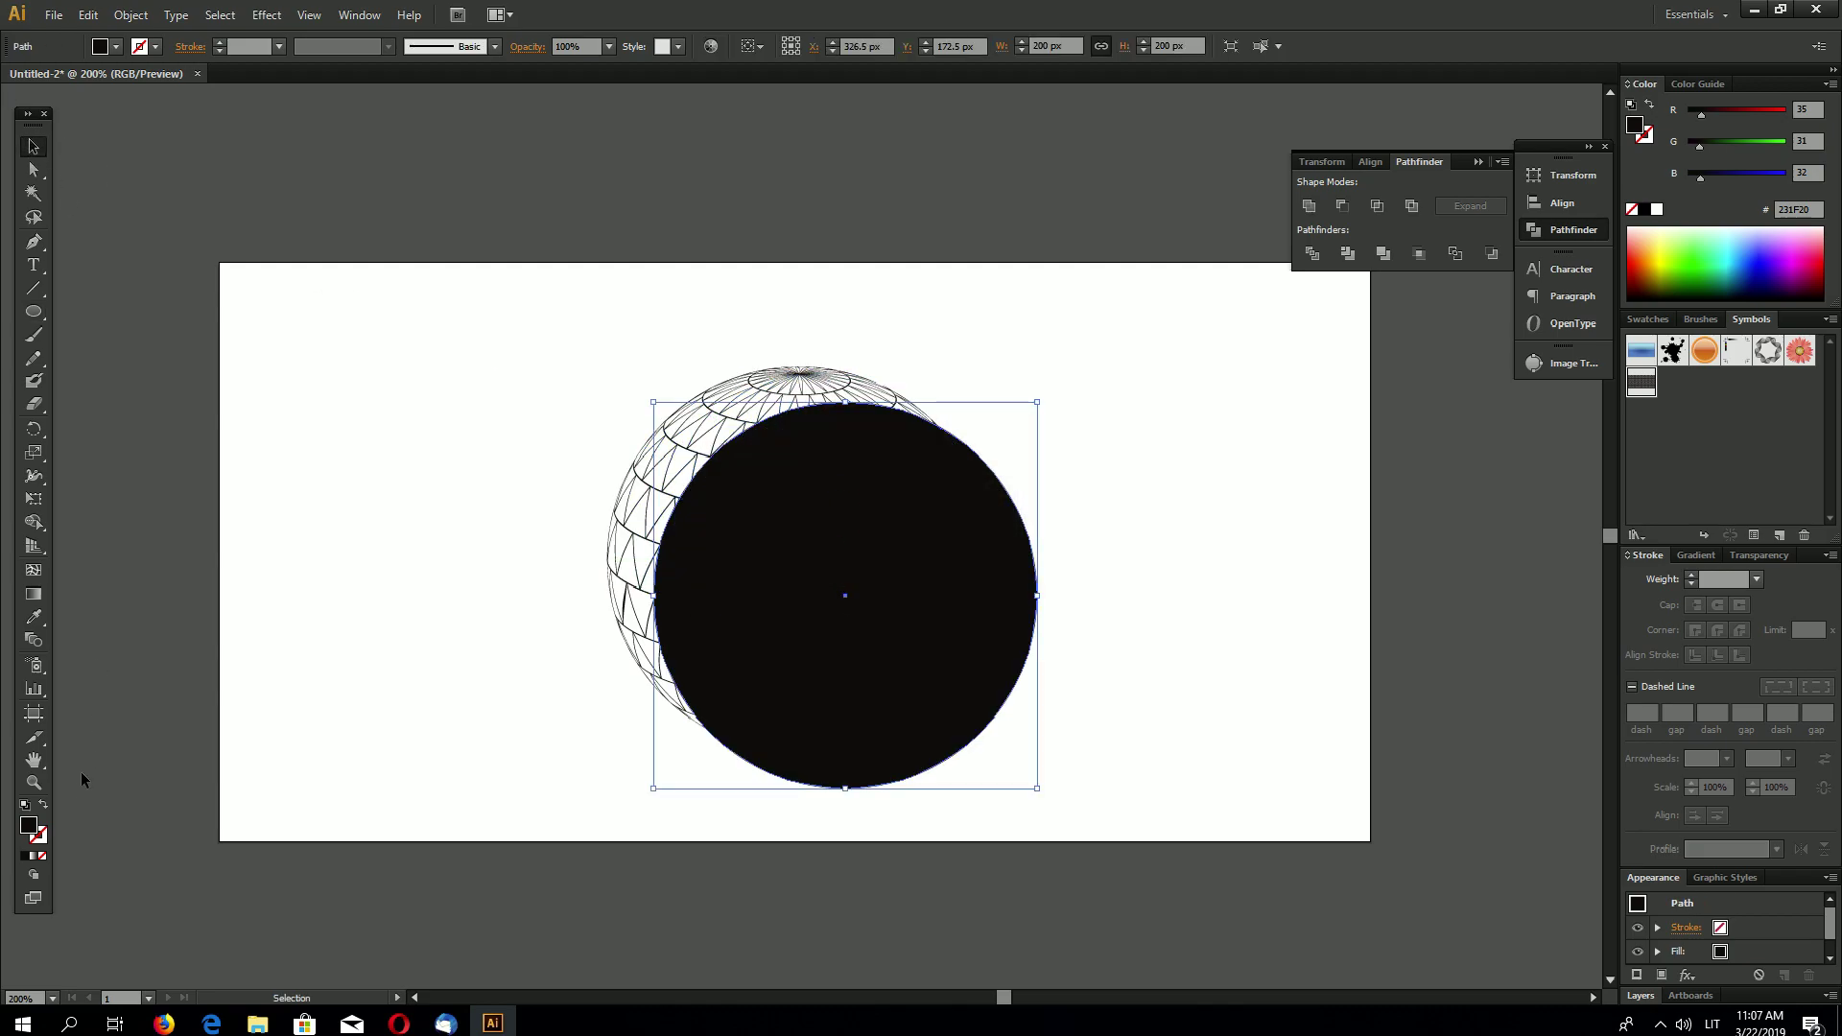
click(34, 854)
click(1770, 578)
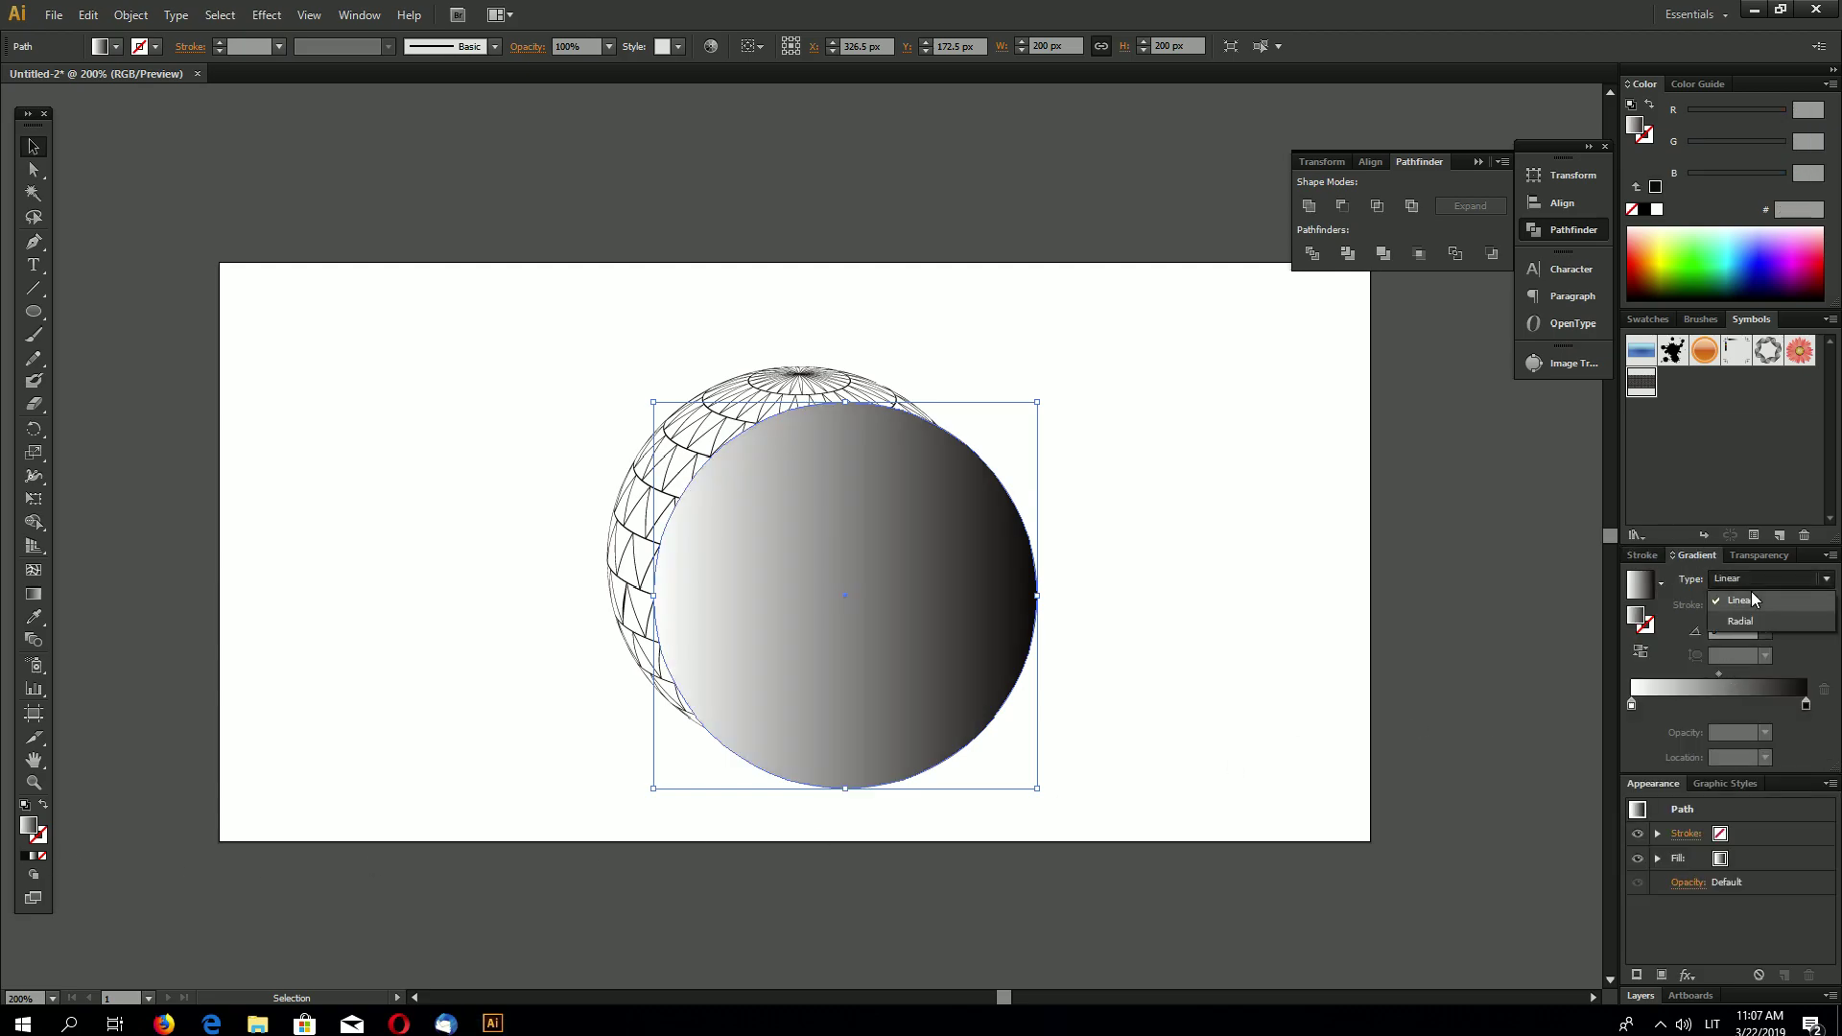
click(1754, 623)
click(33, 594)
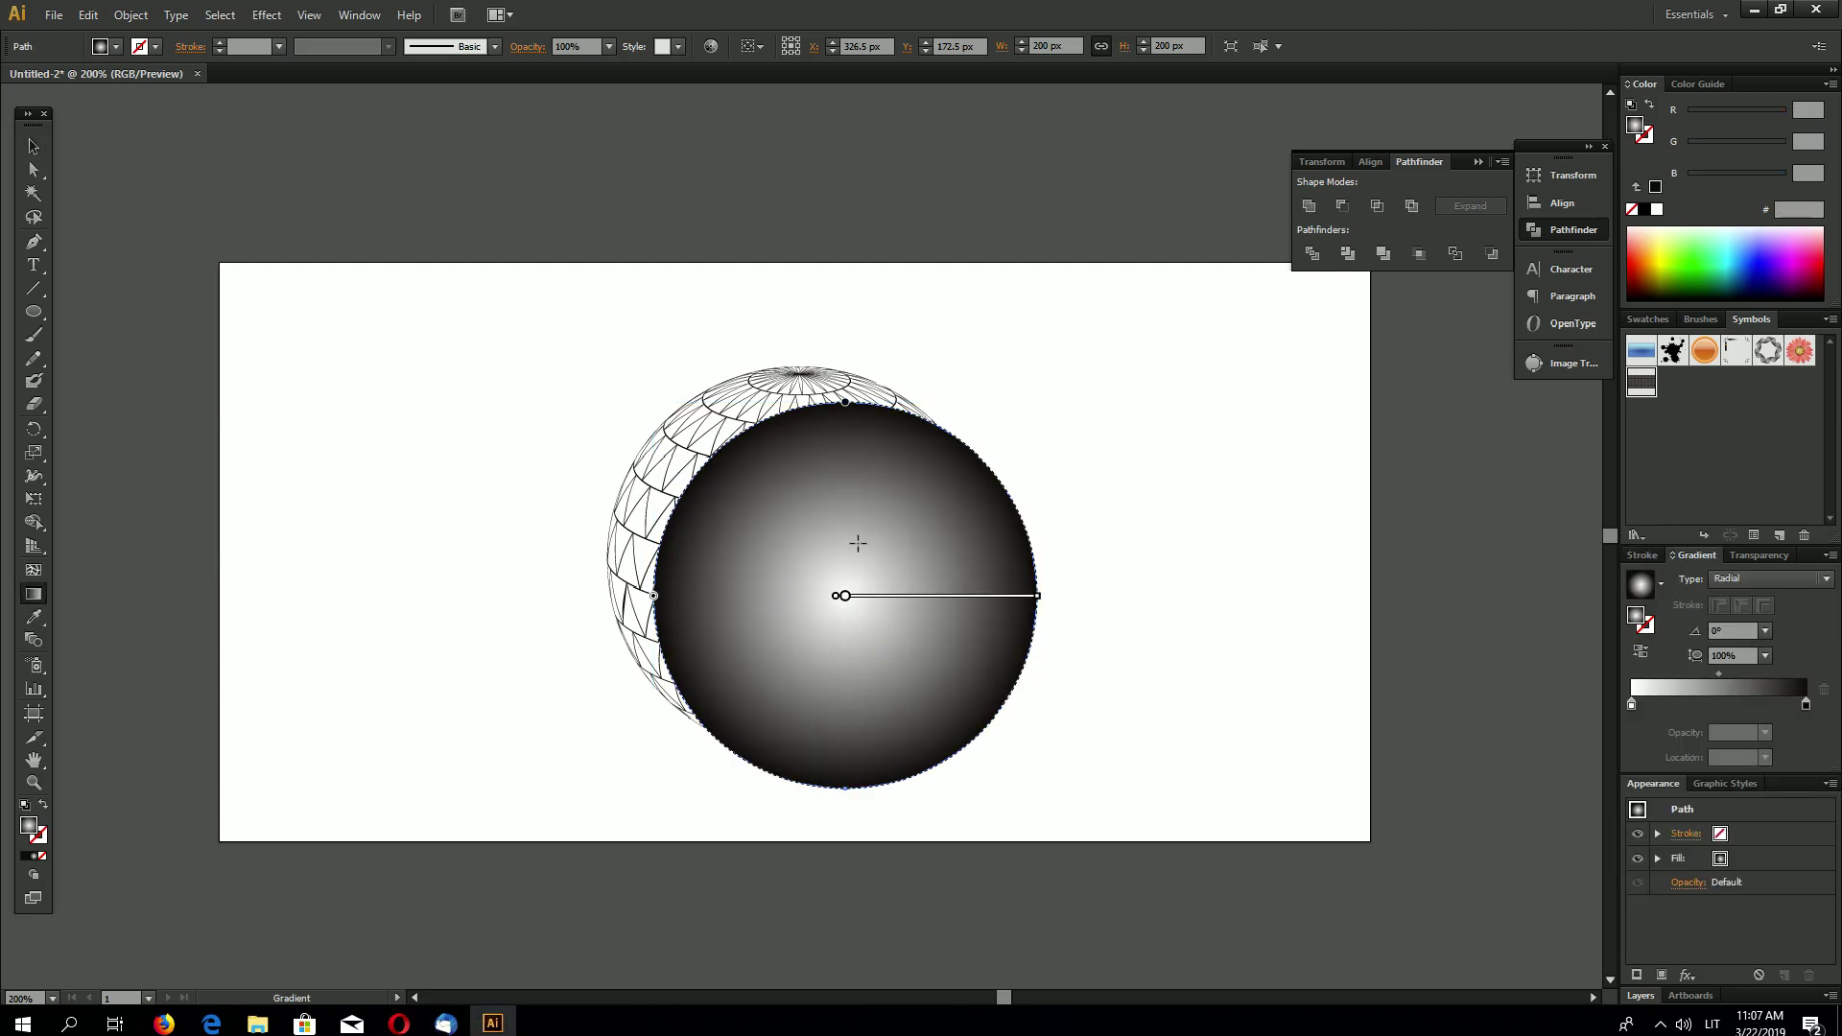
drag(878, 528, 741, 764)
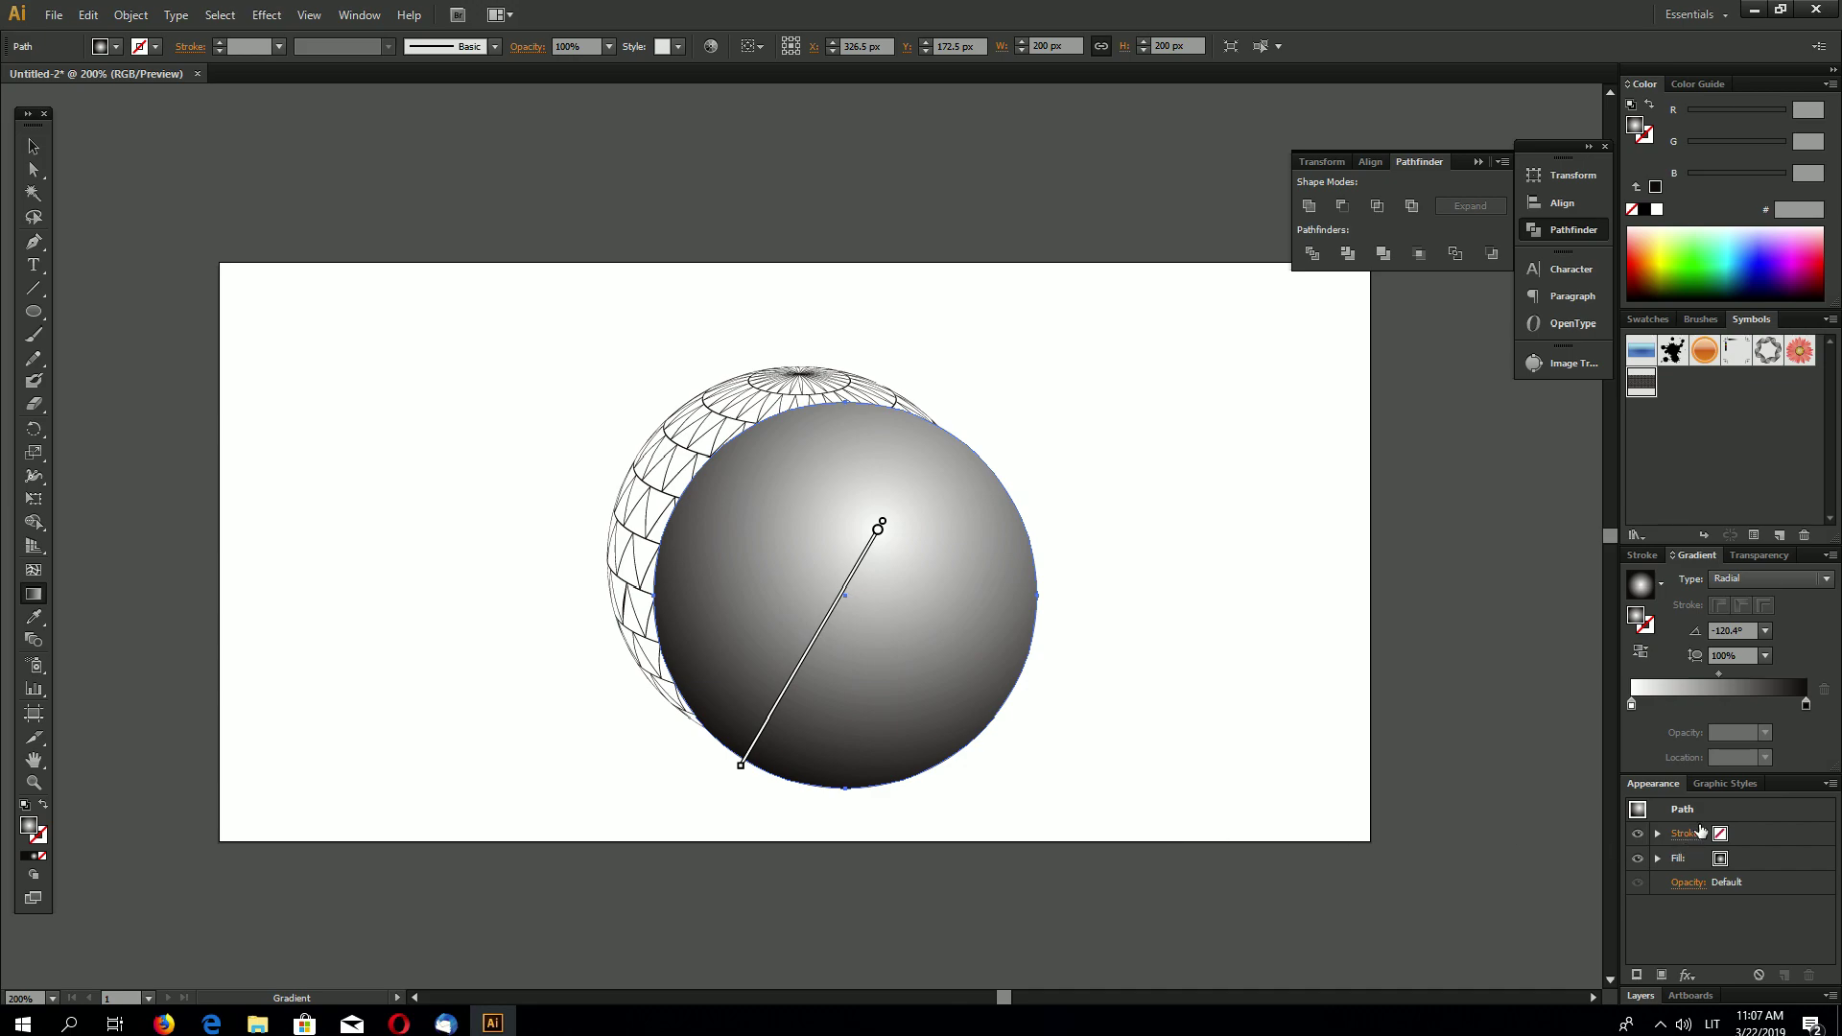
- Lighten the gradient's dark stop to K 30 and move the midpoint to 73.12%
click(1806, 706)
click(1807, 109)
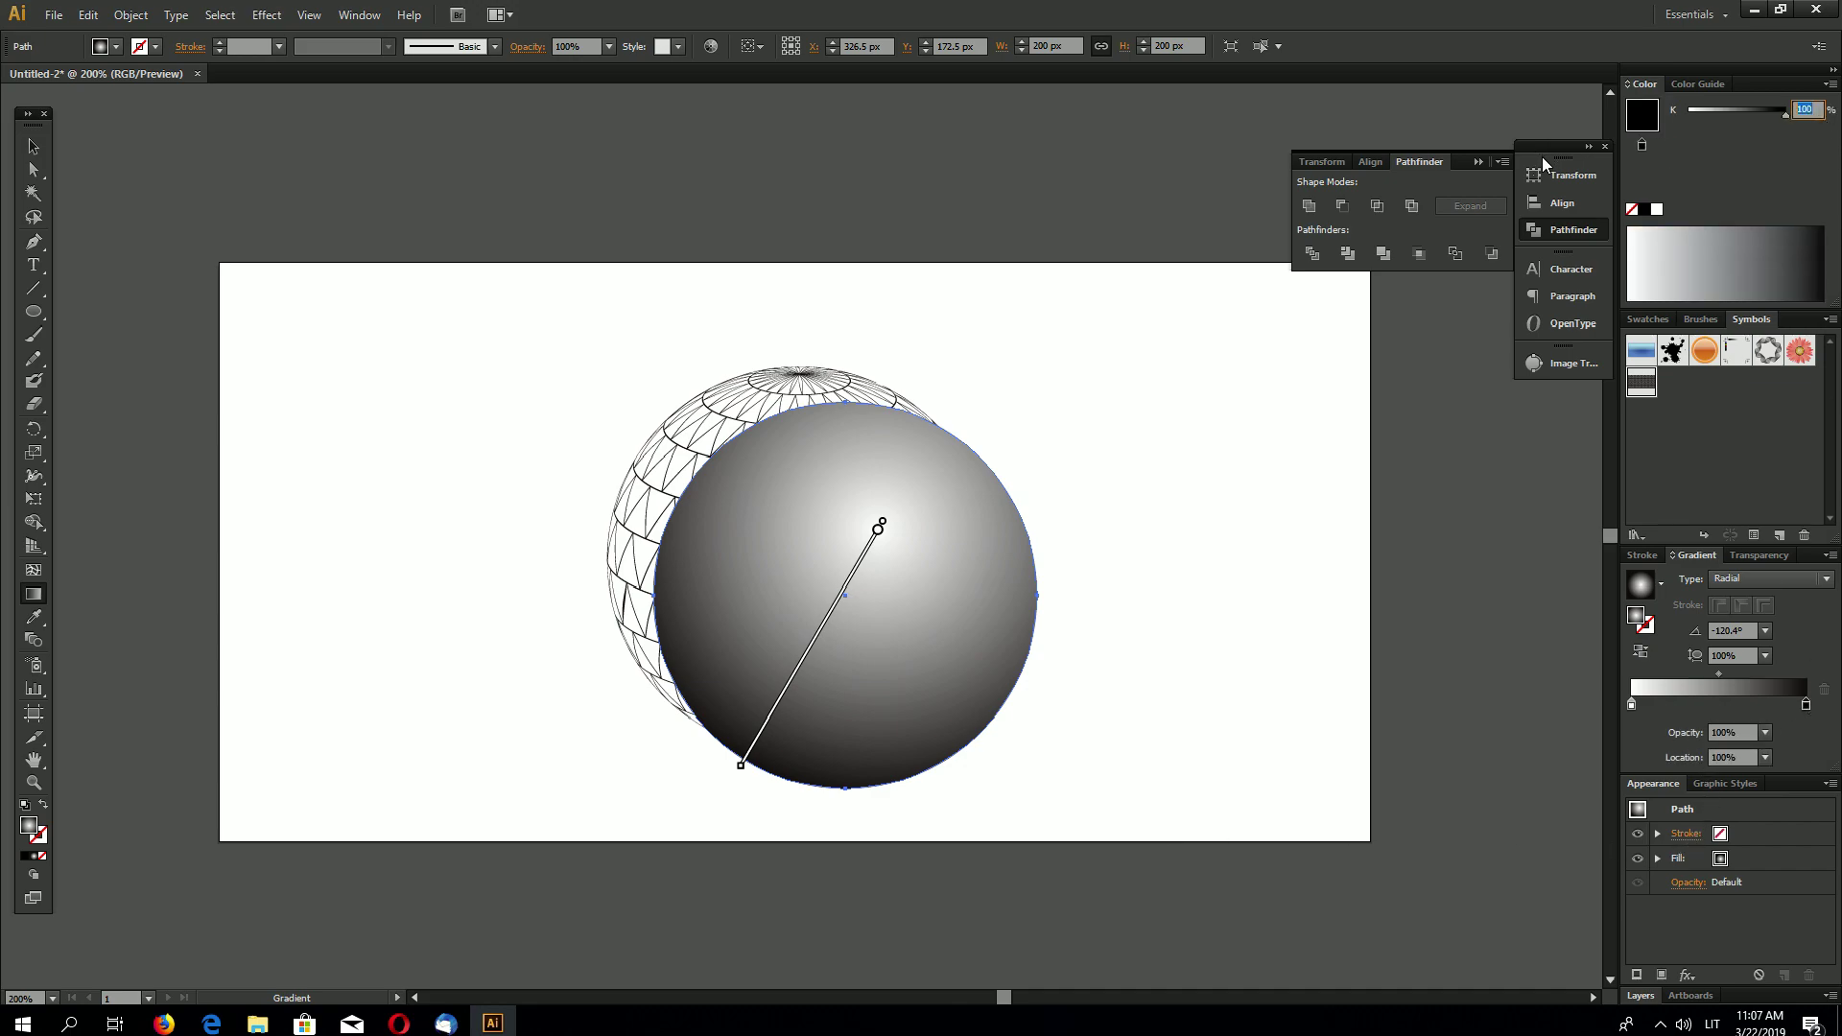
text(30)
key(Return)
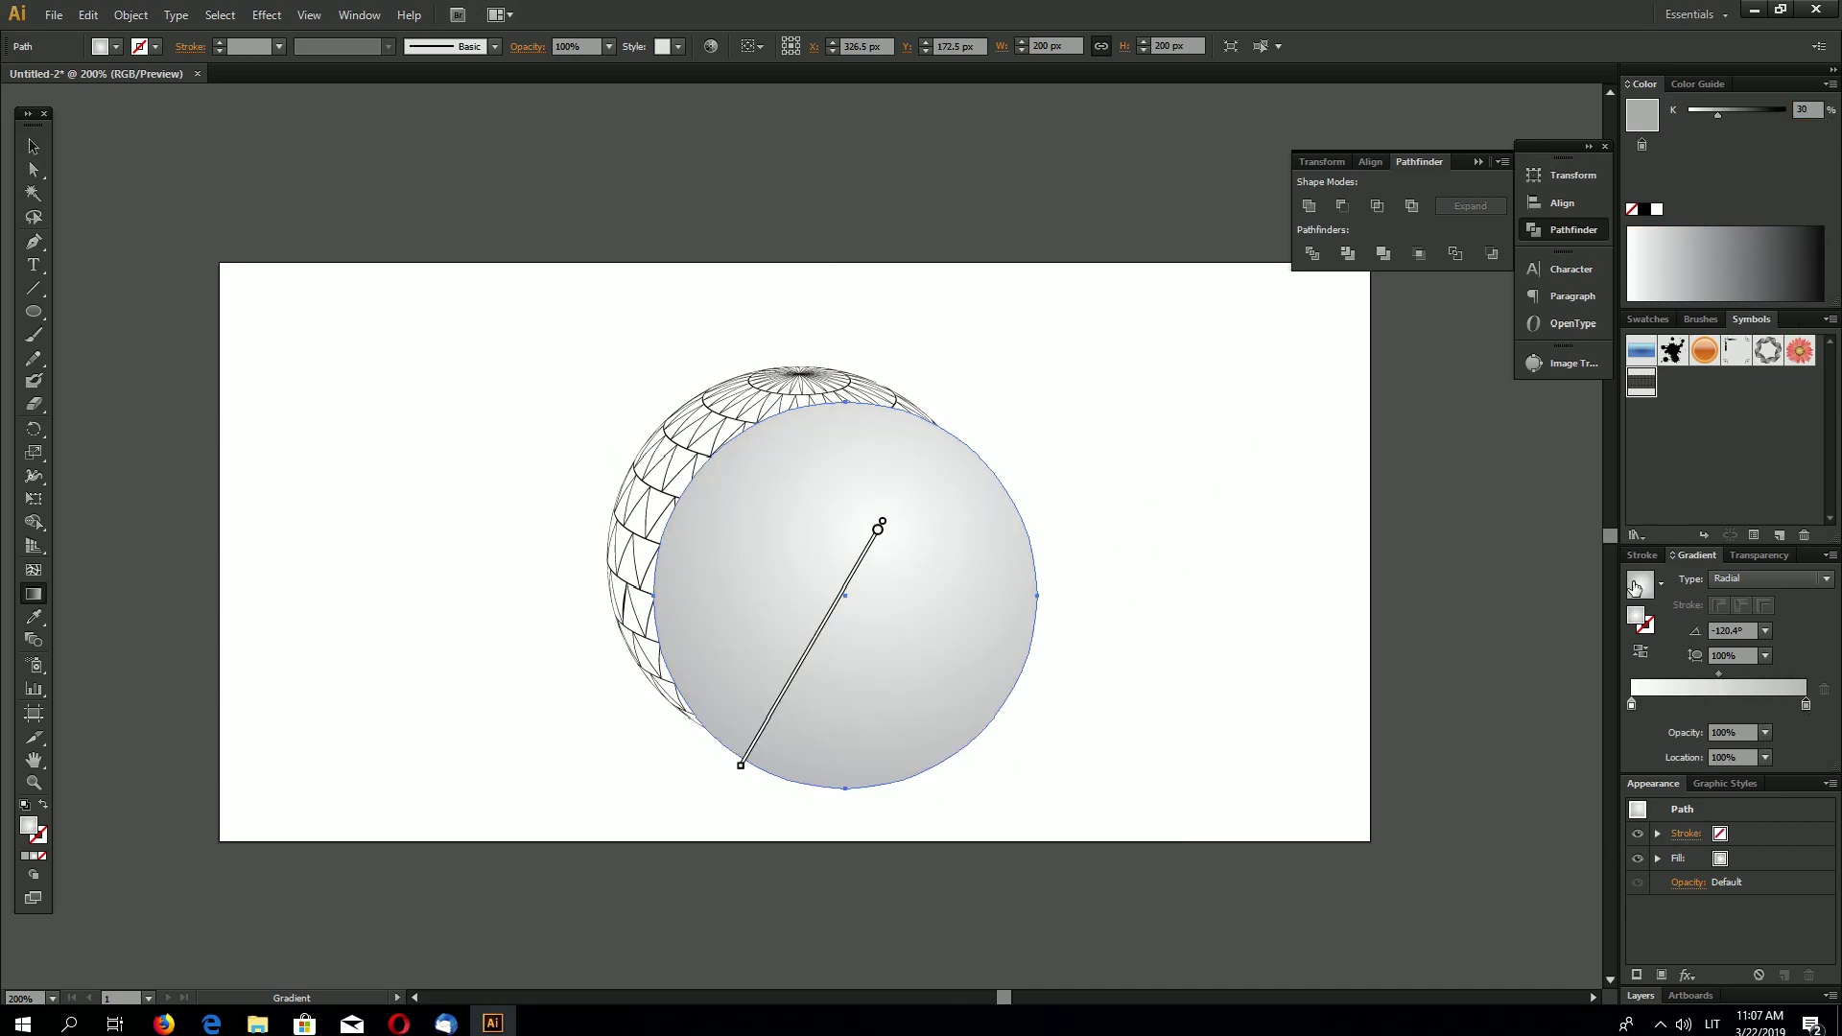
drag(1721, 674, 1760, 673)
- Send the gradient circle behind the wireframe with Arrange > Send to Back, then select both
click(34, 145)
click(1083, 447)
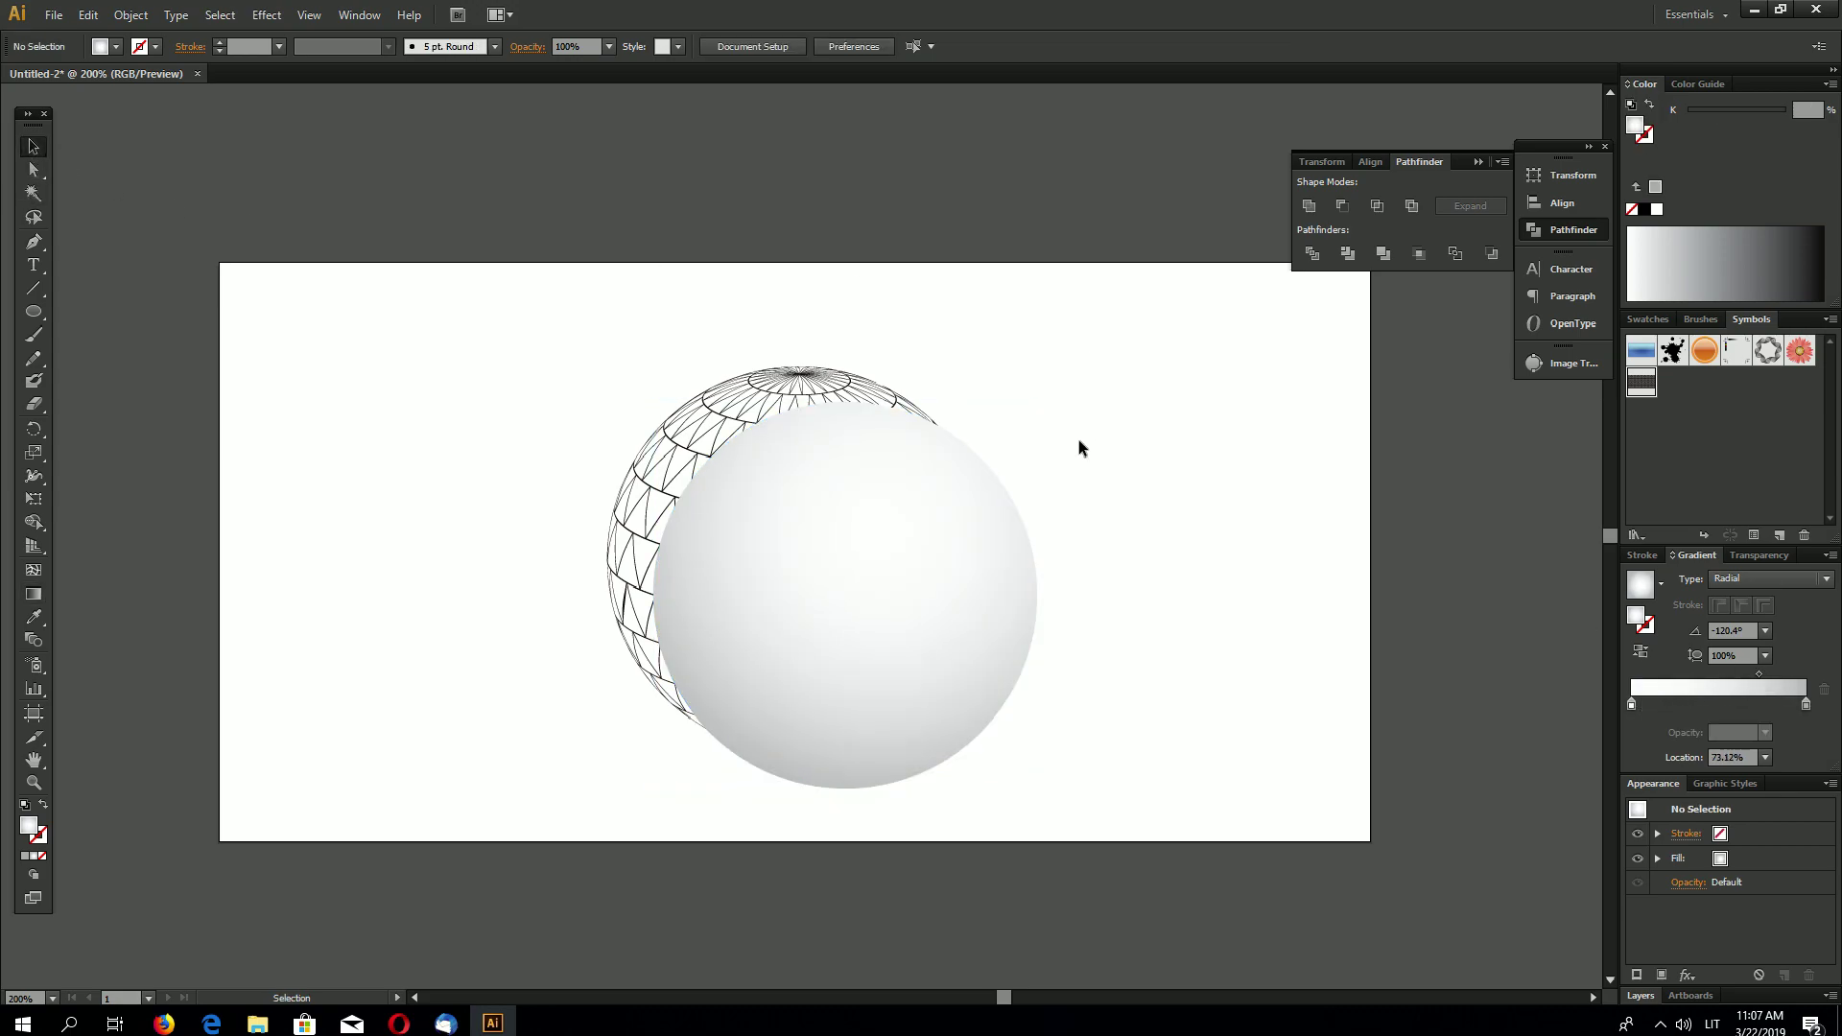
click(906, 575)
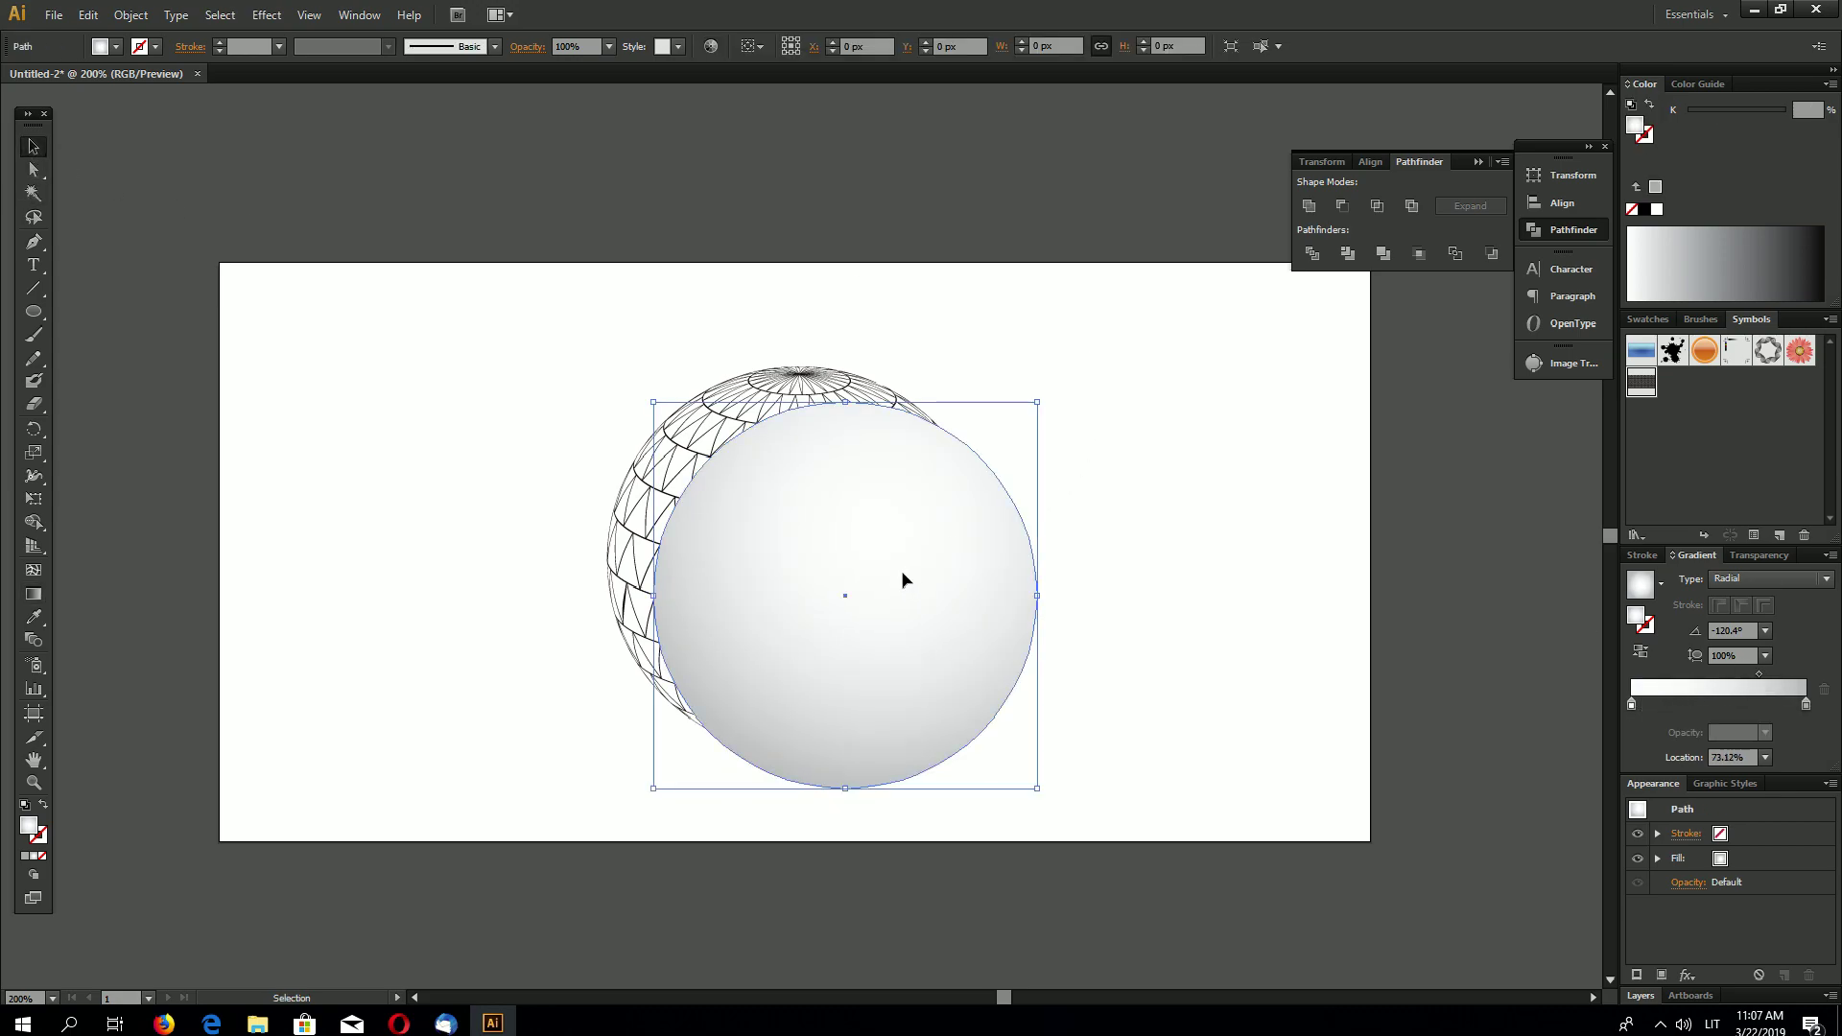
click(132, 15)
mouse_move(178, 69)
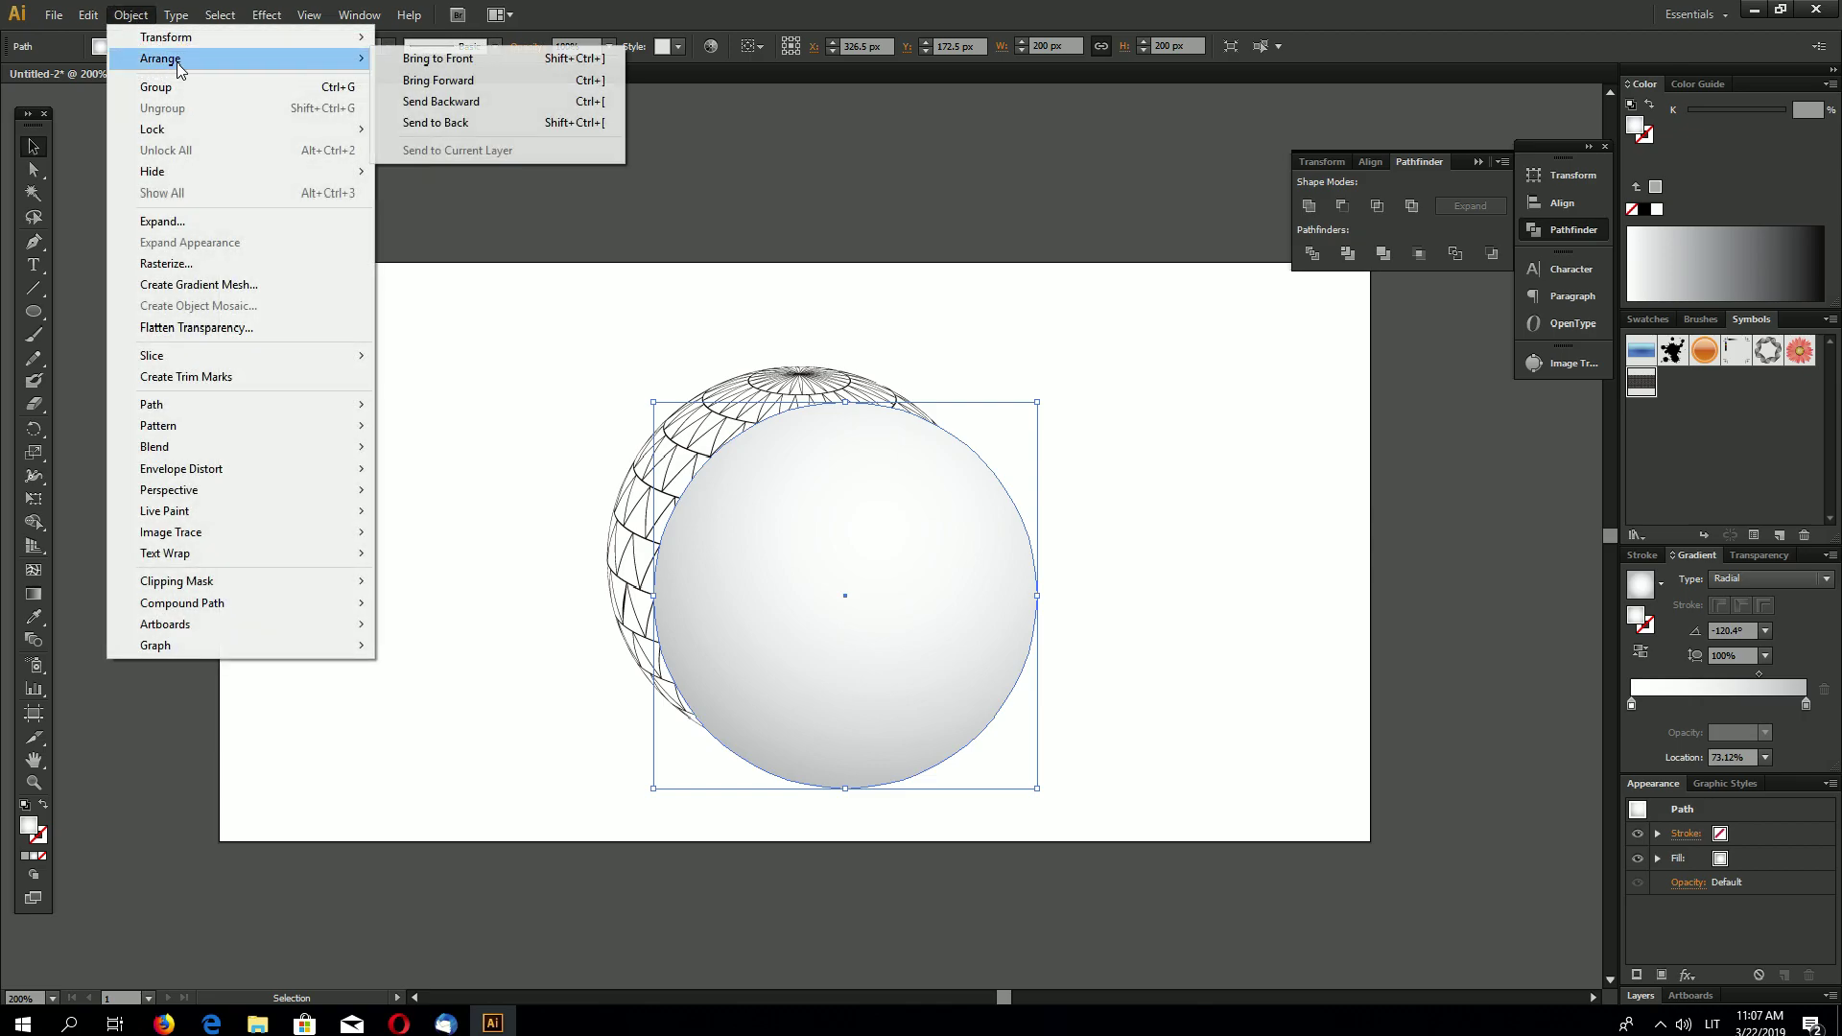
click(476, 121)
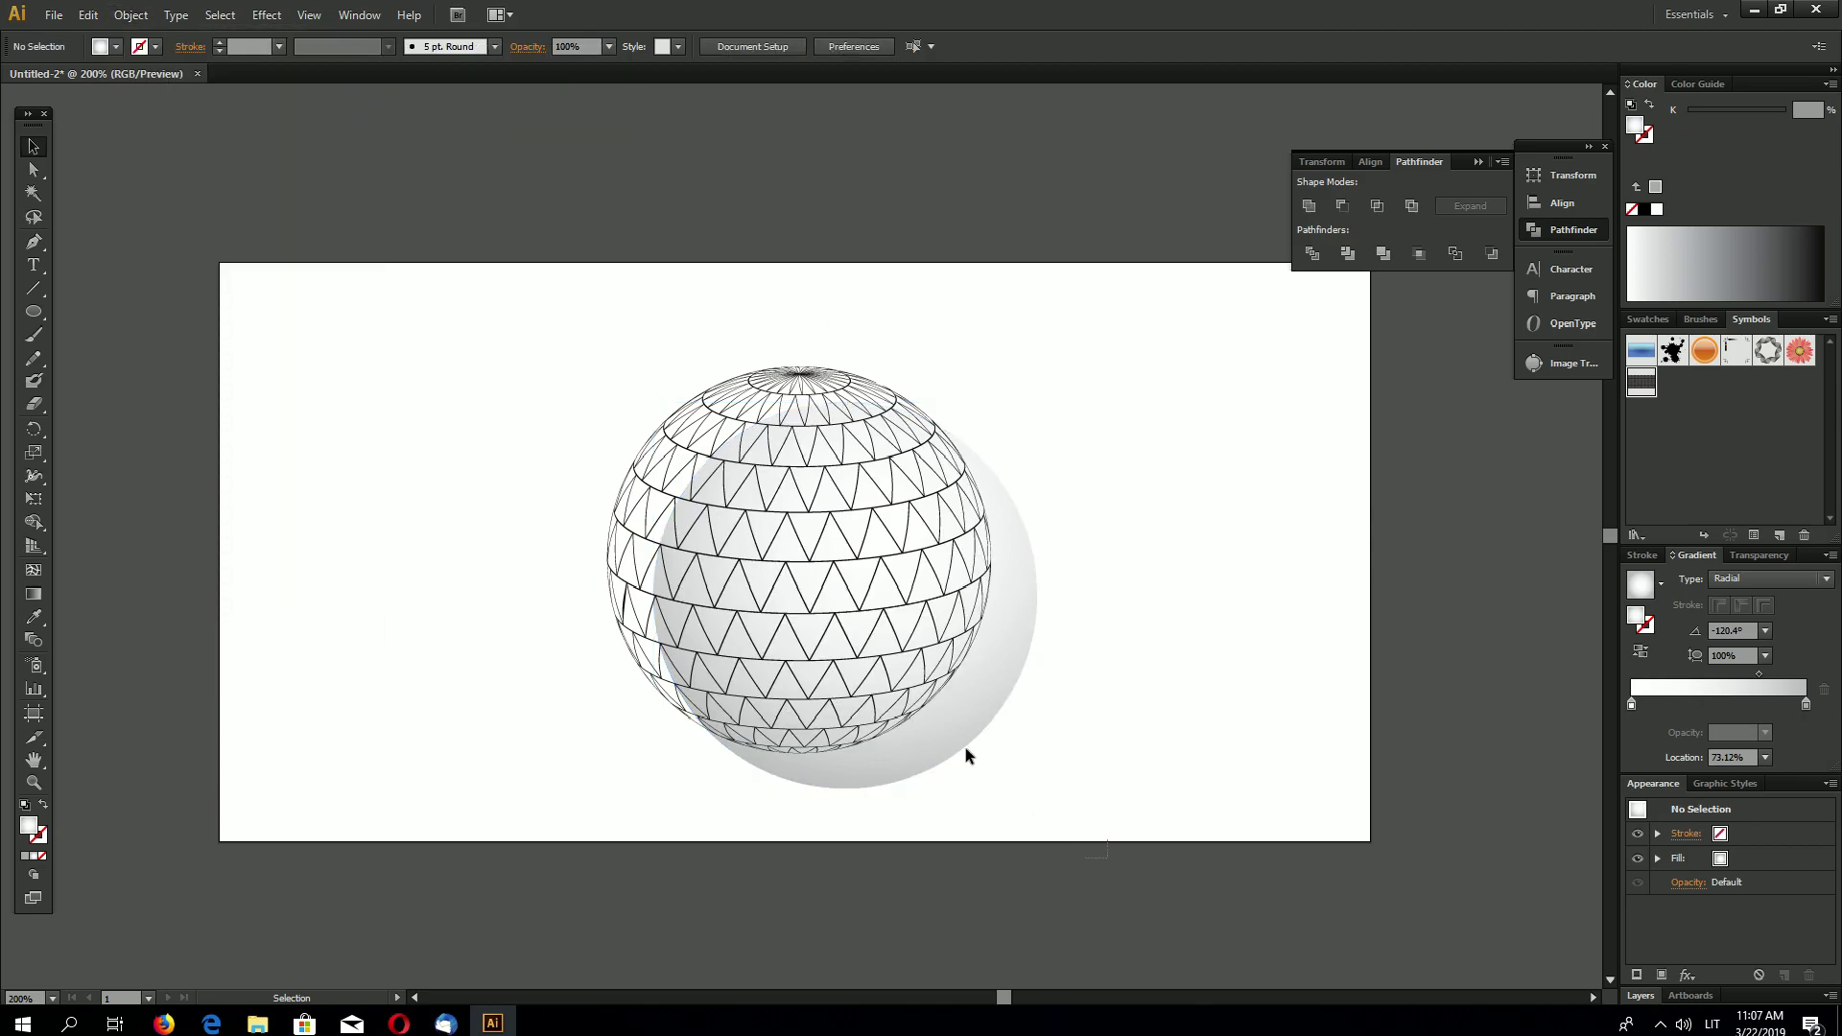
drag(1106, 842, 616, 199)
- Align the circle and wireframe on their horizontal and vertical centres
click(812, 46)
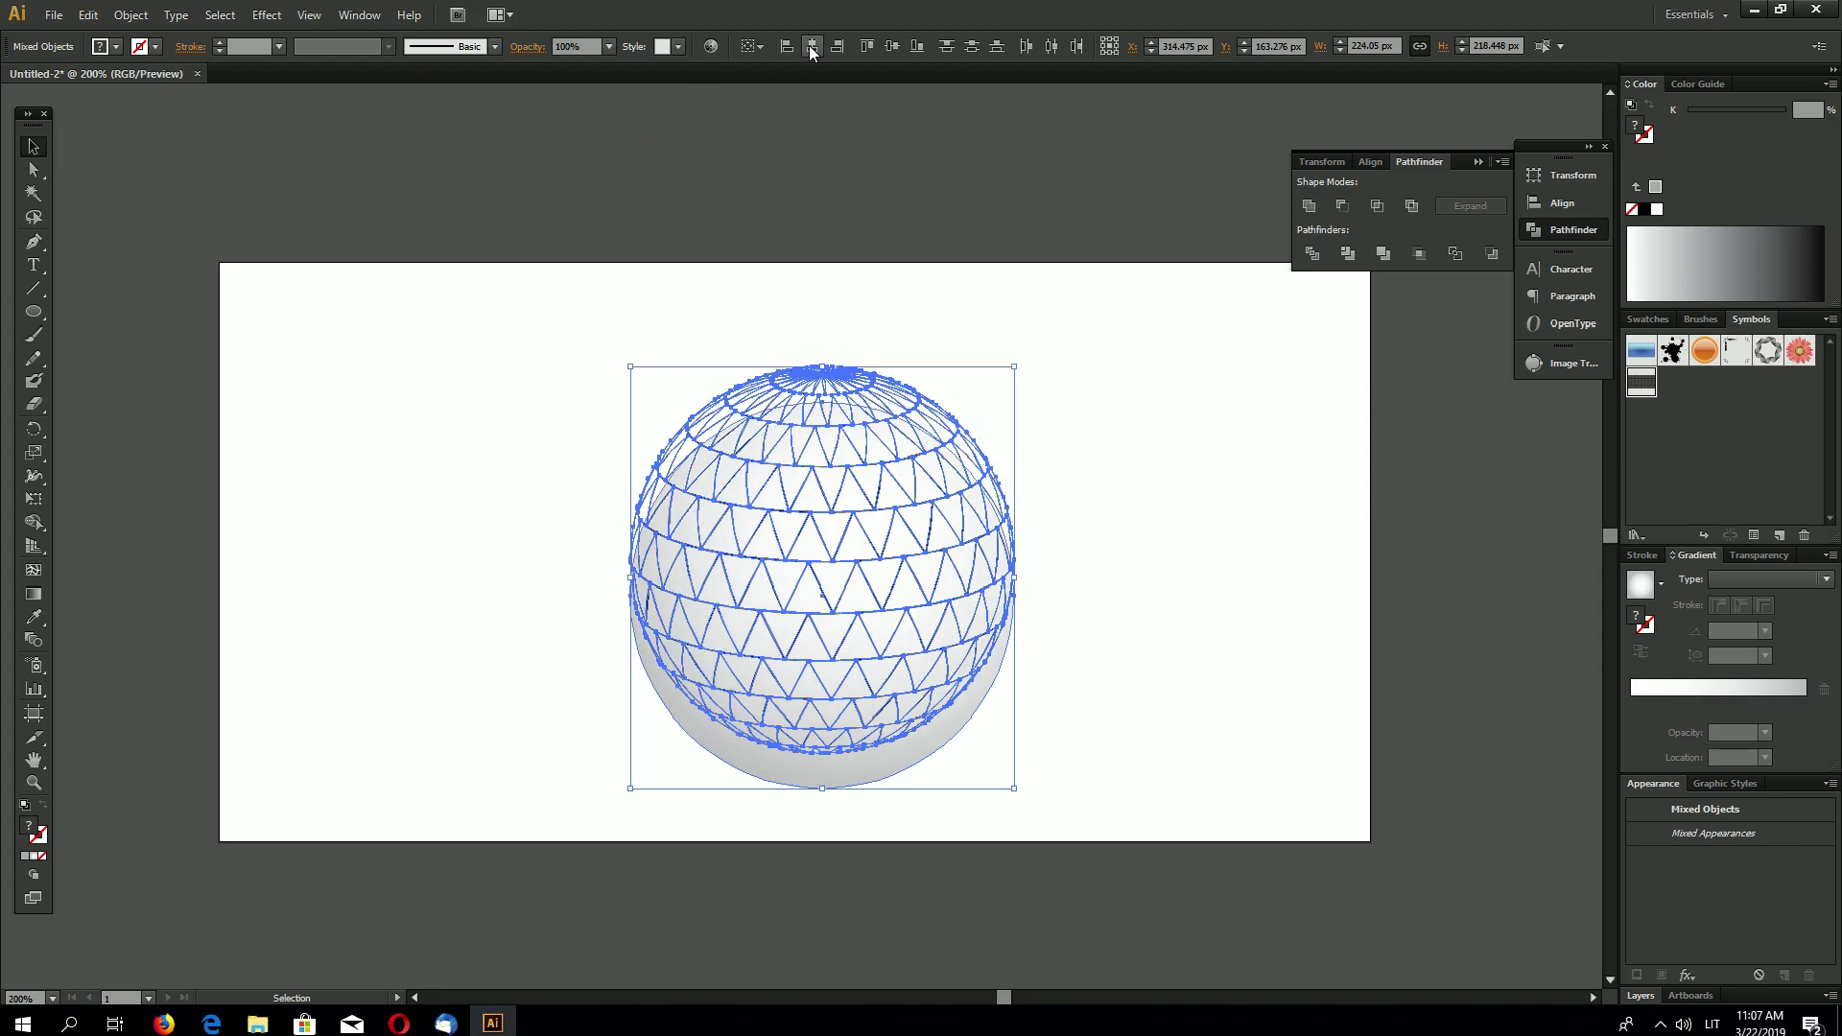
click(889, 45)
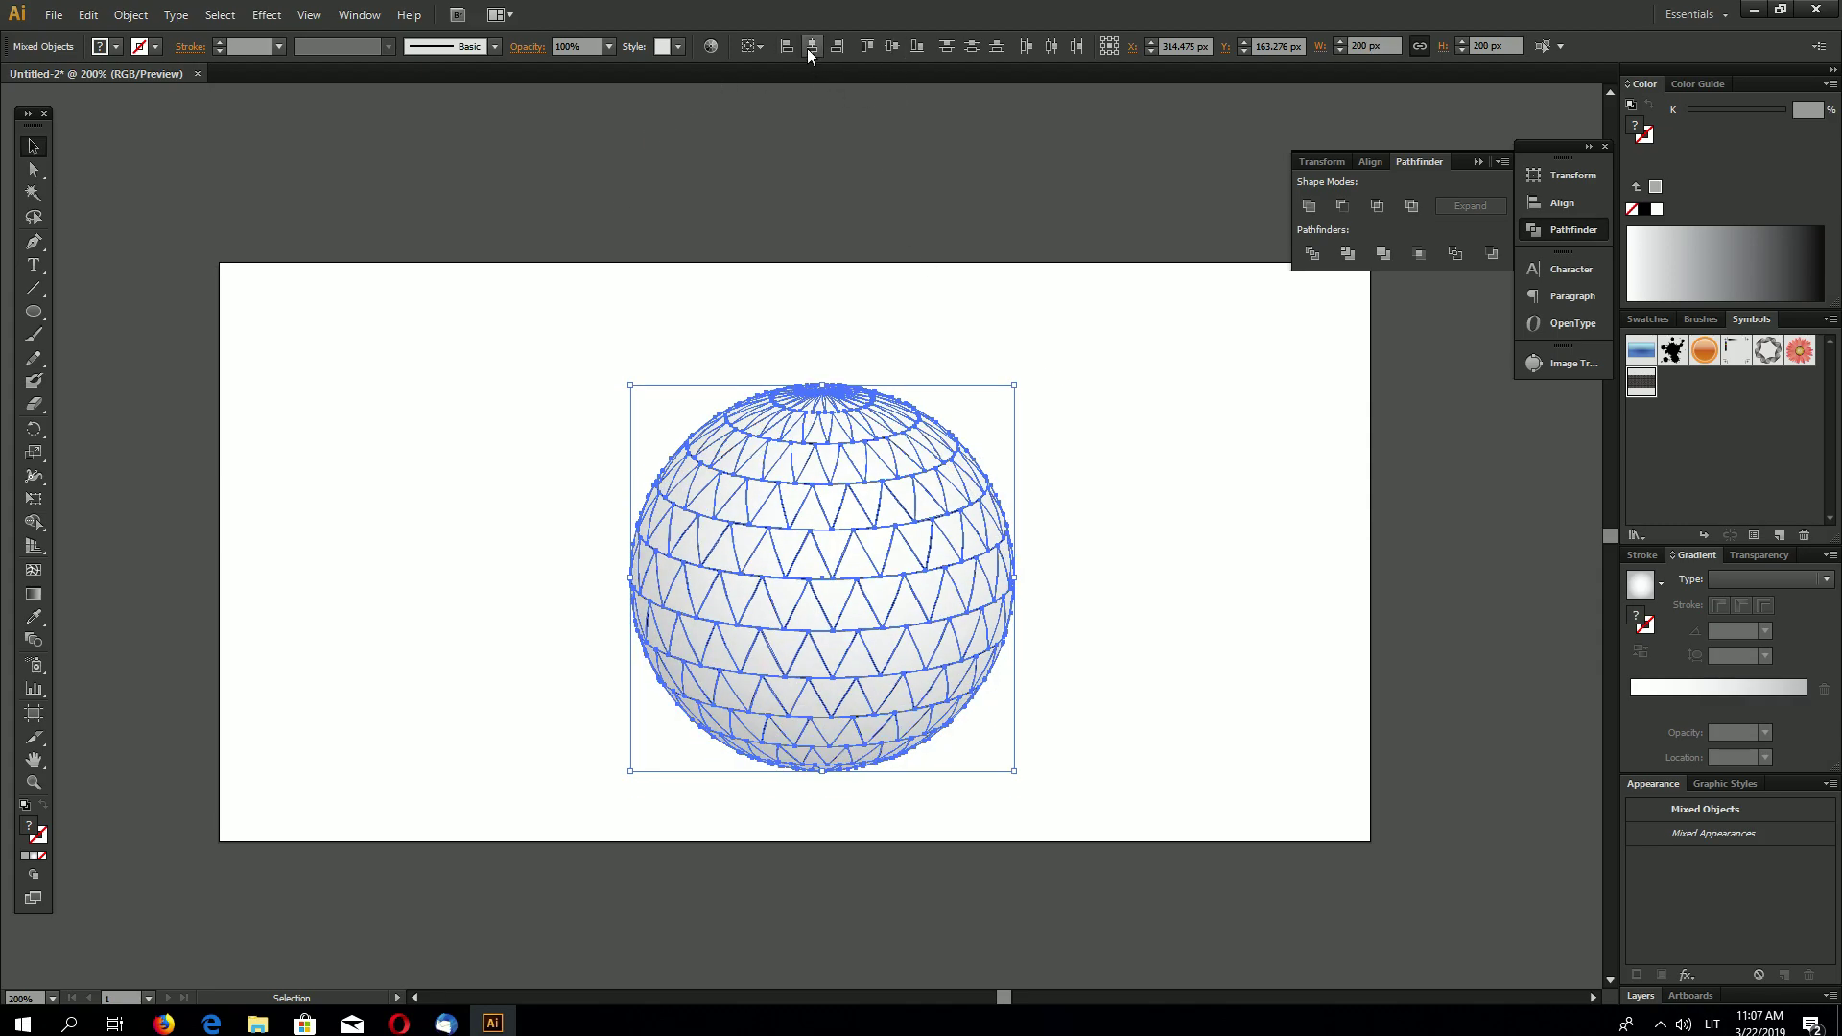
click(1370, 163)
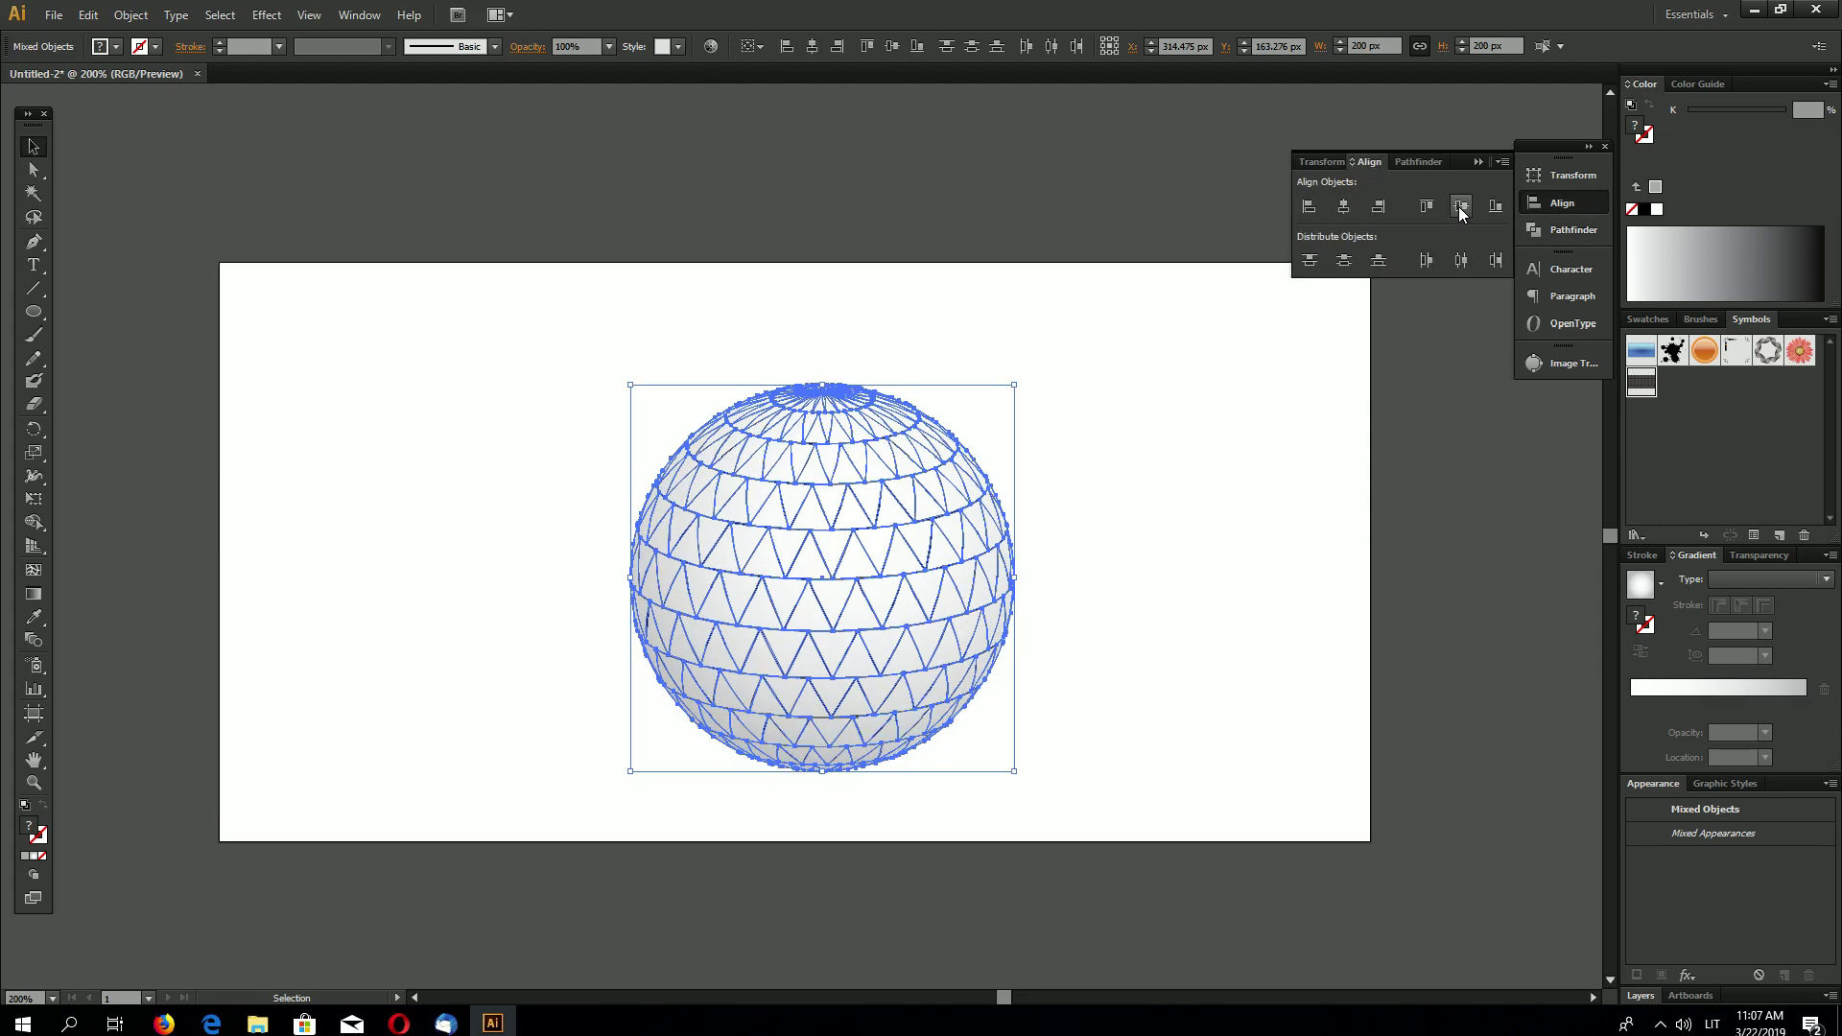
click(1142, 493)
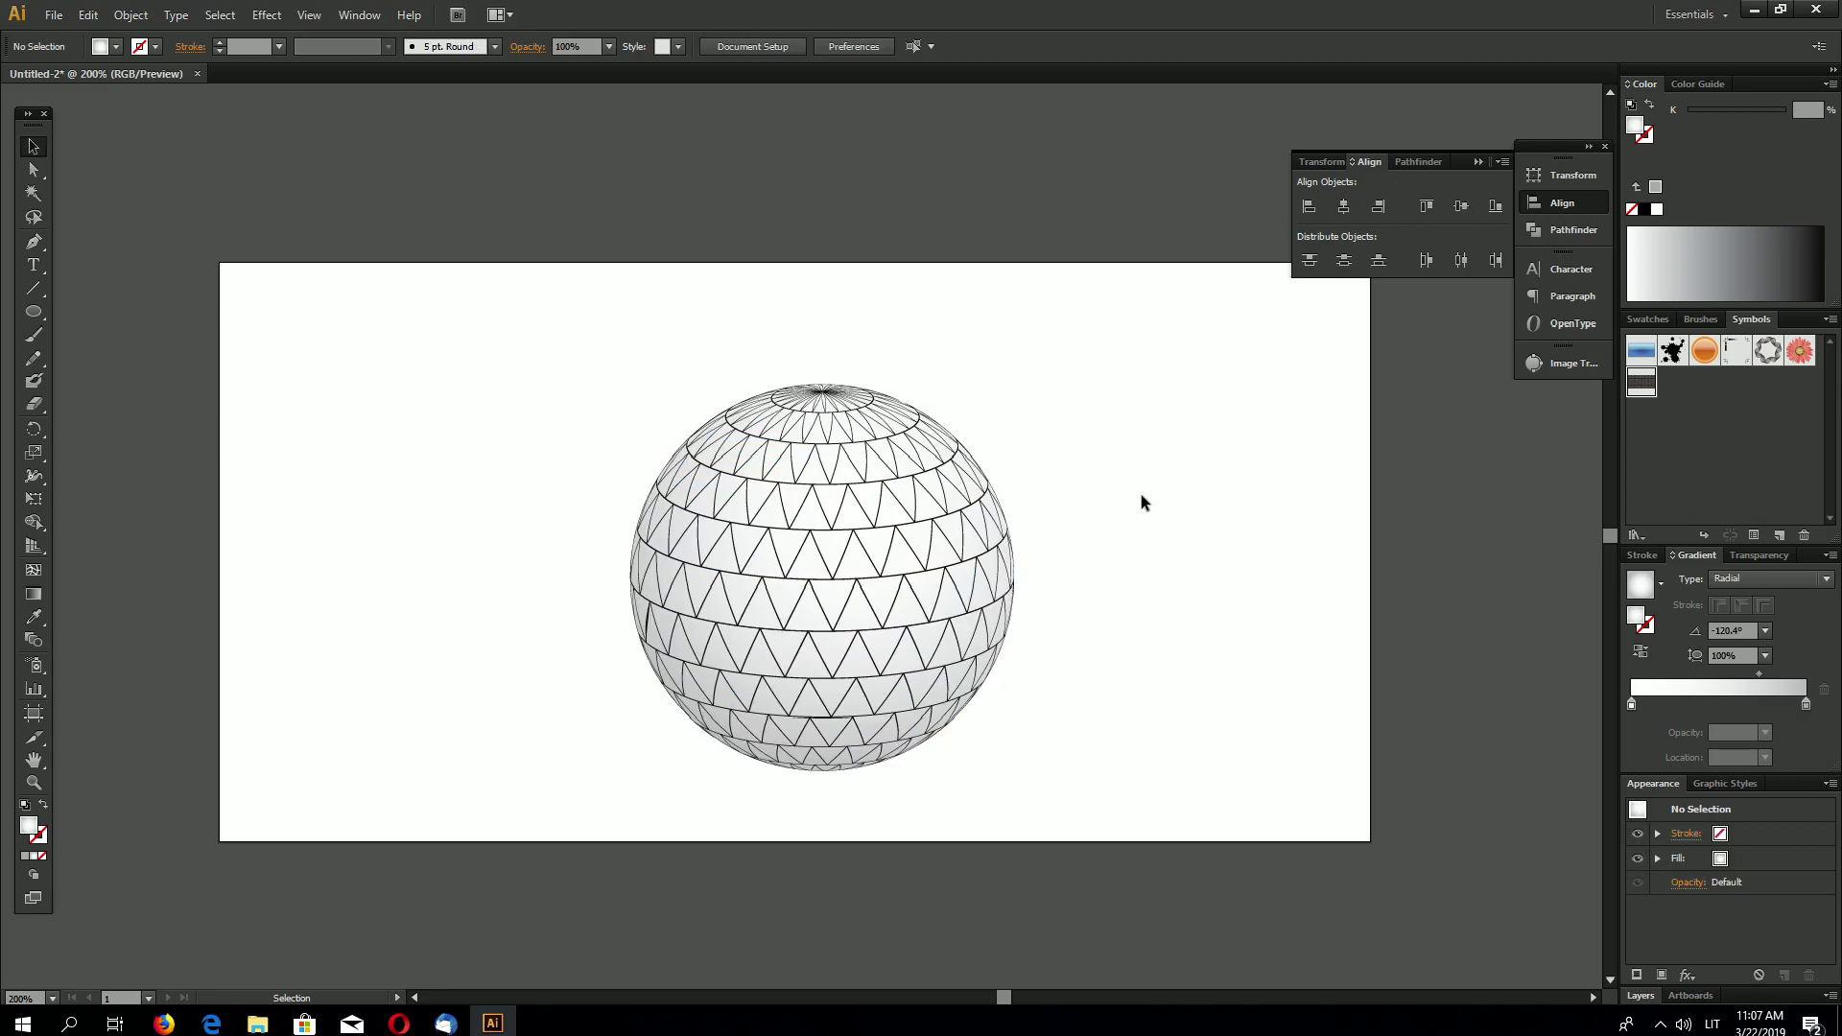
- Set the wireframe group's opacity to 40% in the Transparency panel
click(924, 605)
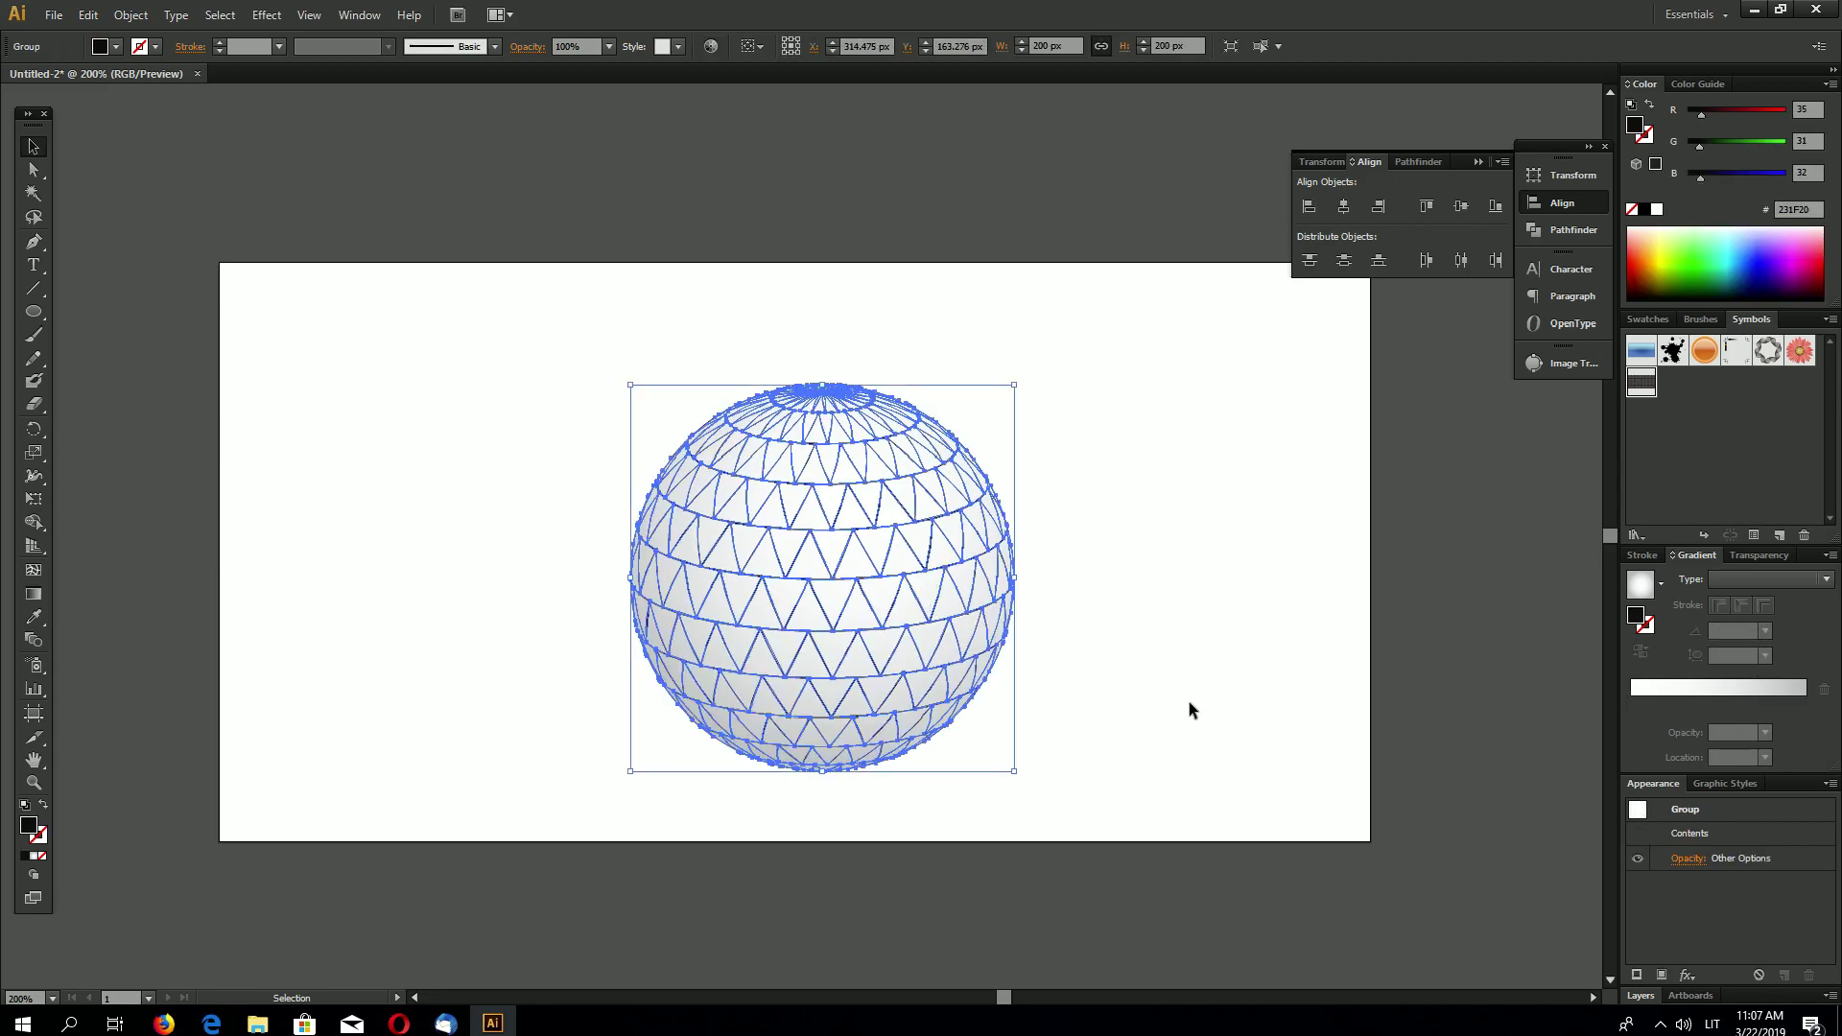
click(1759, 555)
click(1796, 579)
text(4)
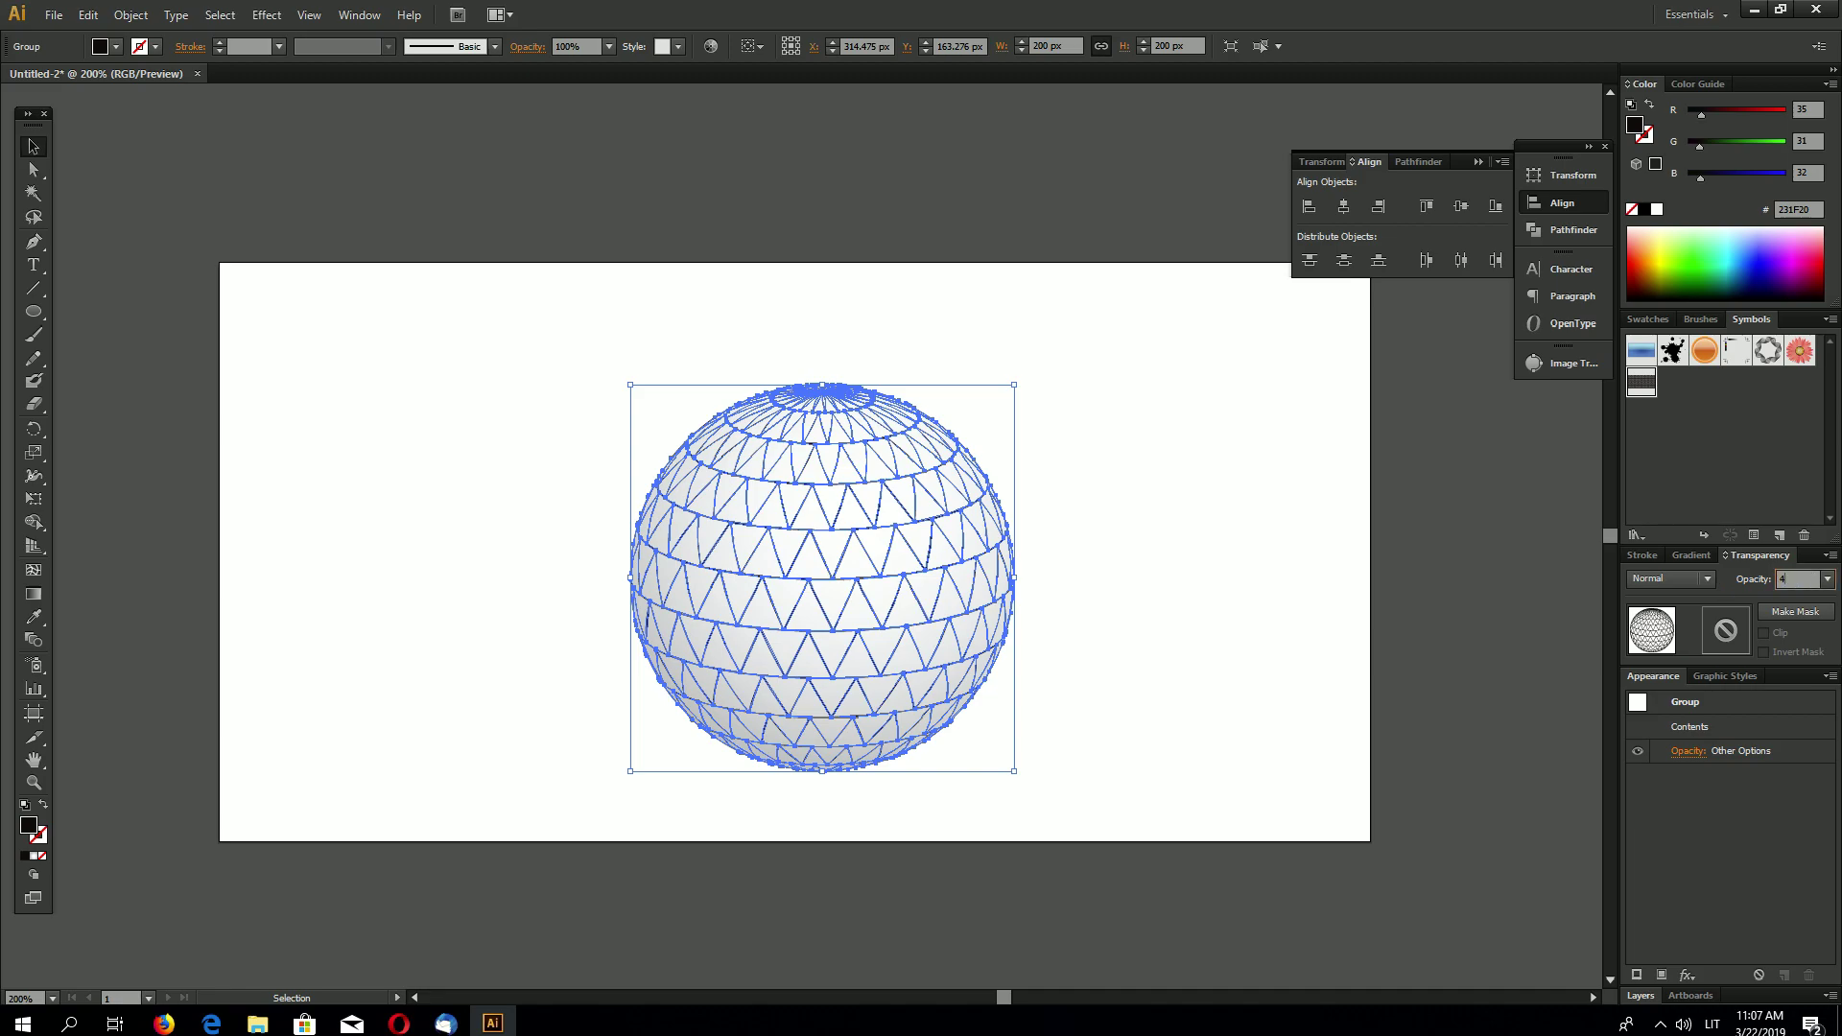
text(0)
key(Return)
click(1268, 628)
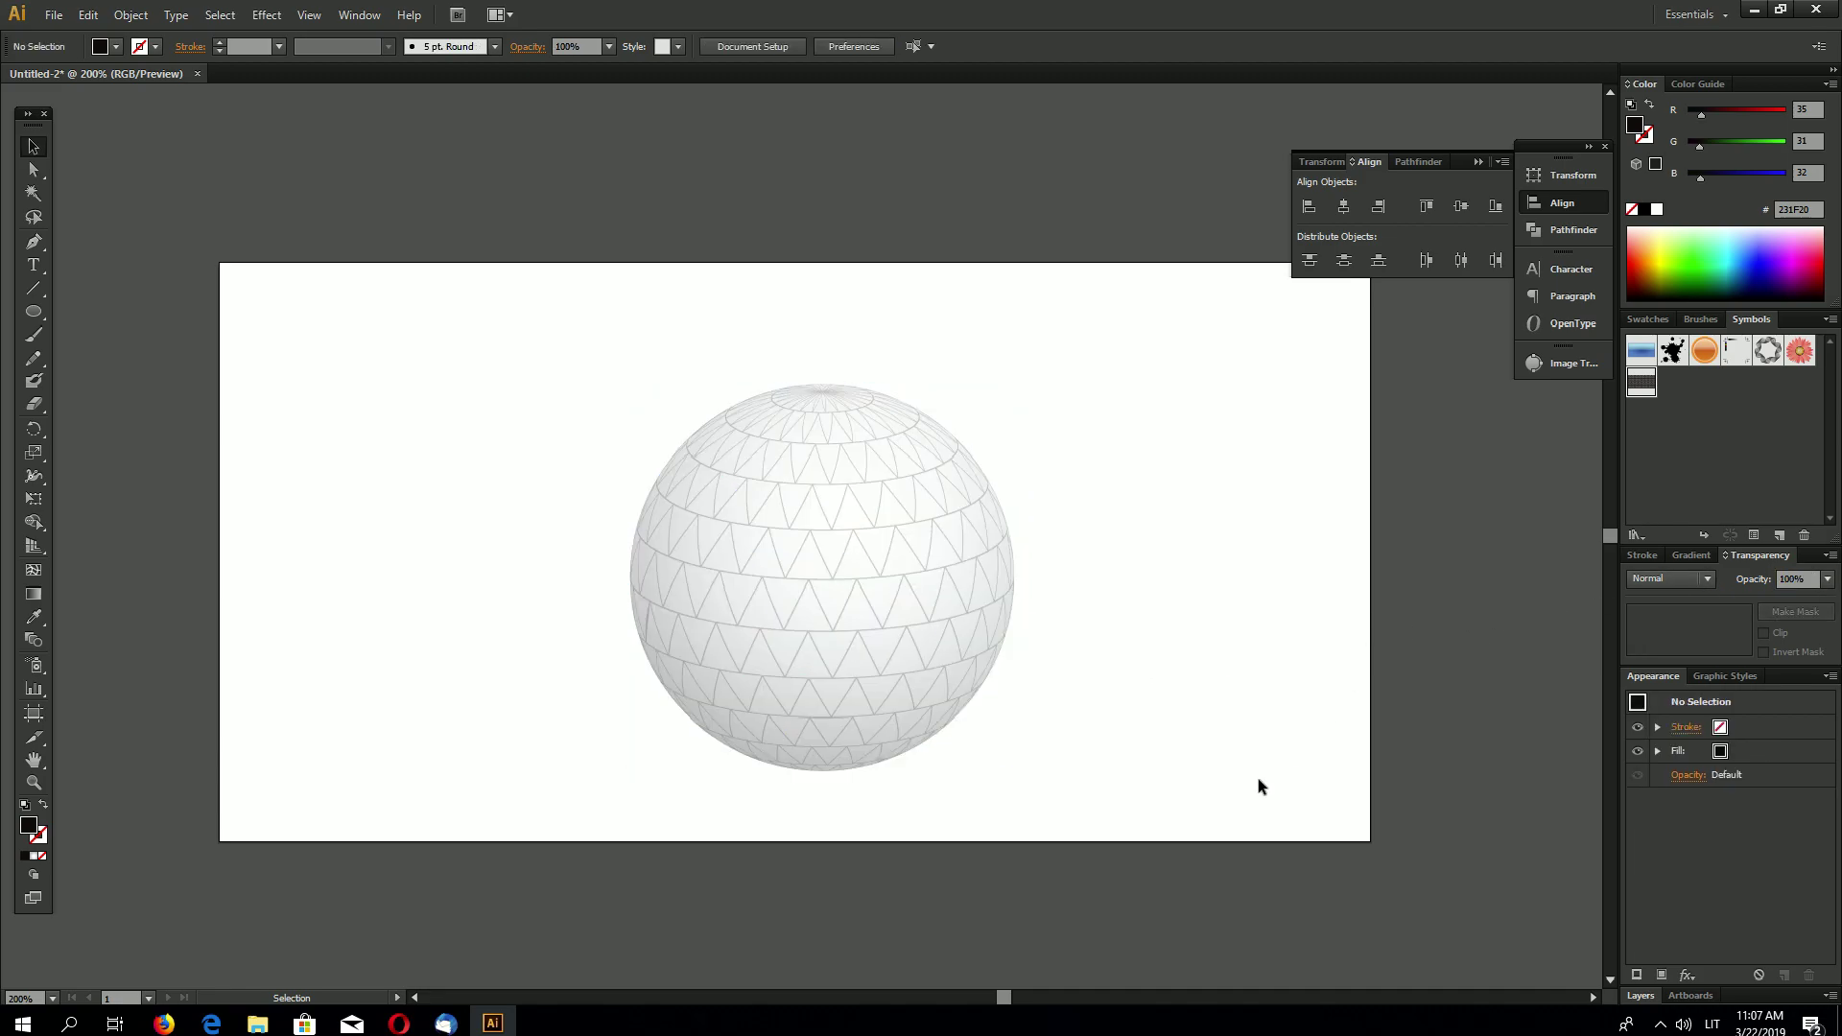
- Select both parts of the globe and scale them up on the page
drag(518, 823, 1085, 341)
drag(821, 377, 825, 288)
click(1212, 617)
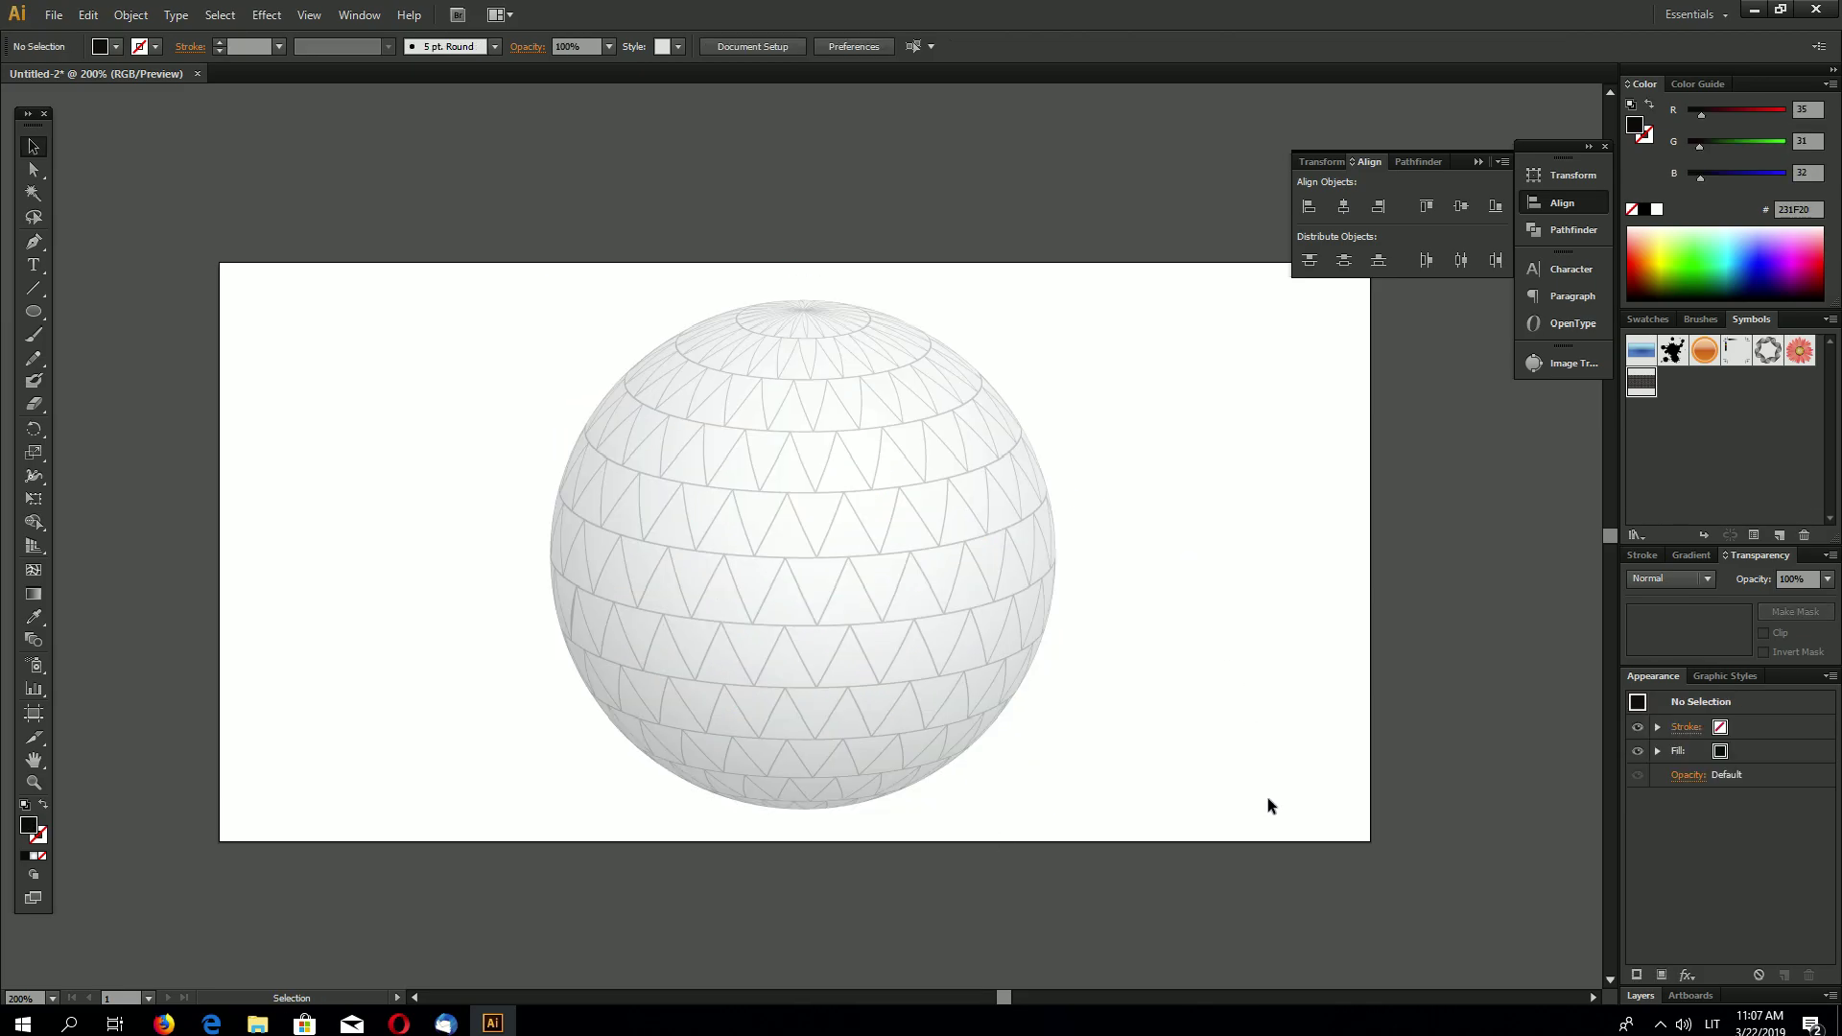